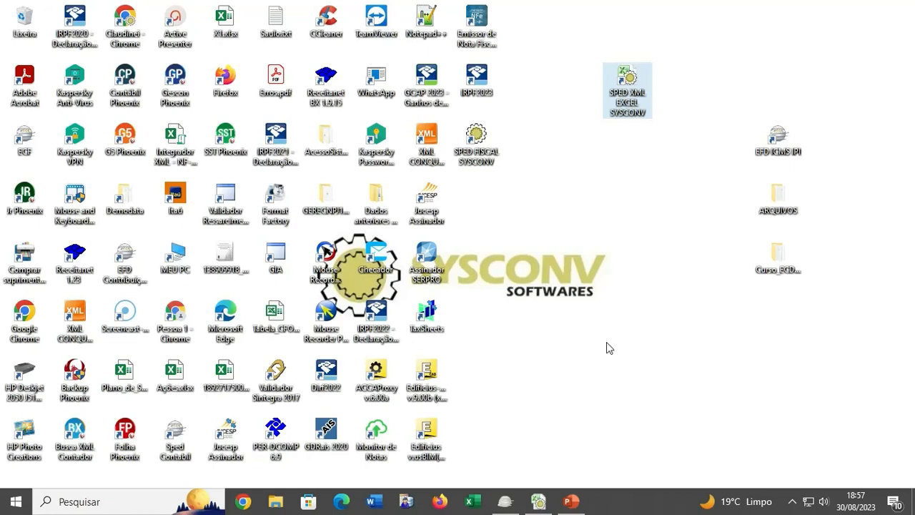
Step: Switch to Sped Fiscal and open the SYSCONV SOFTWARES LTDA ME bookkeeping for 01/07/2023 to 31/07/2023
{"action": "left_click", "coordinate": [505, 502]}
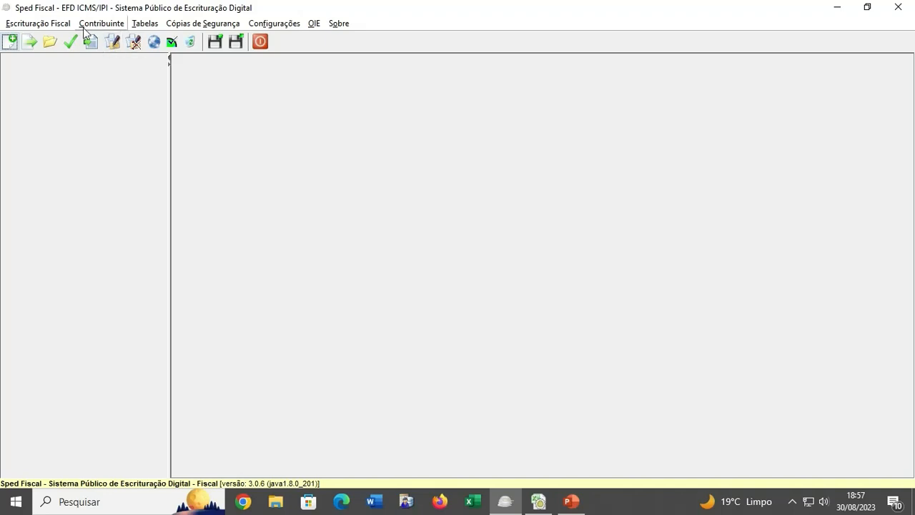
{"action": "left_click", "coordinate": [49, 41]}
{"action": "left_click", "coordinate": [270, 260]}
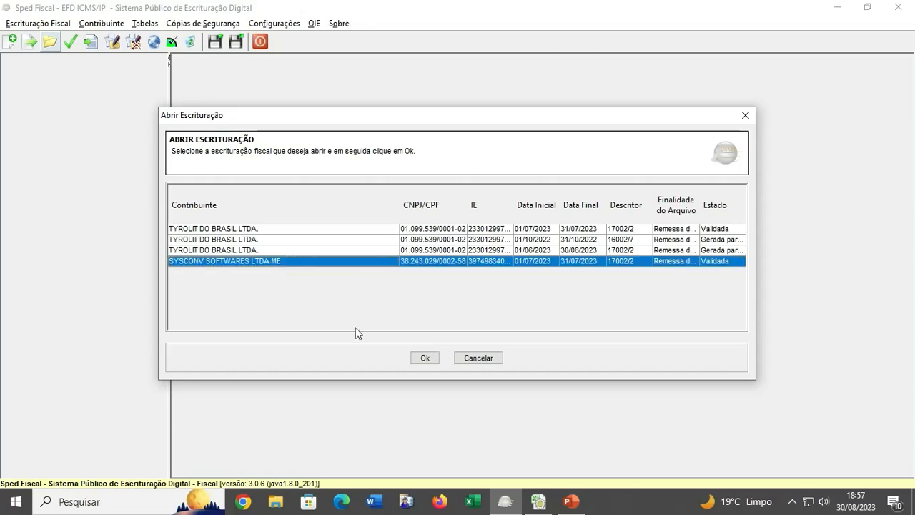
{"action": "left_click", "coordinate": [422, 358]}
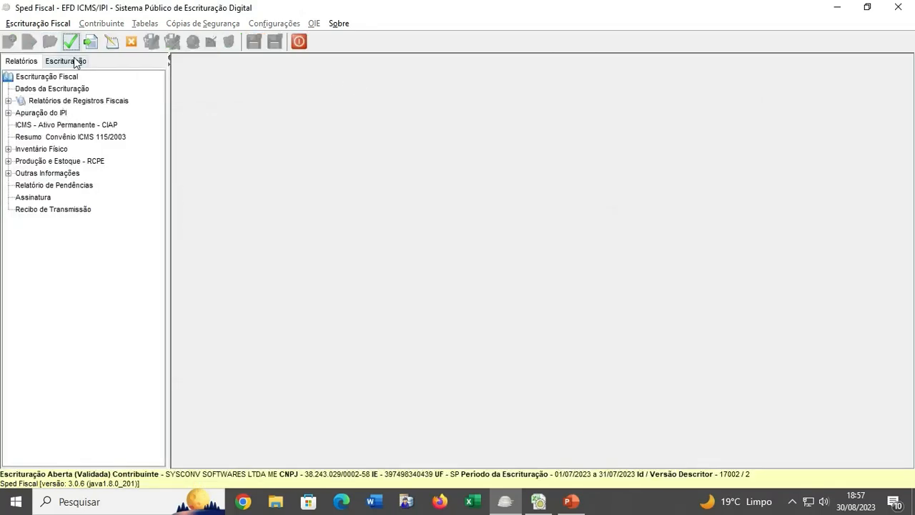
Step: Check the validation result of the opened bookkeeping in the Relatório de Pendências
{"action": "left_click", "coordinate": [76, 61]}
{"action": "double_click", "coordinate": [78, 77]}
{"action": "left_click", "coordinate": [37, 61]}
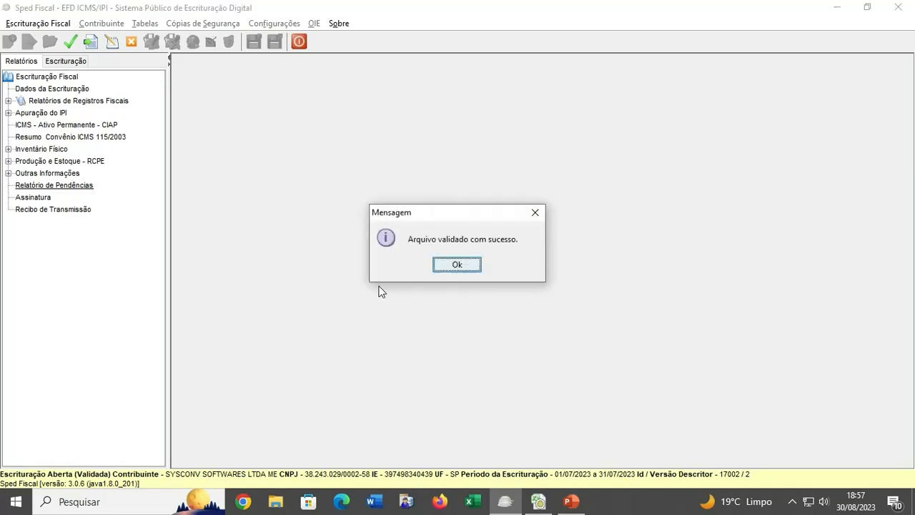
{"action": "left_click", "coordinate": [463, 265]}
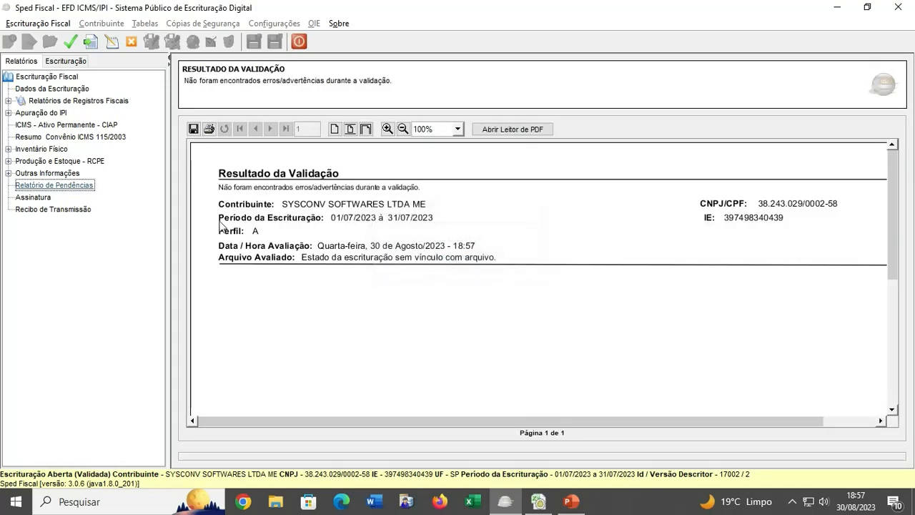
Step: Display the fiscal records report for outgoing goods and services (Saídas de Mercadorias) with document details shown
{"action": "double_click", "coordinate": [51, 102]}
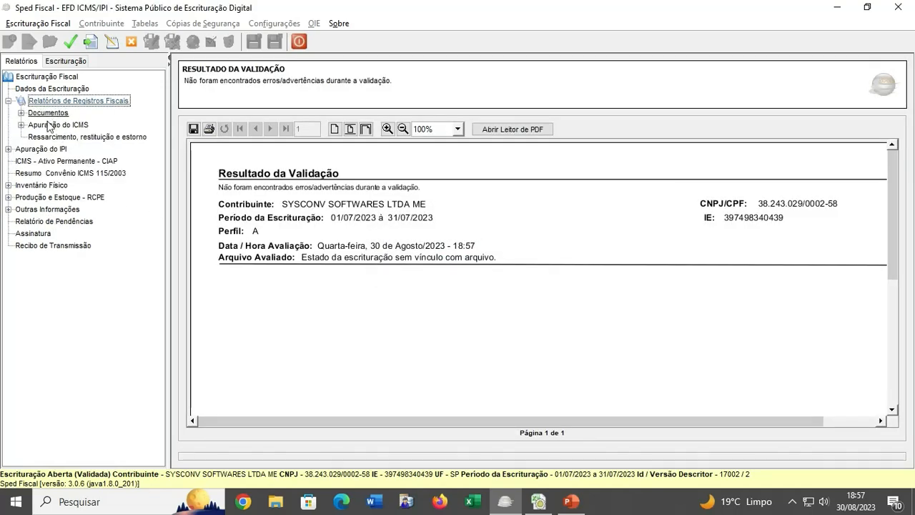
{"action": "double_click", "coordinate": [48, 113]}
{"action": "left_click", "coordinate": [64, 136]}
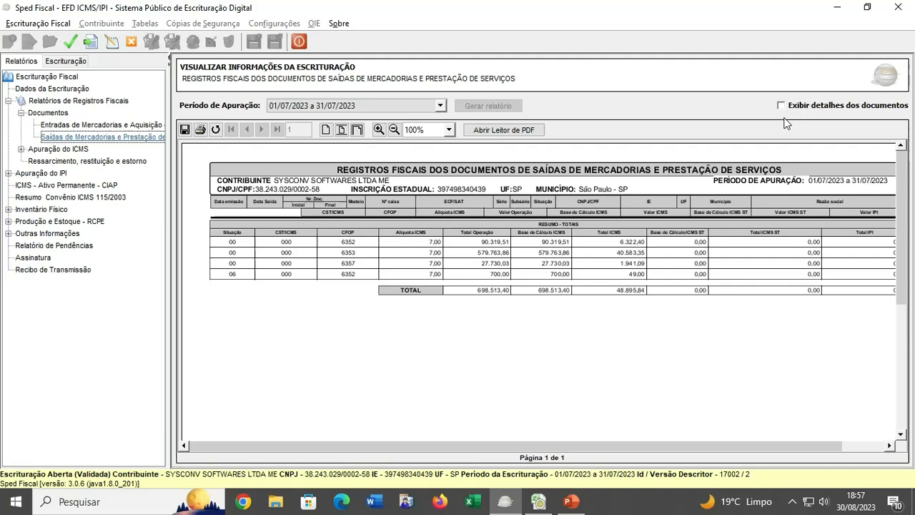
{"action": "left_click", "coordinate": [781, 105]}
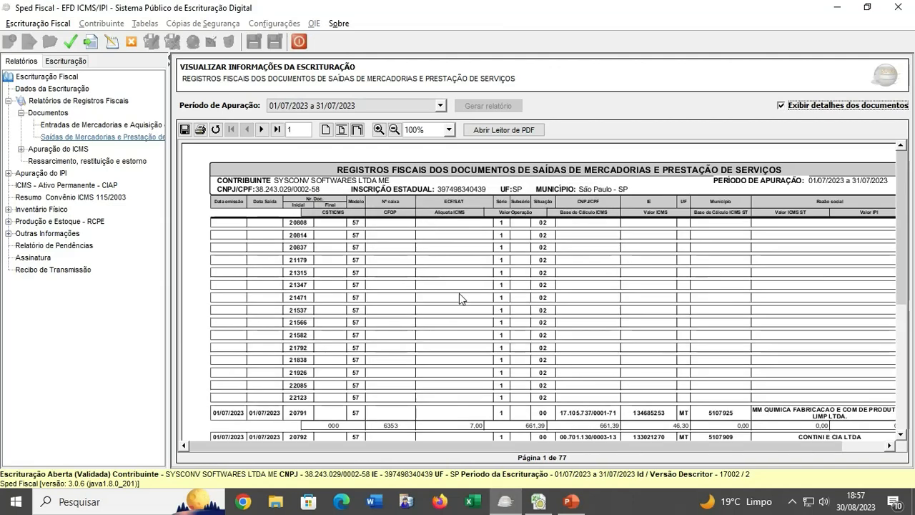
Step: Page through the detailed outgoing documents report, examining the CT-e entries, and go to the totals summary on its last page
{"action": "scroll", "coordinate": [460, 292], "scroll_direction": "down", "scroll_amount": 8}
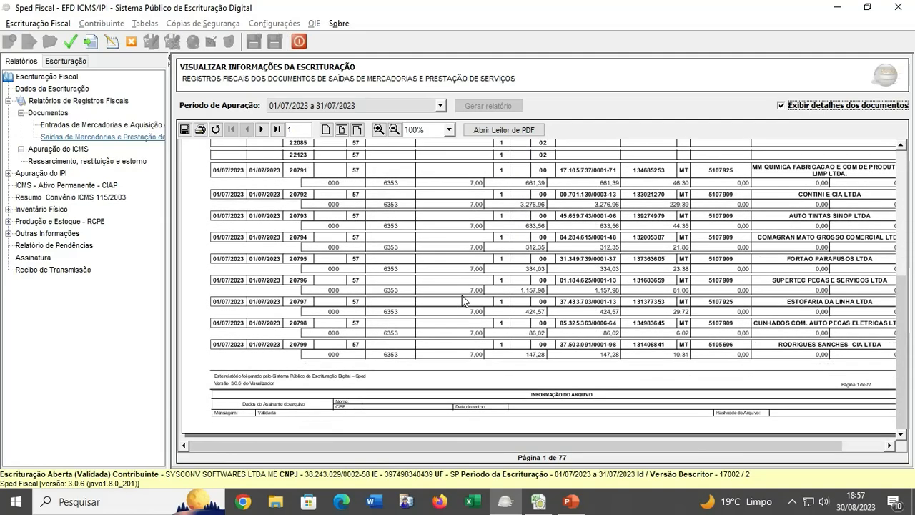
{"action": "scroll", "coordinate": [289, 165], "scroll_direction": "down", "scroll_amount": 1}
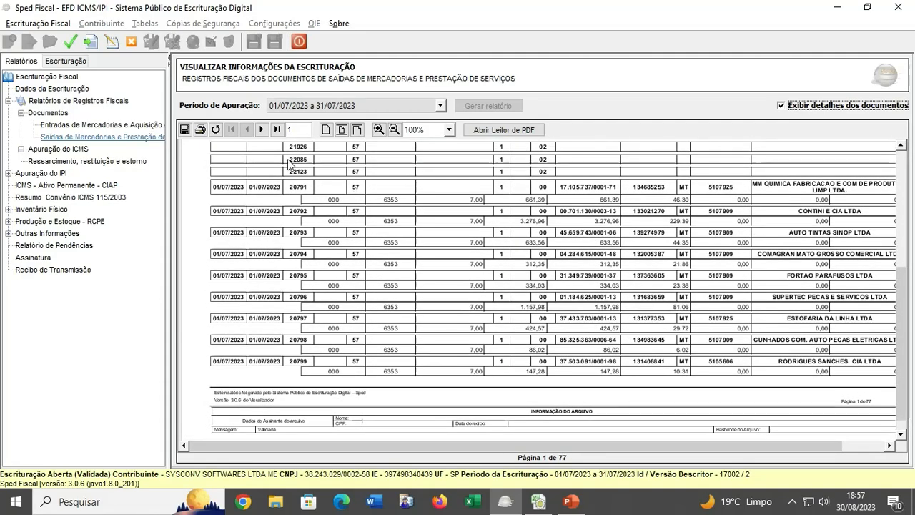
{"action": "left_click", "coordinate": [262, 130]}
{"action": "left_click", "coordinate": [262, 129]}
{"action": "left_click", "coordinate": [262, 129]}
{"action": "left_click", "coordinate": [261, 129]}
{"action": "left_click", "coordinate": [262, 129]}
{"action": "left_click", "coordinate": [262, 130]}
{"action": "left_click", "coordinate": [261, 130]}
{"action": "left_click", "coordinate": [262, 130]}
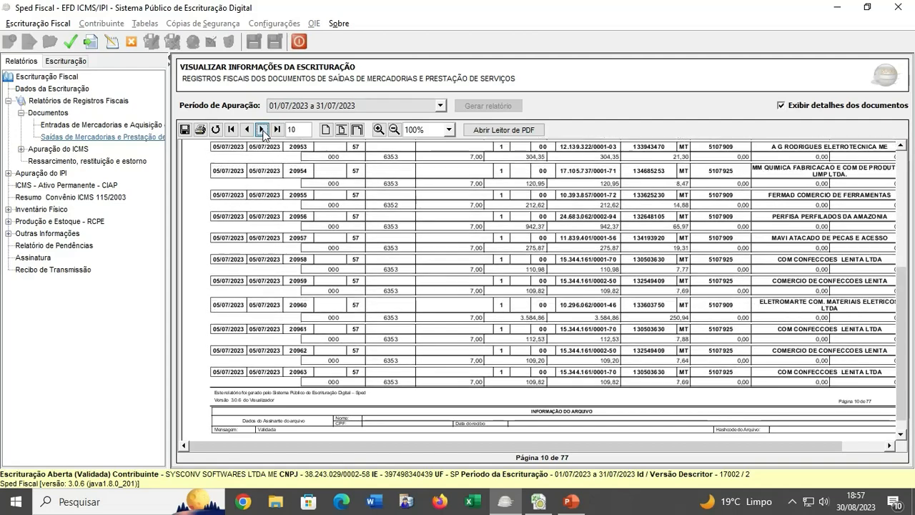
{"action": "left_click", "coordinate": [262, 129]}
{"action": "left_click", "coordinate": [262, 130]}
{"action": "left_click", "coordinate": [262, 129]}
{"action": "left_click", "coordinate": [261, 129]}
{"action": "left_click", "coordinate": [262, 129]}
{"action": "left_click", "coordinate": [276, 130]}
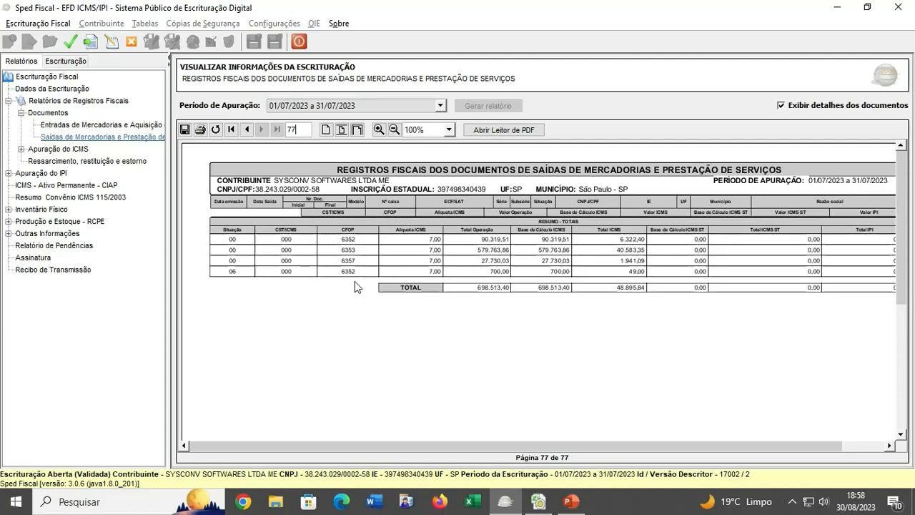
Step: Examine the D100 record of CT-e 20.800 among the outgoing transport fiscal documents, and close it
{"action": "left_click", "coordinate": [65, 61]}
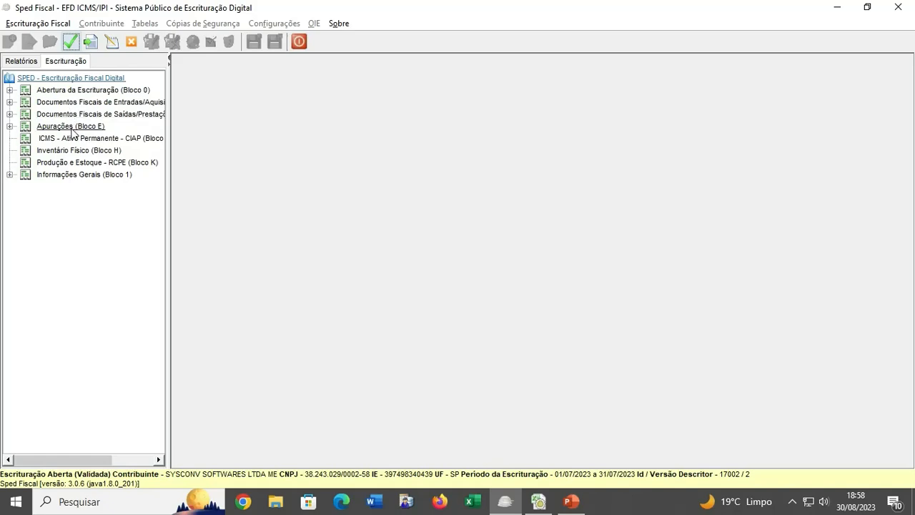
{"action": "double_click", "coordinate": [75, 115]}
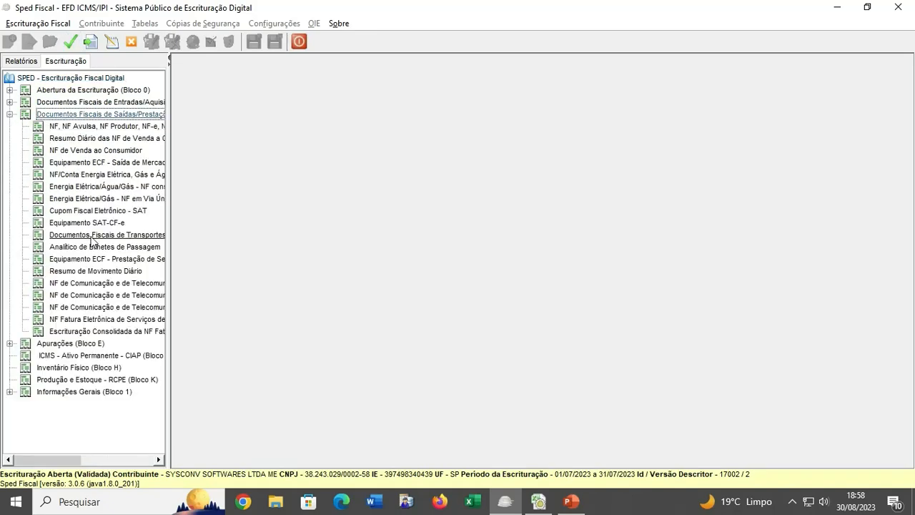
{"action": "left_click", "coordinate": [92, 236]}
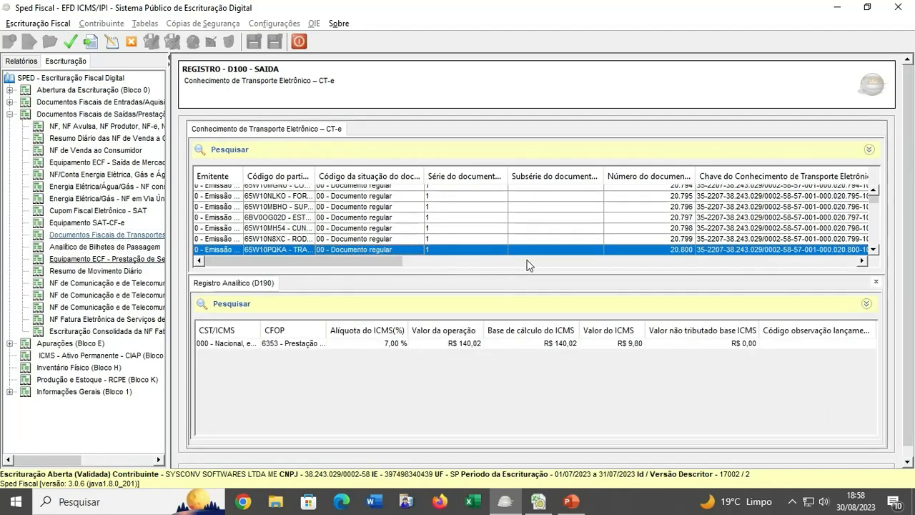
{"action": "double_click", "coordinate": [531, 249]}
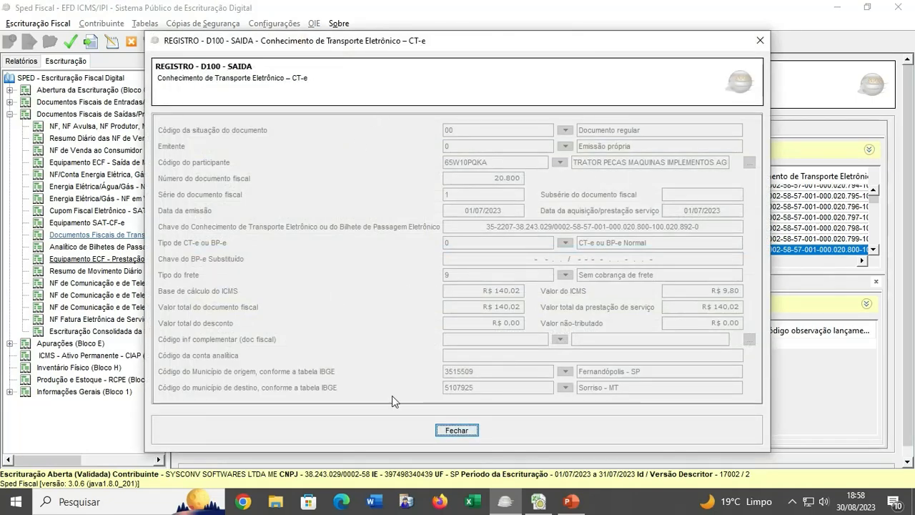
{"action": "left_click", "coordinate": [456, 430]}
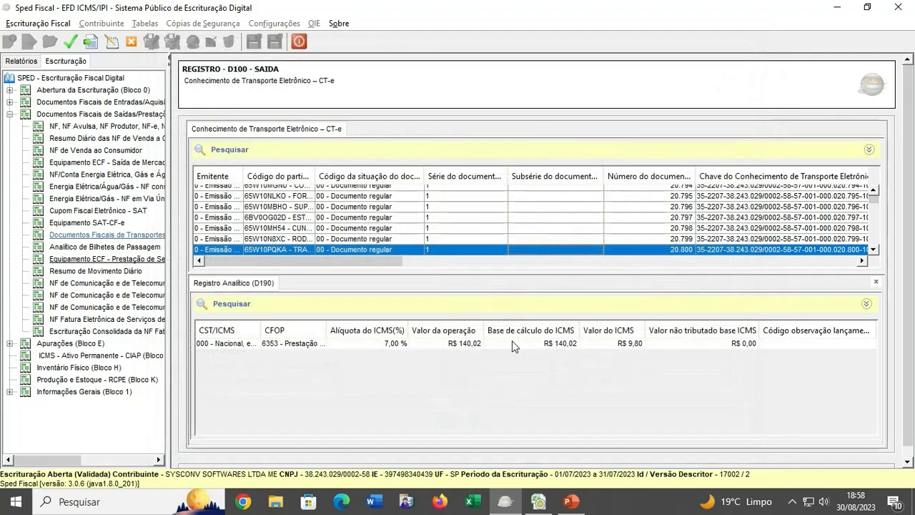
Step: Examine the D190 analytic record with CFOP 6353 belonging to the selected CT-e, and close it
{"action": "left_click", "coordinate": [277, 347]}
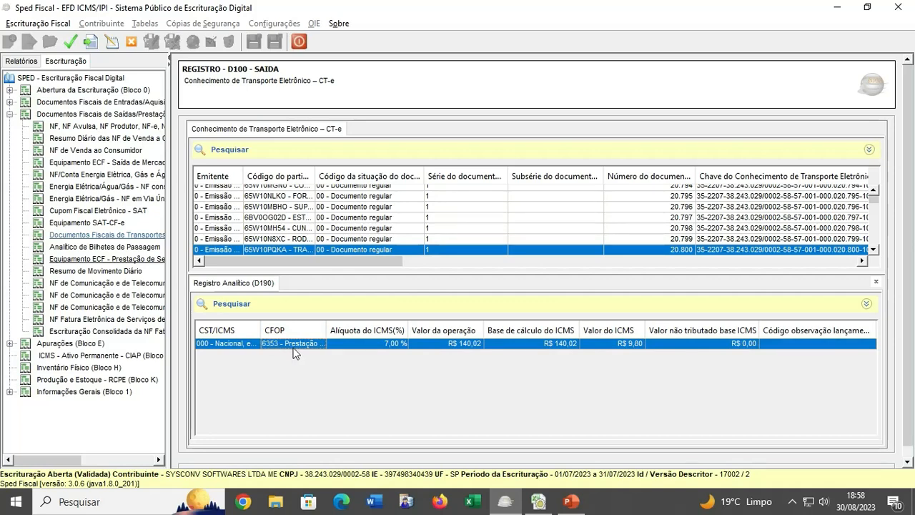
{"action": "double_click", "coordinate": [295, 344]}
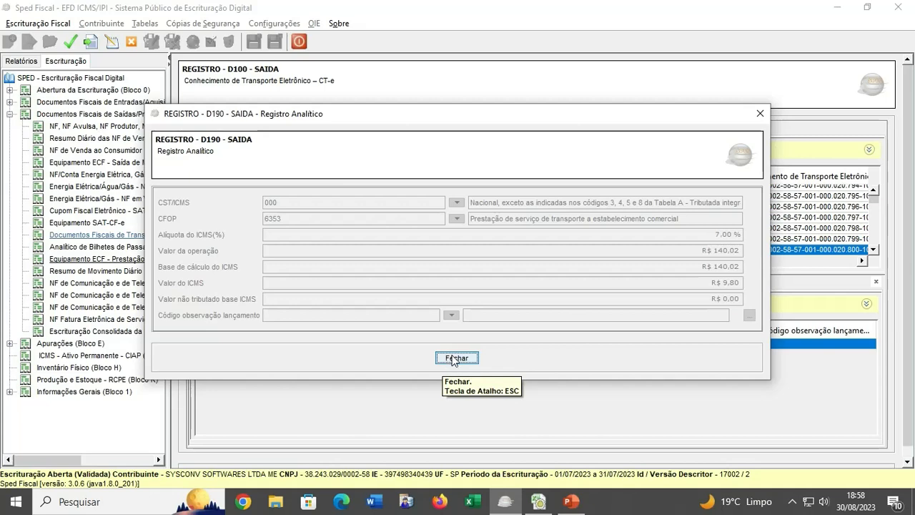
{"action": "left_click", "coordinate": [455, 358]}
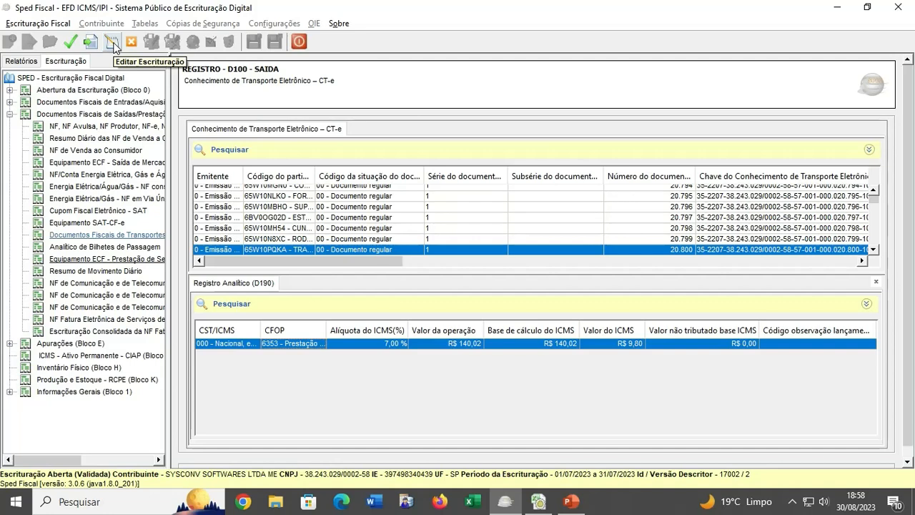
Step: Put the bookkeeping into edit mode and select the first CT-e, number 20.791, in the D100 outgoing records
{"action": "left_click", "coordinate": [112, 44]}
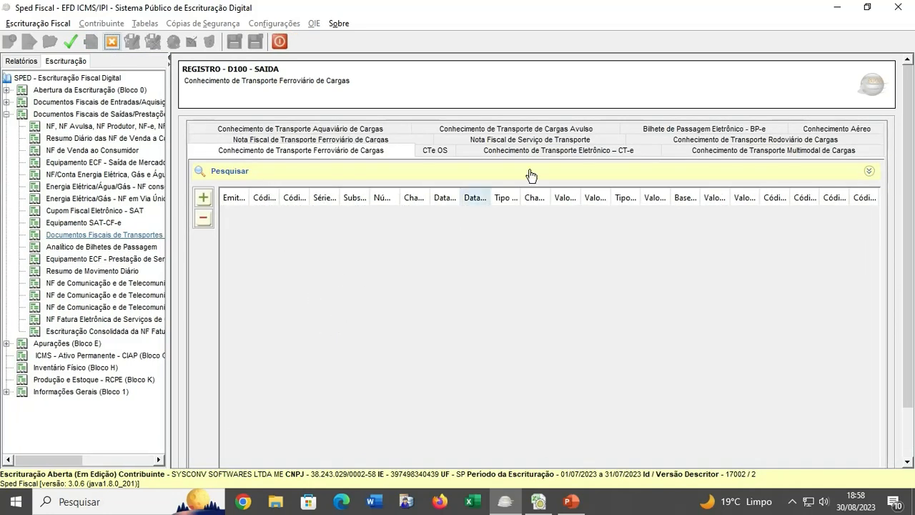
{"action": "left_click", "coordinate": [640, 150]}
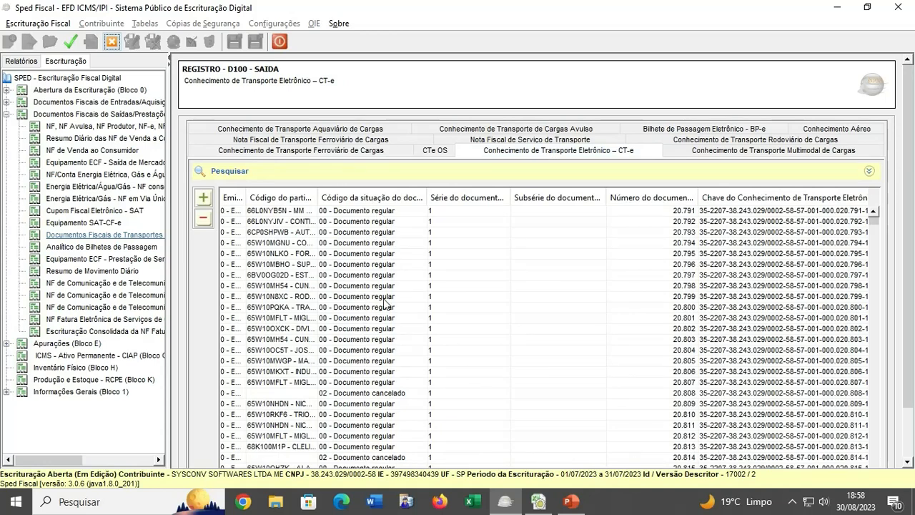
{"action": "left_click", "coordinate": [392, 212]}
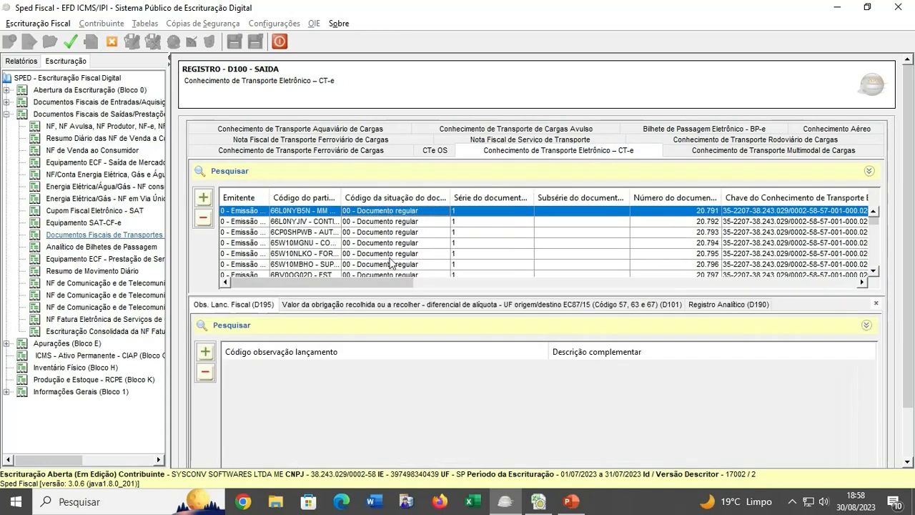
Step: Start a new D195 fiscal observation for the selected CT-e and examine the valid observation codes offered
{"action": "left_click", "coordinate": [212, 353]}
{"action": "left_click", "coordinate": [451, 251]}
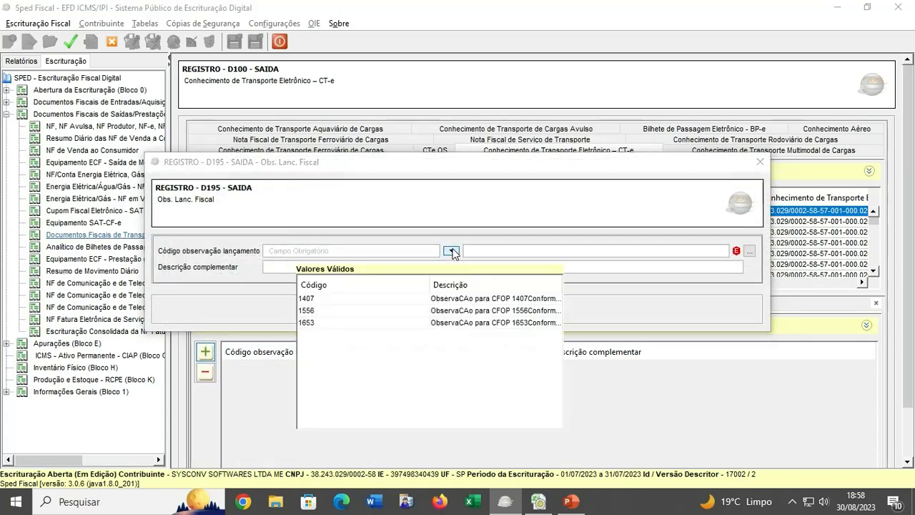
{"action": "left_click", "coordinate": [452, 251]}
{"action": "left_click", "coordinate": [451, 251]}
{"action": "left_click", "coordinate": [451, 251]}
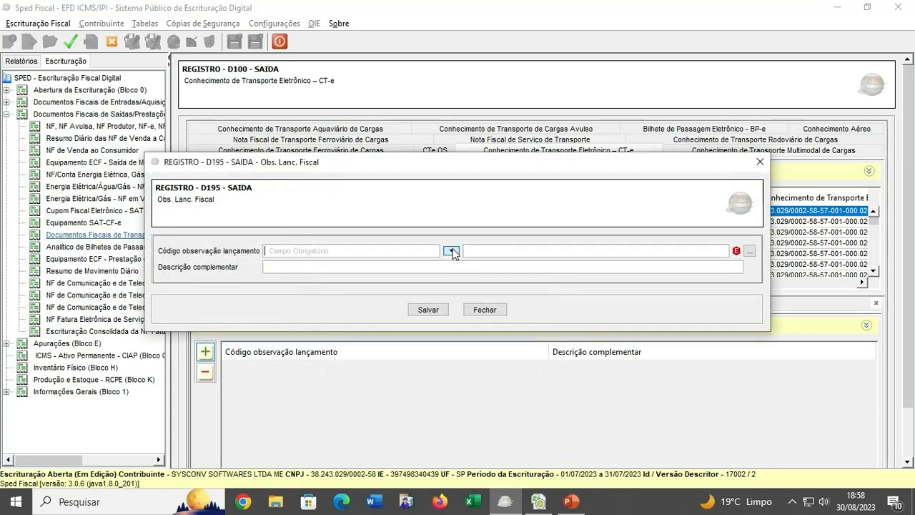
{"action": "left_click", "coordinate": [451, 251]}
{"action": "left_click", "coordinate": [451, 251]}
{"action": "left_click", "coordinate": [451, 251]}
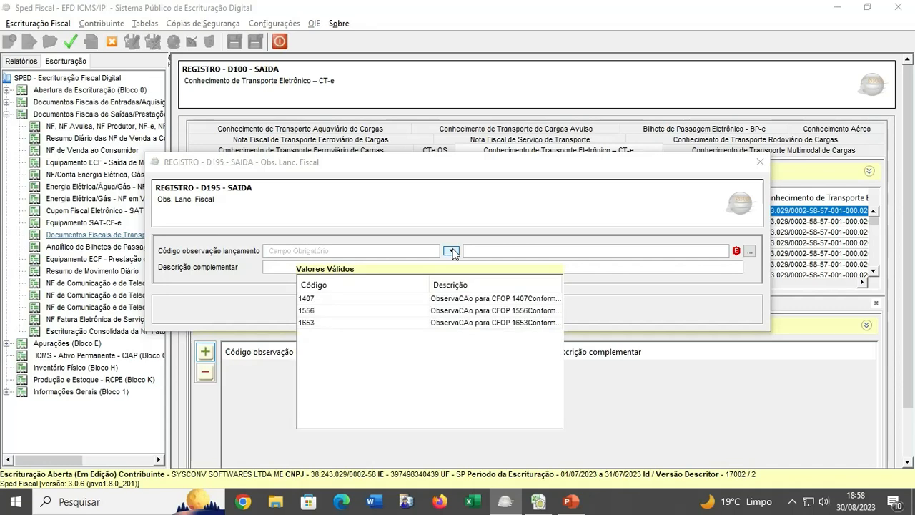
{"action": "left_click", "coordinate": [451, 251]}
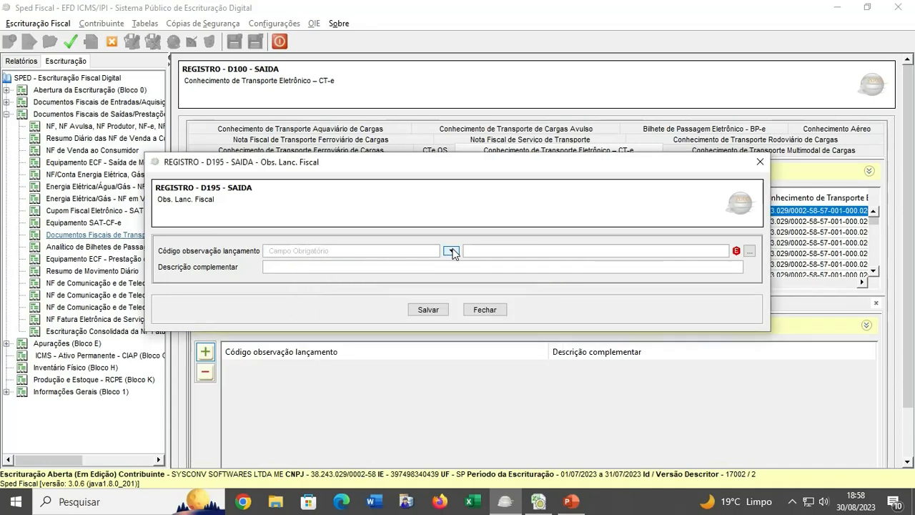
{"action": "left_click", "coordinate": [451, 251]}
{"action": "left_click", "coordinate": [452, 251]}
{"action": "left_click", "coordinate": [451, 251]}
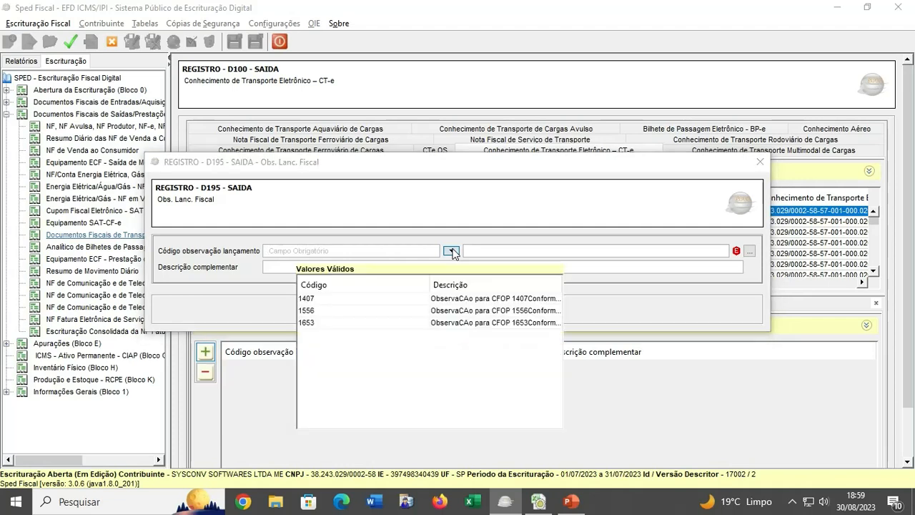
{"action": "left_click", "coordinate": [452, 251]}
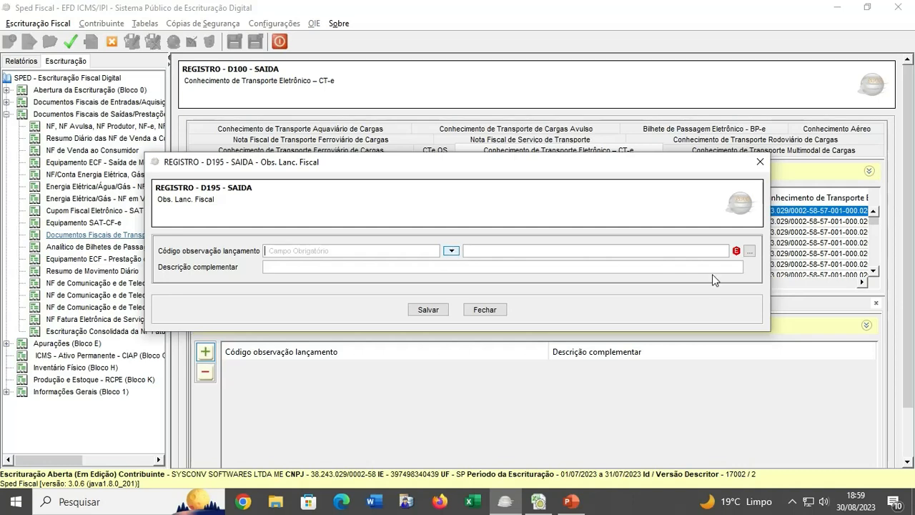
Step: Try to register a new 0460 observation with code 53, and abandon both it and the D195 entry
{"action": "left_click", "coordinate": [749, 251]}
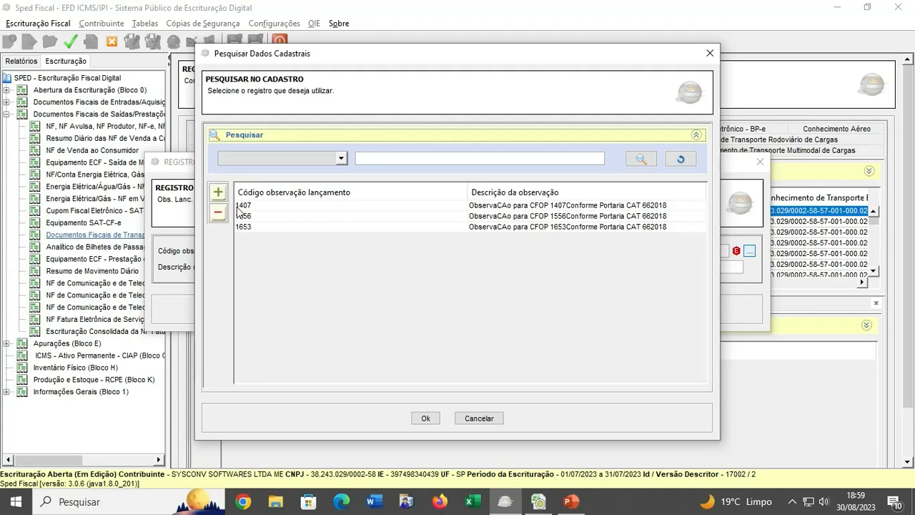
{"action": "left_click", "coordinate": [218, 192]}
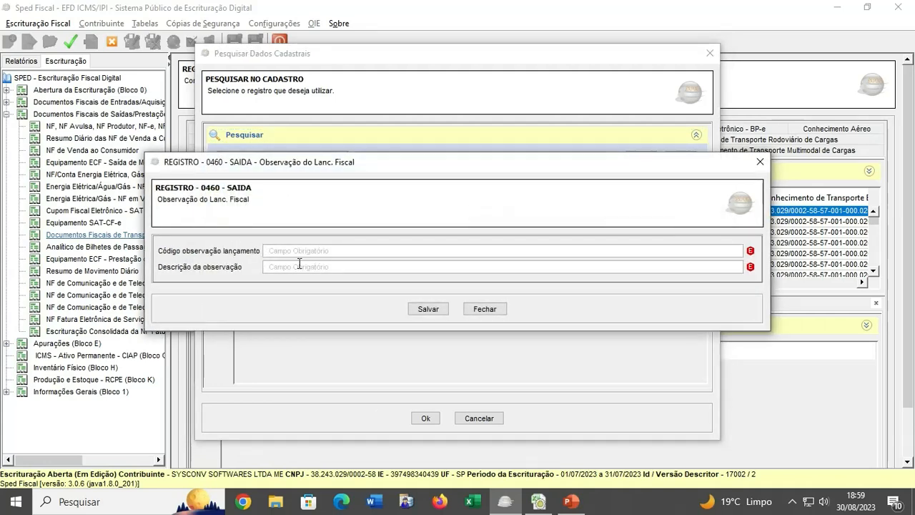
{"action": "type", "text": "53"}
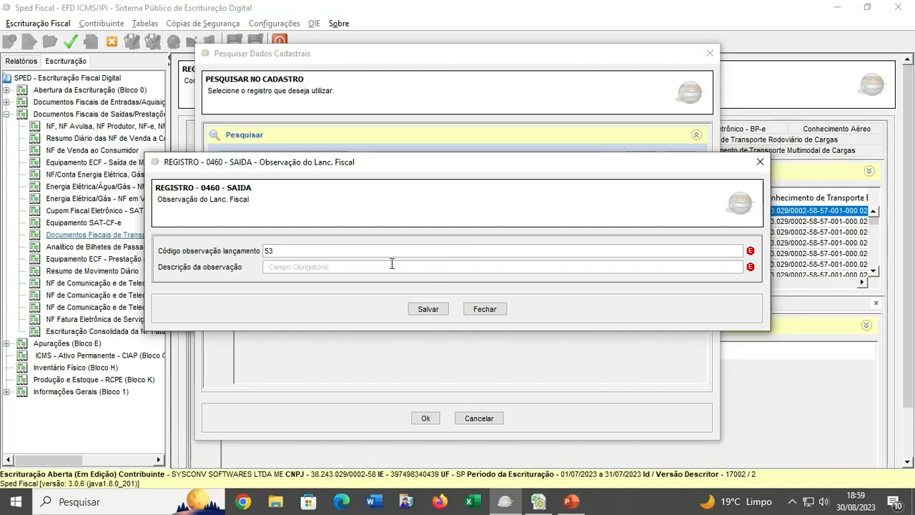
{"action": "key", "text": "BackSpace"}
{"action": "left_click", "coordinate": [484, 309]}
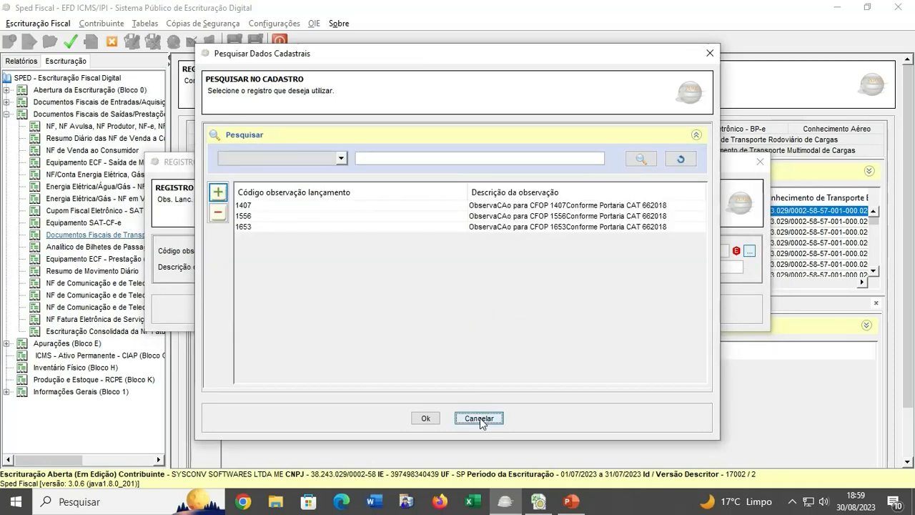
{"action": "left_click", "coordinate": [479, 419]}
{"action": "left_click", "coordinate": [484, 308]}
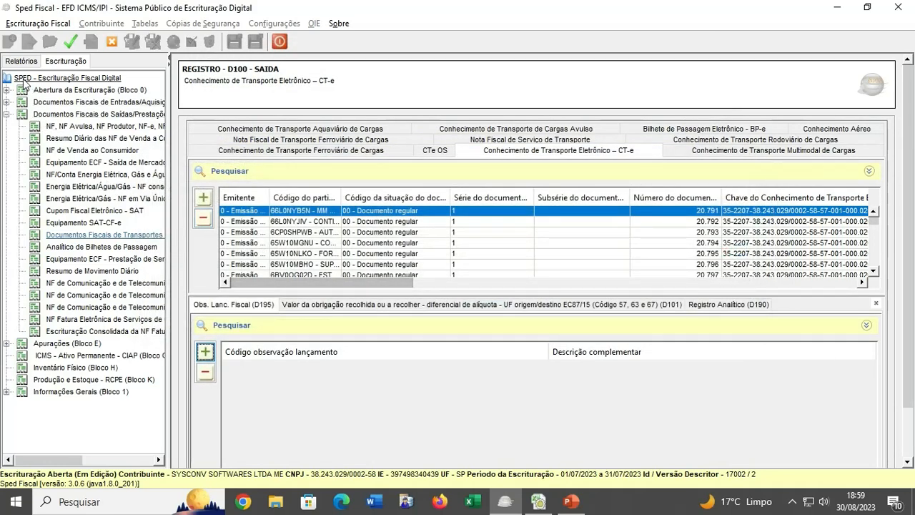
Step: Check the CFOP totals in the outgoing documents fiscal report, and return to the electronic CT-e records in D100
{"action": "left_click", "coordinate": [21, 61]}
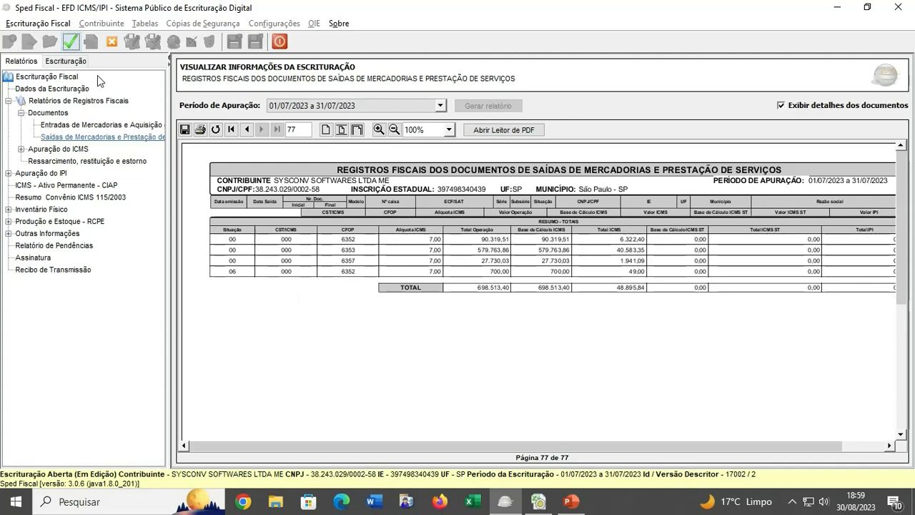
{"action": "left_click", "coordinate": [65, 61]}
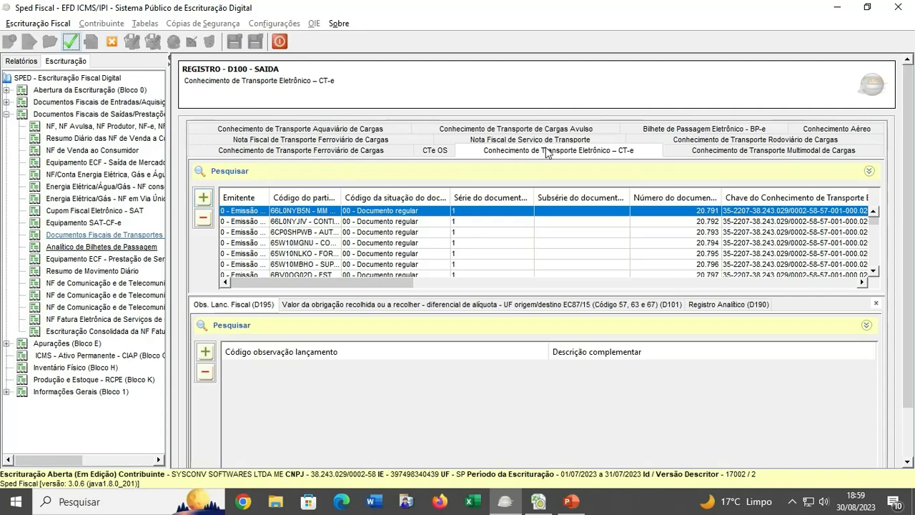
{"action": "left_click", "coordinate": [680, 151]}
{"action": "left_click", "coordinate": [598, 153]}
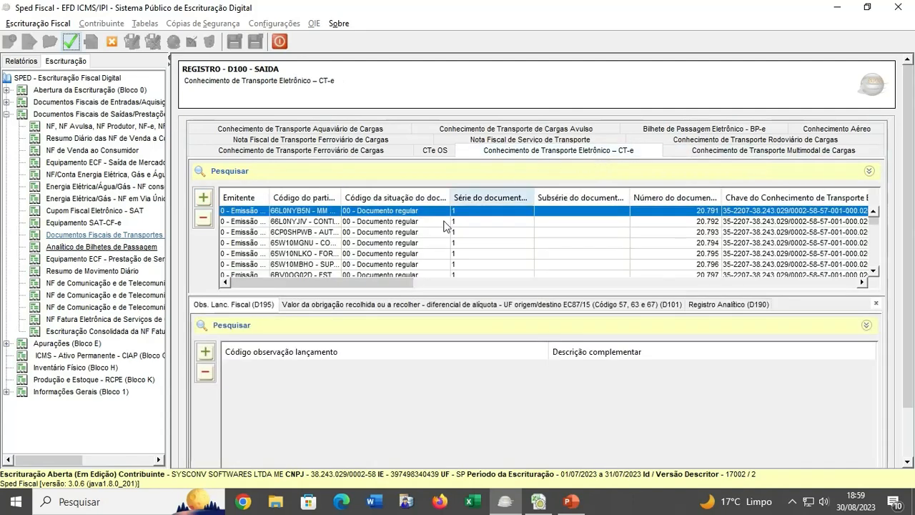
Step: Start a D195 entry for the selected CT-e and a new 0460 observation coded 6352, described "Prestação de Serviço de Transporte"
{"action": "left_click", "coordinate": [203, 354]}
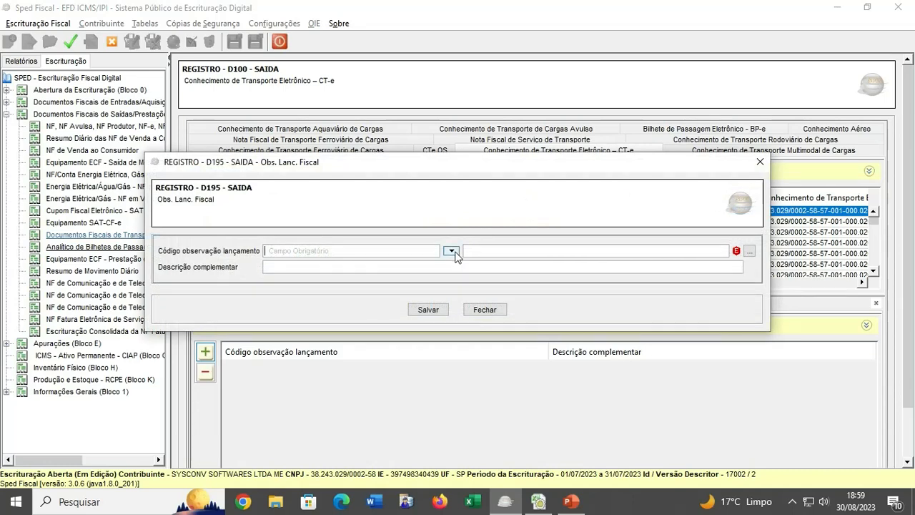
{"action": "left_click", "coordinate": [749, 251]}
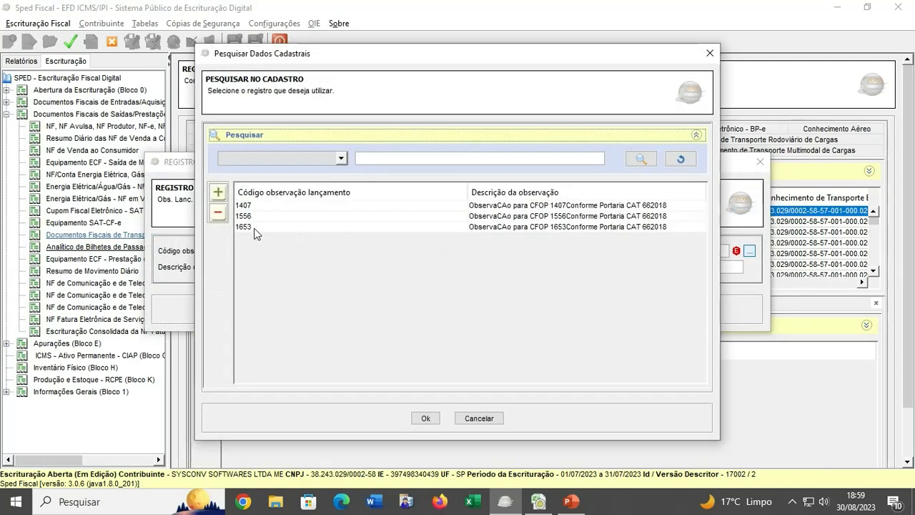
{"action": "left_click", "coordinate": [218, 192]}
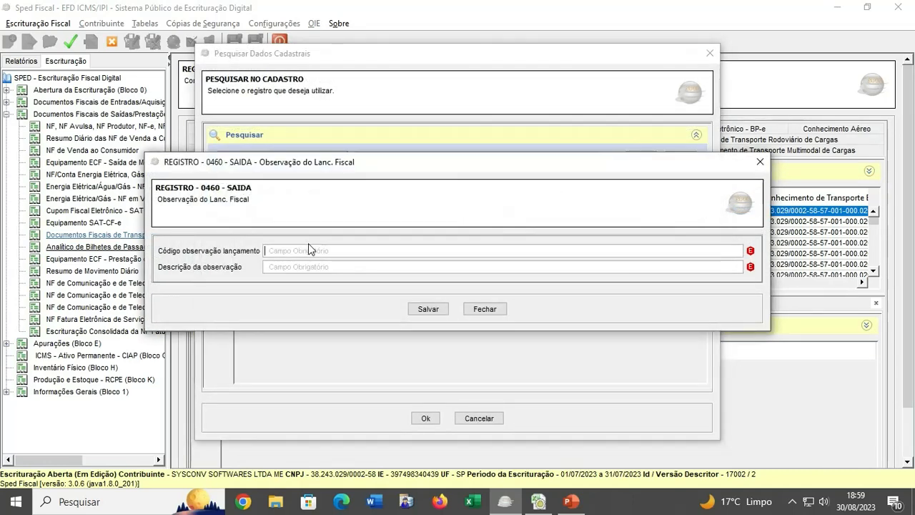
{"action": "type", "text": "6352"}
{"action": "key", "text": "Tab"}
{"action": "type", "text": "Prestação de Serviço de Tra"}
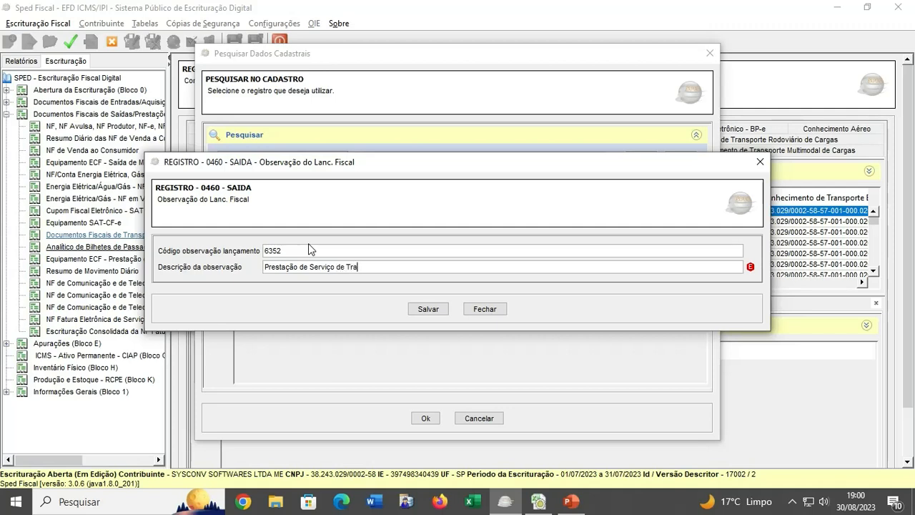
{"action": "type", "text": "nspo"}
{"action": "type", "text": "rte"}
{"action": "key", "text": "ctrl+a"}
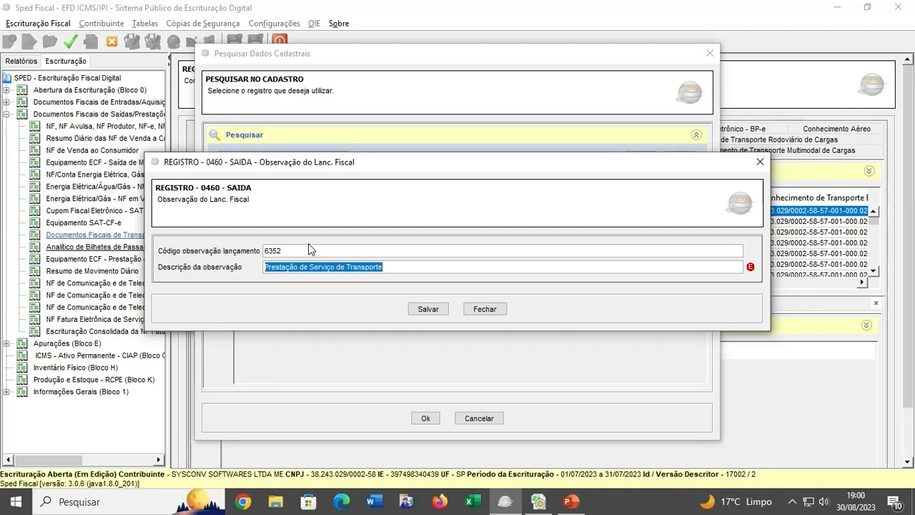
Step: Extend the 6352 observation's description to "Prestação de Serviço de Transporte Interestadual", copy the text and save the record
{"action": "left_click", "coordinate": [423, 254]}
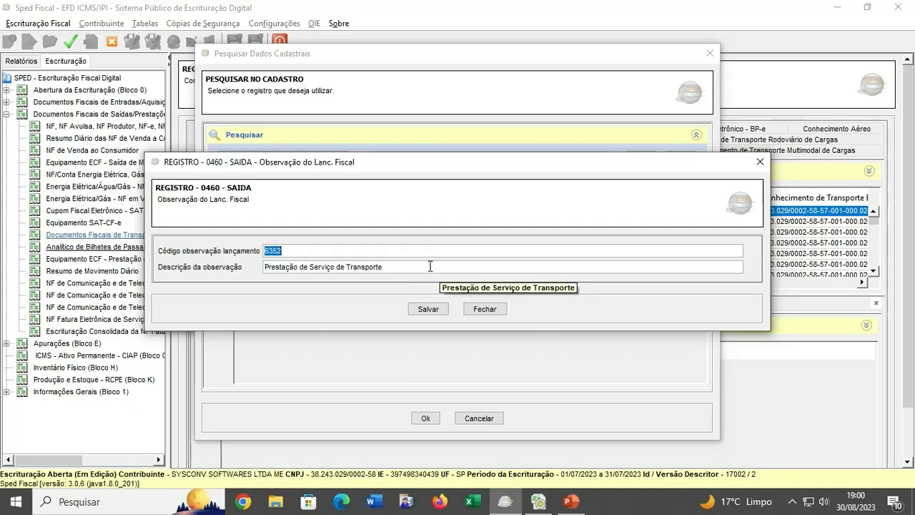
{"action": "left_click", "coordinate": [413, 268]}
{"action": "left_click", "coordinate": [412, 267]}
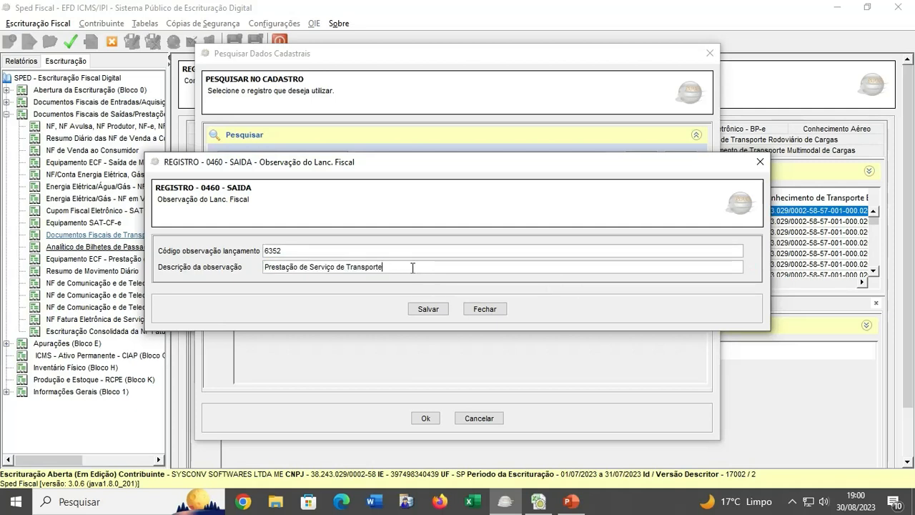
{"action": "type", "text": "Interestadual"}
{"action": "key", "text": "ctrl+a"}
{"action": "key", "text": "ctrl+c"}
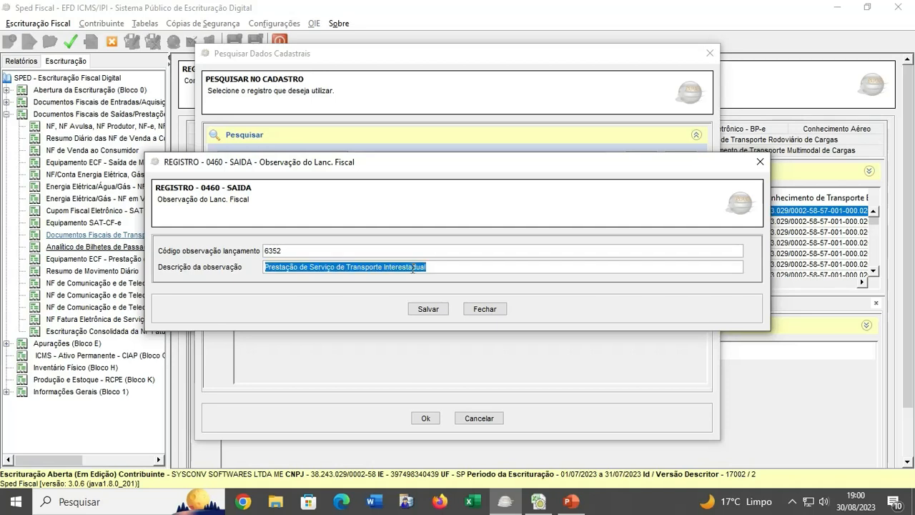
{"action": "key", "text": "shift+Tab"}
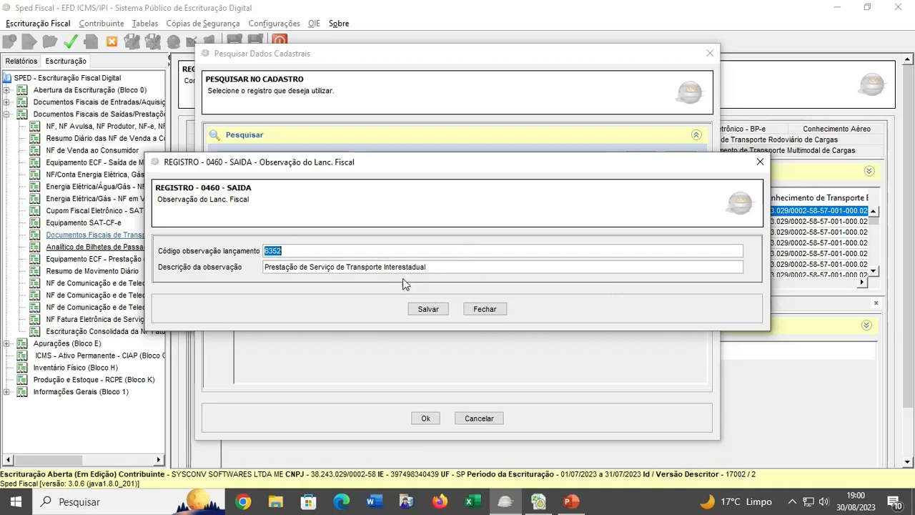
{"action": "left_click", "coordinate": [429, 312]}
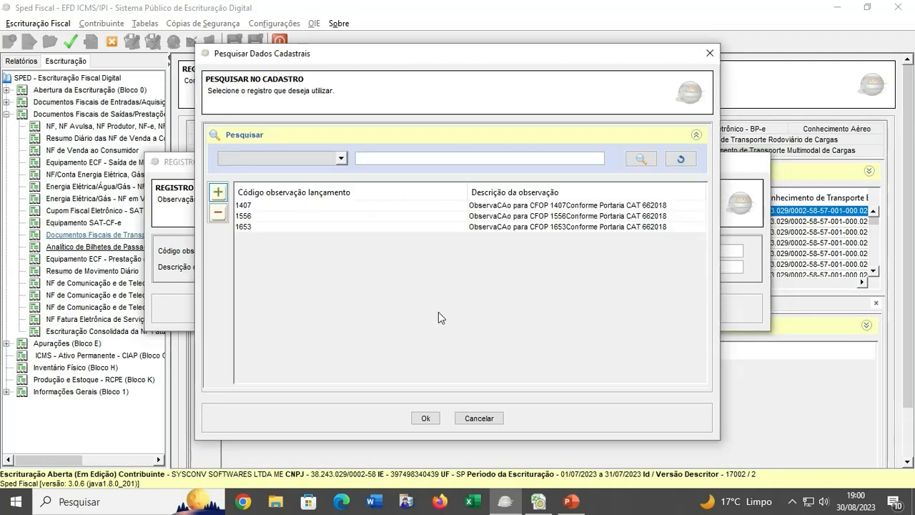
Step: Register a 0460 observation with code 6353 and the copied description "Prestação de Serviço de Transporte Interestadual"
{"action": "left_click", "coordinate": [218, 192]}
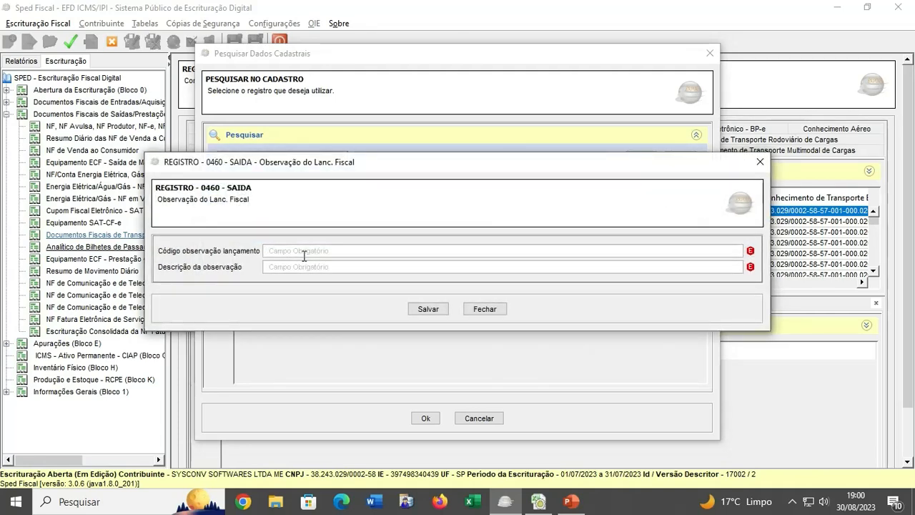
{"action": "type", "text": "65"}
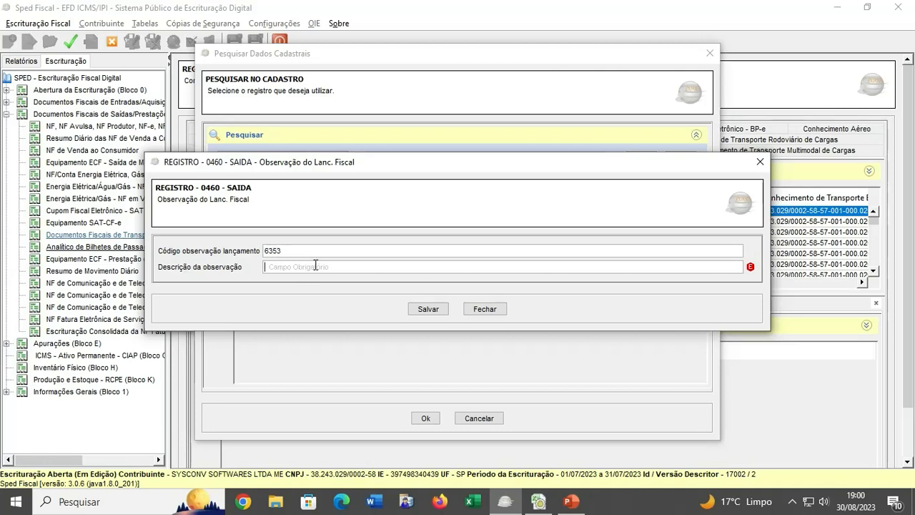
{"action": "left_click", "coordinate": [315, 266]}
{"action": "key", "text": "ctrl+v"}
{"action": "left_click", "coordinate": [428, 309]}
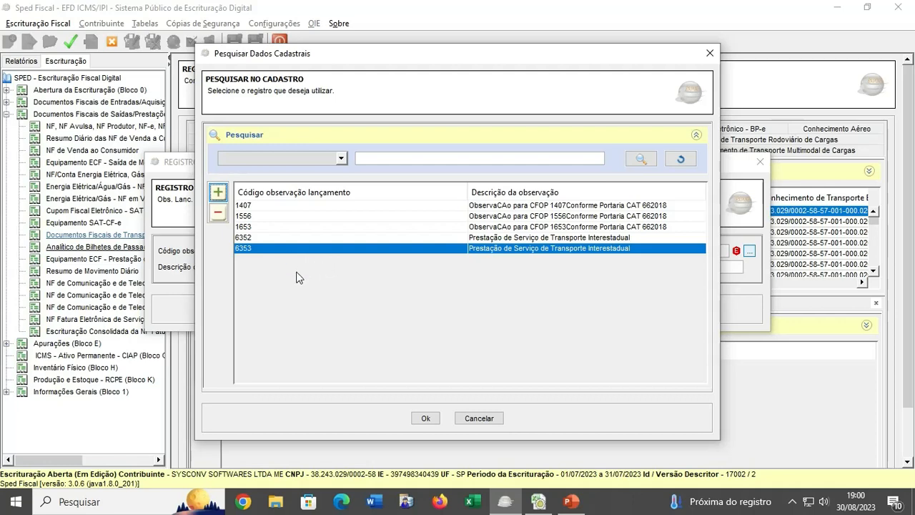
Step: Register a 0460 observation with code 6357 and the same copied interstate transport description
{"action": "left_click", "coordinate": [218, 193]}
{"action": "type", "text": "6357"}
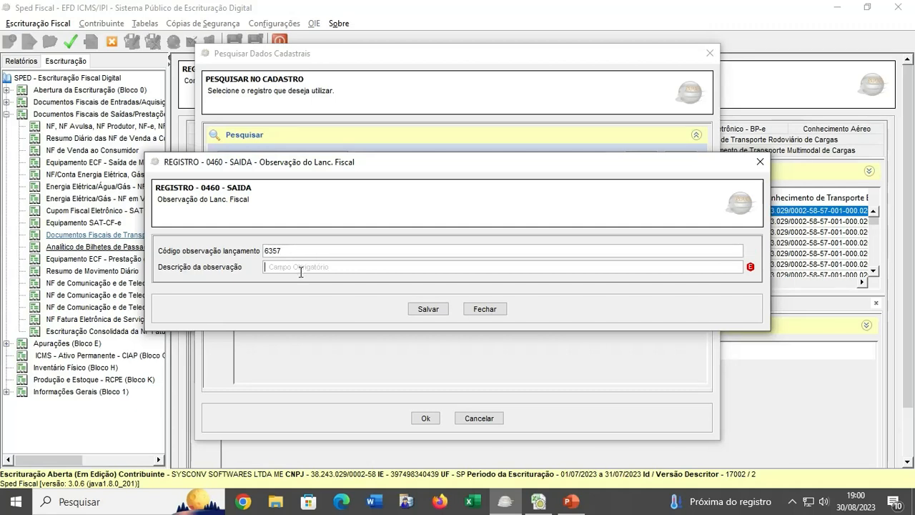
{"action": "left_click", "coordinate": [301, 271]}
{"action": "key", "text": "ctrl+v"}
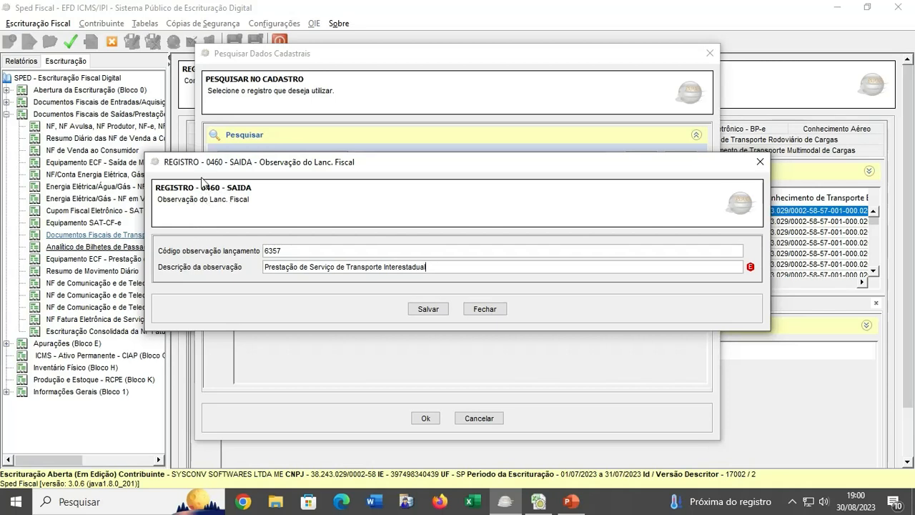
{"action": "left_click", "coordinate": [398, 252]}
{"action": "left_click", "coordinate": [429, 309]}
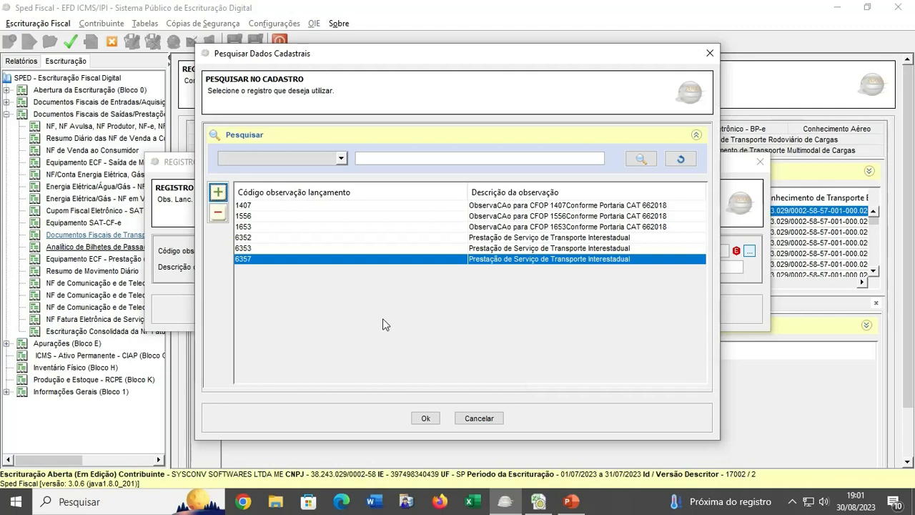
Step: Delete the 6357 observation from the register and choose code 6353 for the D195 entry
{"action": "left_click", "coordinate": [218, 212]}
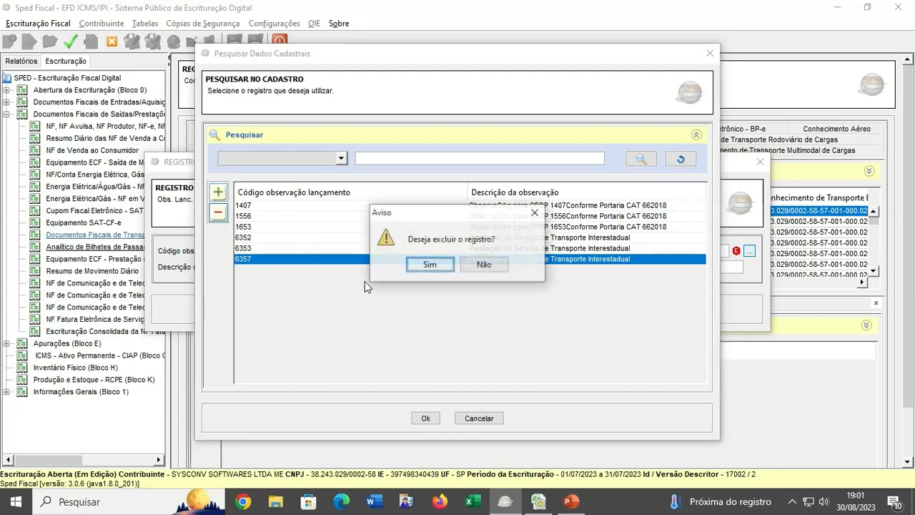
{"action": "left_click", "coordinate": [431, 267]}
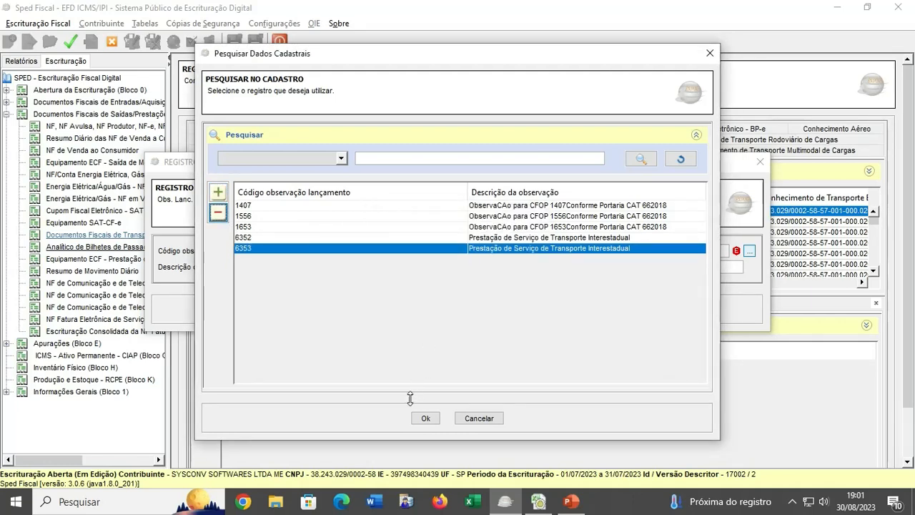
{"action": "left_click", "coordinate": [425, 419]}
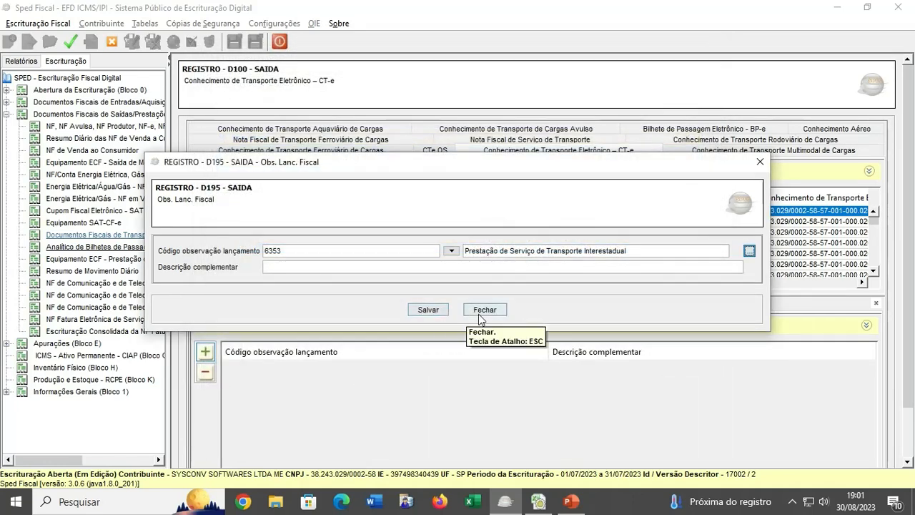
Step: Delete the 6353 observation from the register, and save the D195 entry with code 6352
{"action": "left_click", "coordinate": [749, 250]}
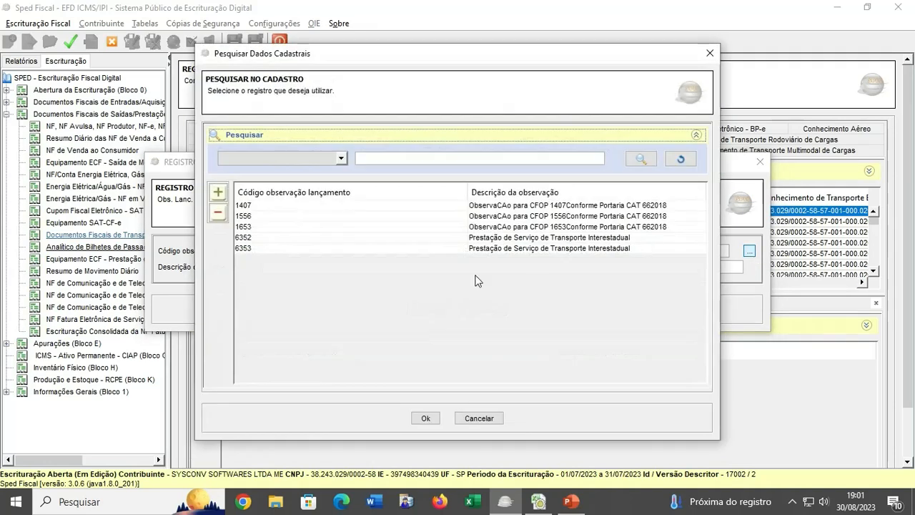
{"action": "left_click", "coordinate": [323, 248]}
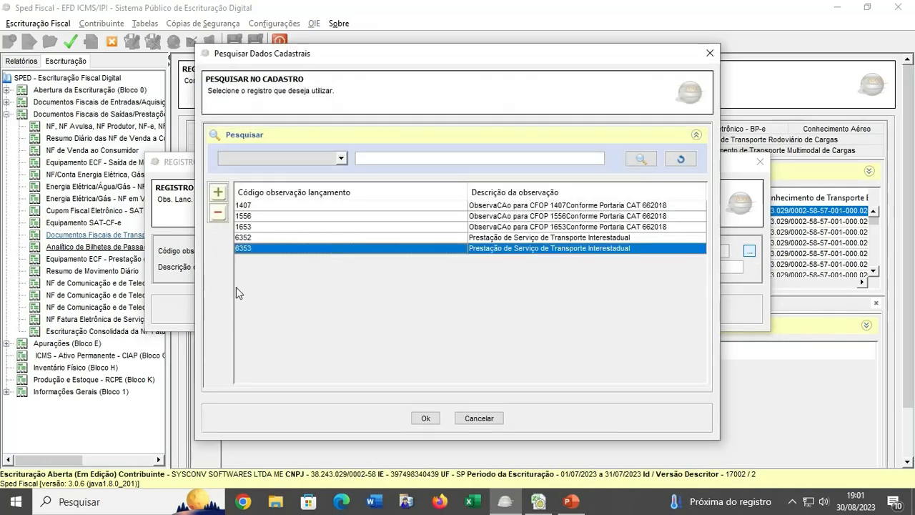
{"action": "left_click", "coordinate": [218, 212]}
{"action": "key", "text": "Return"}
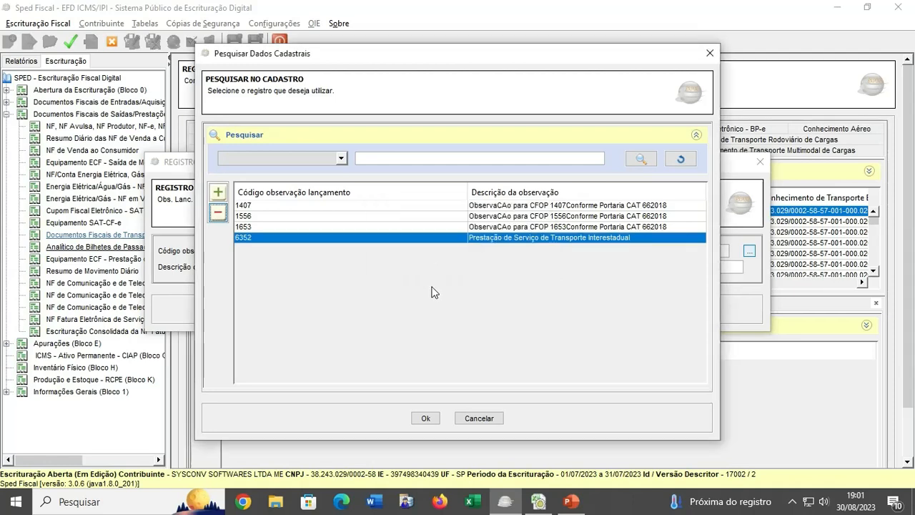
{"action": "left_click", "coordinate": [463, 419]}
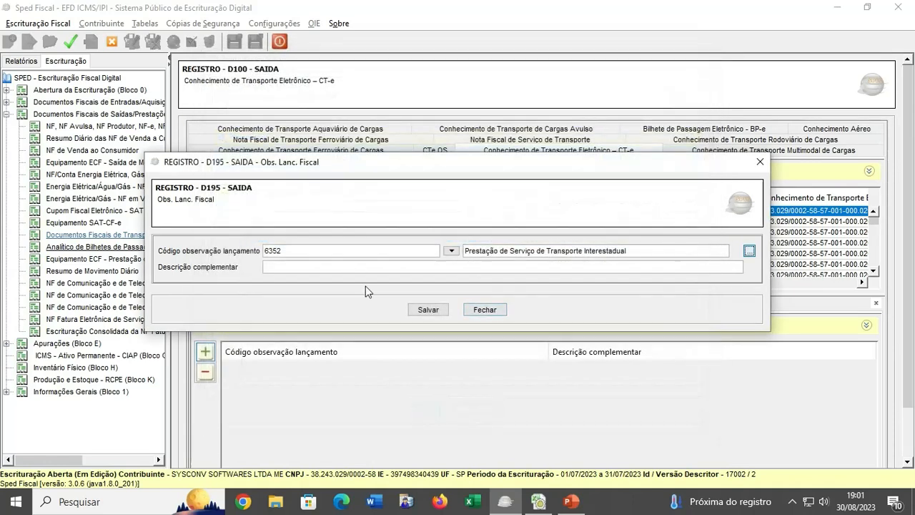
{"action": "left_click", "coordinate": [425, 309]}
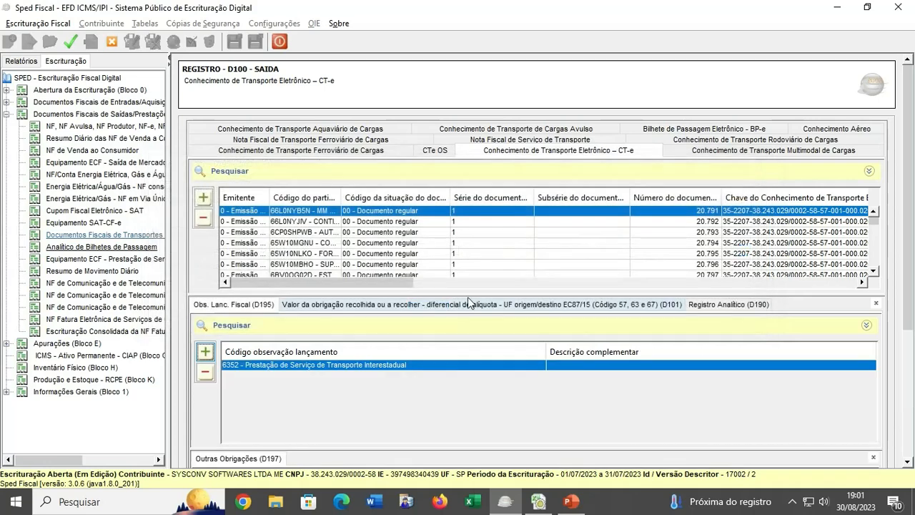
Step: Check the CFOP of the selected CT-e's D190 analytic record, and return to its D195 observations
{"action": "left_click", "coordinate": [754, 306]}
{"action": "left_click", "coordinate": [286, 366]}
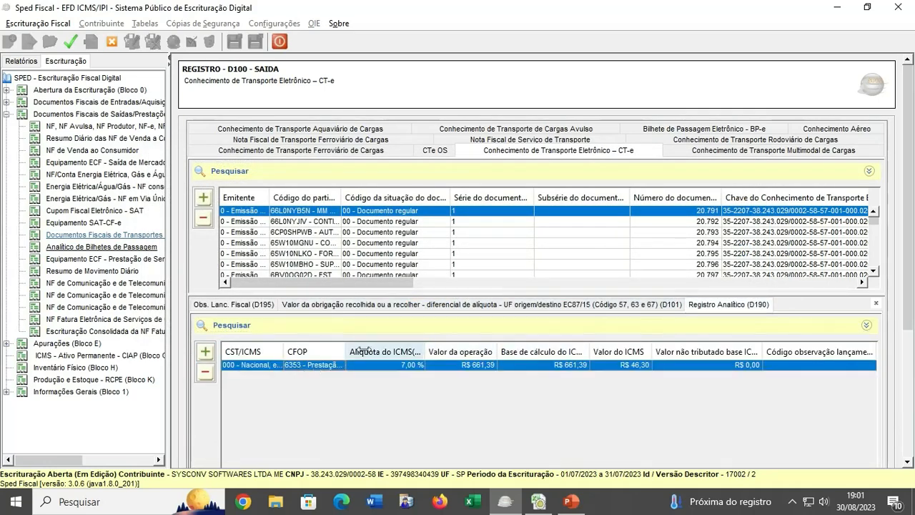
{"action": "left_click", "coordinate": [236, 304]}
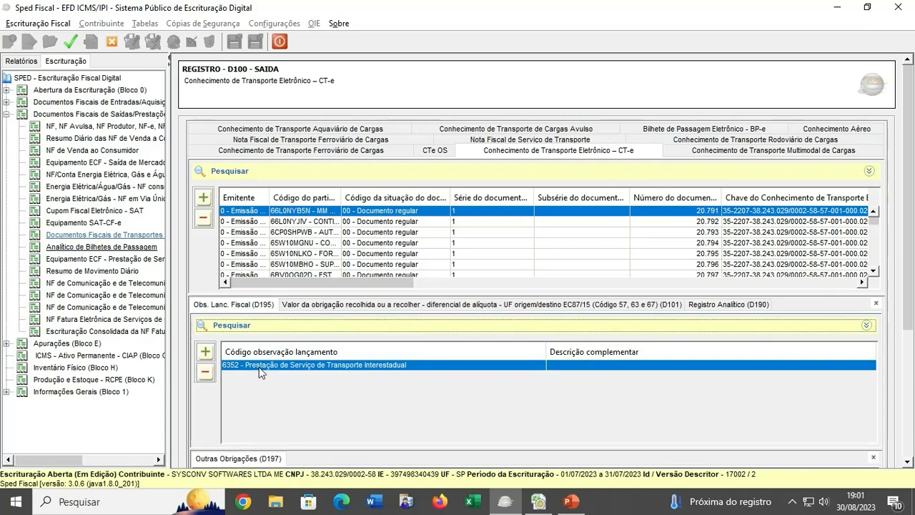
Step: Reopen the CT-e's D195 observation and change the code of its 0460 record to 6353, saving the record
{"action": "double_click", "coordinate": [259, 366]}
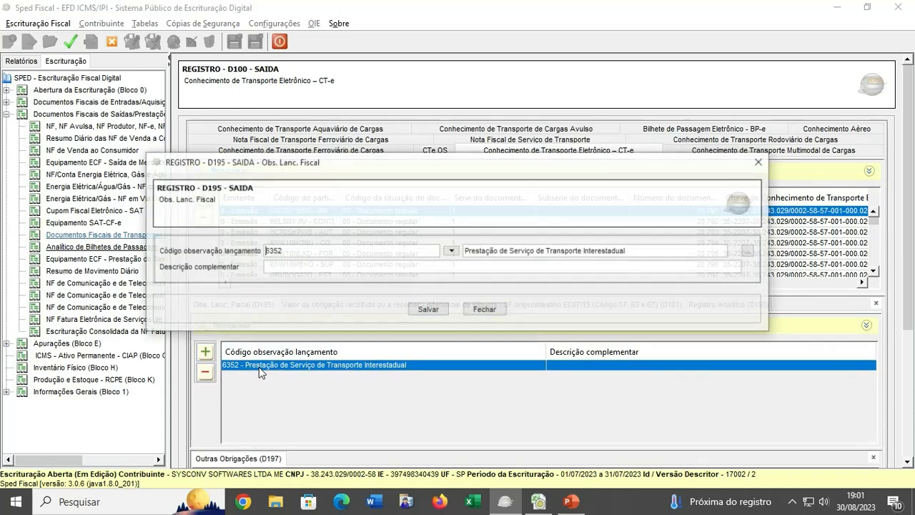
{"action": "left_click", "coordinate": [749, 251]}
{"action": "double_click", "coordinate": [293, 238]}
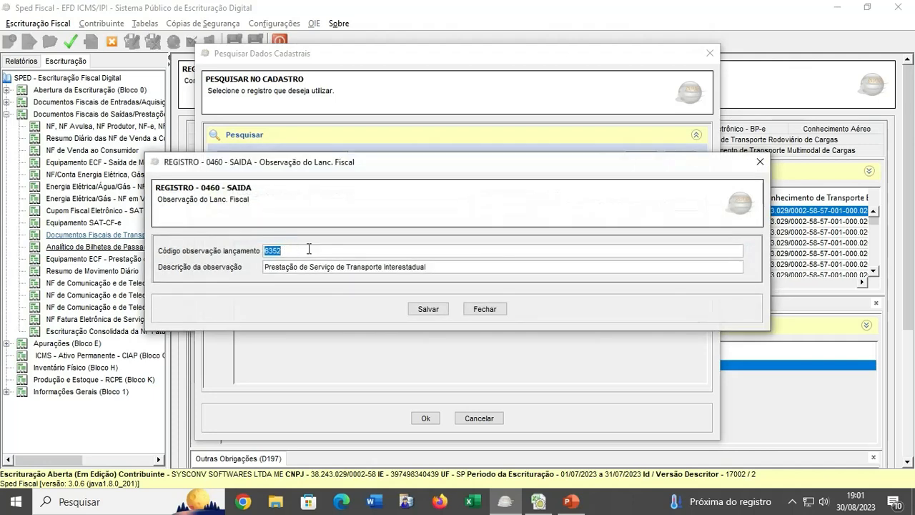
{"action": "type", "text": "6353"}
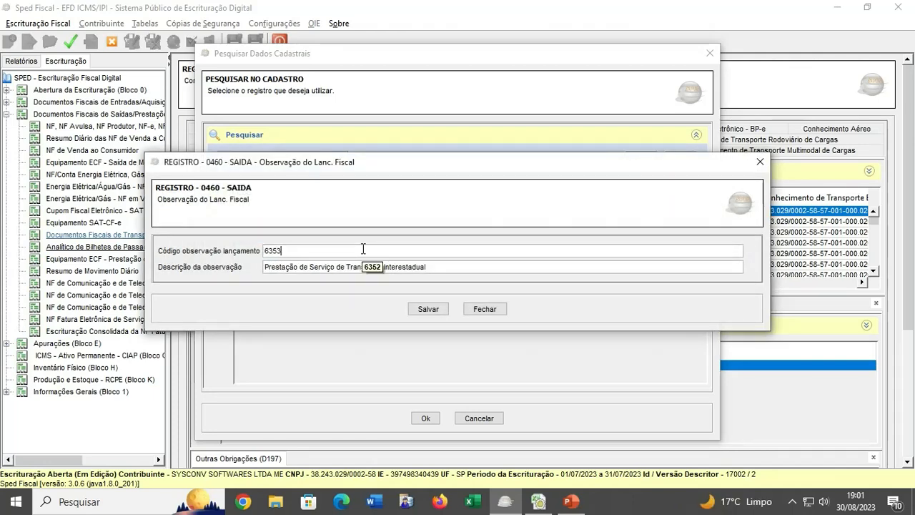
{"action": "left_click", "coordinate": [428, 309]}
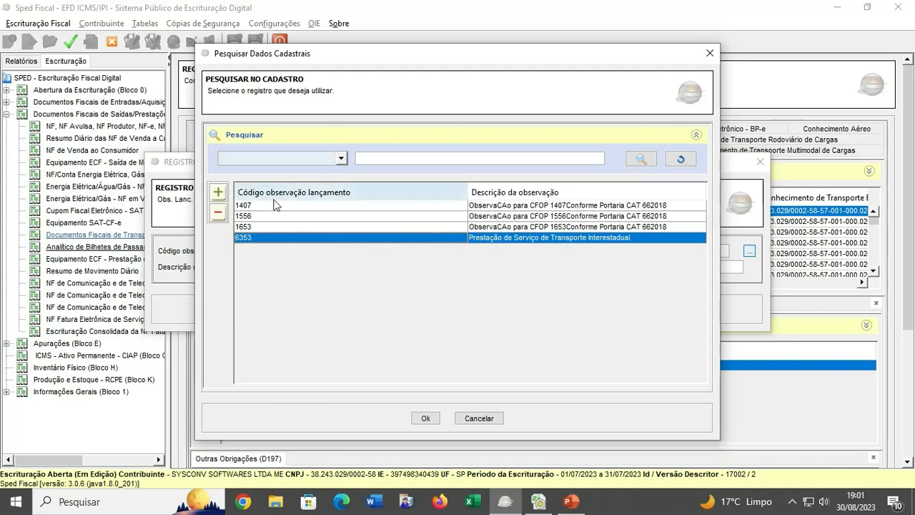
Step: Review the code and description of the 6353 observation record, save it, and choose it for the D195 entry
{"action": "double_click", "coordinate": [515, 240]}
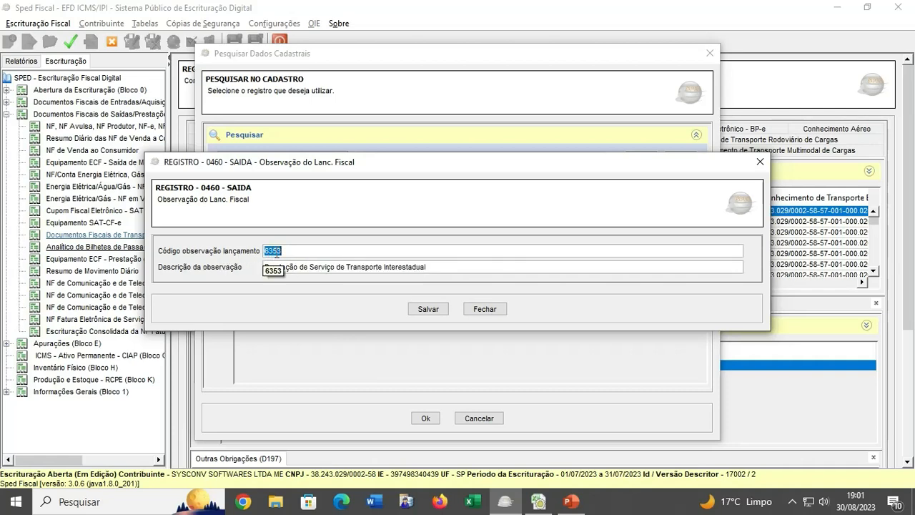
{"action": "left_click", "coordinate": [286, 266]}
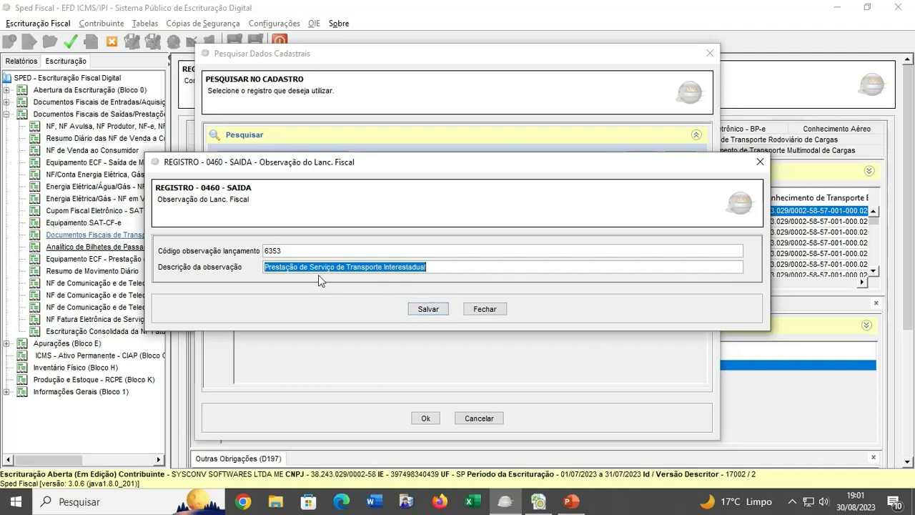
{"action": "left_click", "coordinate": [426, 309]}
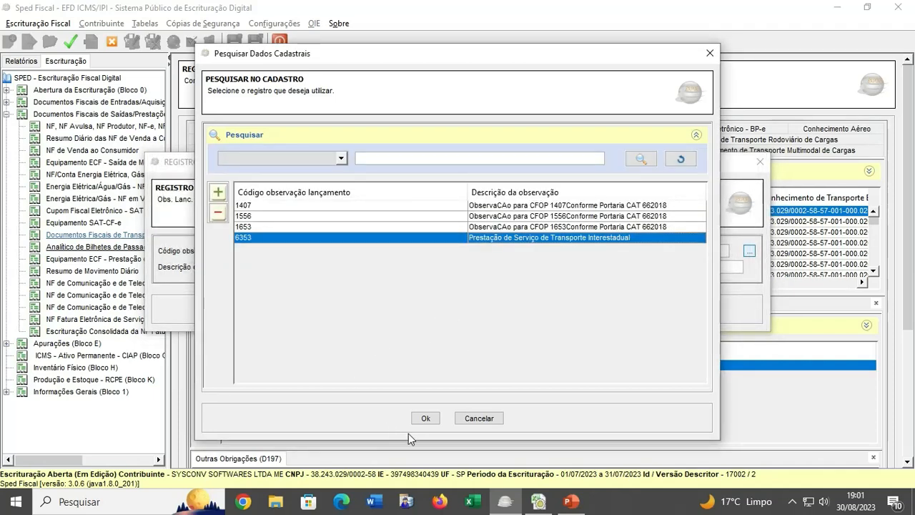
{"action": "left_click", "coordinate": [425, 418]}
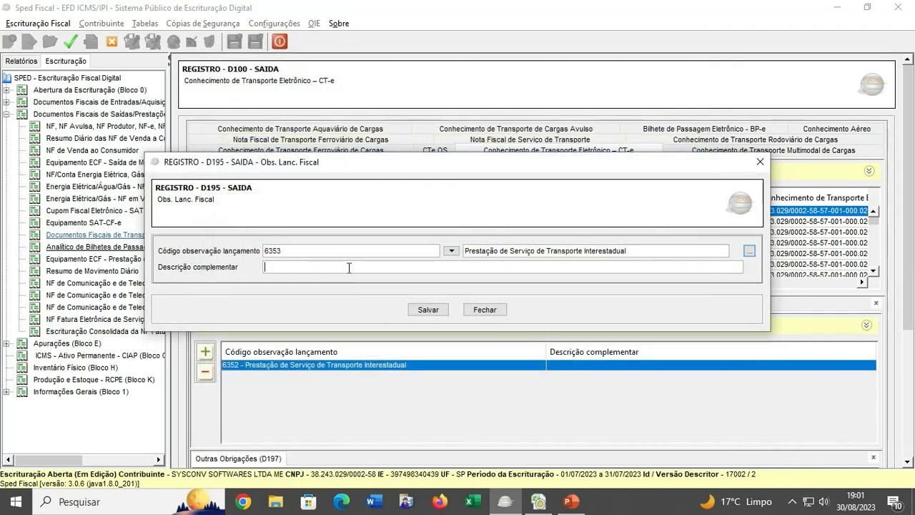
Step: Set the D195 entry's complementary description to "Crédito Presumido de Transporte 20%" and save the entry
{"action": "type", "text": "Crédito Presumido de"}
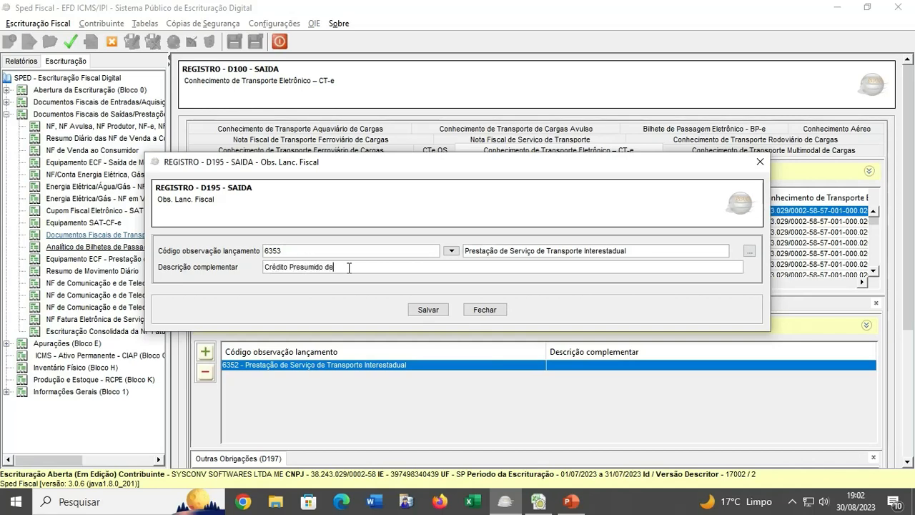
{"action": "type", "text": " Transporte 20%"}
{"action": "left_click", "coordinate": [417, 313]}
Step: Open the CT-e's D190 analytic record to check its ICMS value
{"action": "left_click_drag", "start_coordinate": [907, 307], "coordinate": [909, 404]}
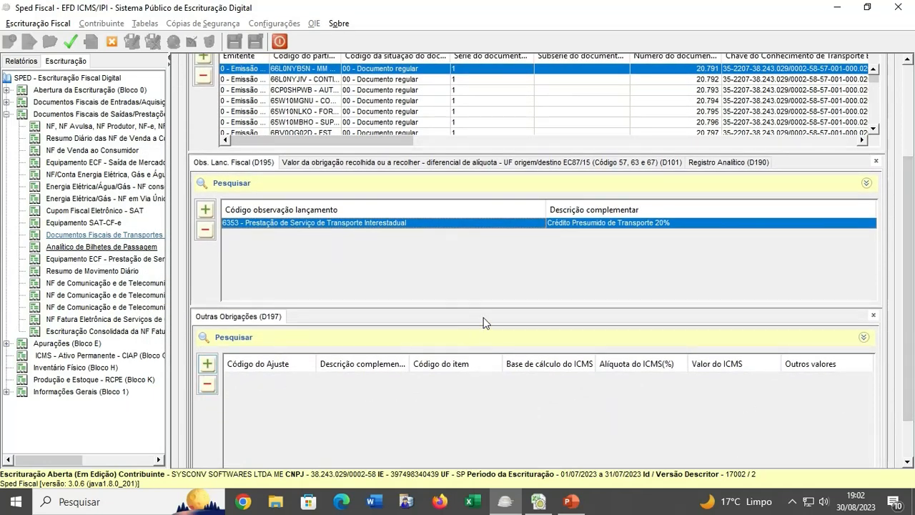
{"action": "left_click", "coordinate": [735, 163]}
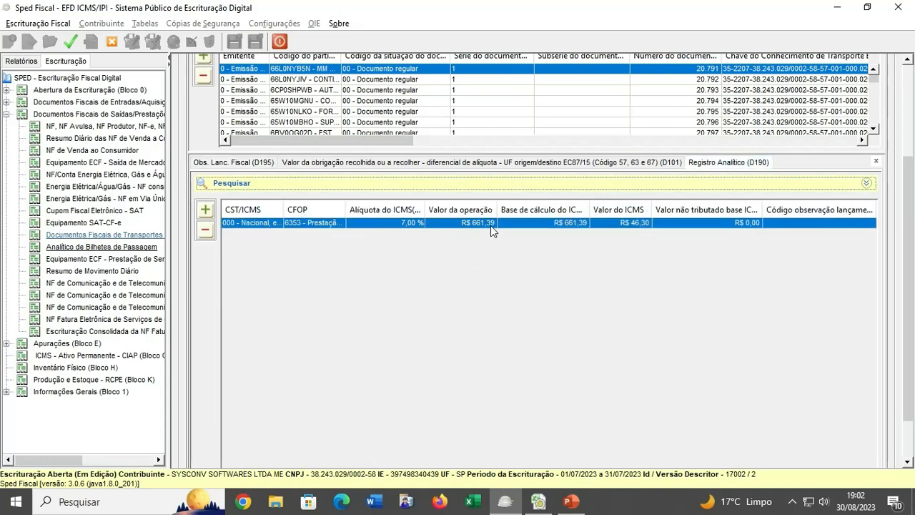
{"action": "double_click", "coordinate": [491, 225]}
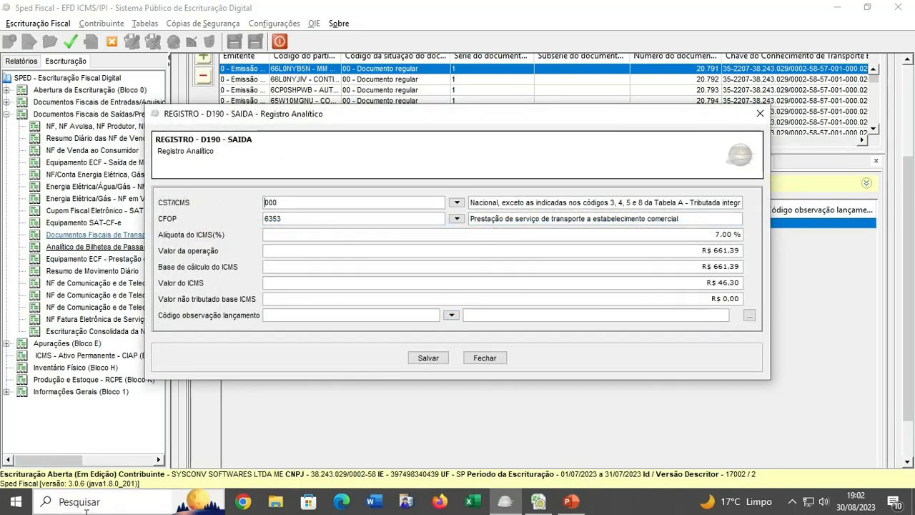
Step: Switch to the Windows Calculator and calculate 20% of the 46,30 ICMS value
{"action": "left_click", "coordinate": [86, 509]}
{"action": "type", "text": "c"}
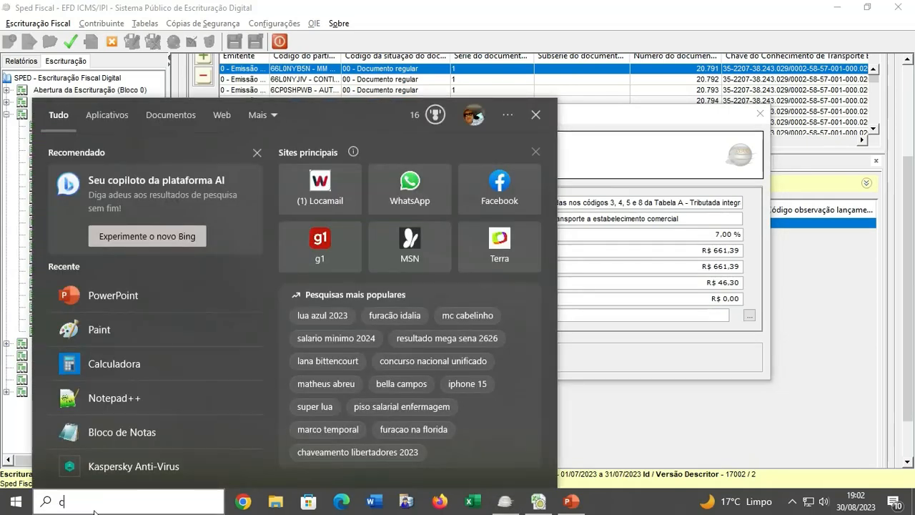
{"action": "type", "text": "alc"}
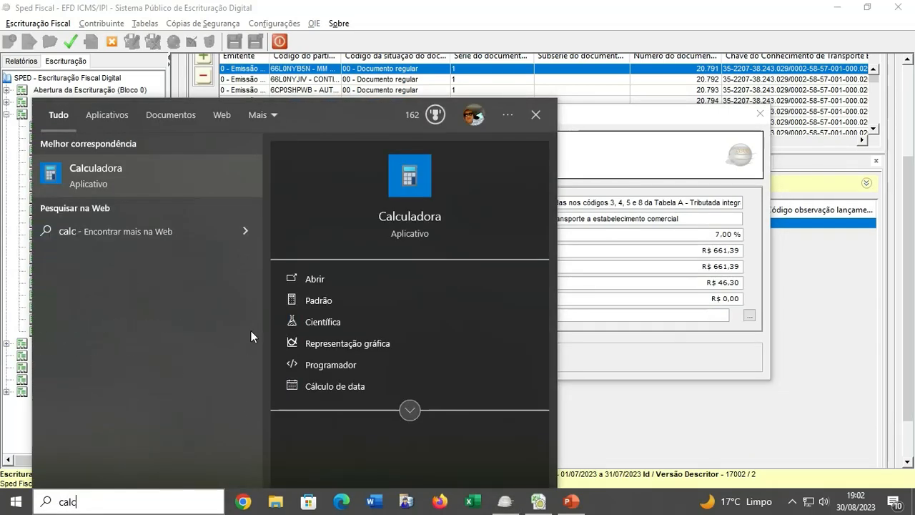
{"action": "left_click", "coordinate": [397, 271]}
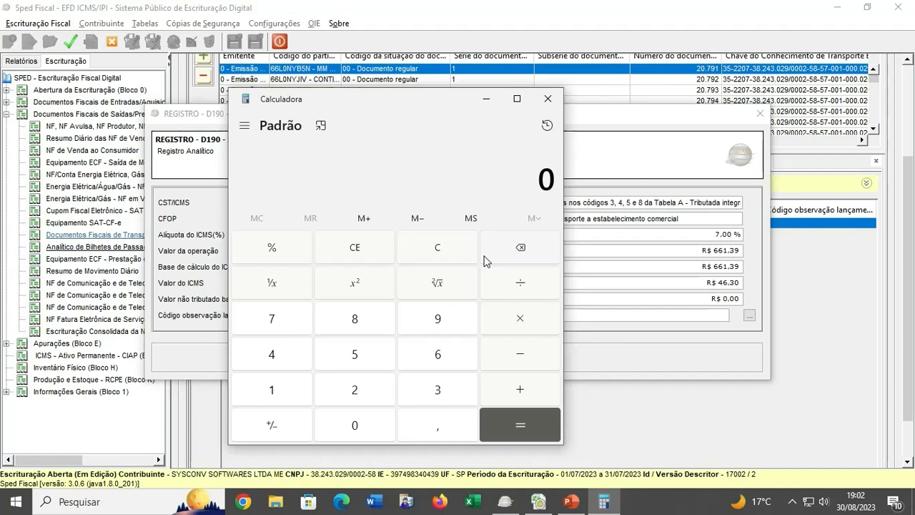
{"action": "type", "text": "46,"}
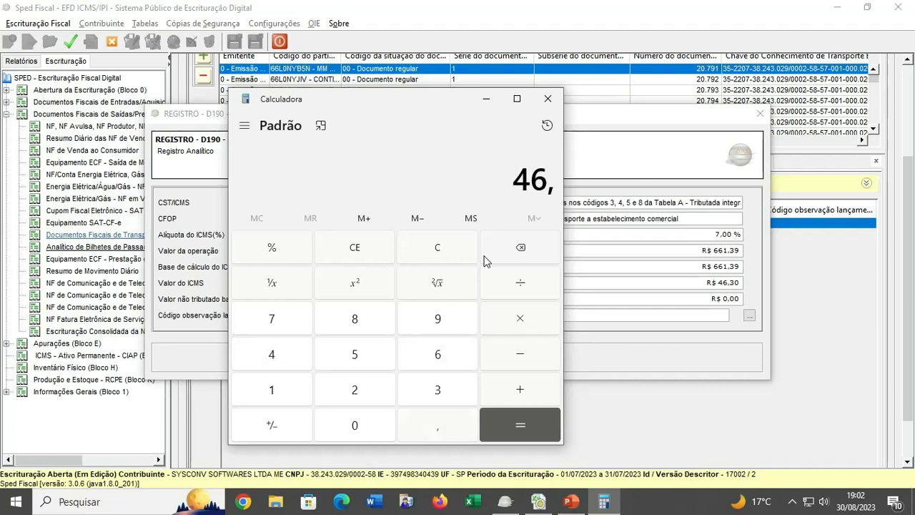
{"action": "type", "text": "30*20"}
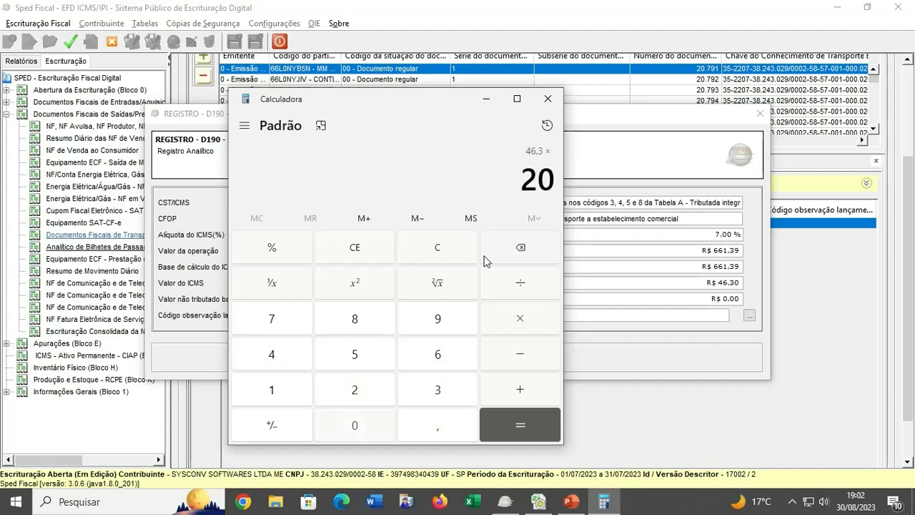
{"action": "left_click", "coordinate": [269, 252]}
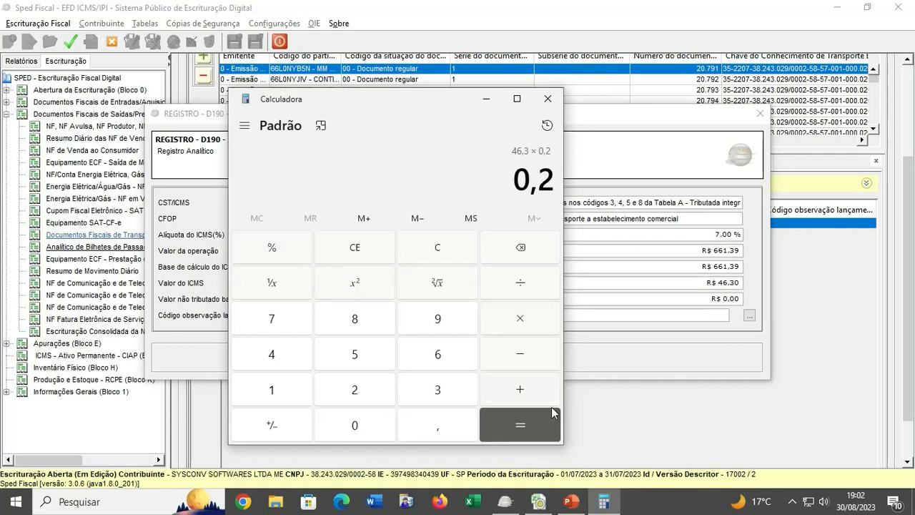
{"action": "left_click", "coordinate": [542, 422]}
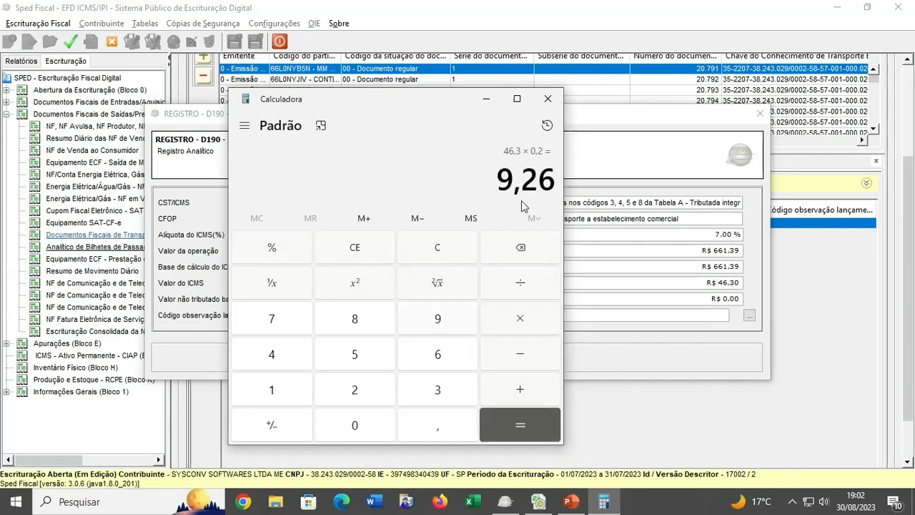
Step: Close the calculator and save the D190 analytic record
{"action": "left_click", "coordinate": [548, 97]}
{"action": "left_click", "coordinate": [626, 294]}
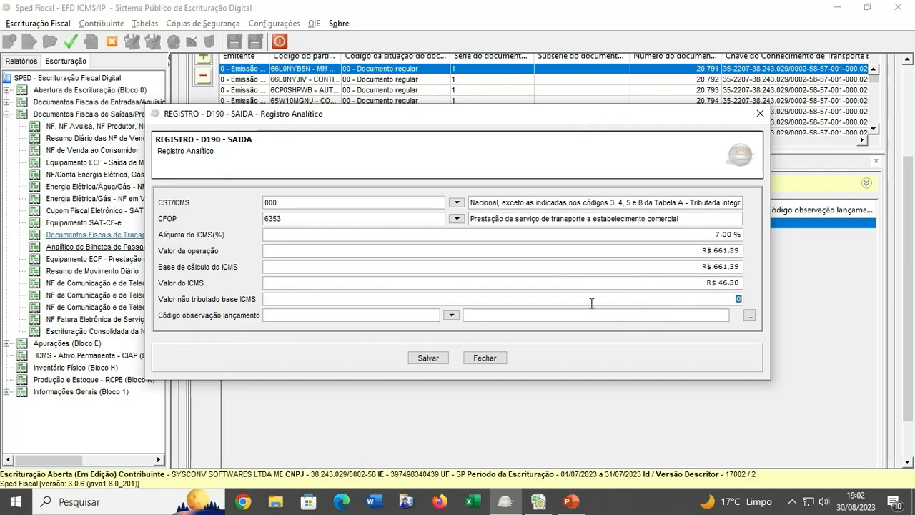
{"action": "left_click", "coordinate": [429, 361]}
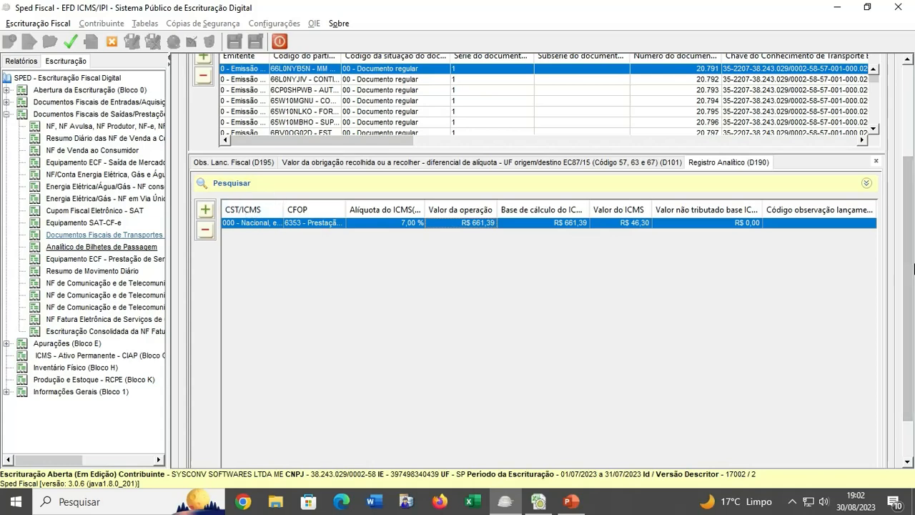
Step: Start a D197 record under the CT-e's 6353 observation and choose transport credit adjustment code SP10090311
{"action": "left_click_drag", "start_coordinate": [909, 262], "coordinate": [909, 345]}
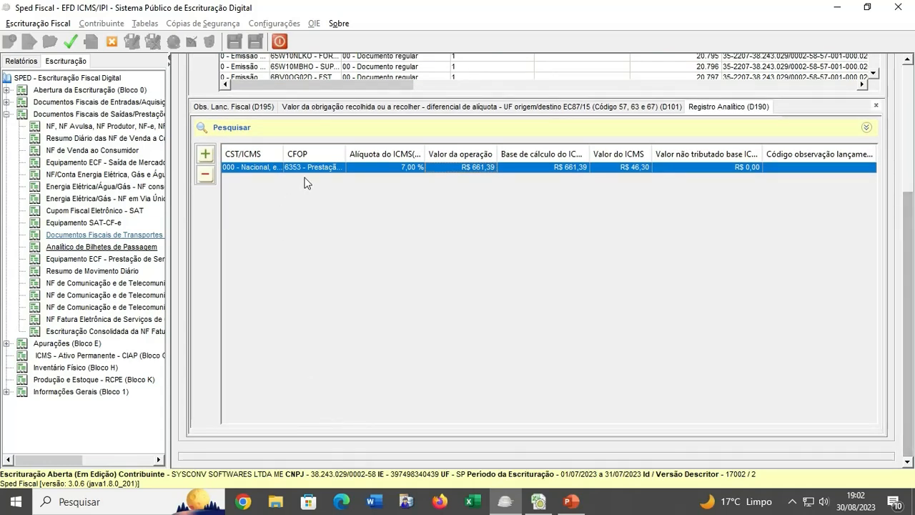
{"action": "left_click", "coordinate": [225, 108]}
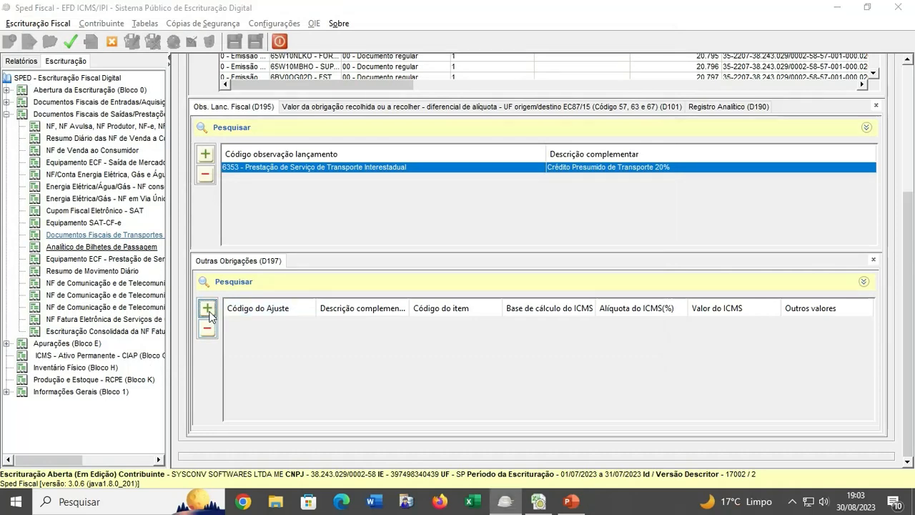
{"action": "left_click", "coordinate": [207, 309]}
{"action": "left_click", "coordinate": [502, 227]}
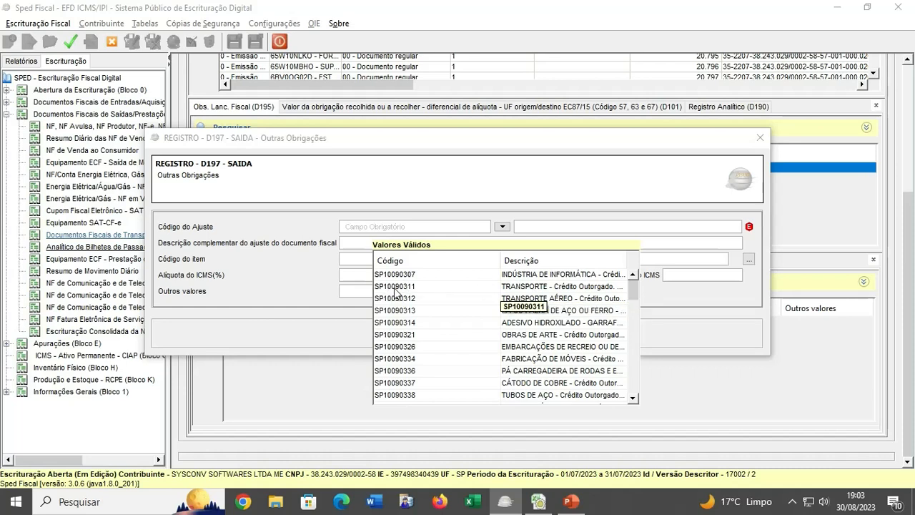
{"action": "left_click", "coordinate": [516, 288]}
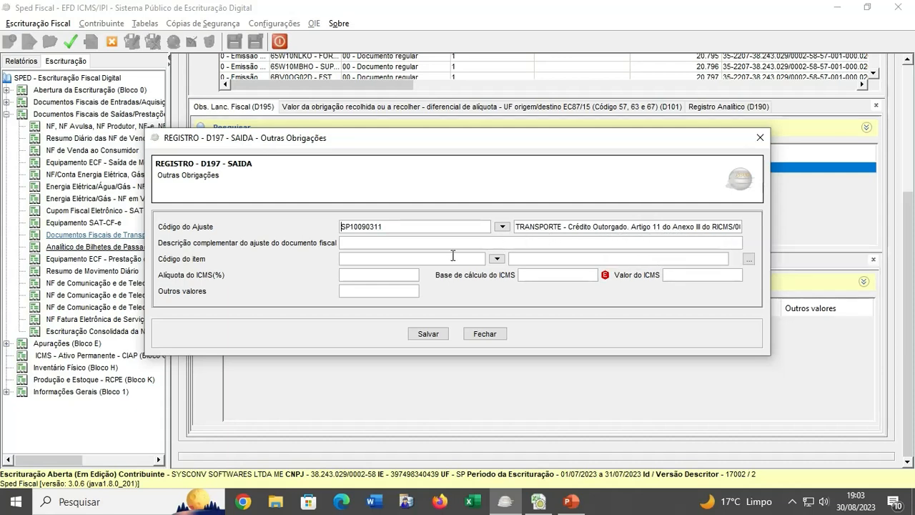
Step: Set the D197 record's ICMS value to 9,26 and save the record
{"action": "left_click", "coordinate": [692, 273]}
{"action": "type", "text": "9,"}
{"action": "type", "text": "26"}
{"action": "key", "text": "Tab"}
{"action": "left_click", "coordinate": [426, 334]}
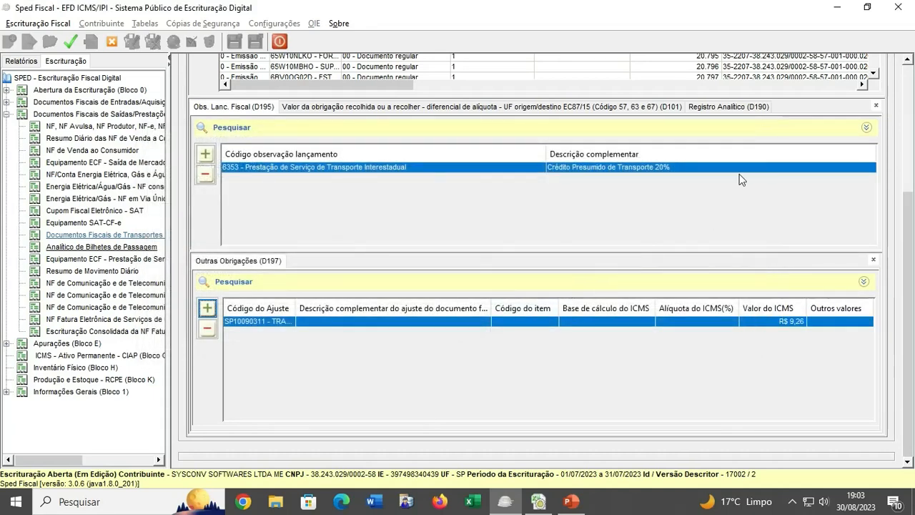
Step: Check the ICMS rate and calculation base in the CT-e's D190 analytic record, and close it
{"action": "left_click", "coordinate": [728, 107]}
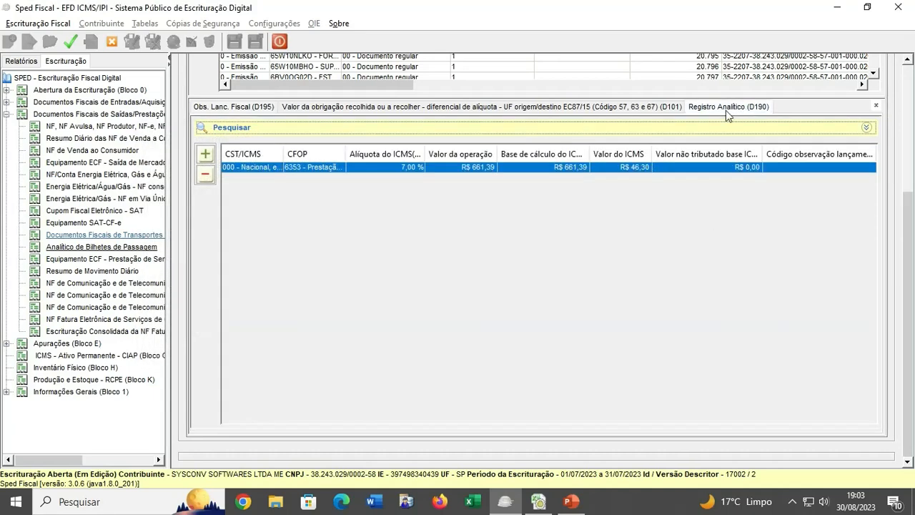
{"action": "double_click", "coordinate": [503, 172]}
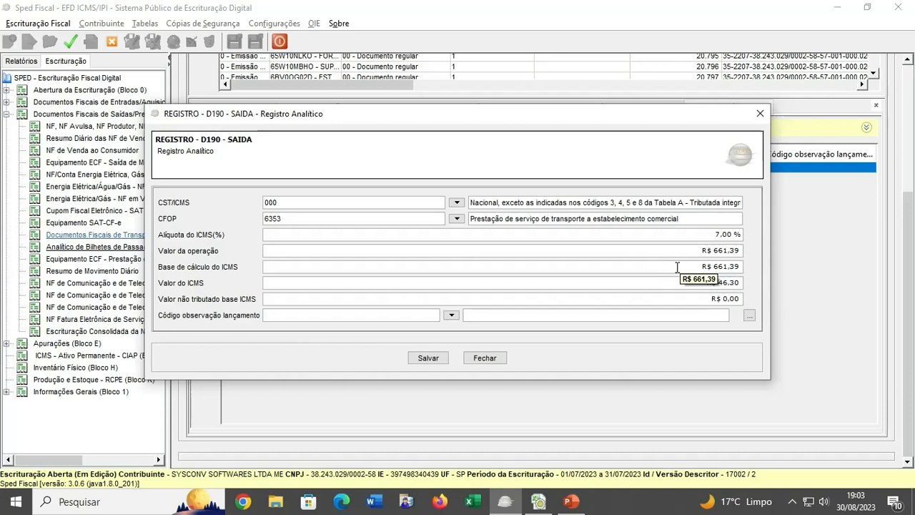
{"action": "left_click", "coordinate": [676, 266]}
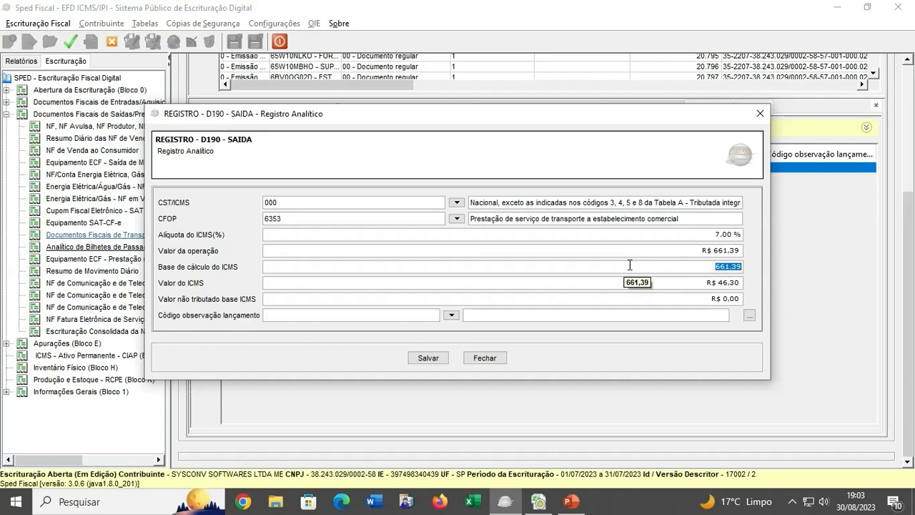
{"action": "left_click", "coordinate": [483, 358]}
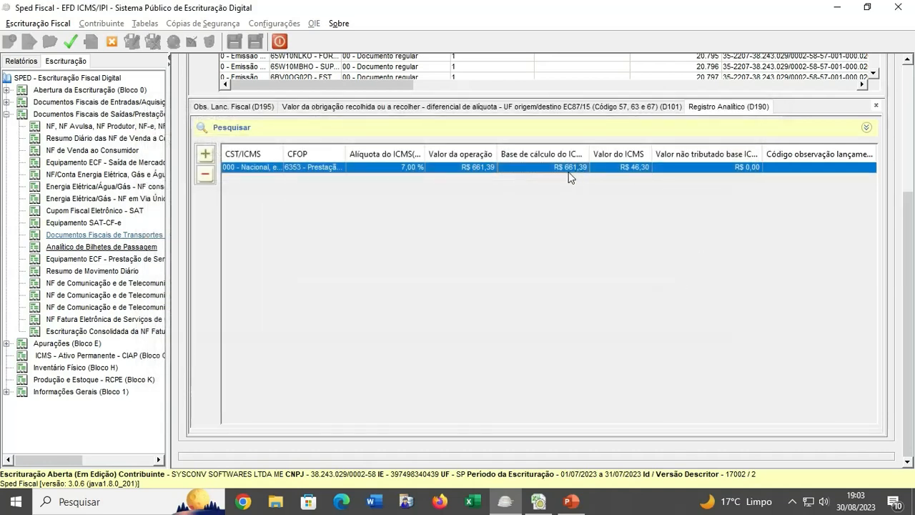
Step: Reopen the SP10090311 D197 record, set the ICMS rate to 7% and the calculation base to 661,39, and save it
{"action": "left_click", "coordinate": [266, 108]}
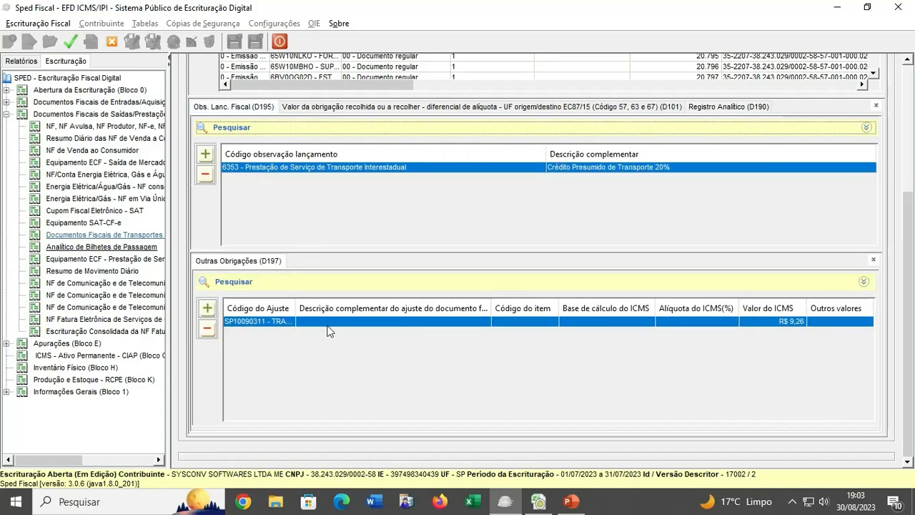
{"action": "double_click", "coordinate": [374, 324]}
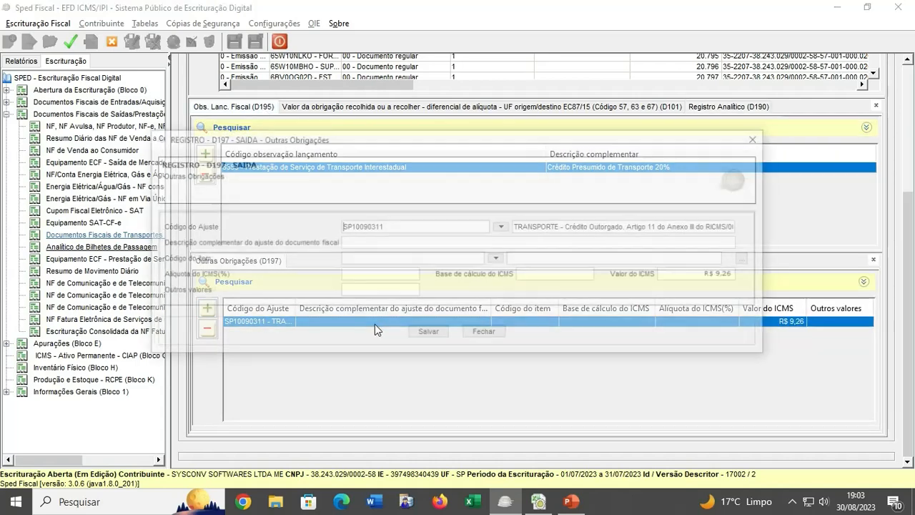
{"action": "left_click", "coordinate": [360, 275]}
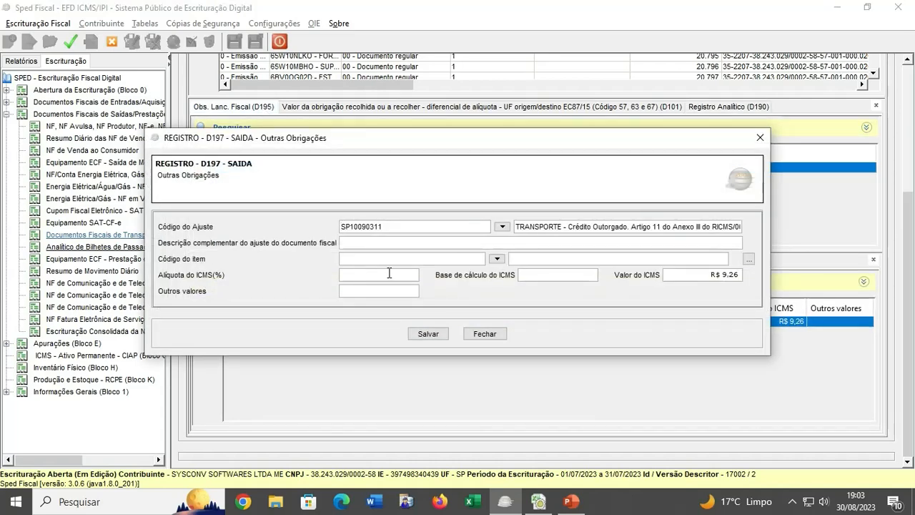
{"action": "type", "text": "7"}
{"action": "key", "text": "Tab"}
{"action": "type", "text": "661.39"}
{"action": "key", "text": "Tab"}
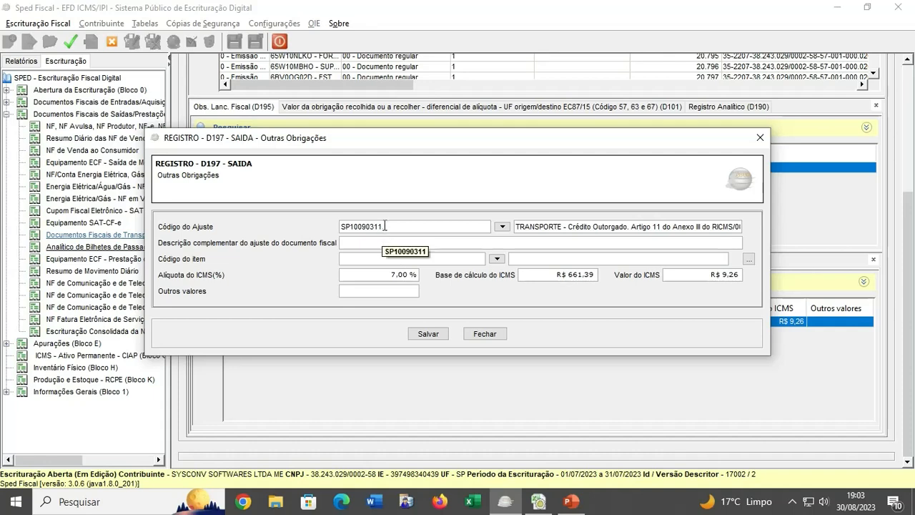
{"action": "left_click", "coordinate": [429, 334]}
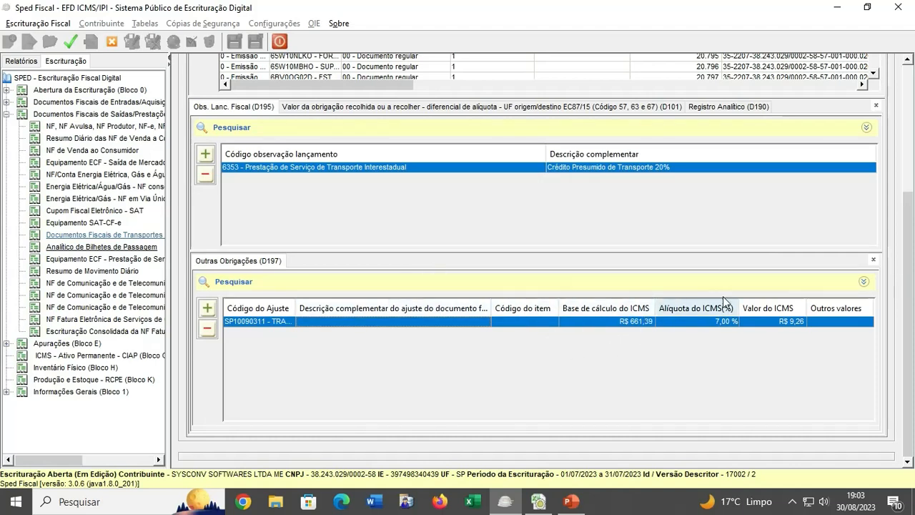
Step: Browse the following CT-e documents in the list to check their D195 observations
{"action": "left_click_drag", "start_coordinate": [910, 304], "coordinate": [909, 213]}
{"action": "left_click", "coordinate": [707, 167]}
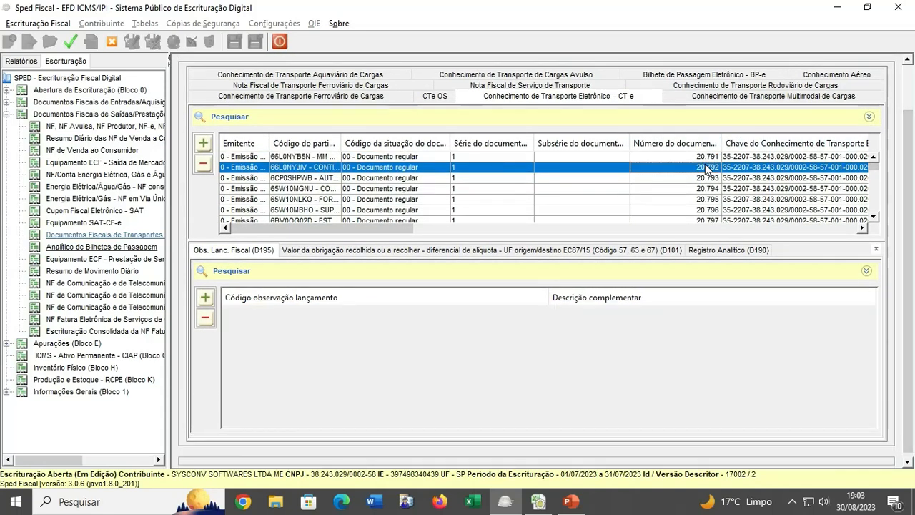
{"action": "key", "text": "Down"}
{"action": "key", "text": "Down"}
{"action": "key", "text": "Down"}
{"action": "key", "text": "Down"}
{"action": "key", "text": "Down"}
{"action": "key", "text": "Down"}
{"action": "key", "text": "Down"}
{"action": "key", "text": "Down"}
{"action": "key", "text": "Down"}
{"action": "key", "text": "Down"}
{"action": "key", "text": "Down"}
{"action": "key", "text": "Down"}
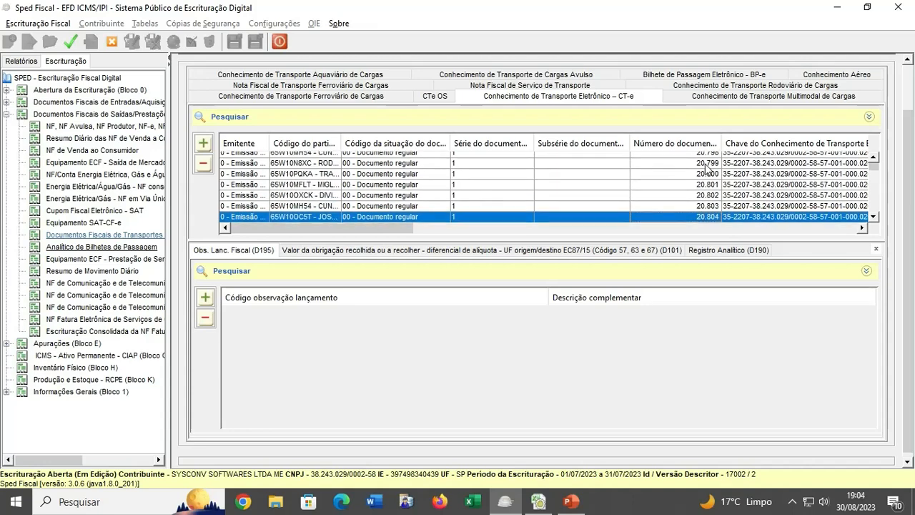
{"action": "key", "text": "Down"}
{"action": "key", "text": "Down"}
{"action": "key", "text": "Down"}
{"action": "key", "text": "Down"}
{"action": "key", "text": "Down"}
{"action": "key", "text": "Down"}
{"action": "key", "text": "Down"}
{"action": "key", "text": "Down"}
{"action": "key", "text": "Down"}
{"action": "key", "text": "Down"}
{"action": "key", "text": "Down"}
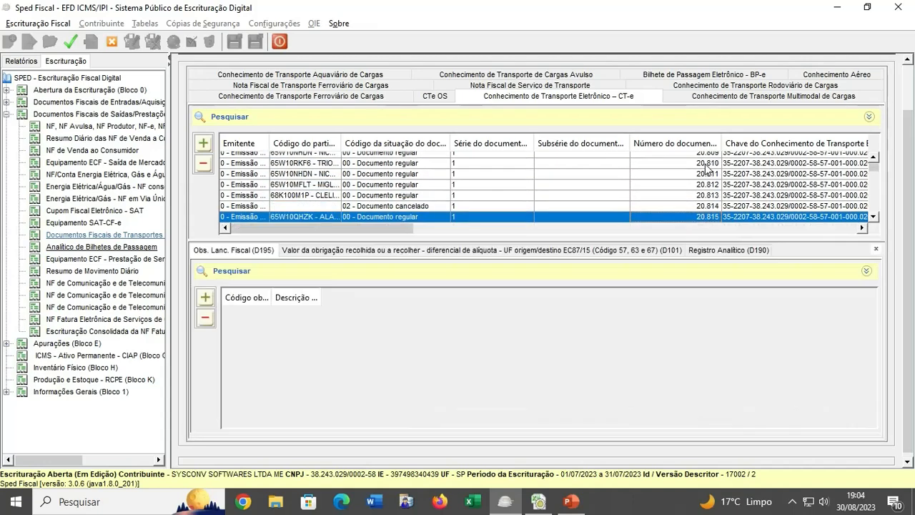
{"action": "key", "text": "Down"}
{"action": "key", "text": "Down"}
{"action": "key", "text": "Down"}
{"action": "key", "text": "Down"}
{"action": "key", "text": "Down"}
{"action": "key", "text": "Down"}
{"action": "key", "text": "Down"}
{"action": "key", "text": "Down"}
{"action": "key", "text": "Down"}
{"action": "key", "text": "Down"}
{"action": "key", "text": "Down"}
{"action": "key", "text": "Down"}
{"action": "key", "text": "Down"}
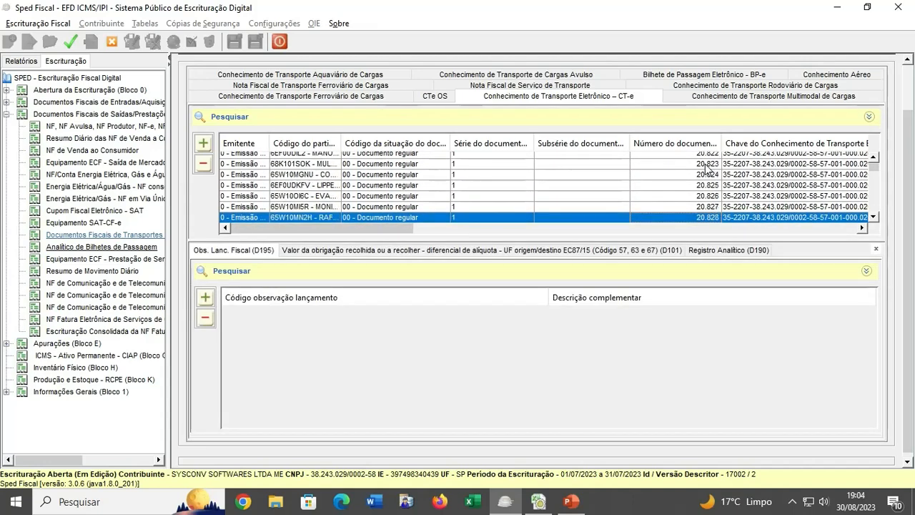
Step: Go through the CT-e documents up to number 20.872 looking for D195 observations, and return to the start of the list
{"action": "key", "text": "Down"}
{"action": "key", "text": "Down"}
{"action": "key", "text": "Down"}
{"action": "key", "text": "Down"}
{"action": "key", "text": "Down"}
{"action": "key", "text": "Down"}
{"action": "key", "text": "Down"}
{"action": "key", "text": "Down"}
{"action": "key", "text": "Down"}
{"action": "key", "text": "Down"}
{"action": "key", "text": "Down"}
{"action": "key", "text": "Down"}
{"action": "key", "text": "Down"}
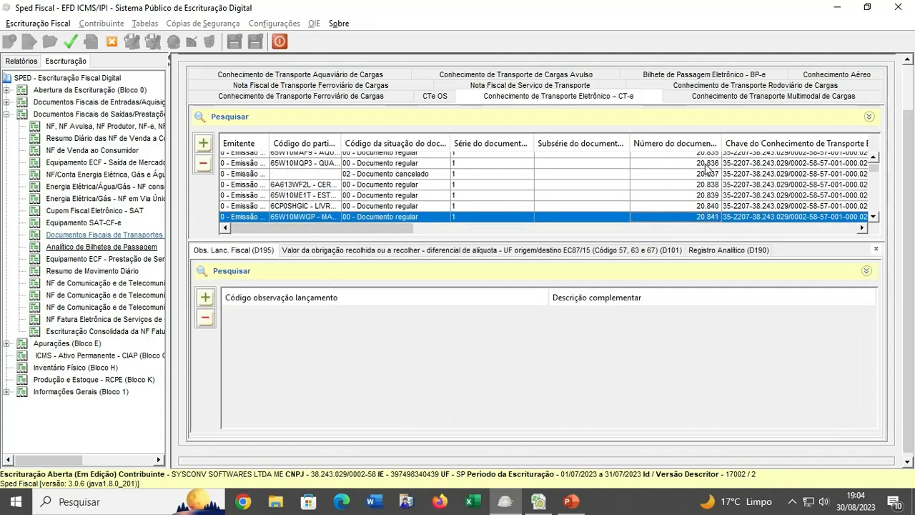
{"action": "key", "text": "Down"}
{"action": "key", "text": "Down"}
{"action": "key", "text": "Down"}
{"action": "key", "text": "Down"}
{"action": "key", "text": "Down"}
{"action": "key", "text": "Down"}
{"action": "key", "text": "Down"}
{"action": "key", "text": "Down"}
{"action": "key", "text": "Down"}
{"action": "key", "text": "Down"}
{"action": "key", "text": "Down"}
{"action": "key", "text": "Down"}
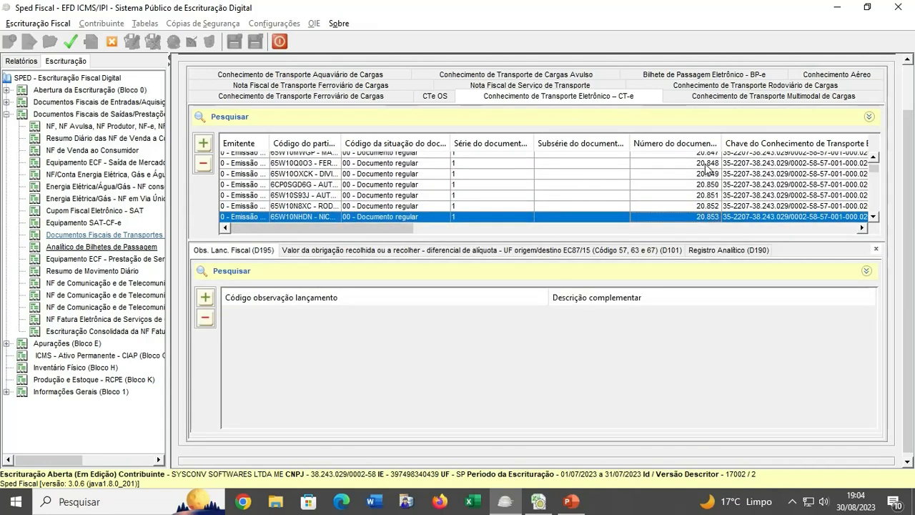
{"action": "key", "text": "Down"}
{"action": "key", "text": "Down"}
{"action": "key", "text": "Down"}
{"action": "key", "text": "Down"}
{"action": "key", "text": "Down"}
{"action": "key", "text": "Down"}
{"action": "key", "text": "Down"}
{"action": "key", "text": "Down"}
{"action": "key", "text": "Down"}
{"action": "key", "text": "Down"}
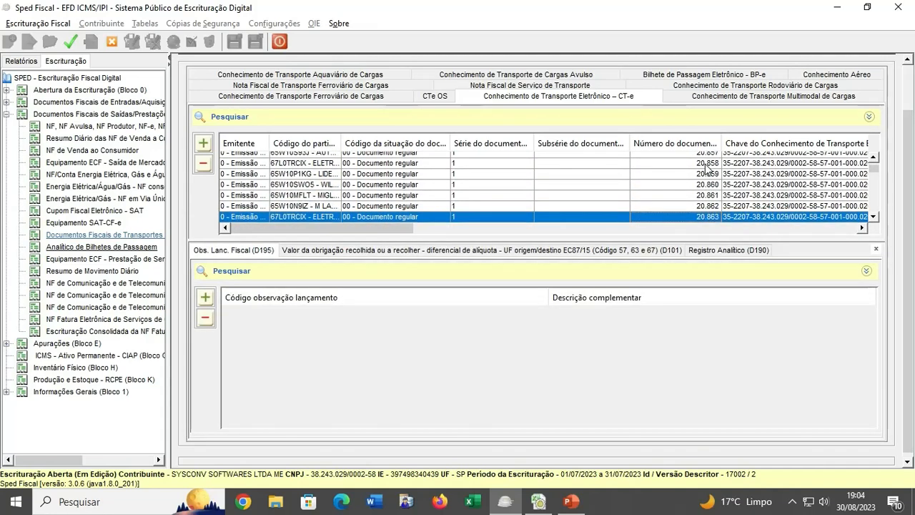
{"action": "key", "text": "Down"}
{"action": "key", "text": "Down"}
{"action": "key", "text": "Down"}
{"action": "key", "text": "Down"}
{"action": "key", "text": "Down"}
{"action": "key", "text": "Down"}
{"action": "key", "text": "Down"}
{"action": "key", "text": "Down"}
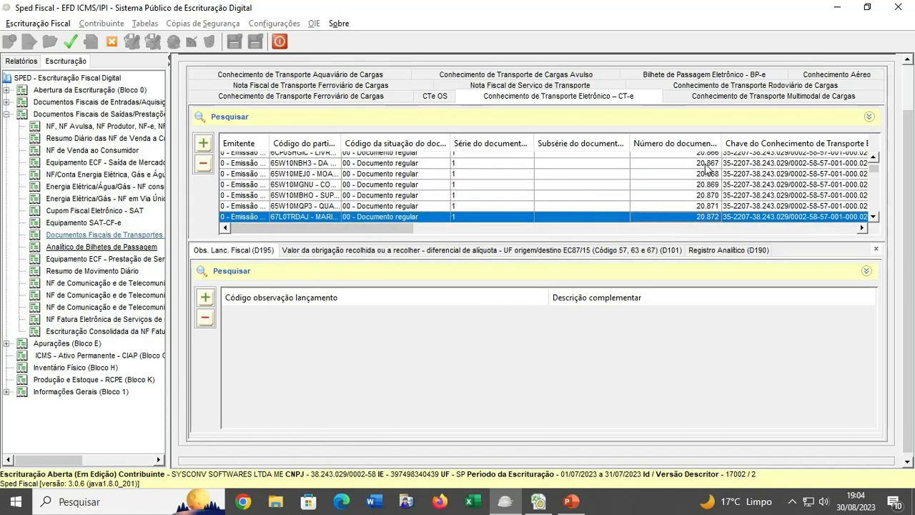
{"action": "scroll", "coordinate": [566, 180], "scroll_direction": "up", "scroll_amount": 15}
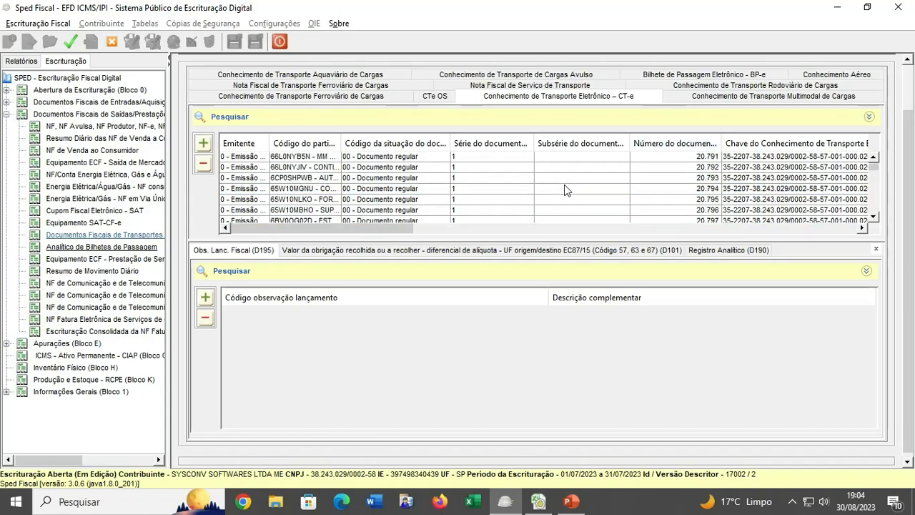
Step: Review the D195 observation 6353 and its D197 adjustment SP10090311 on CT-e 20.791, closing each record
{"action": "left_click", "coordinate": [737, 156]}
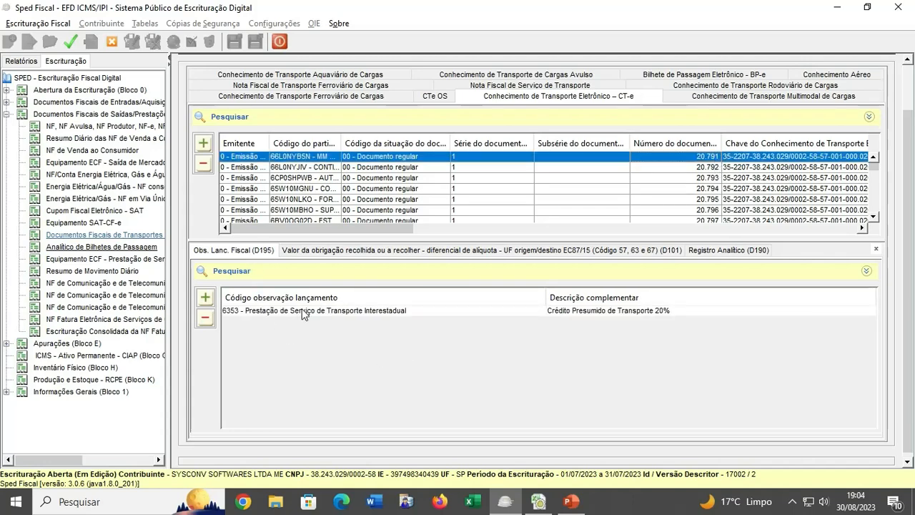
{"action": "double_click", "coordinate": [304, 312]}
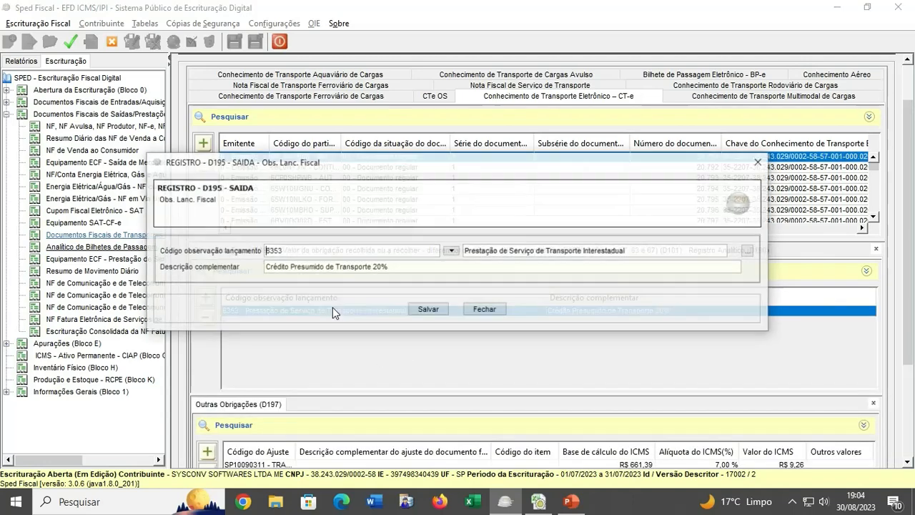
{"action": "left_click", "coordinate": [427, 310]}
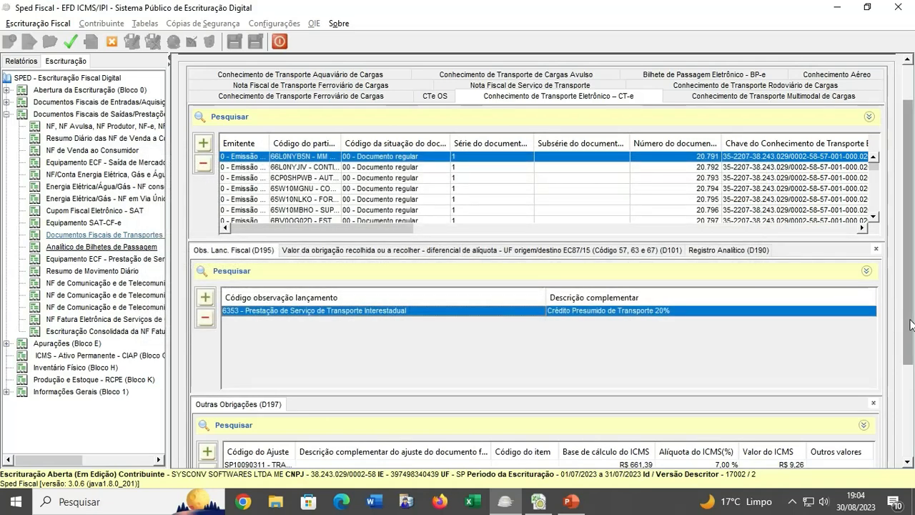
{"action": "left_click_drag", "start_coordinate": [910, 321], "coordinate": [759, 422]}
{"action": "double_click", "coordinate": [312, 321]}
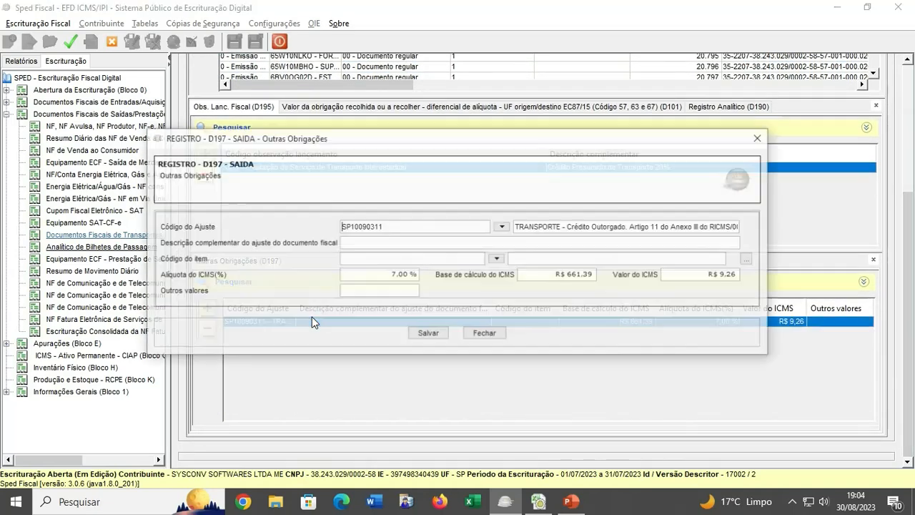
{"action": "left_click", "coordinate": [494, 340]}
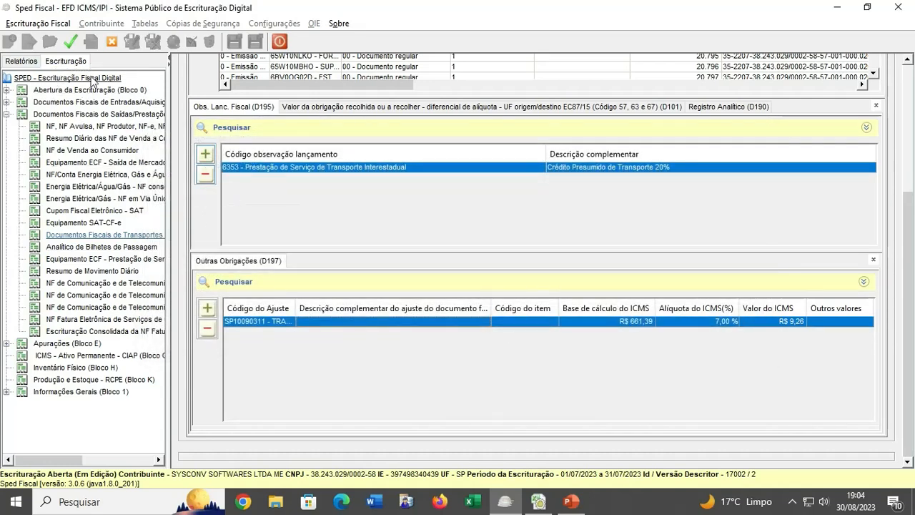
Step: Close the open bookkeeping and export the July 2023 SYSCONV SOFTWARES LTDA ME file to the Downloads folder
{"action": "left_click", "coordinate": [111, 41]}
{"action": "left_click", "coordinate": [39, 24]}
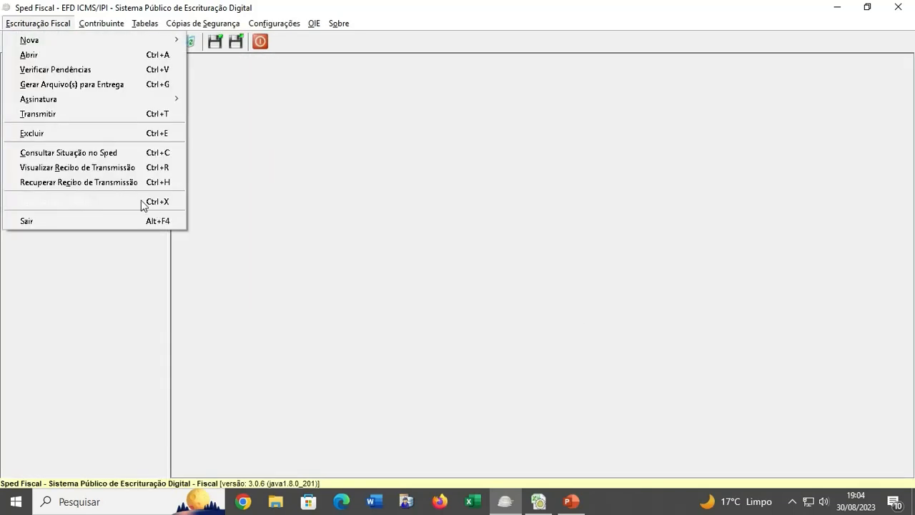
{"action": "left_click", "coordinate": [57, 203]}
{"action": "left_click", "coordinate": [231, 262]}
{"action": "left_click", "coordinate": [421, 358]}
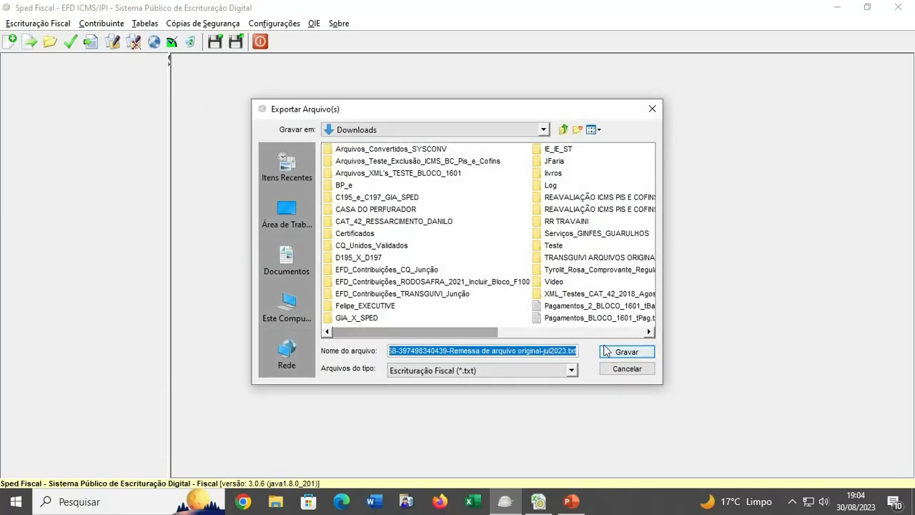
{"action": "left_click", "coordinate": [624, 354]}
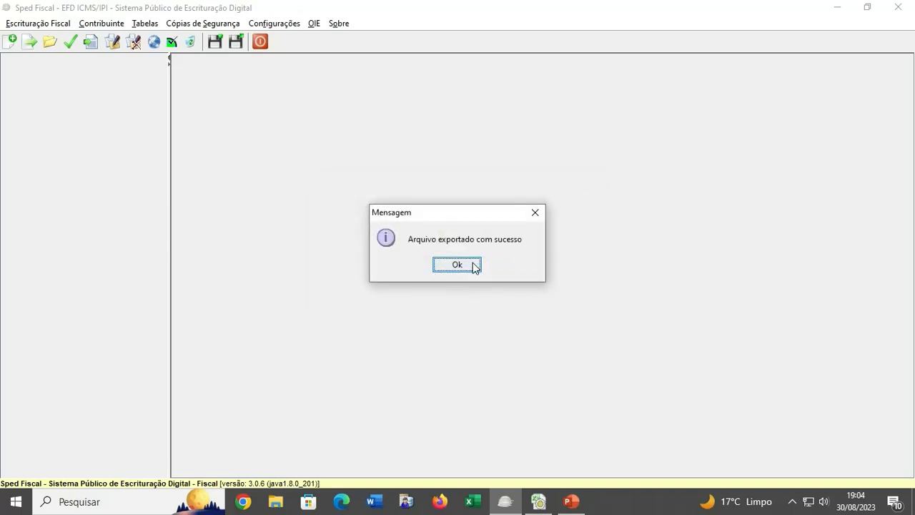
{"action": "left_click", "coordinate": [473, 265]}
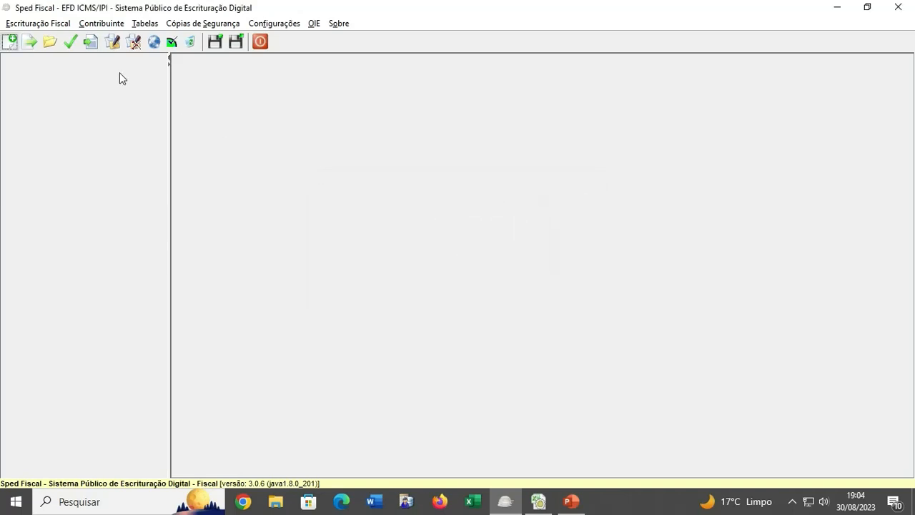
Step: Export the July 2023 SYSCONV SOFTWARES LTDA ME bookkeeping to Downloads again under the same file name
{"action": "left_click", "coordinate": [39, 24]}
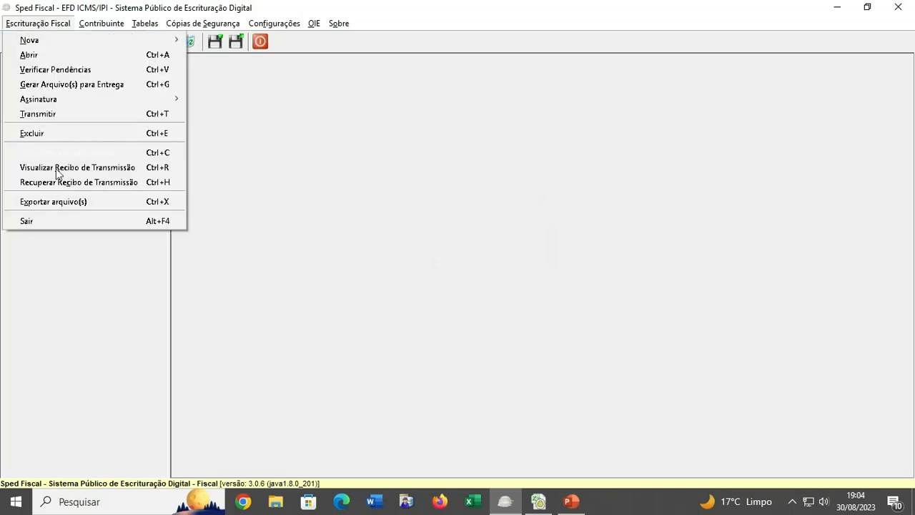
{"action": "left_click", "coordinate": [78, 202]}
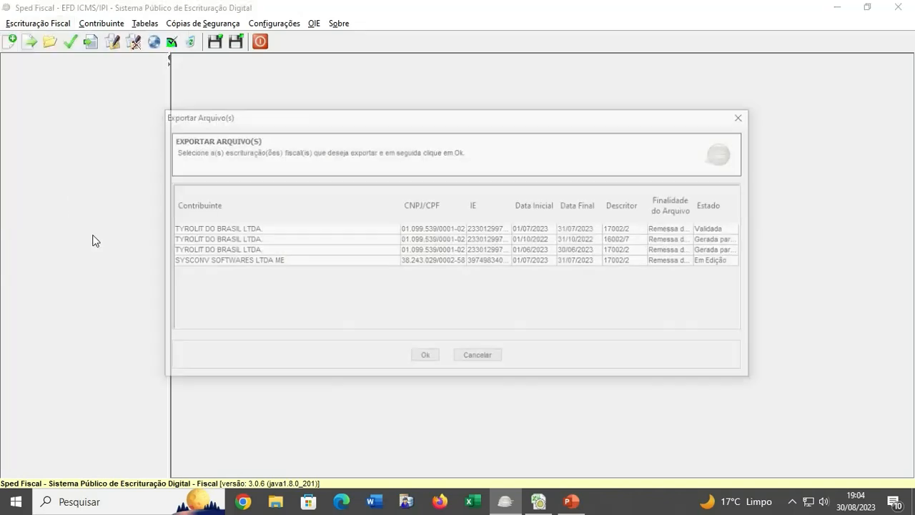
{"action": "left_click", "coordinate": [363, 260]}
{"action": "left_click", "coordinate": [425, 359]}
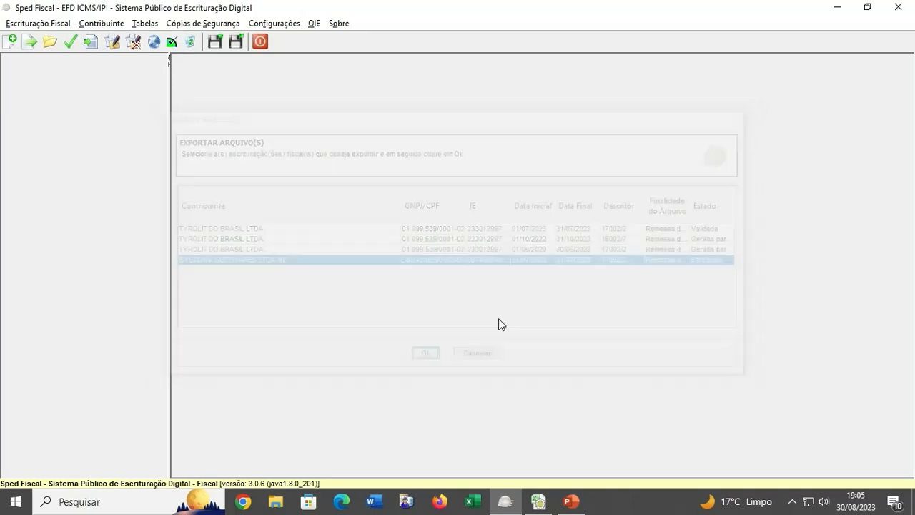
{"action": "left_click", "coordinate": [612, 354]}
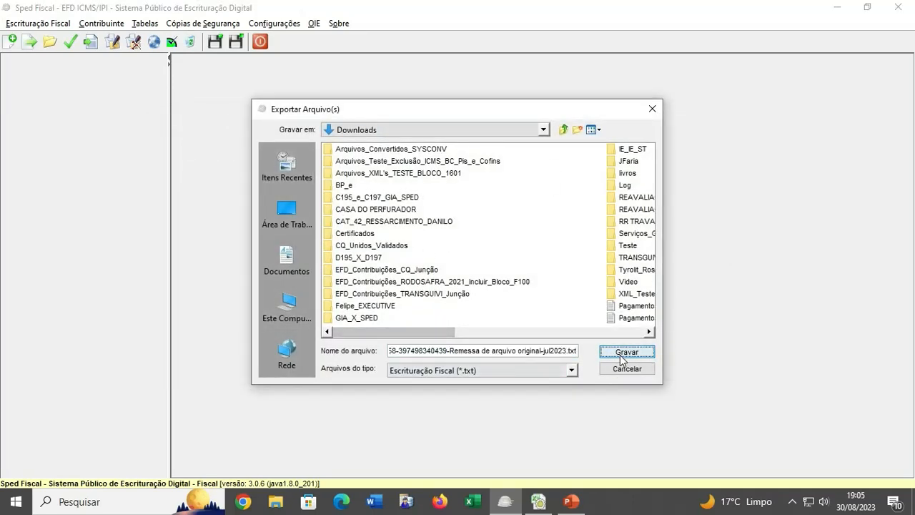
{"action": "left_click", "coordinate": [431, 266]}
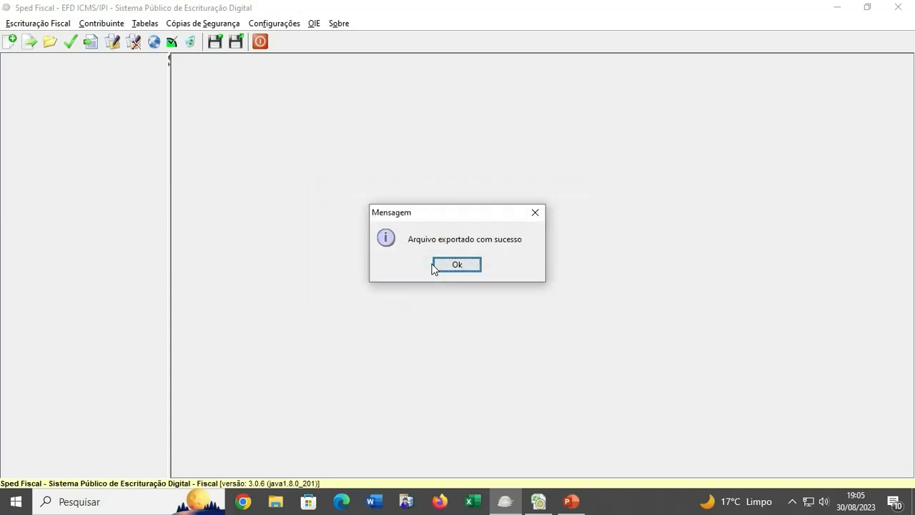
{"action": "left_click", "coordinate": [438, 266]}
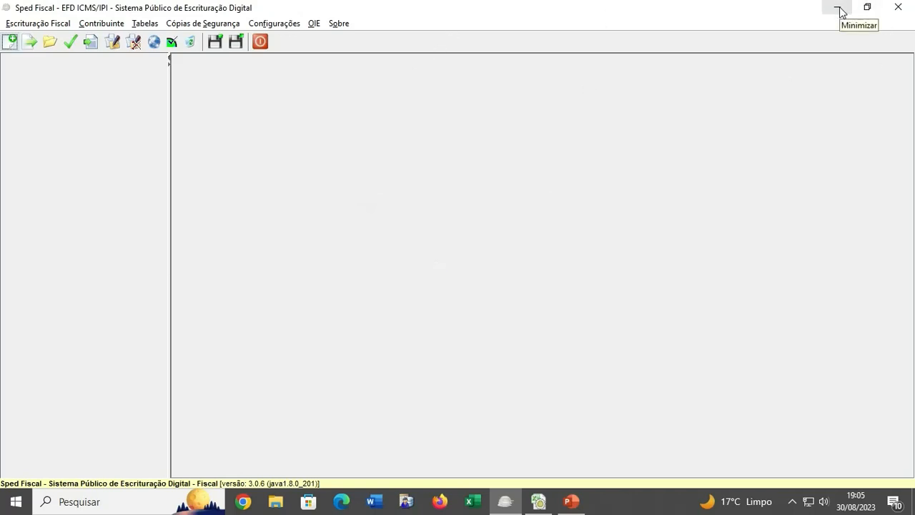
Step: Switch to SPED XML EXCEL SYSCONV and start importing a single EFD ICMS/IPI TXT file to Excel
{"action": "left_click", "coordinate": [840, 12]}
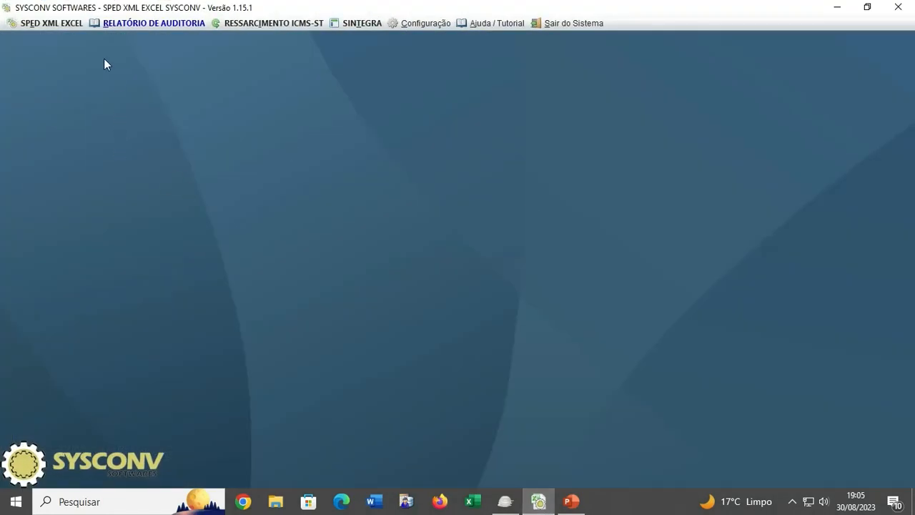
{"action": "left_click", "coordinate": [43, 26]}
{"action": "mouse_move", "coordinate": [41, 47]}
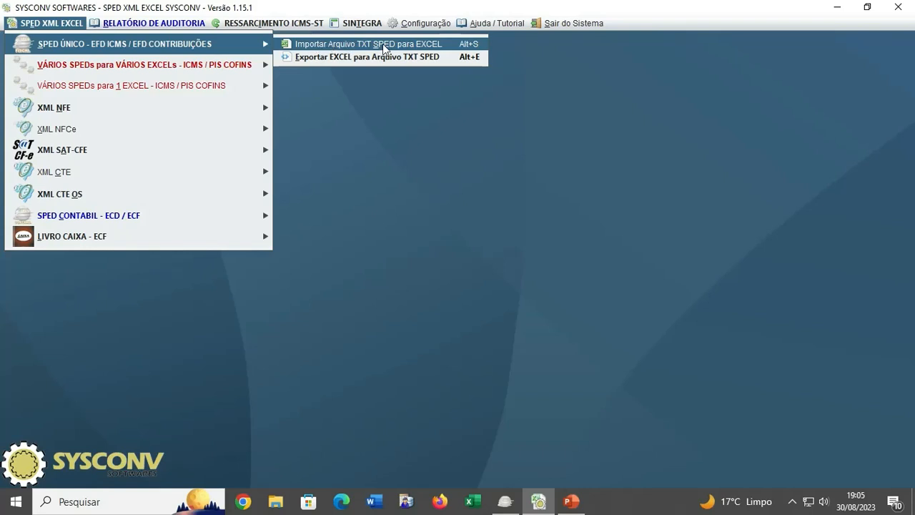
{"action": "left_click", "coordinate": [339, 44]}
{"action": "left_click", "coordinate": [589, 290]}
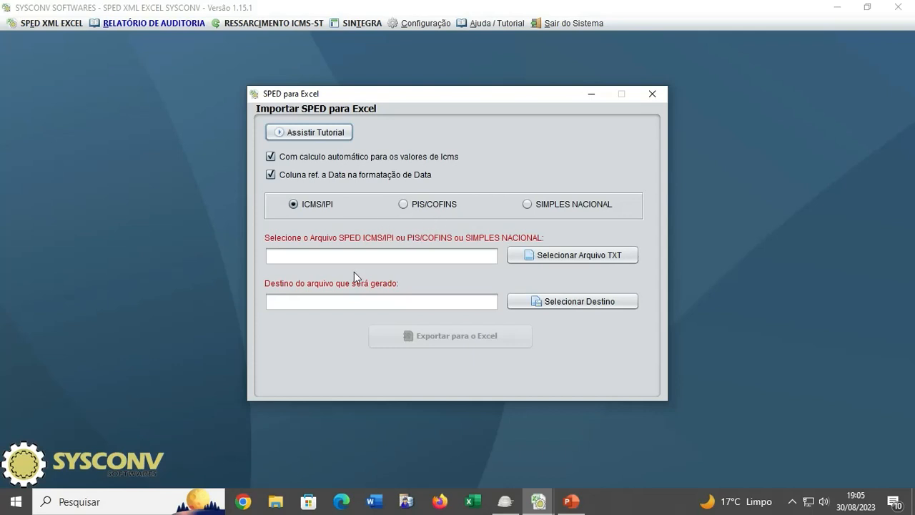
Step: Choose the exported "Remessa de arquivo original-jul2023" SPED TXT from the Downloads folder as the file to convert
{"action": "left_click", "coordinate": [601, 261]}
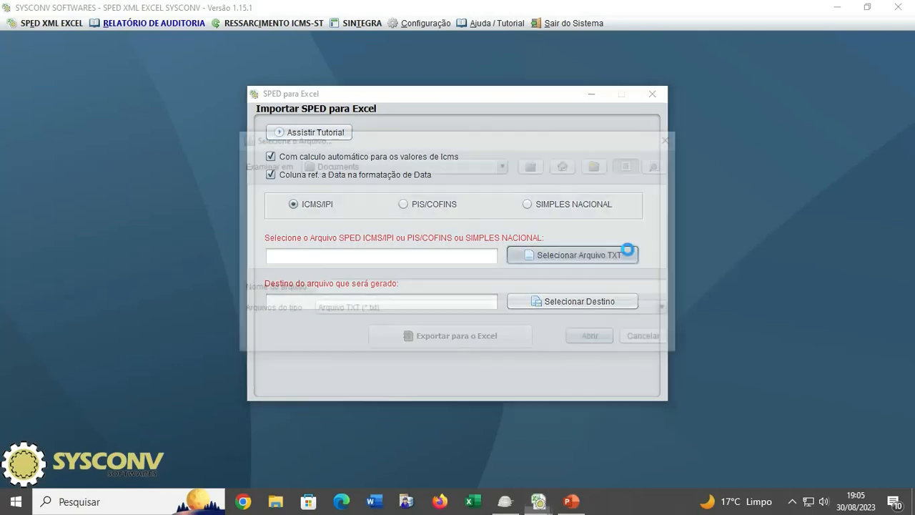
{"action": "left_click", "coordinate": [504, 164]}
{"action": "left_click", "coordinate": [504, 178]}
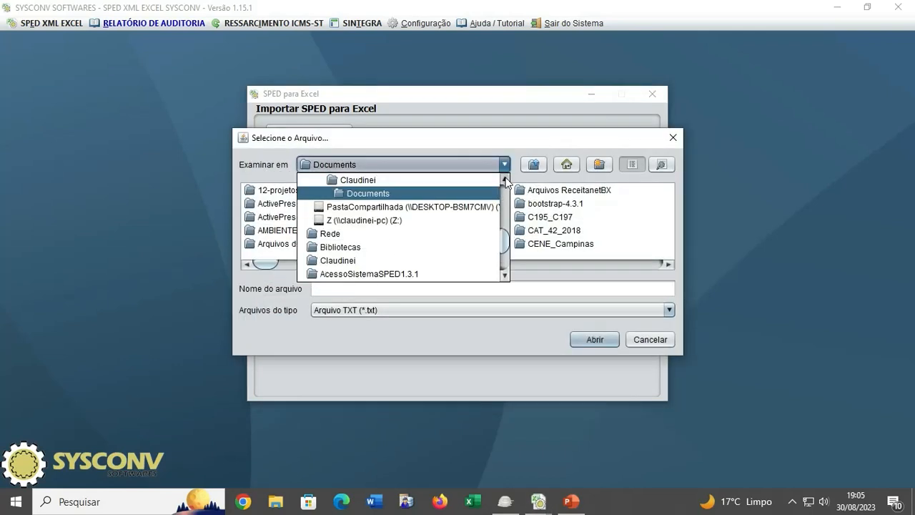
{"action": "left_click", "coordinate": [504, 178]}
{"action": "left_click", "coordinate": [397, 193]}
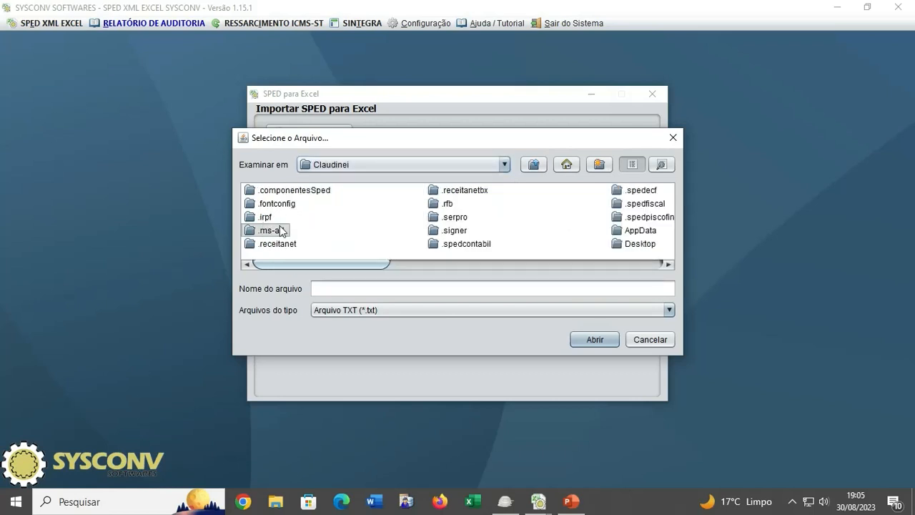
{"action": "scroll", "coordinate": [458, 235], "scroll_direction": "down", "scroll_amount": 3}
{"action": "double_click", "coordinate": [535, 219]}
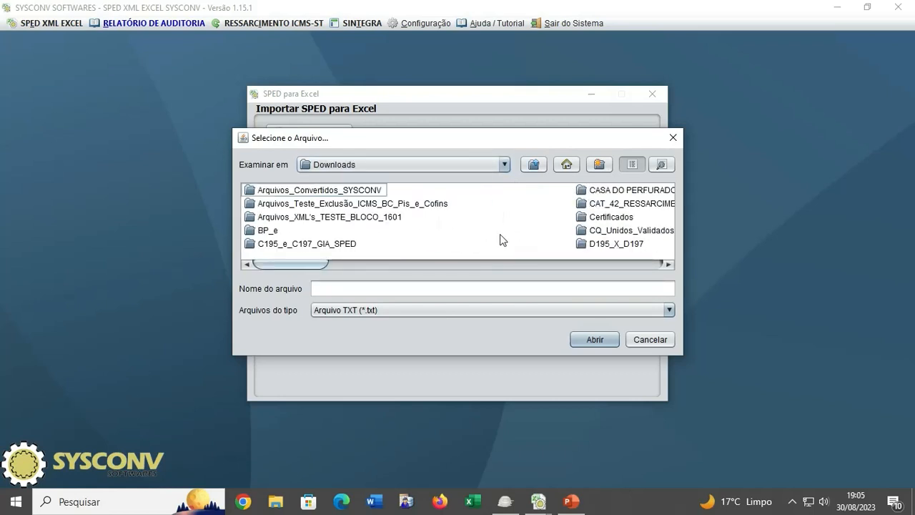
{"action": "left_click_drag", "start_coordinate": [317, 266], "coordinate": [658, 280]}
{"action": "left_click", "coordinate": [564, 191]}
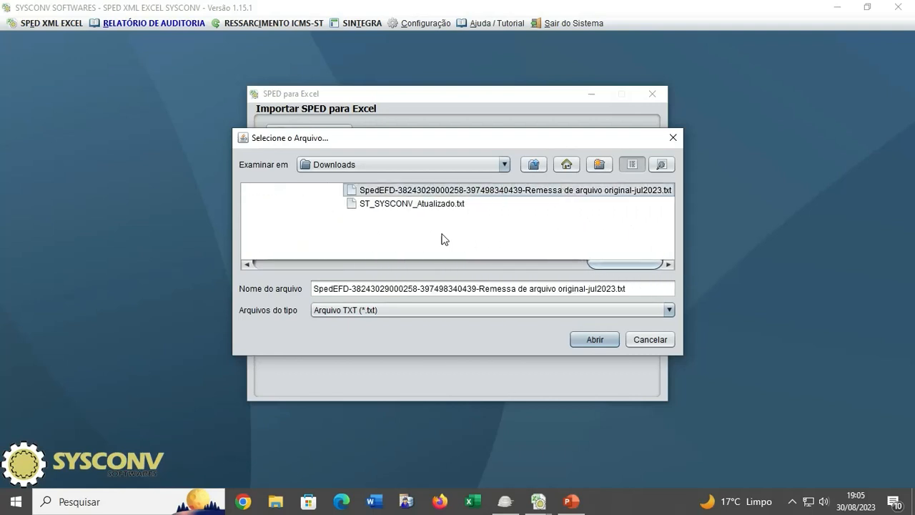
{"action": "left_click", "coordinate": [594, 340]}
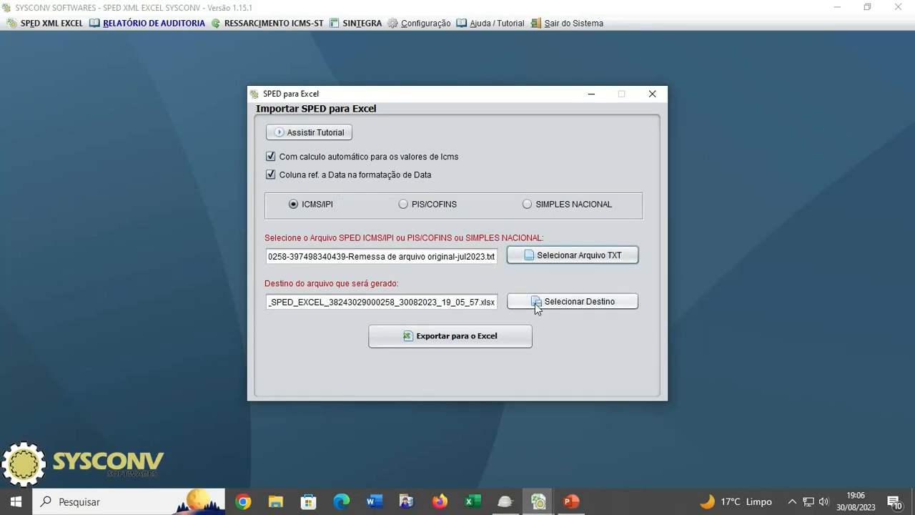
Step: Convert the SPED file to an Excel workbook with the ICMS/IPI option, and close the conversion window
{"action": "left_click", "coordinate": [453, 345]}
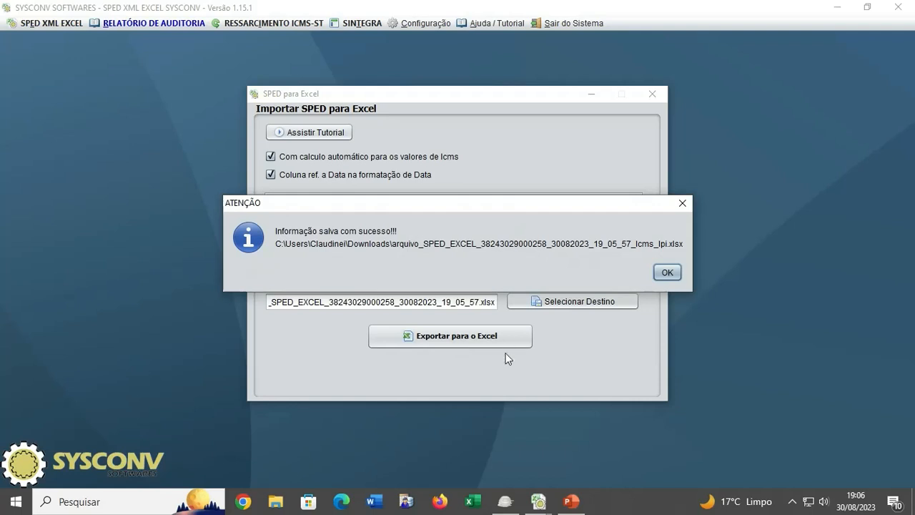
{"action": "left_click", "coordinate": [667, 274]}
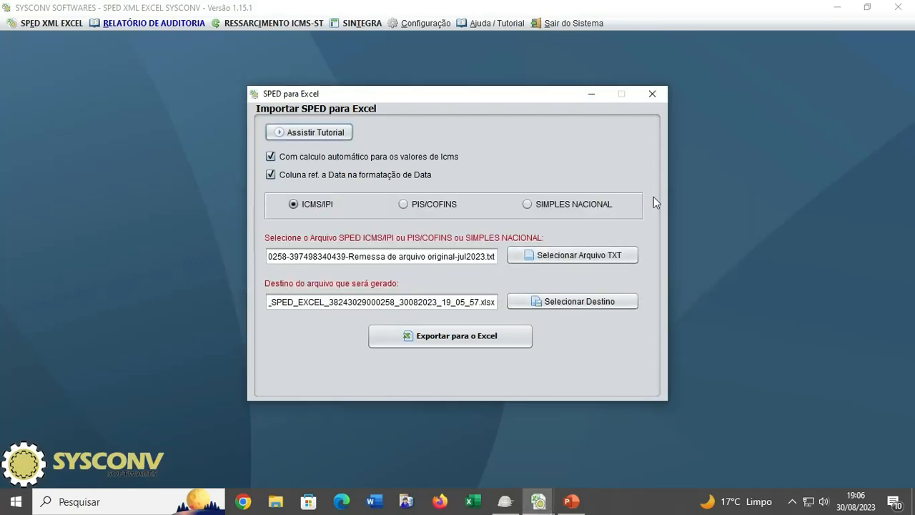
{"action": "left_click", "coordinate": [652, 94]}
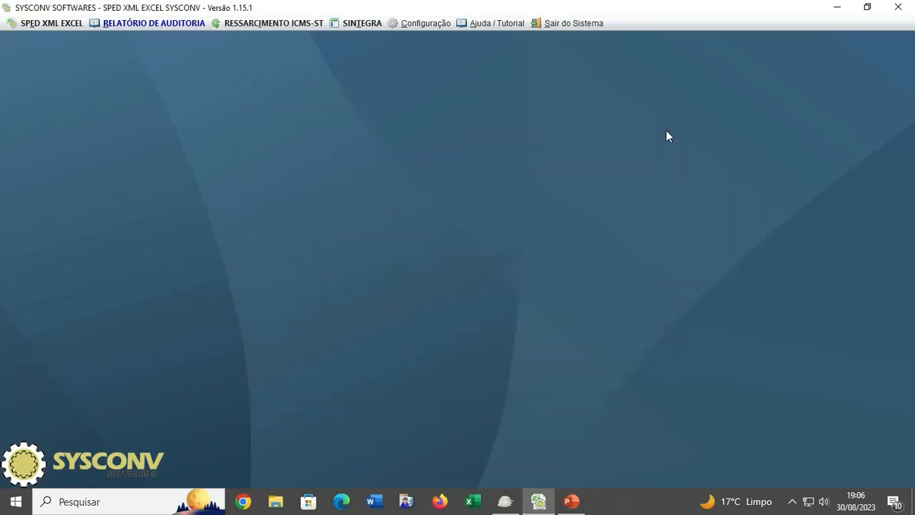
Step: Open the generated Icms_Ipi Excel workbook from the Downloads folder
{"action": "left_click", "coordinate": [837, 10]}
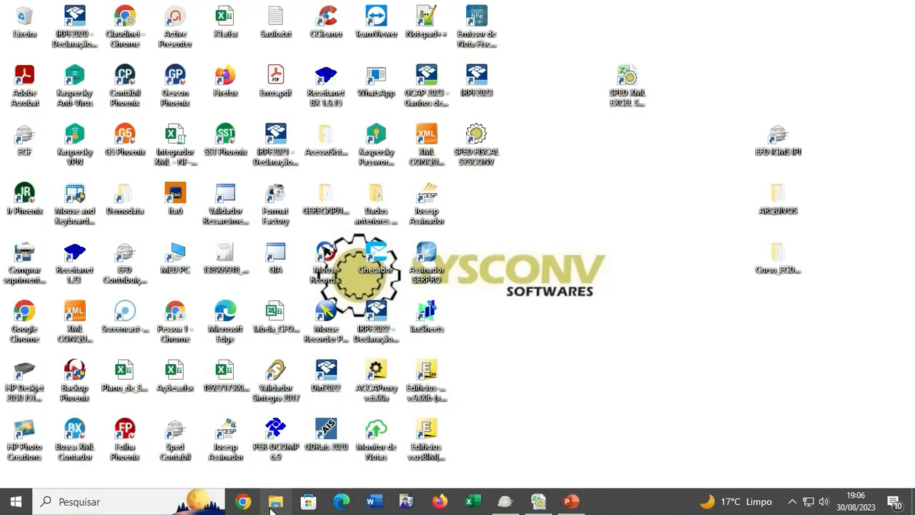
{"action": "left_click", "coordinate": [273, 503]}
{"action": "double_click", "coordinate": [198, 176]}
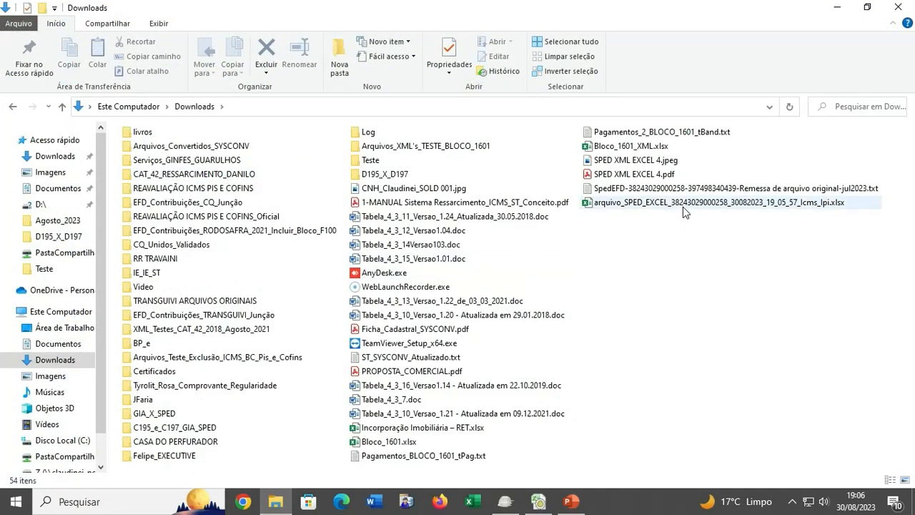
{"action": "double_click", "coordinate": [682, 205]}
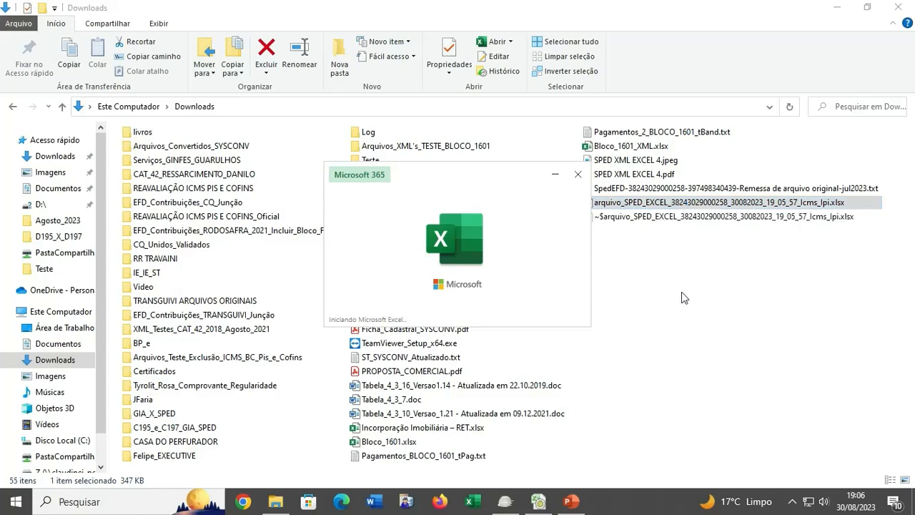
Step: Close the document recovery pane, choosing the option that keeps the recovered files available
{"action": "left_click", "coordinate": [864, 236]}
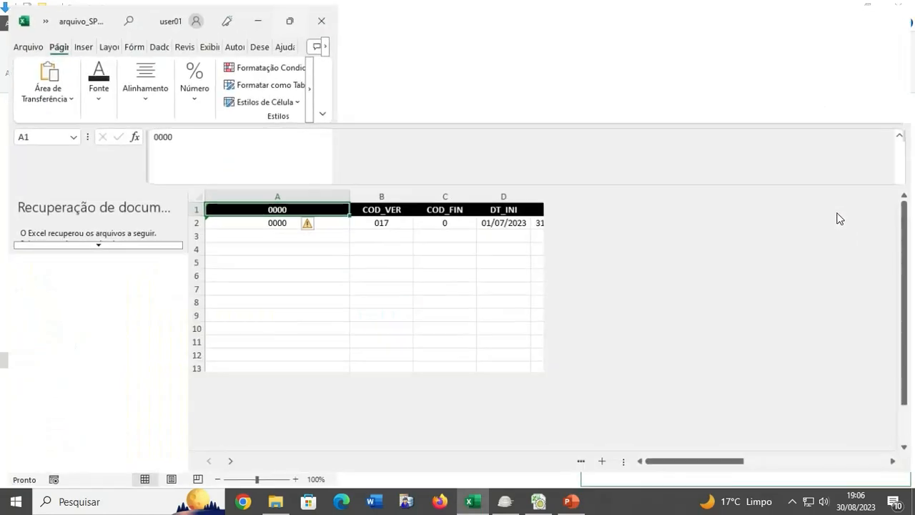
{"action": "left_click", "coordinate": [163, 462]}
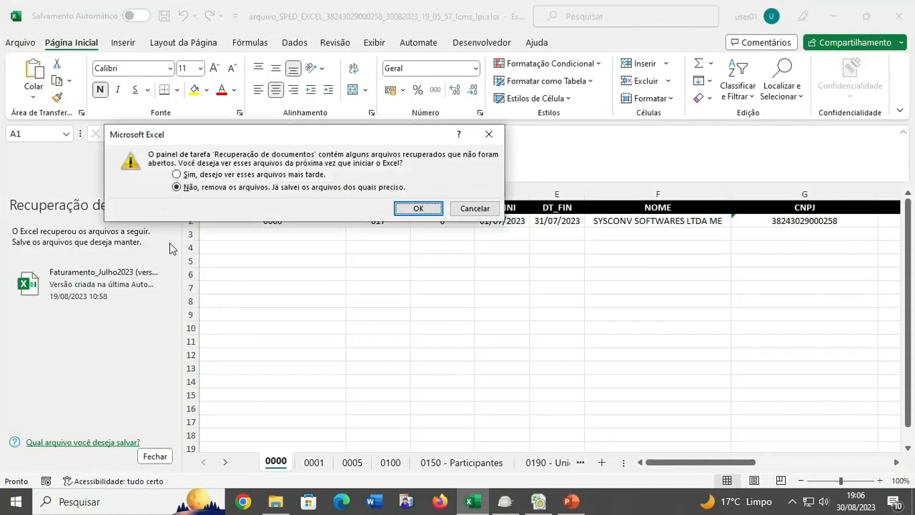
{"action": "left_click", "coordinate": [178, 173]}
{"action": "left_click", "coordinate": [418, 208]}
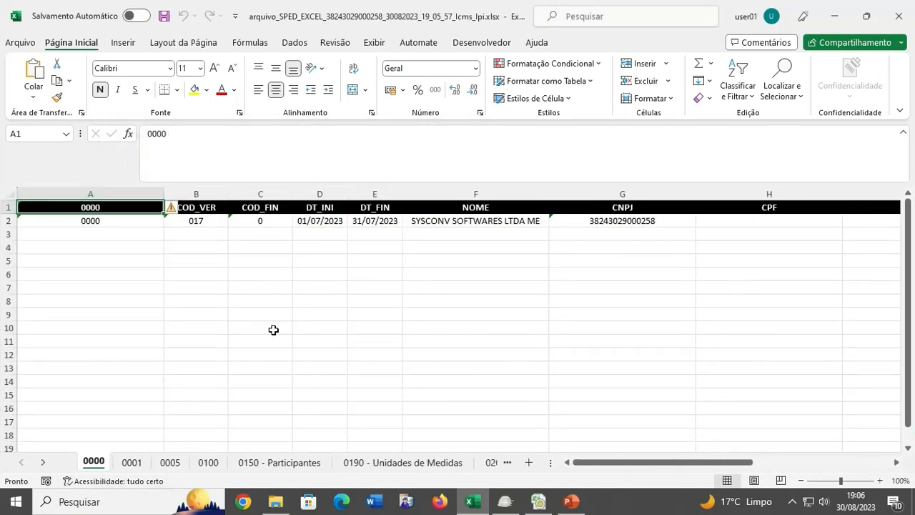
Step: Review the block 0 sheets from 0001 to 0460, ending at the COD_OBS 6353 row on sheet 0460
{"action": "left_click", "coordinate": [132, 463]}
{"action": "left_click", "coordinate": [169, 463]}
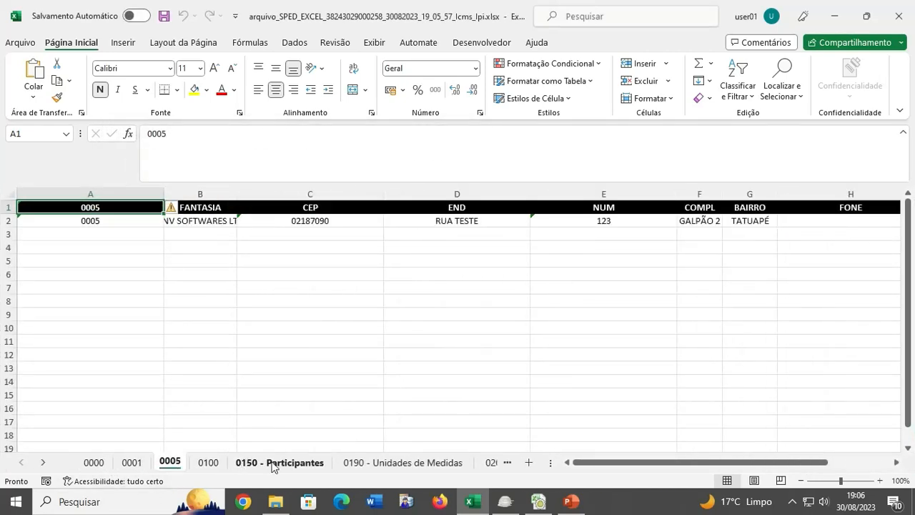
{"action": "left_click", "coordinate": [377, 462]}
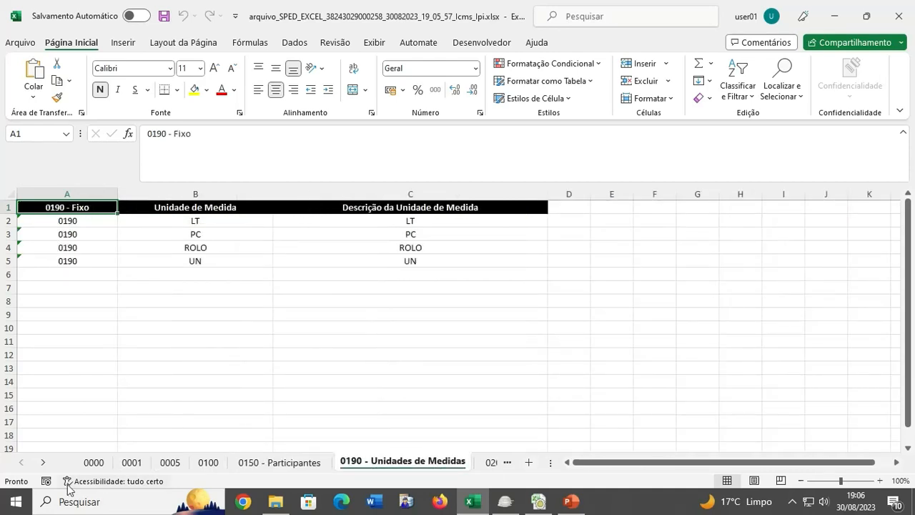
{"action": "left_click", "coordinate": [42, 463]}
{"action": "left_click", "coordinate": [43, 463]}
{"action": "left_click", "coordinate": [43, 462]}
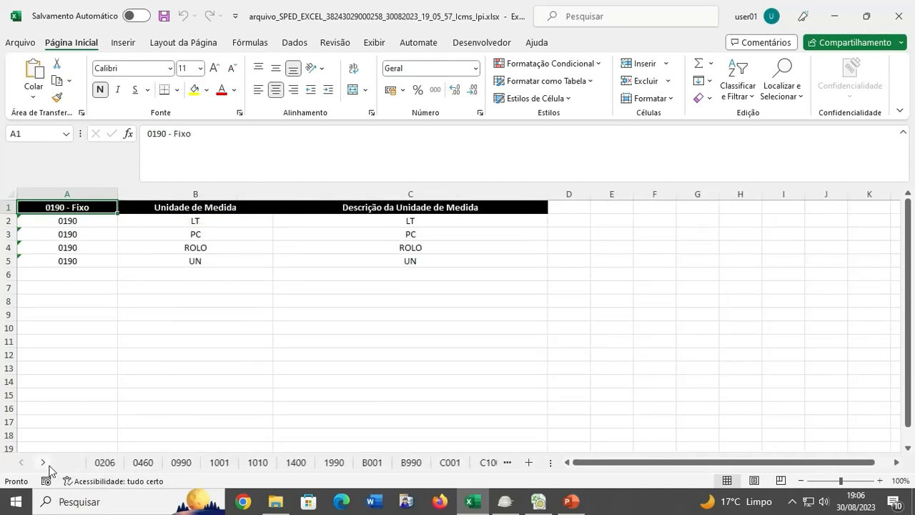
{"action": "left_click", "coordinate": [133, 463]}
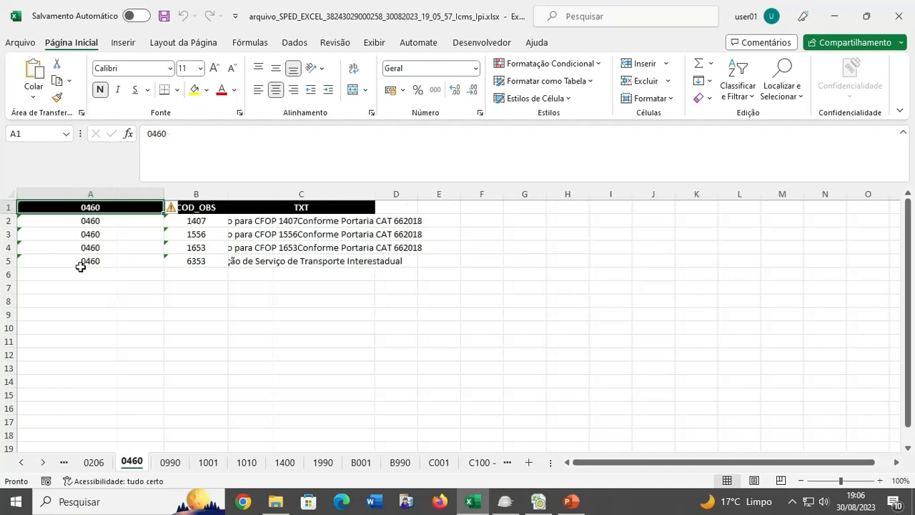
{"action": "left_click", "coordinate": [9, 261]}
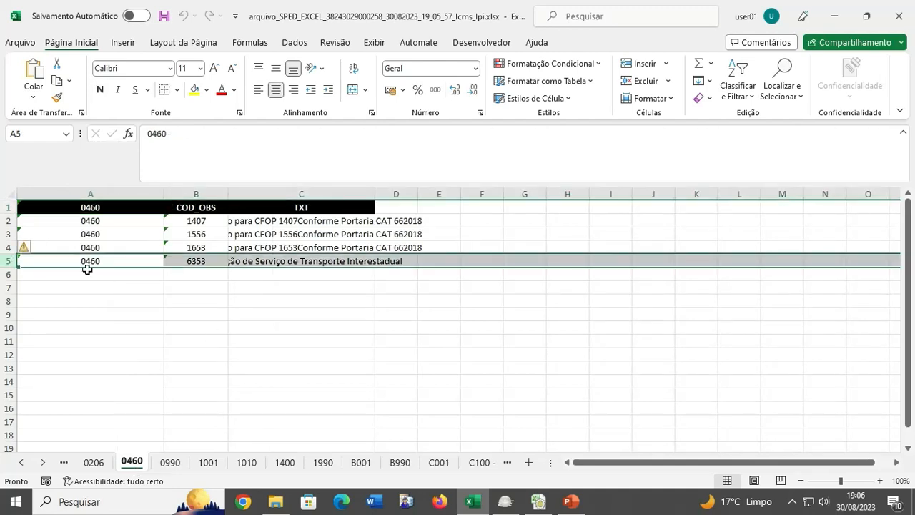
Step: Widen the TXT_COMPL column on sheet D195 to show its full text, and examine the adjustment record on sheet D197
{"action": "left_click", "coordinate": [44, 463]}
{"action": "left_click", "coordinate": [45, 462]}
{"action": "left_click", "coordinate": [44, 463]}
{"action": "left_click", "coordinate": [44, 463]}
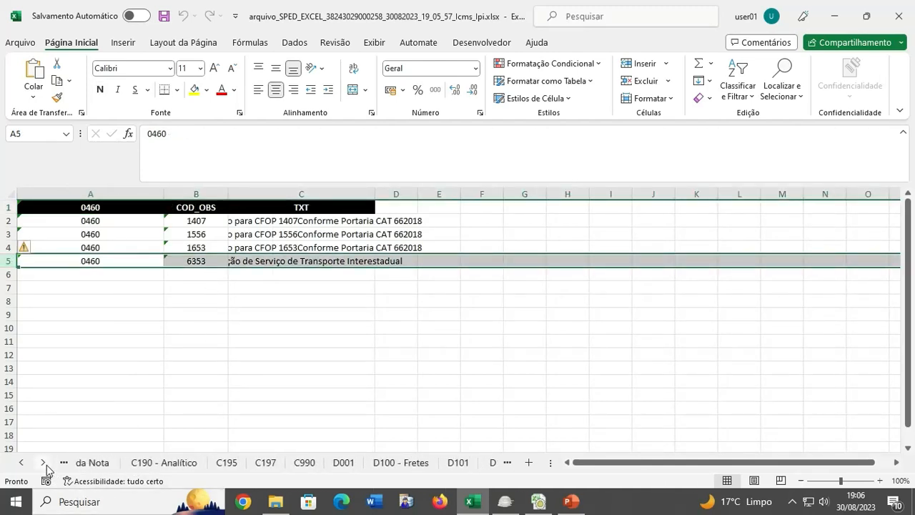
{"action": "left_click", "coordinate": [44, 463]}
{"action": "left_click", "coordinate": [412, 463]}
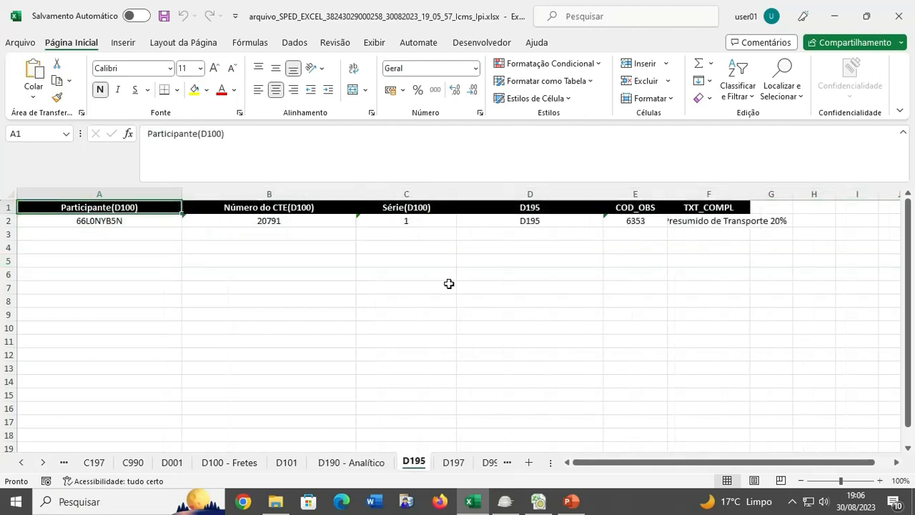
{"action": "left_click", "coordinate": [449, 284]}
{"action": "left_click_drag", "start_coordinate": [751, 195], "coordinate": [862, 195]}
{"action": "left_click", "coordinate": [470, 462]}
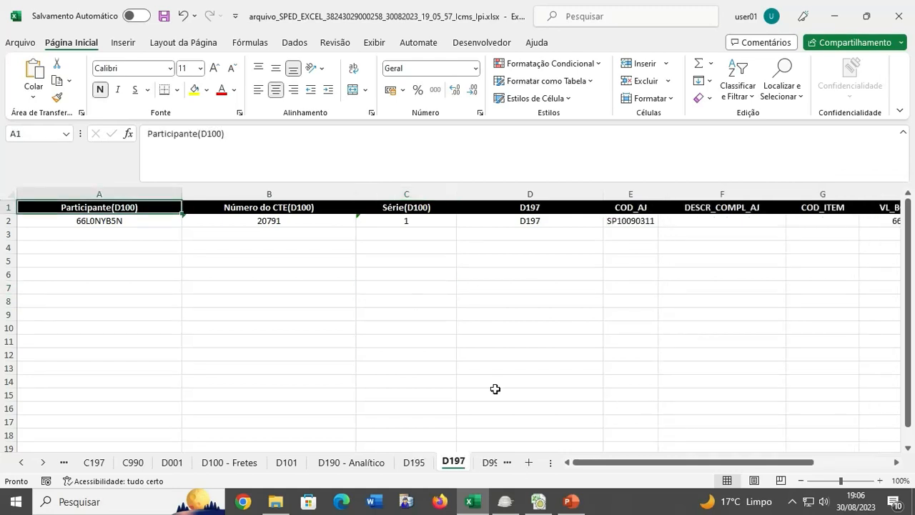
{"action": "left_click_drag", "start_coordinate": [621, 461], "coordinate": [692, 469]}
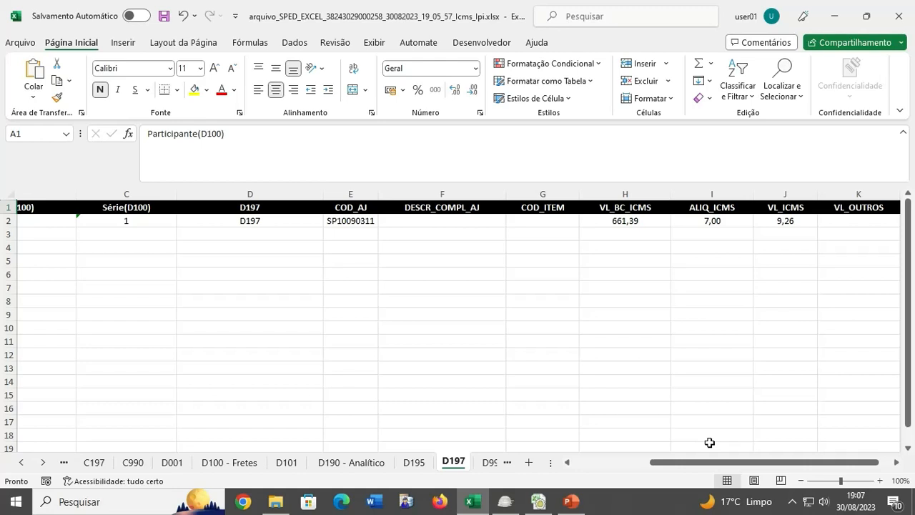
Step: Return to sheet 0460 and widen the TXT column so the full observation texts show
{"action": "left_click", "coordinate": [22, 463]}
{"action": "left_click", "coordinate": [21, 463]}
{"action": "left_click", "coordinate": [22, 467]}
{"action": "left_click", "coordinate": [21, 467]}
{"action": "left_click", "coordinate": [21, 466]}
{"action": "left_click", "coordinate": [22, 466]}
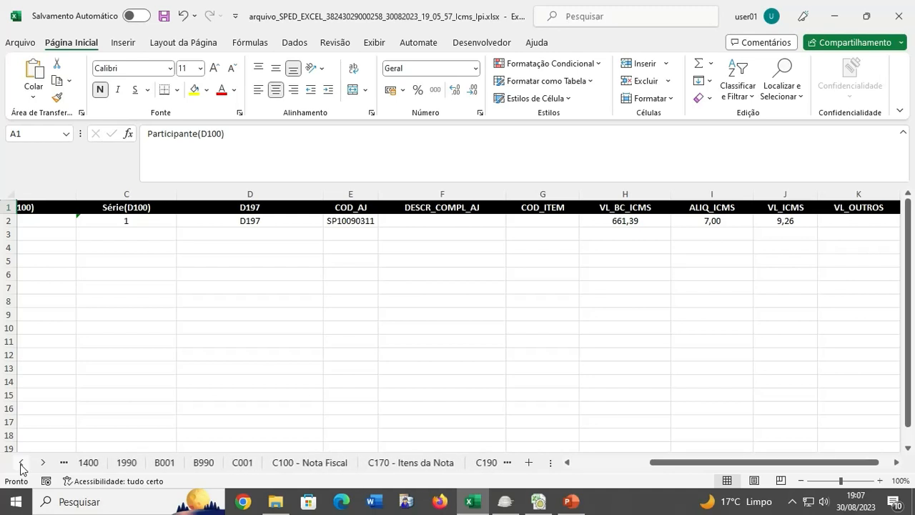
{"action": "left_click", "coordinate": [22, 466]}
{"action": "left_click", "coordinate": [21, 467]}
{"action": "left_click", "coordinate": [21, 466]}
{"action": "left_click", "coordinate": [21, 467]}
{"action": "left_click", "coordinate": [22, 463]}
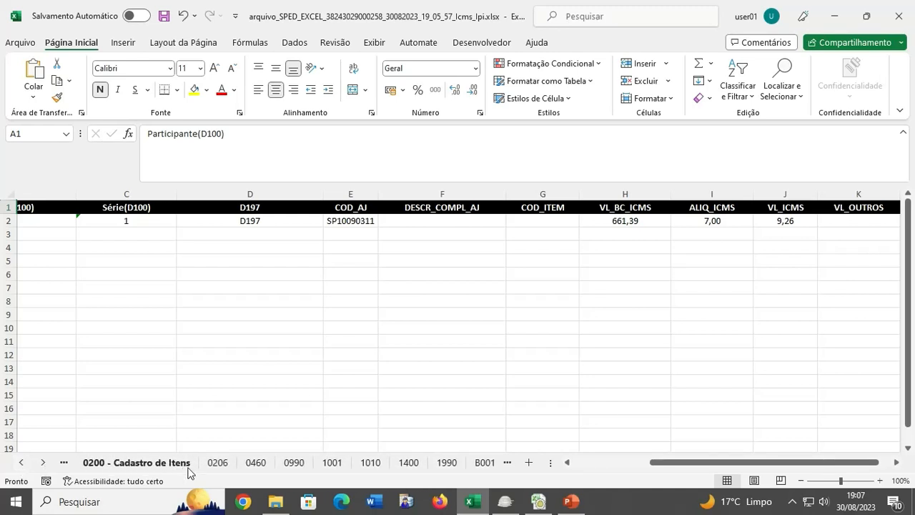
{"action": "left_click", "coordinate": [256, 463]}
{"action": "left_click", "coordinate": [325, 368]}
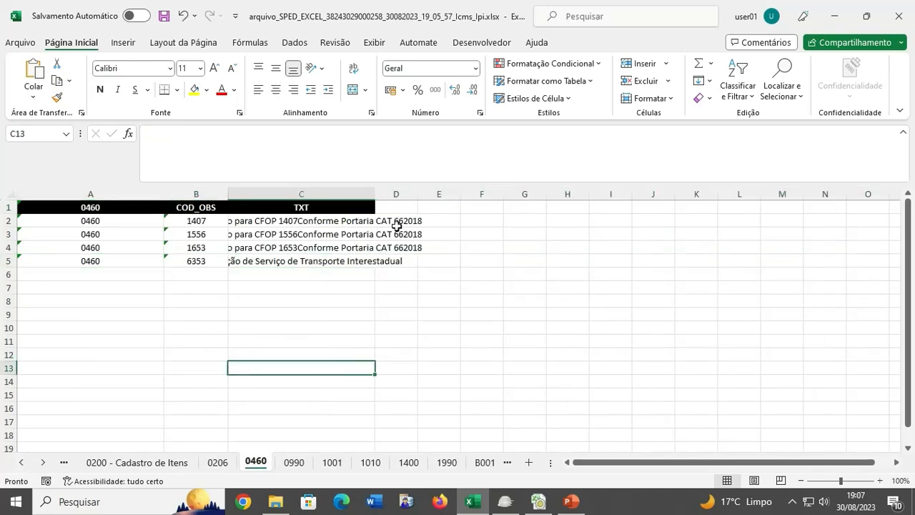
{"action": "left_click", "coordinate": [374, 195]}
{"action": "left_click", "coordinate": [397, 195]}
{"action": "left_click_drag", "start_coordinate": [437, 196], "coordinate": [472, 205]}
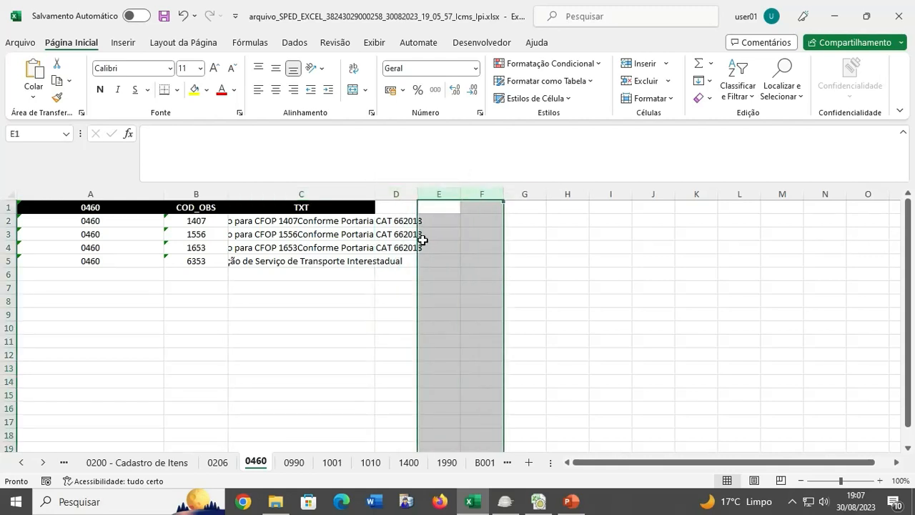
{"action": "left_click_drag", "start_coordinate": [375, 196], "coordinate": [488, 194]}
{"action": "left_click", "coordinate": [631, 300]}
{"action": "left_click", "coordinate": [462, 323]}
Step: Copy the 0460 record with COD_OBS 6353 from row 5 into rows 6 and 7
{"action": "left_click", "coordinate": [91, 275]}
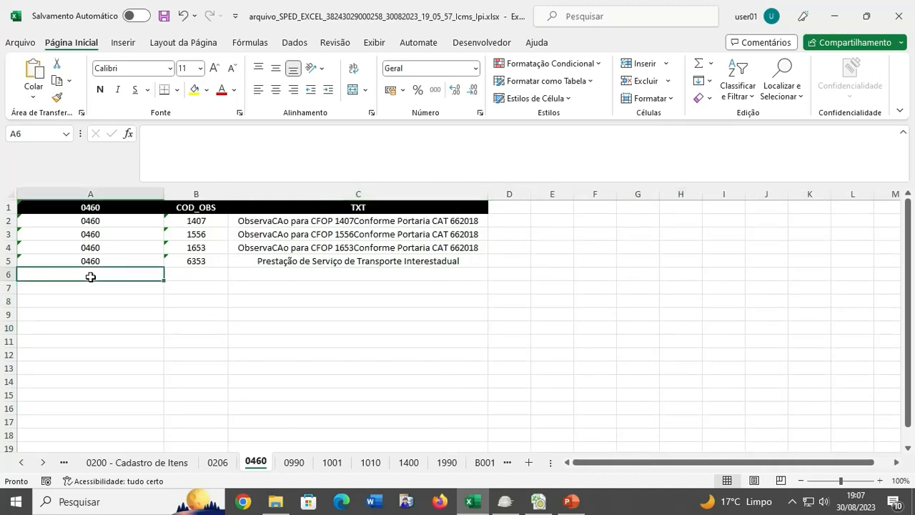
{"action": "left_click", "coordinate": [100, 262]}
{"action": "key", "text": "shift+Right"}
{"action": "key", "text": "shift+Right"}
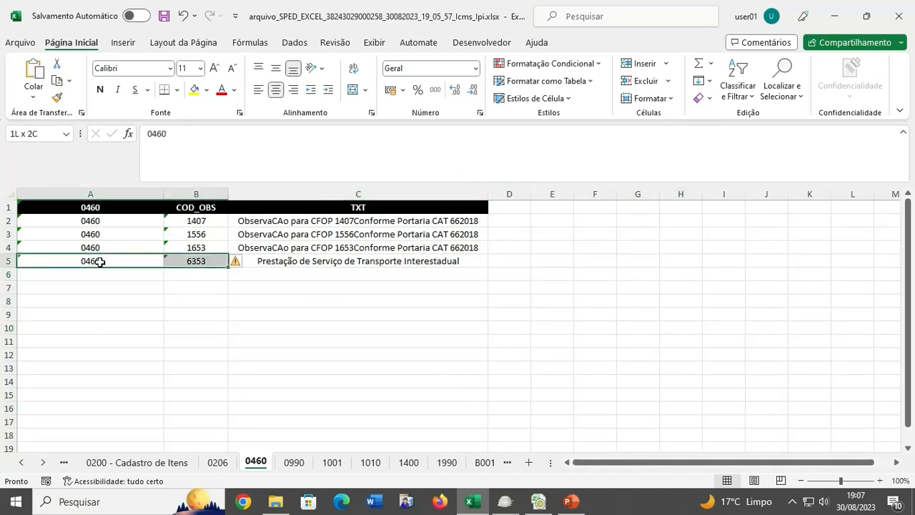
{"action": "key", "text": "ctrl+c"}
{"action": "key", "text": "Down"}
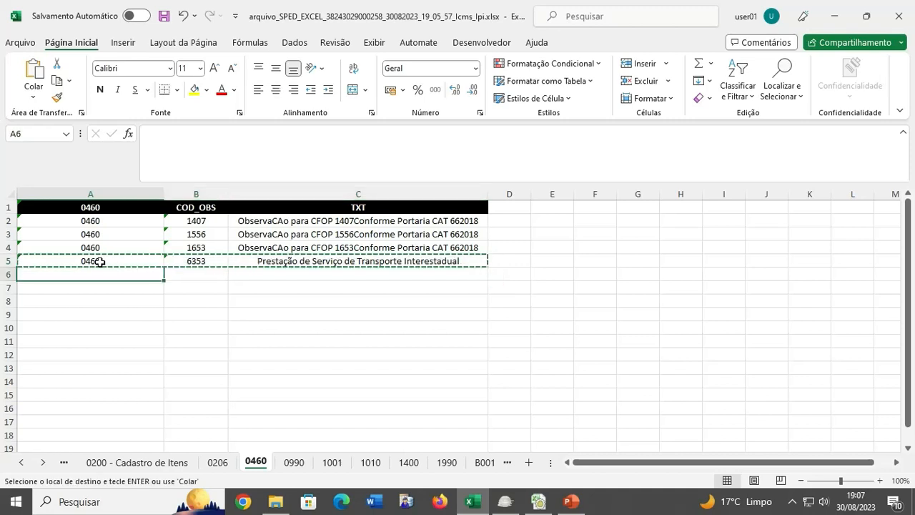
{"action": "key", "text": "ctrl+v"}
{"action": "key", "text": "Down"}
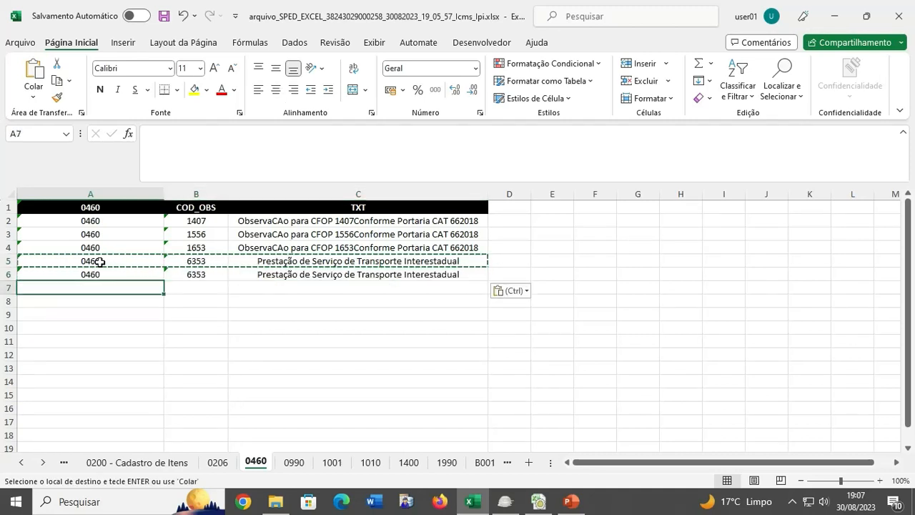
{"action": "key", "text": "ctrl+v"}
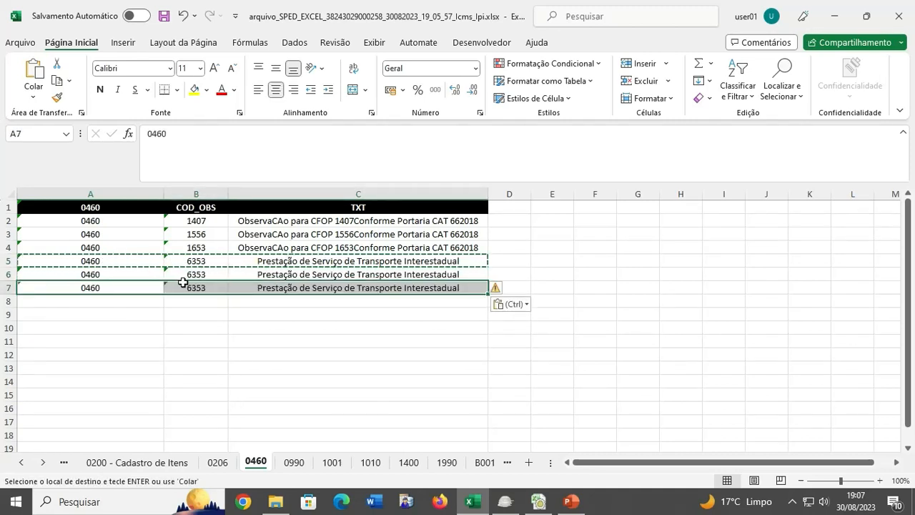
Step: Set COD_OBS to 6352 in row 5 and 6357 in row 7 of sheet 0460, and save the workbook
{"action": "double_click", "coordinate": [207, 261]}
{"action": "key", "text": "BackSpace"}
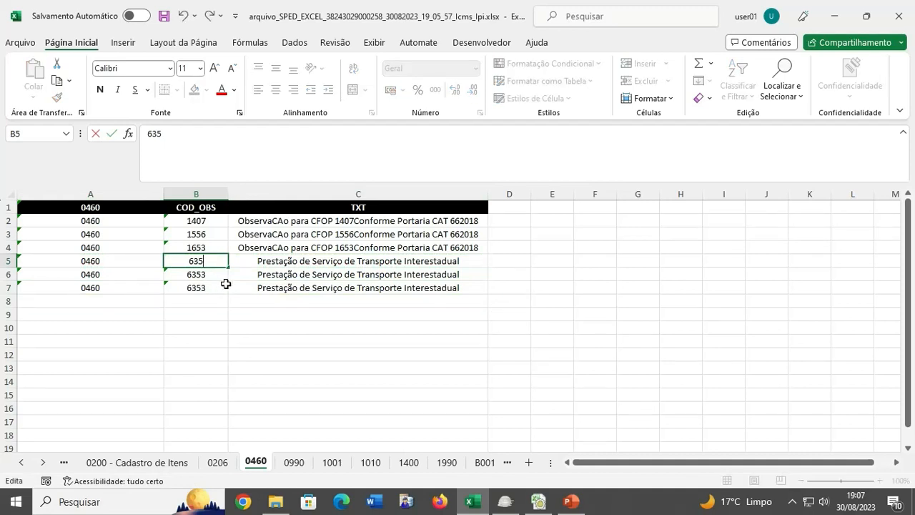
{"action": "type", "text": "2"}
{"action": "key", "text": "Return"}
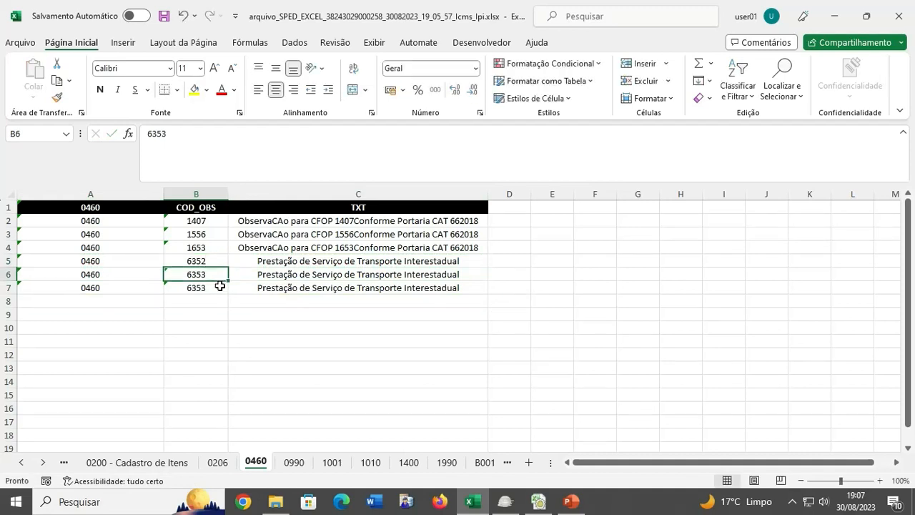
{"action": "double_click", "coordinate": [219, 286]}
{"action": "key", "text": "BackSpace"}
{"action": "type", "text": "7"}
{"action": "key", "text": "Return"}
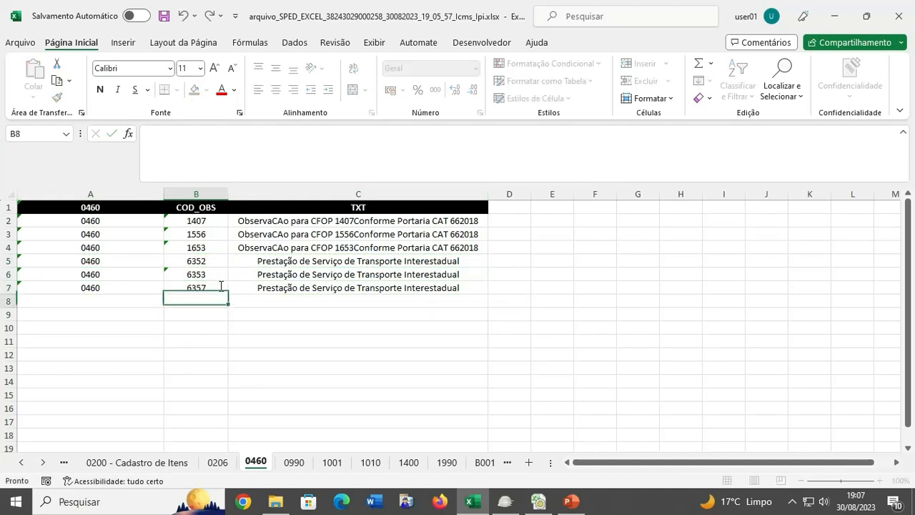
{"action": "left_click", "coordinate": [270, 340]}
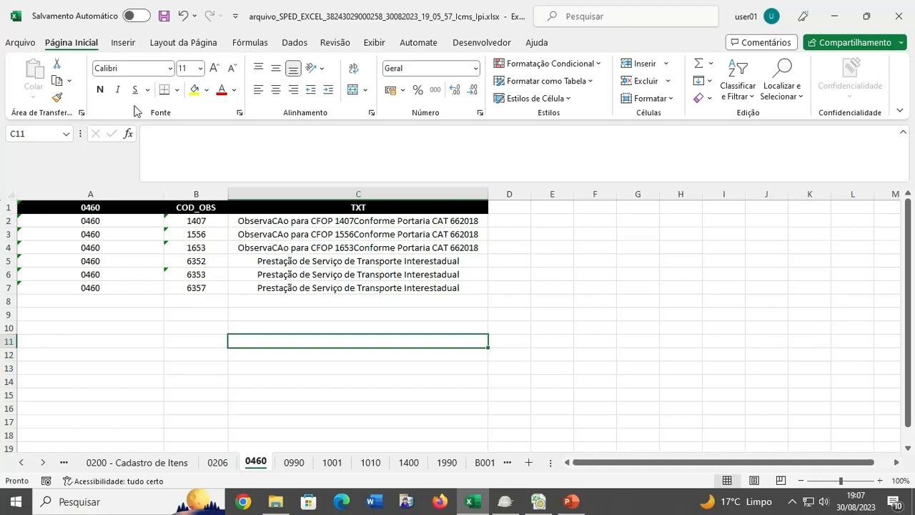
{"action": "left_click", "coordinate": [164, 15]}
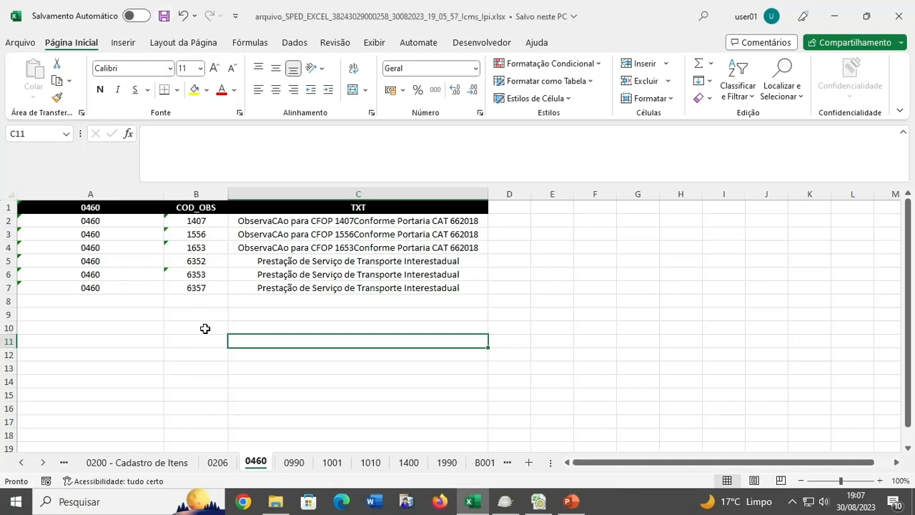
Step: Review the records on the block 0 sheets 0150, 0190, 0200 and 0206
{"action": "left_click", "coordinate": [217, 462]}
{"action": "left_click", "coordinate": [111, 467]}
{"action": "left_click", "coordinate": [21, 463]}
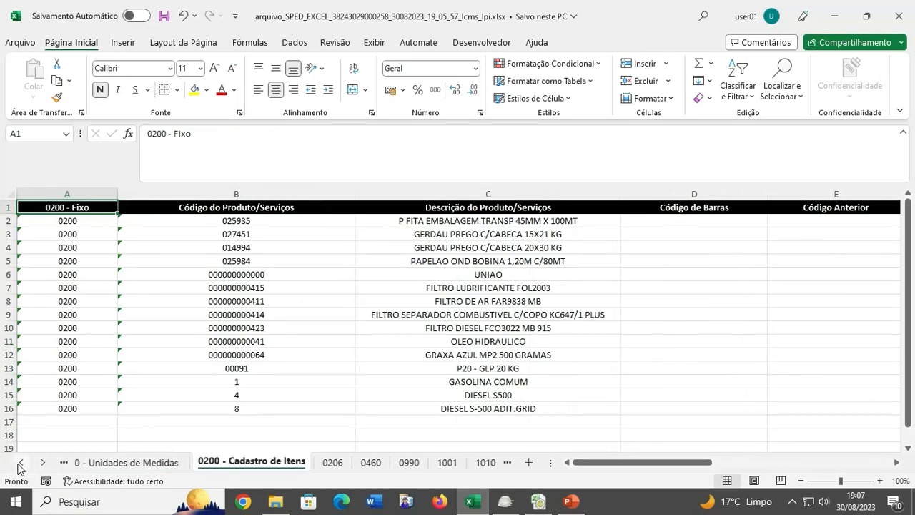
{"action": "left_click", "coordinate": [21, 462]}
{"action": "left_click", "coordinate": [153, 465]}
{"action": "left_click", "coordinate": [204, 466]}
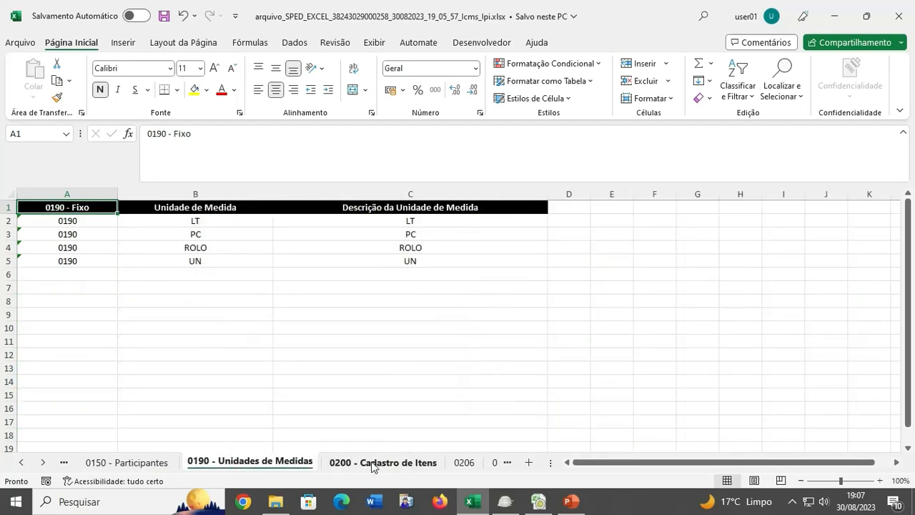
{"action": "left_click", "coordinate": [457, 464]}
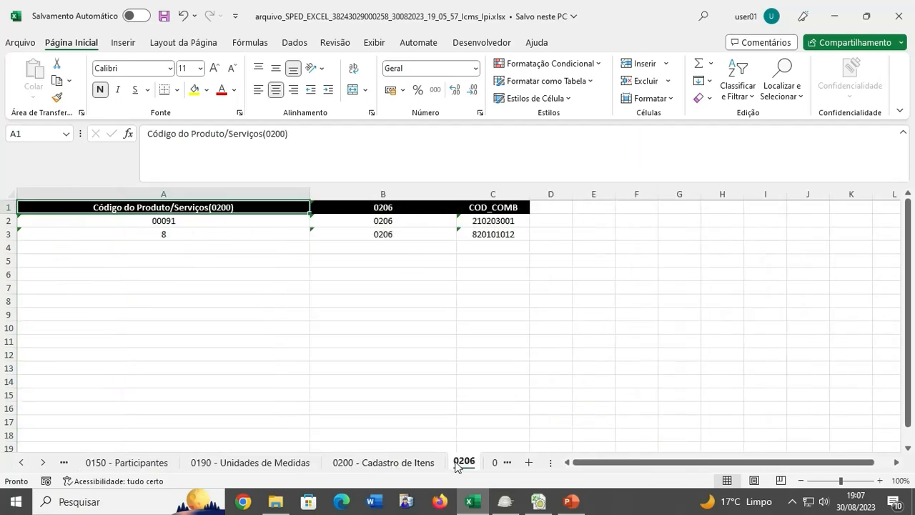
Step: Set QTD_LIN_0 on sheet 0990 to 311 to account for the rows added on sheet 0460
{"action": "left_click", "coordinate": [43, 462]}
{"action": "left_click", "coordinate": [43, 462]}
{"action": "left_click", "coordinate": [294, 464]}
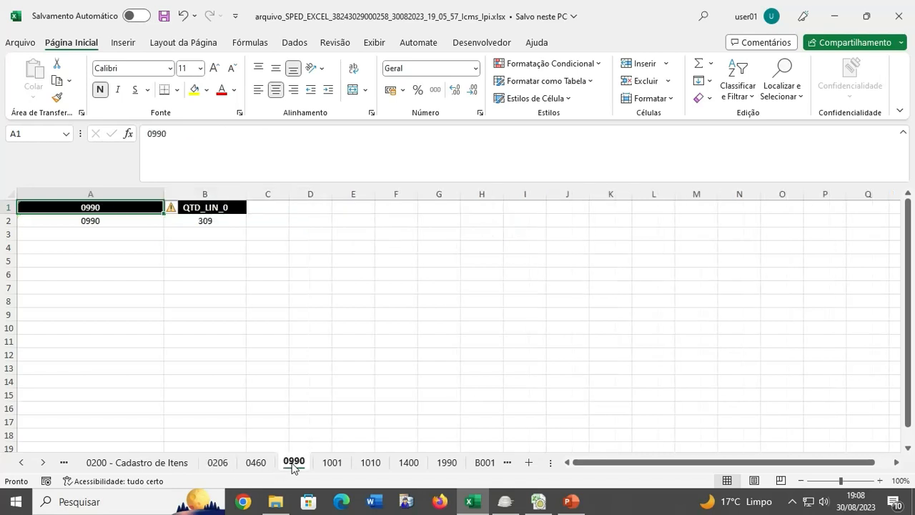
{"action": "left_click", "coordinate": [313, 342]}
{"action": "left_click", "coordinate": [221, 221]}
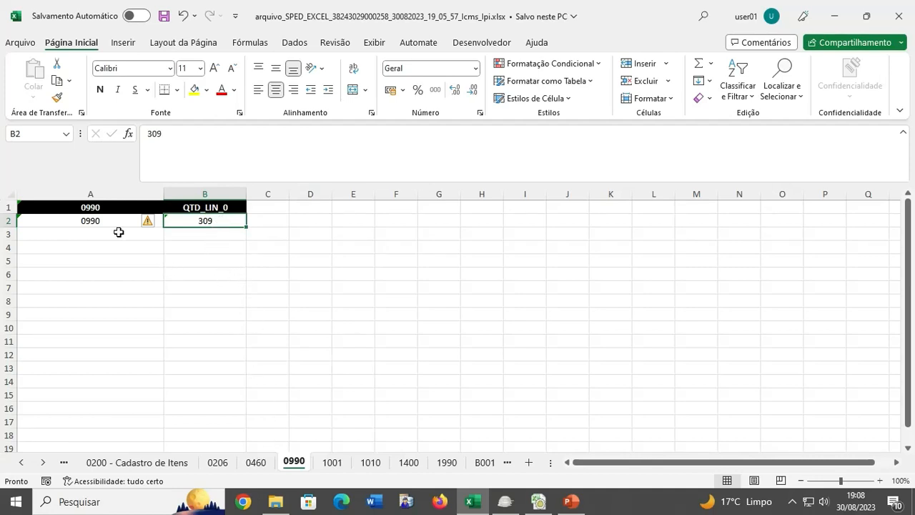
{"action": "left_click", "coordinate": [96, 218]}
{"action": "left_click", "coordinate": [230, 219]}
{"action": "left_click", "coordinate": [257, 463]}
{"action": "double_click", "coordinate": [258, 462]}
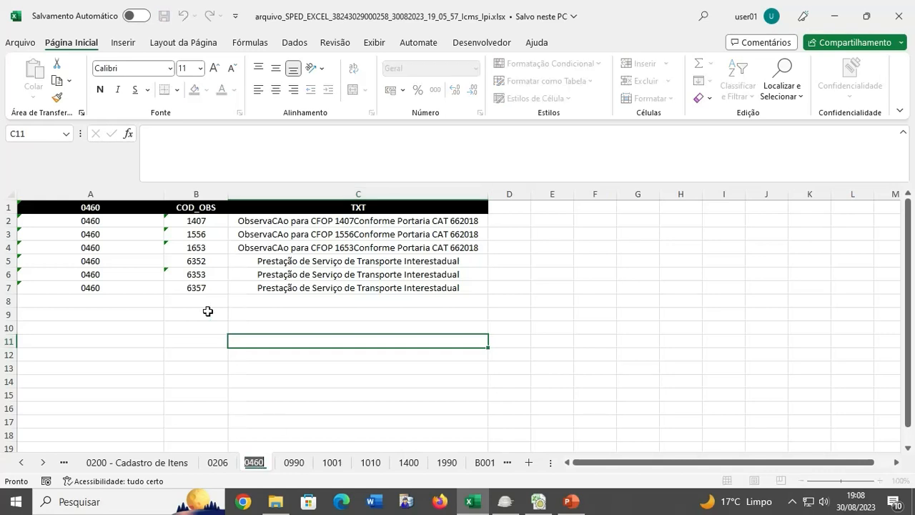
{"action": "left_click", "coordinate": [294, 463]}
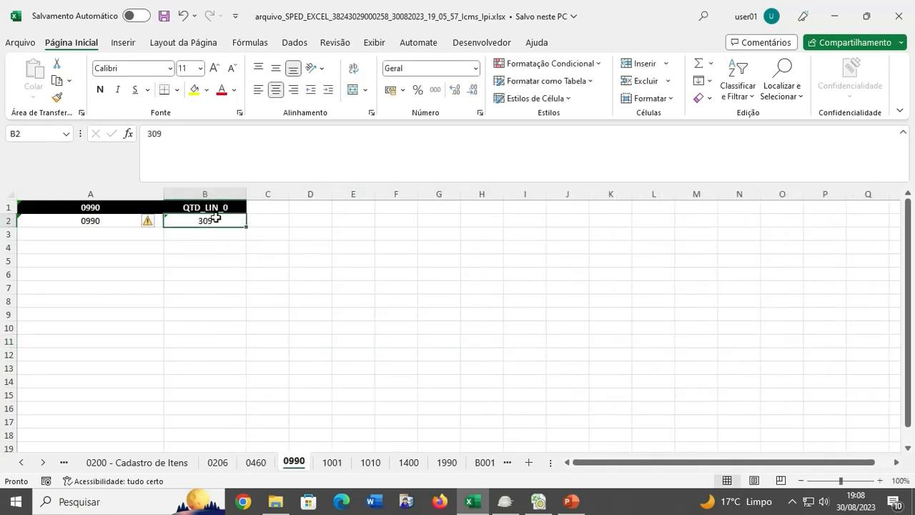
{"action": "type", "text": "311"}
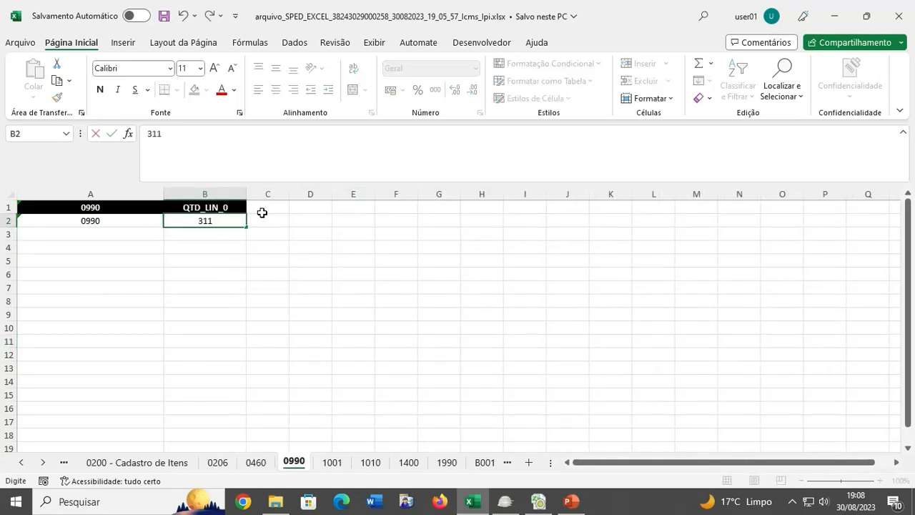
{"action": "key", "text": "Return"}
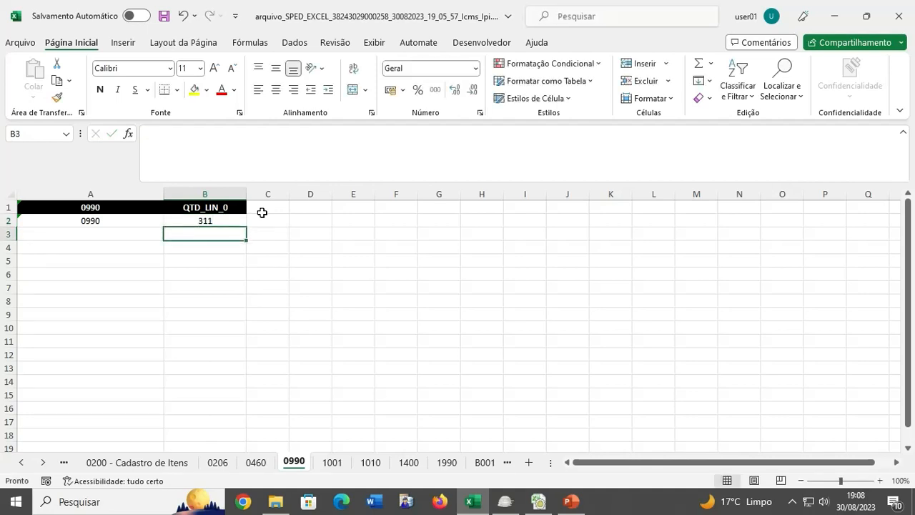
Step: Fill the record in A2:B2 of sheet 0990 with yellow and save the workbook
{"action": "left_click", "coordinate": [213, 225]}
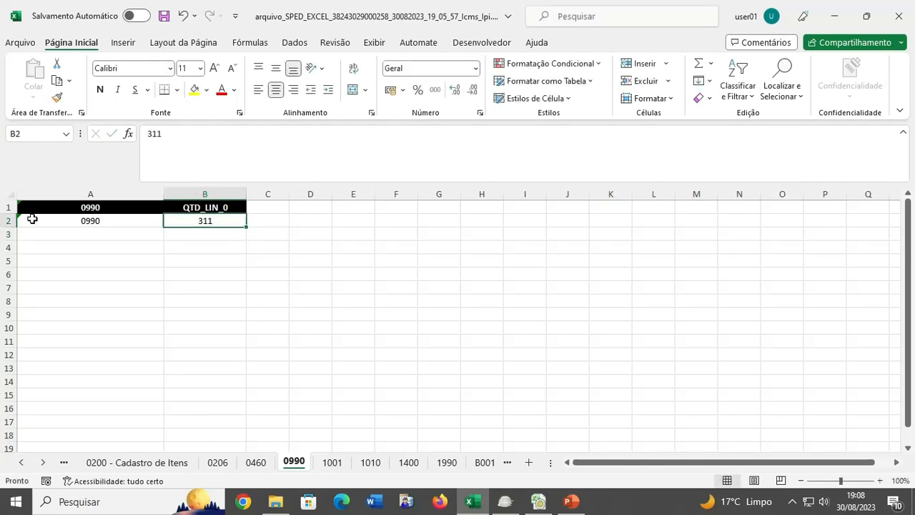
{"action": "left_click", "coordinate": [10, 221]}
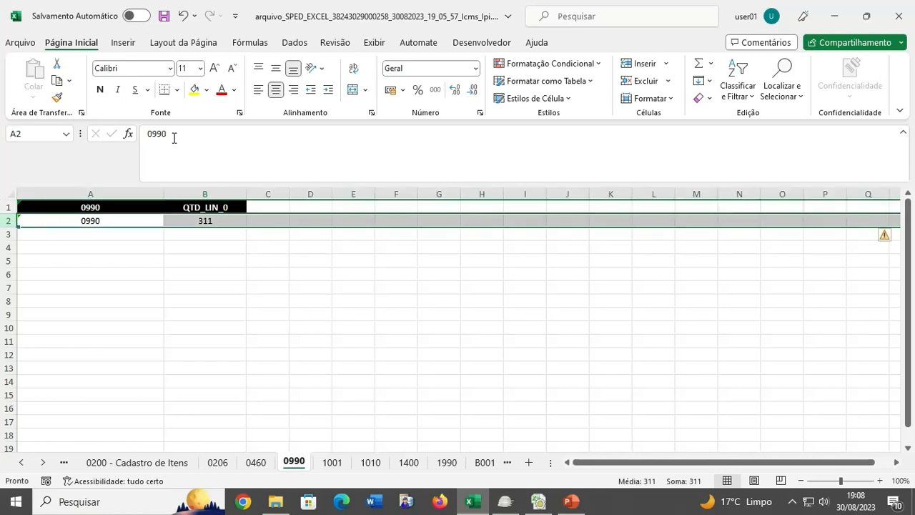
{"action": "left_click", "coordinate": [213, 219]}
{"action": "key", "text": "shift+Left"}
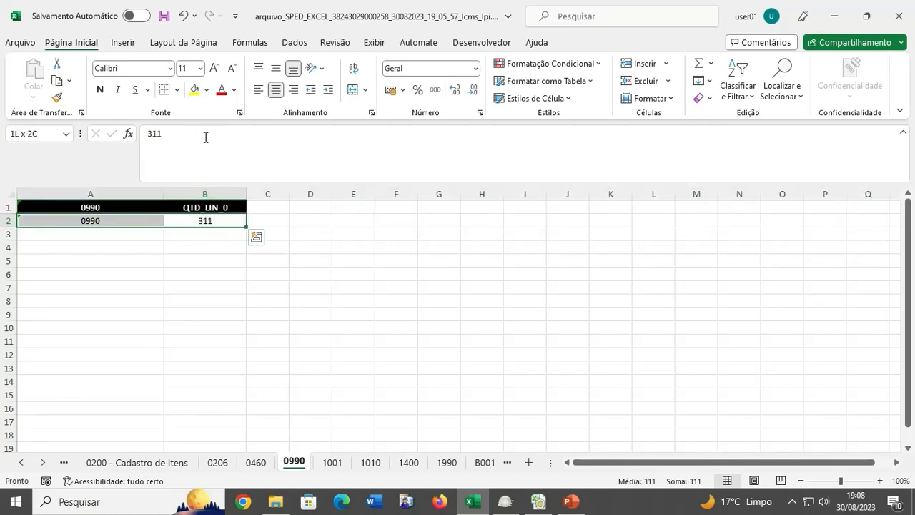
{"action": "left_click", "coordinate": [194, 89]}
{"action": "left_click", "coordinate": [375, 335]}
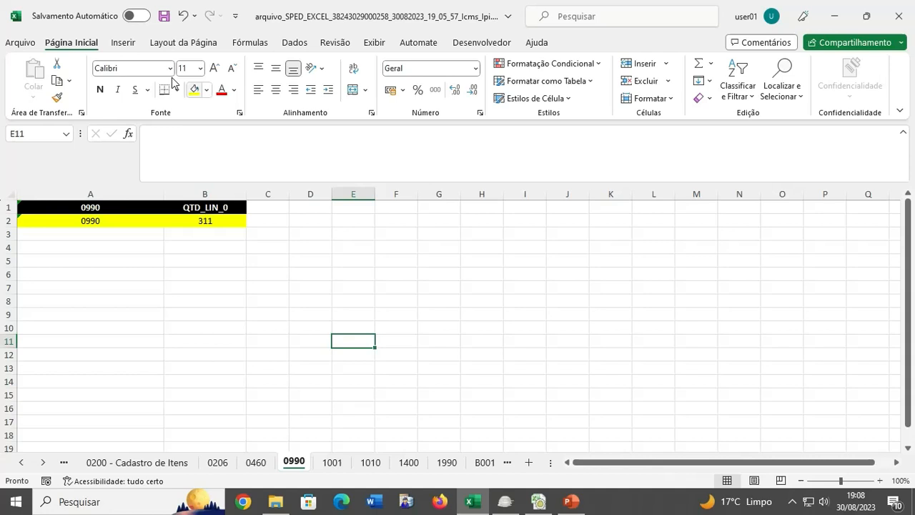
{"action": "left_click", "coordinate": [164, 16]}
{"action": "left_click", "coordinate": [235, 344]}
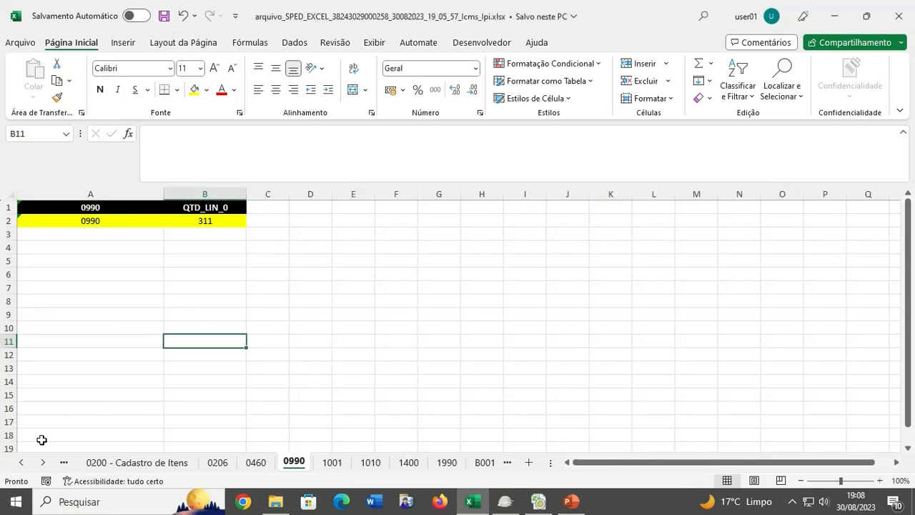
Step: Look through the block B and C sheets and view the records on sheet C195
{"action": "left_click", "coordinate": [43, 466]}
{"action": "left_click", "coordinate": [42, 466]}
{"action": "left_click", "coordinate": [43, 466]}
{"action": "left_click", "coordinate": [43, 467]}
{"action": "left_click", "coordinate": [43, 467]}
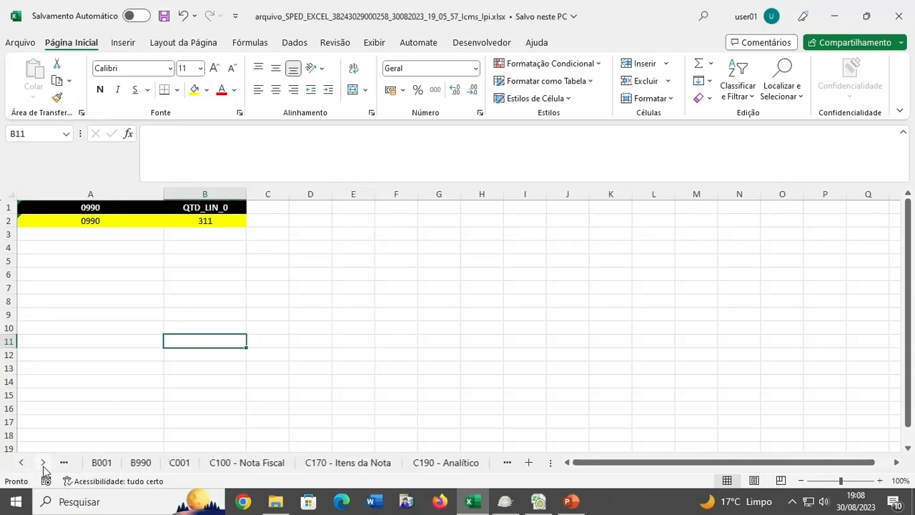
{"action": "left_click", "coordinate": [43, 466]}
{"action": "left_click", "coordinate": [43, 466]}
{"action": "left_click", "coordinate": [43, 467]}
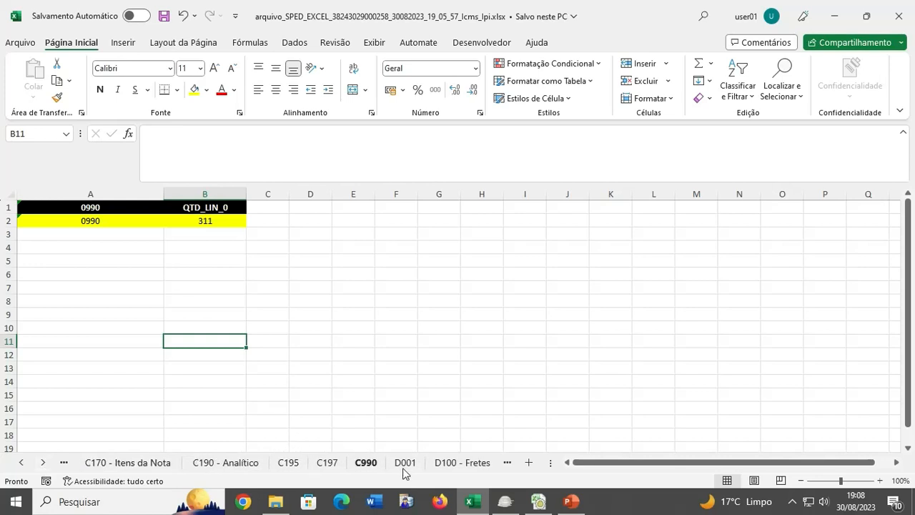
{"action": "left_click", "coordinate": [289, 466]}
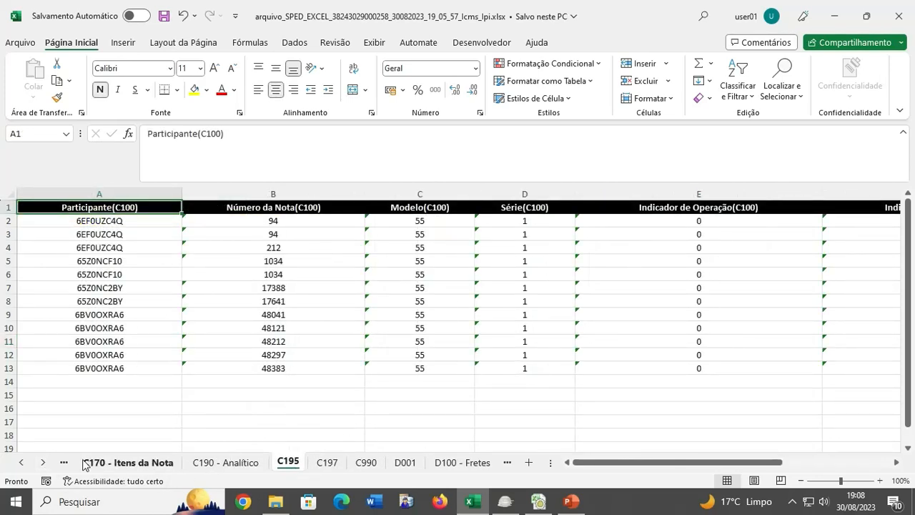
Step: Review the fields of the existing record on sheet D195, from Participante to TXT_COMPL
{"action": "left_click", "coordinate": [43, 463]}
{"action": "left_click", "coordinate": [43, 463]}
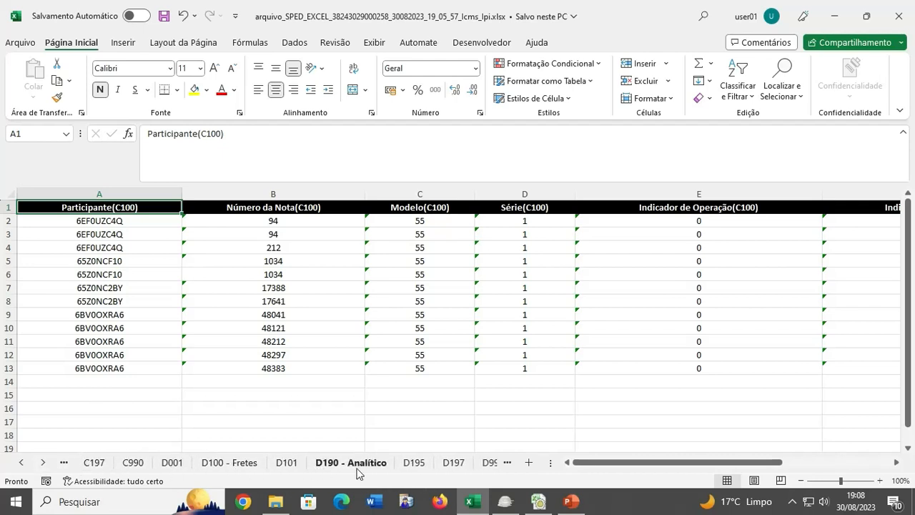
{"action": "left_click", "coordinate": [415, 463]}
{"action": "left_click", "coordinate": [517, 345]}
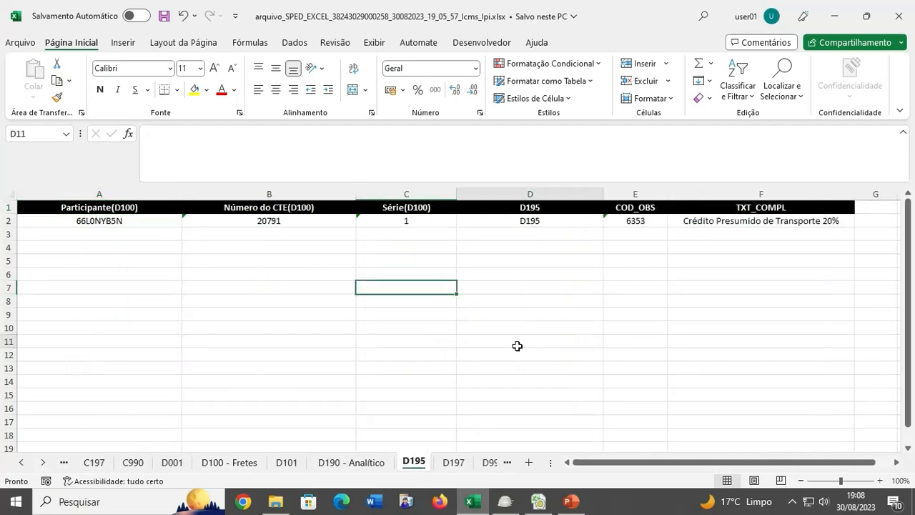
{"action": "left_click", "coordinate": [720, 290]}
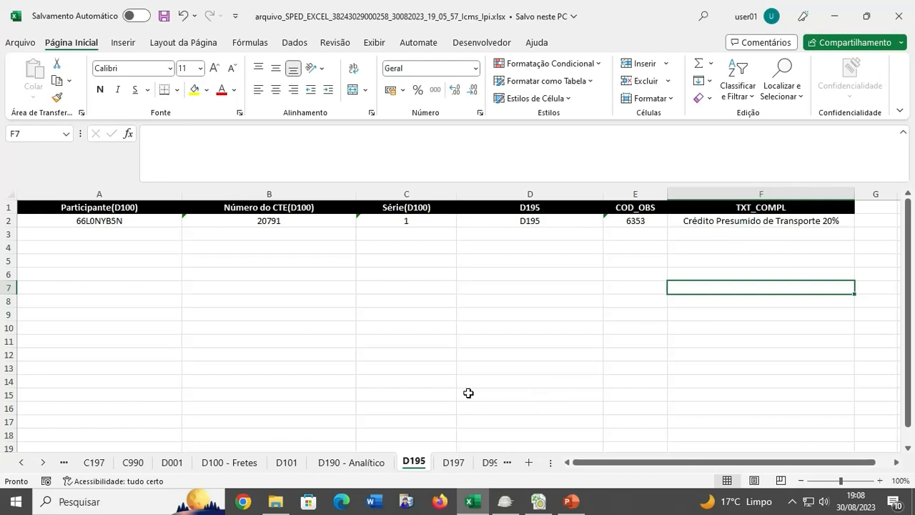
{"action": "left_click", "coordinate": [115, 208]}
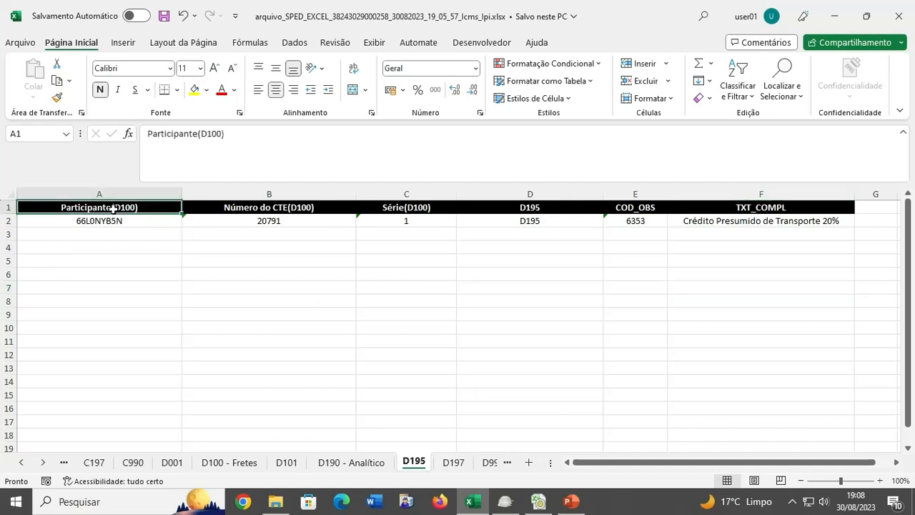
{"action": "left_click", "coordinate": [233, 225]}
{"action": "left_click", "coordinate": [127, 219]}
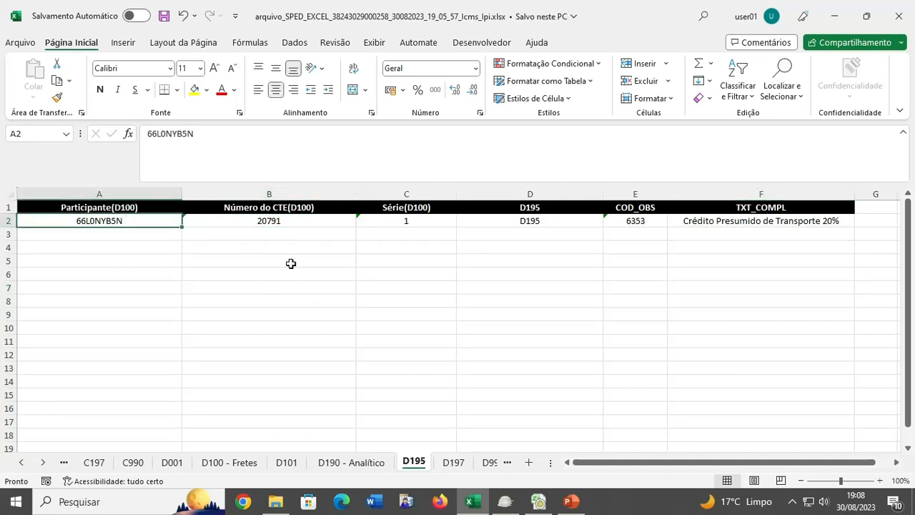
{"action": "key", "text": "Right"}
{"action": "key", "text": "Right"}
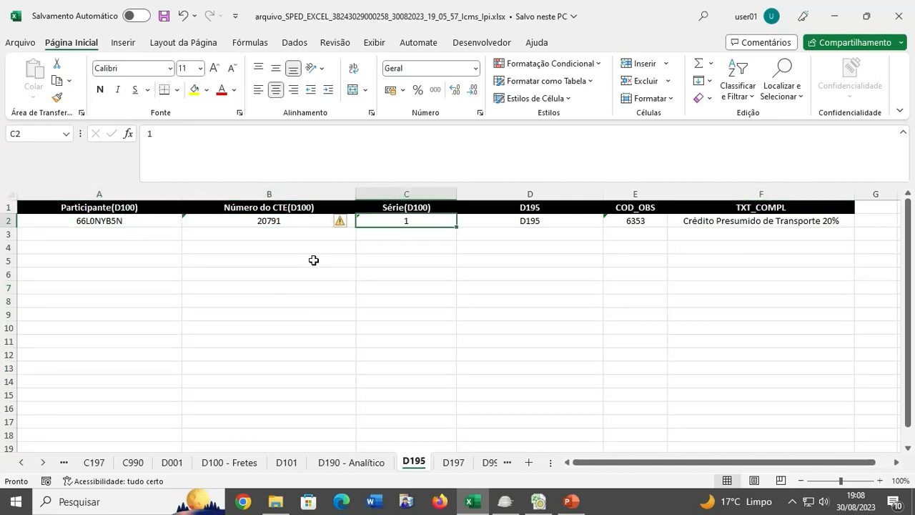
{"action": "key", "text": "Right"}
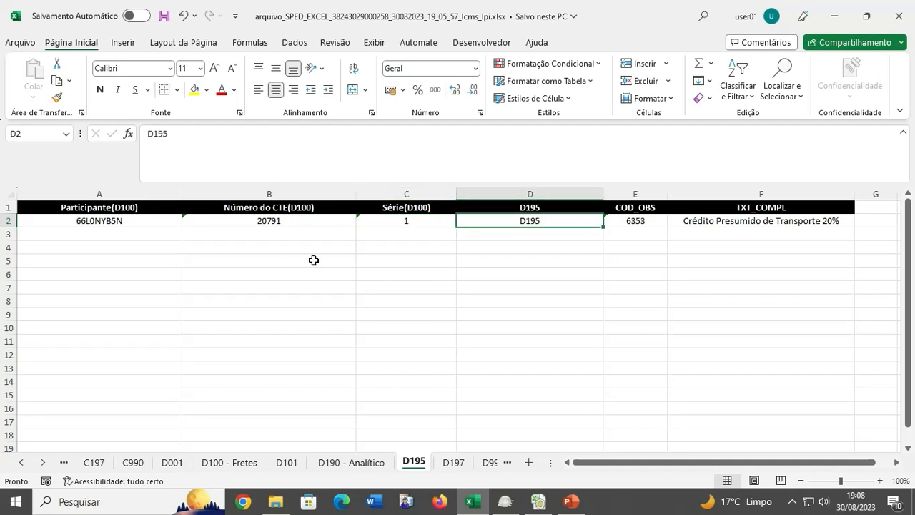
Step: Turn on filtering for all the columns of sheet D190 - Analítico
{"action": "left_click", "coordinate": [340, 464]}
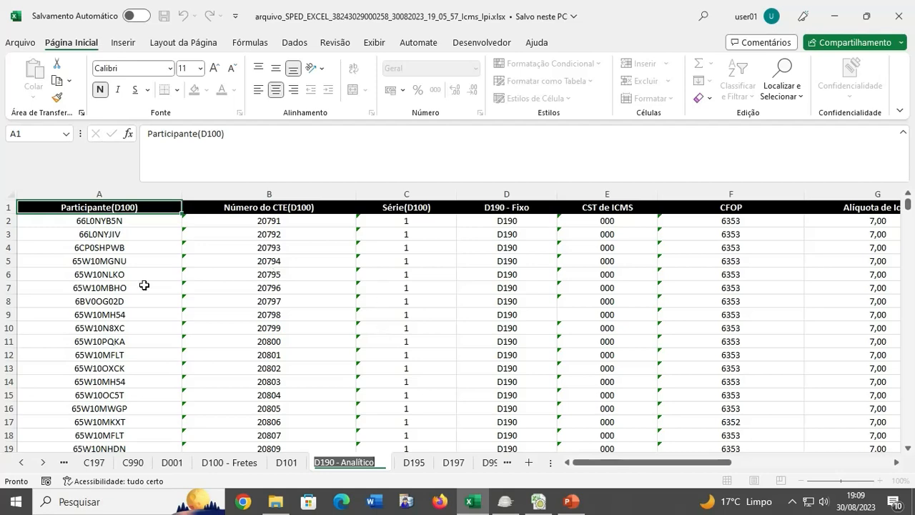
{"action": "left_click_drag", "start_coordinate": [578, 462], "coordinate": [606, 462]}
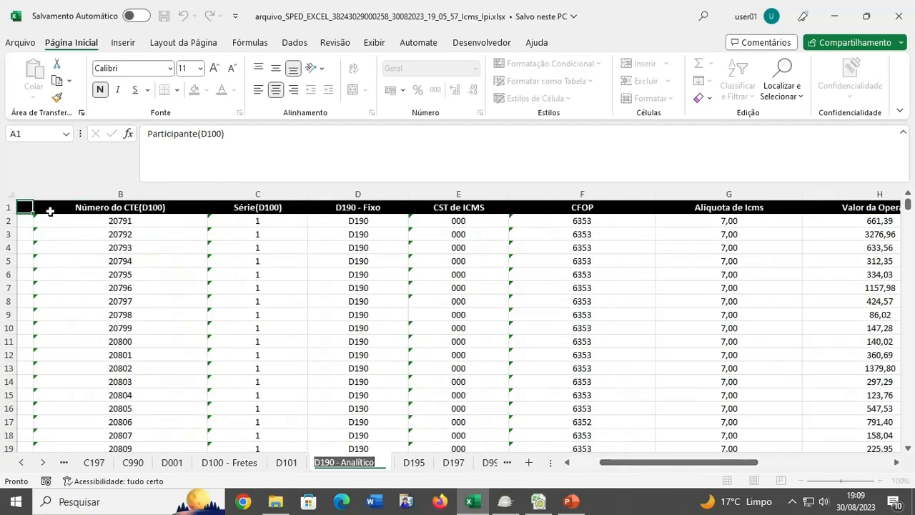
{"action": "left_click", "coordinate": [11, 194]}
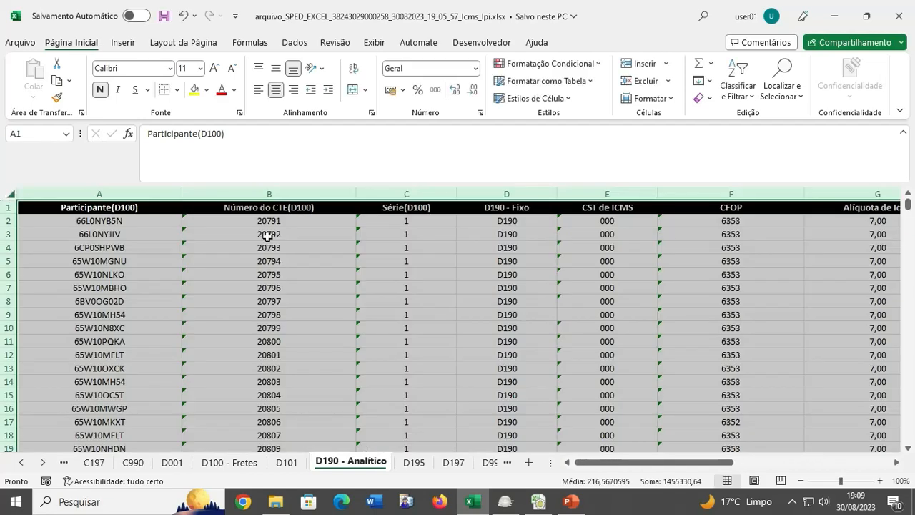
{"action": "left_click", "coordinate": [737, 88]}
{"action": "left_click", "coordinate": [747, 175]}
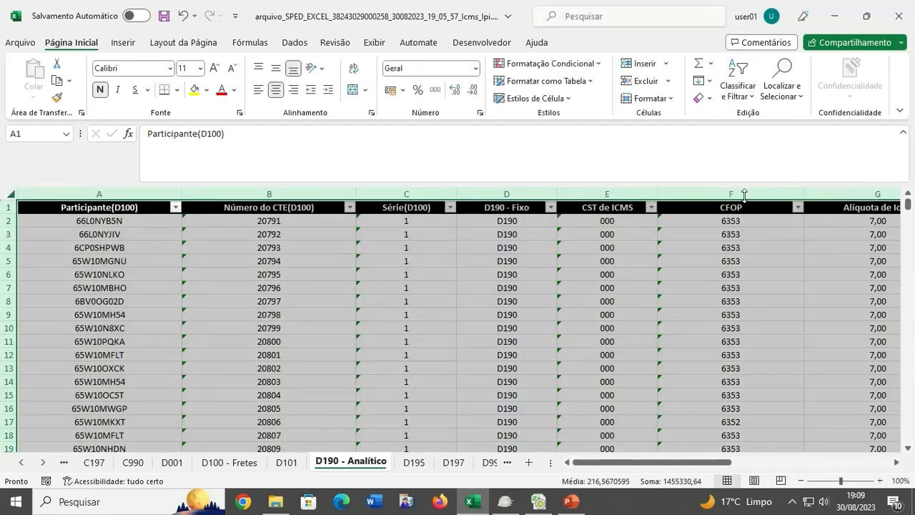
Step: Check which values occur in the CST de ICMS, Alíquota de Icms and Valor de Icms columns of sheet D190 - Analítico
{"action": "left_click_drag", "start_coordinate": [647, 464], "coordinate": [706, 465]}
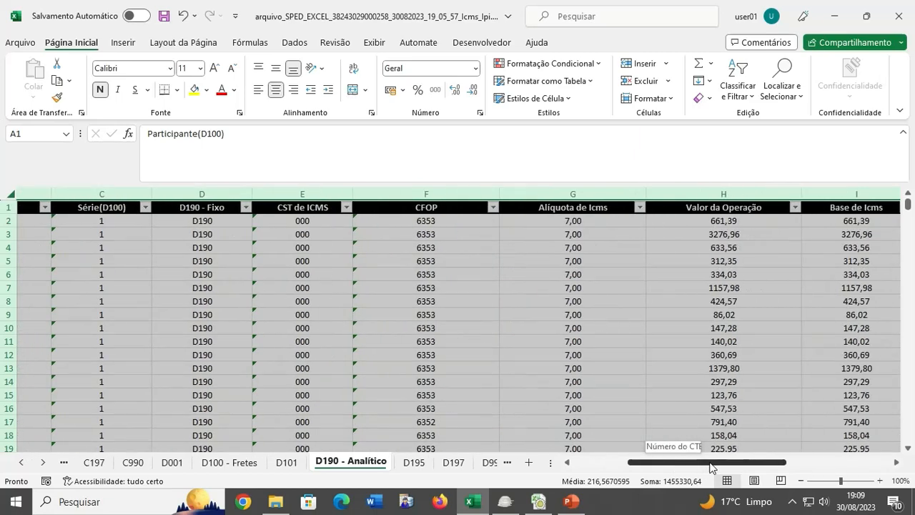
{"action": "left_click", "coordinate": [346, 207]}
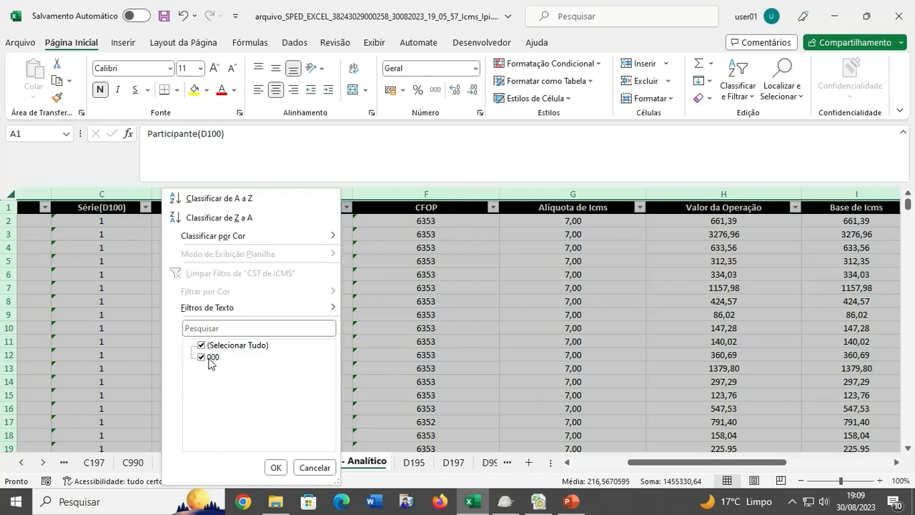
{"action": "left_click", "coordinate": [394, 354]}
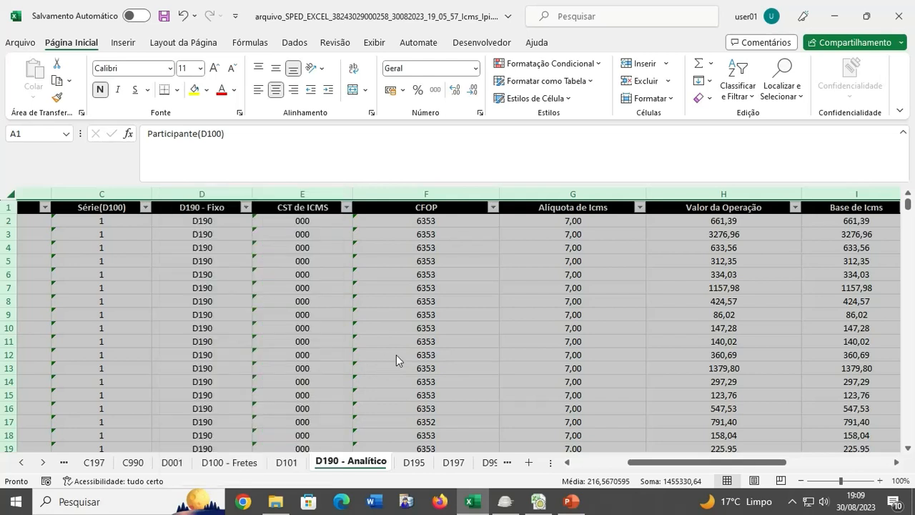
{"action": "left_click", "coordinate": [639, 208]}
{"action": "left_click", "coordinate": [569, 467]}
{"action": "left_click_drag", "start_coordinate": [701, 465], "coordinate": [751, 465]}
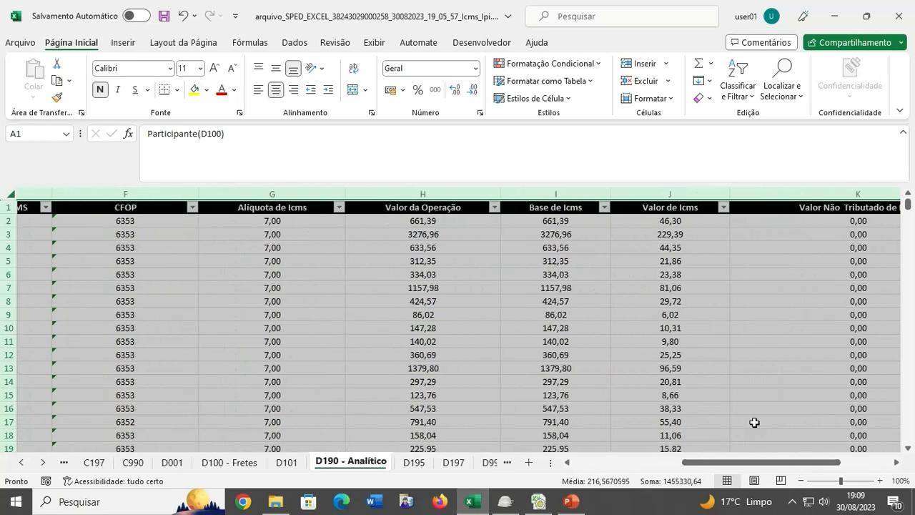
{"action": "left_click", "coordinate": [724, 207]}
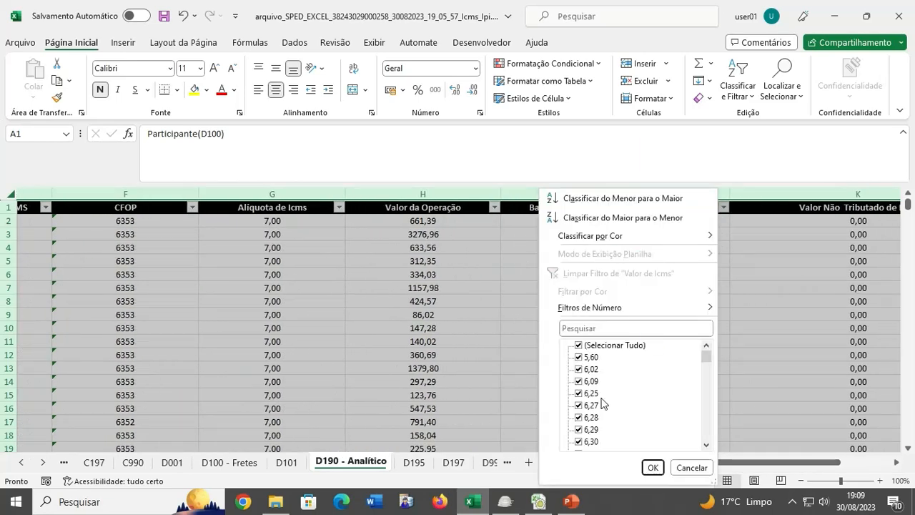
{"action": "scroll", "coordinate": [607, 371], "scroll_direction": "down", "scroll_amount": 5}
{"action": "left_click_drag", "start_coordinate": [711, 365], "coordinate": [593, 468]}
{"action": "key", "text": "Escape"}
Step: Copy the Participante, Número do CTE and Série values in rows 2 to 1345 of sheet D190 - Analítico
{"action": "left_click", "coordinate": [83, 223]}
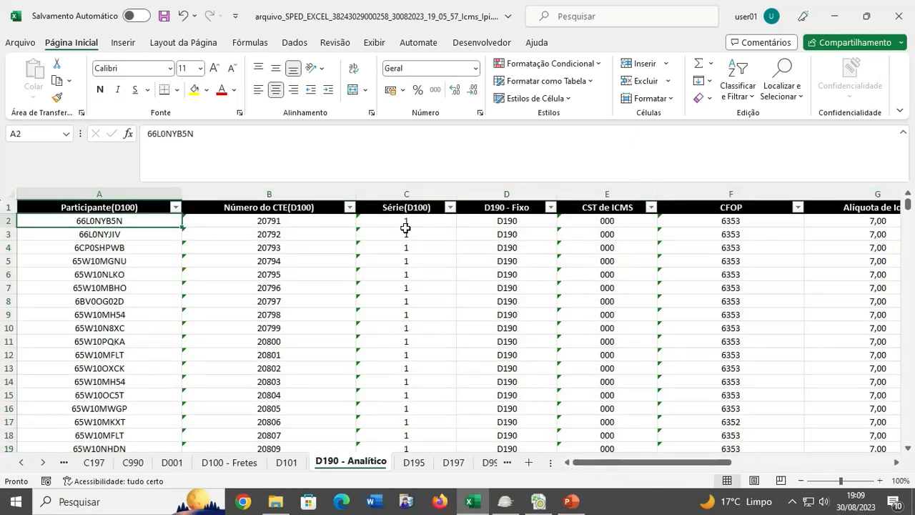
{"action": "key", "text": "shift+Right"}
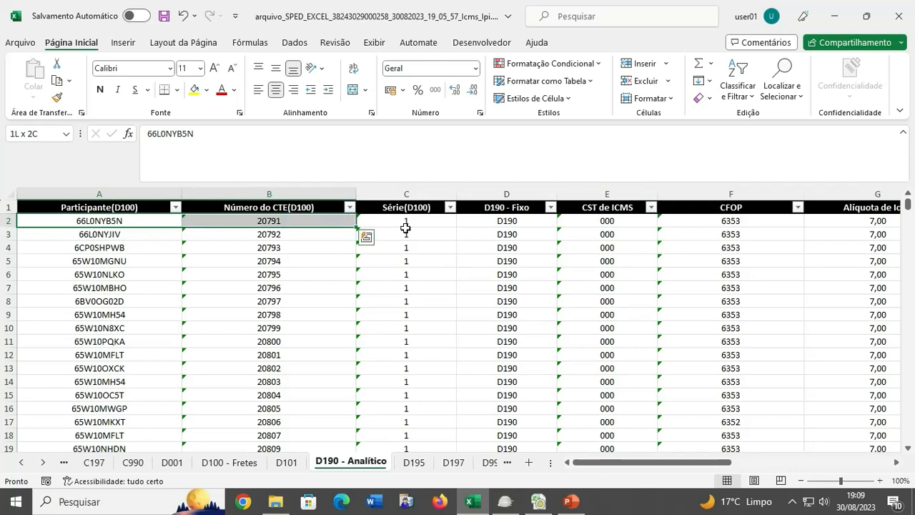
{"action": "key", "text": "shift+Right"}
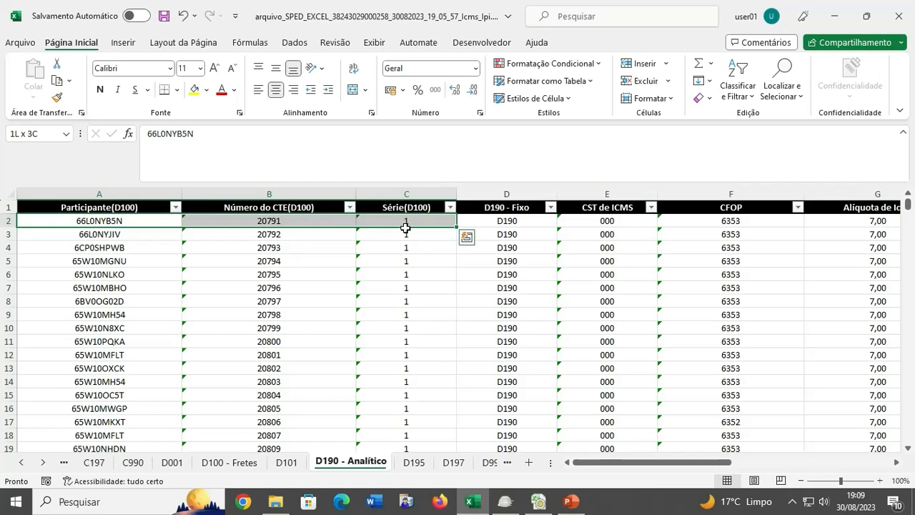
{"action": "key", "text": "ctrl+shift+Down"}
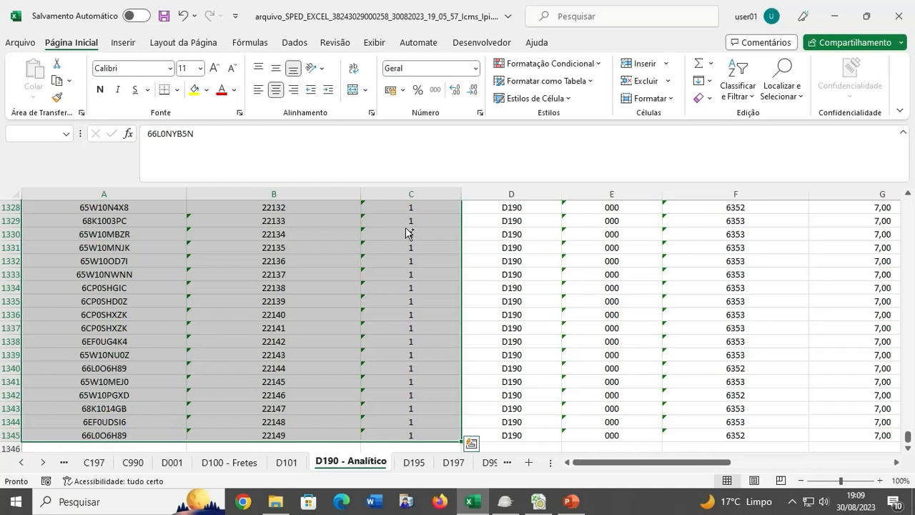
{"action": "key", "text": "ctrl+c"}
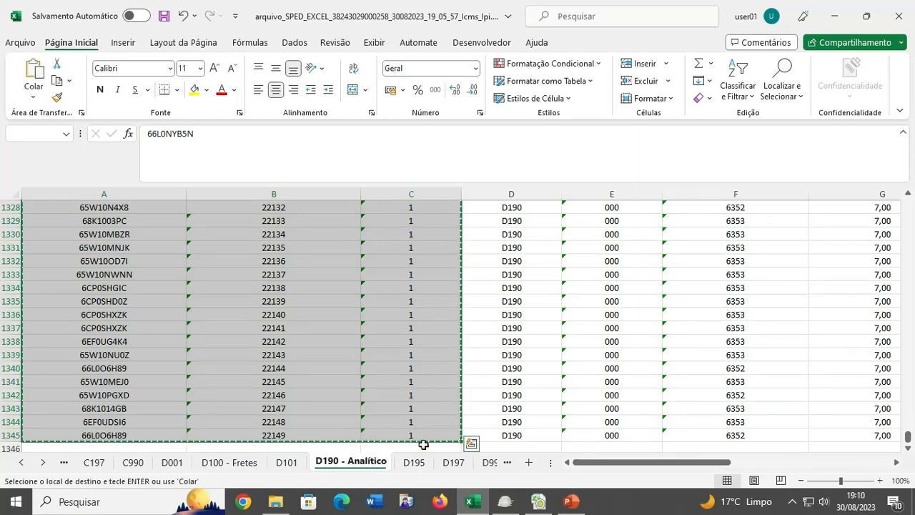
Step: Paste the copied CT-e identification columns into sheet D195 starting at A2, and check down to the last pasted row
{"action": "left_click", "coordinate": [413, 463]}
{"action": "left_click", "coordinate": [286, 308]}
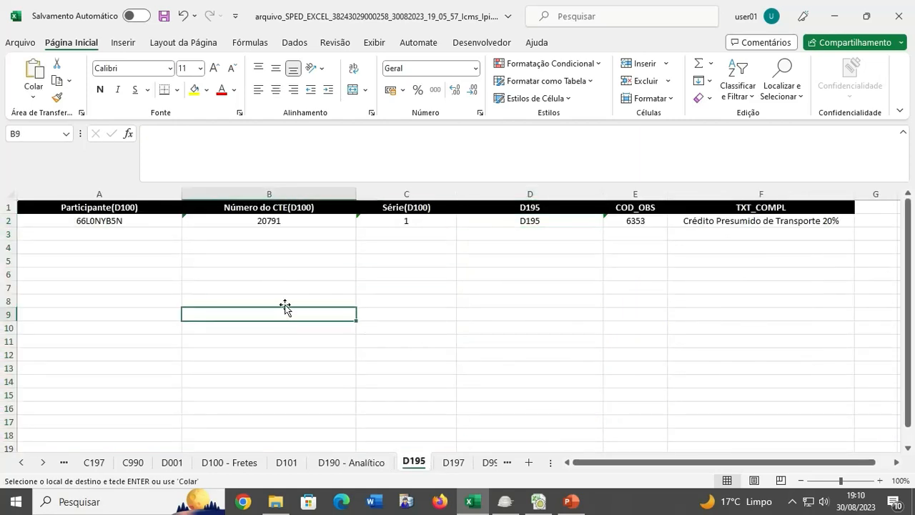
{"action": "left_click", "coordinate": [104, 223]}
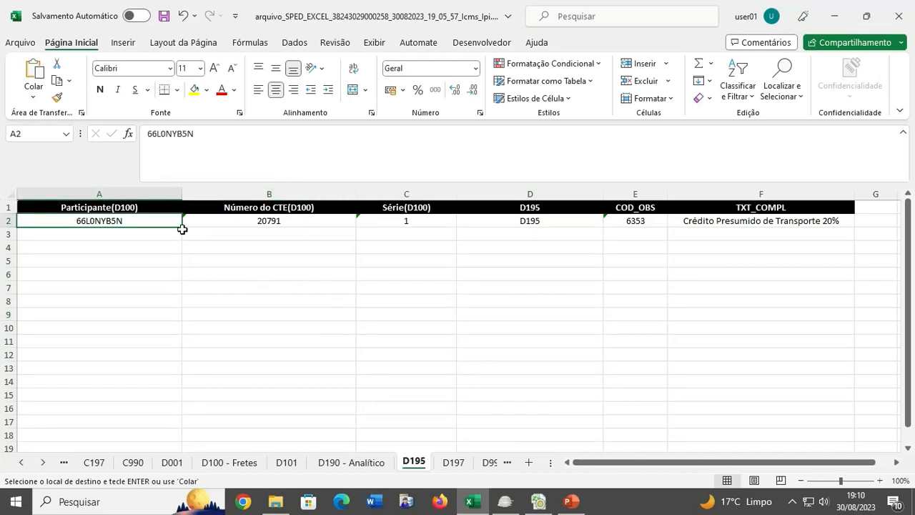
{"action": "left_click_drag", "start_coordinate": [183, 229], "coordinate": [183, 229]}
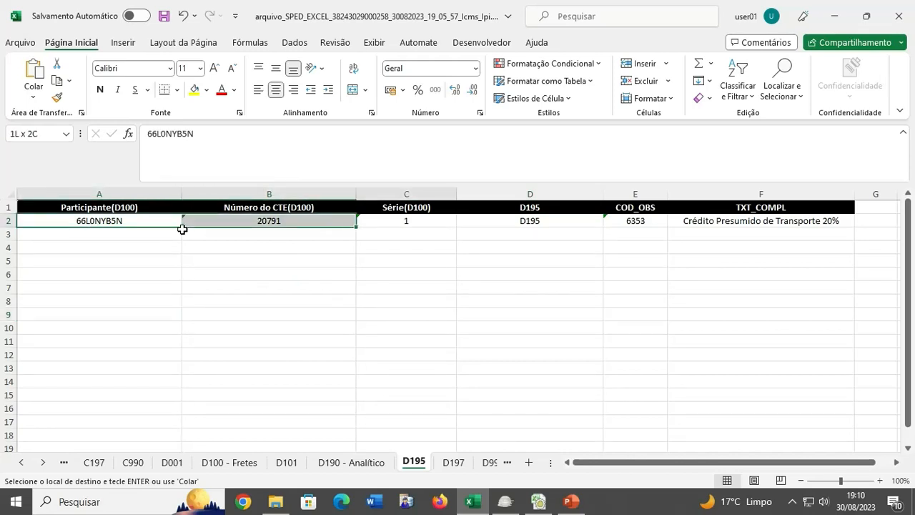
{"action": "key", "text": "shift+Right"}
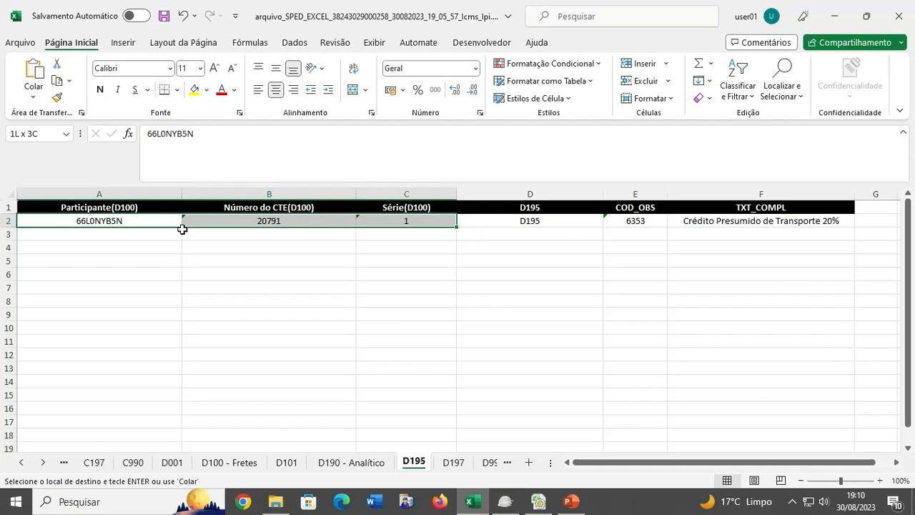
{"action": "key", "text": "ctrl+v"}
{"action": "key", "text": "Left"}
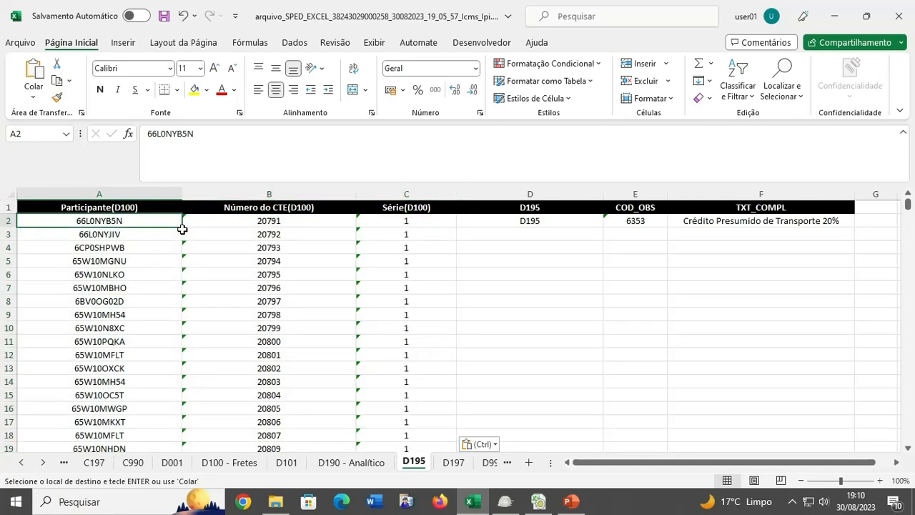
{"action": "key", "text": "ctrl+Down"}
{"action": "key", "text": "ctrl+Up"}
{"action": "key", "text": "Down"}
{"action": "key", "text": "ctrl+Down"}
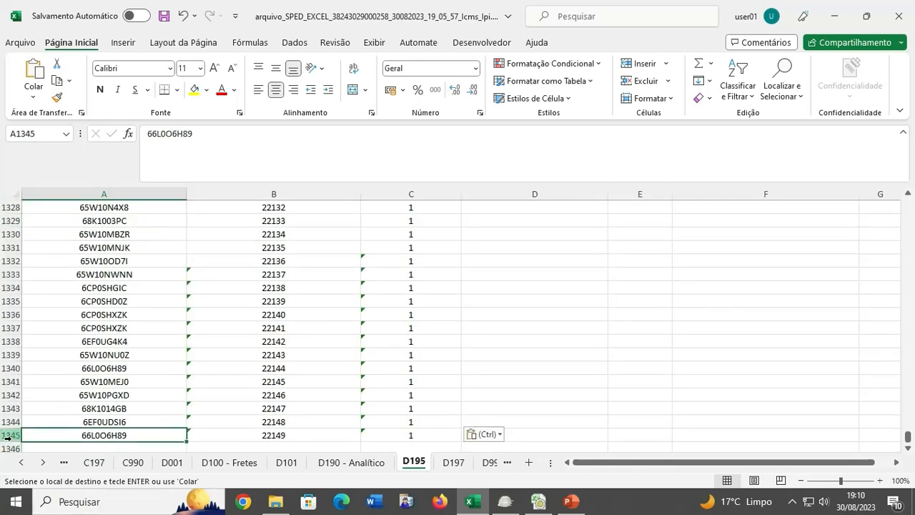
Step: Check the first and last pasted CT-e rows of sheet D195, comparing the header area with row 1345
{"action": "left_click", "coordinate": [93, 422]}
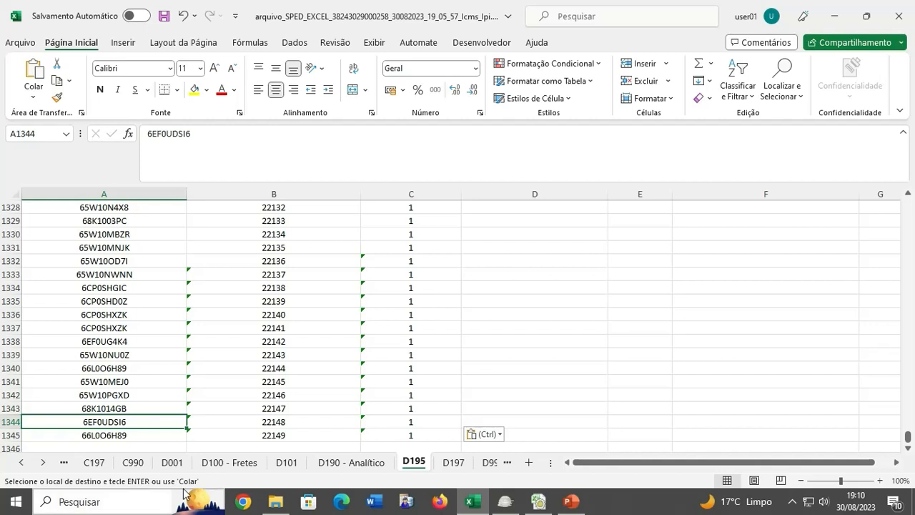
{"action": "key", "text": "Up"}
{"action": "key", "text": "ctrl"}
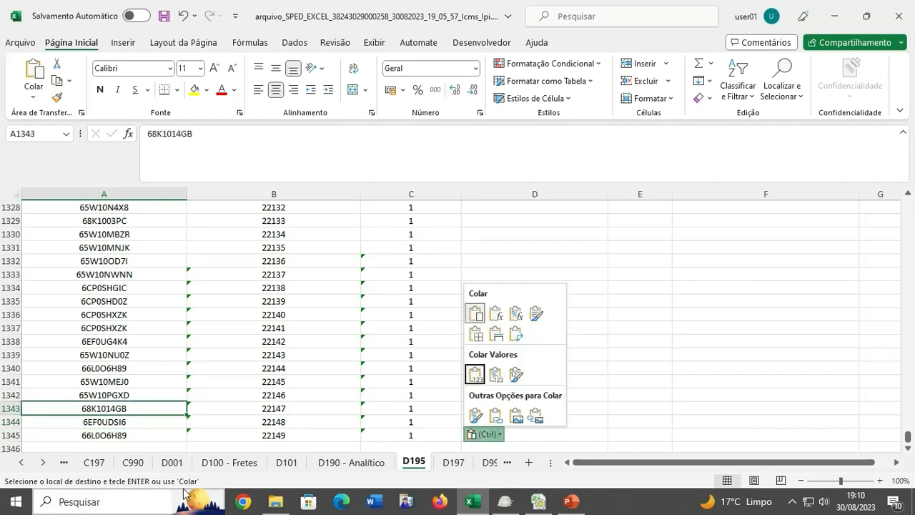
{"action": "left_click", "coordinate": [136, 351]}
{"action": "left_click", "coordinate": [138, 352]}
{"action": "key", "text": "ctrl+Home"}
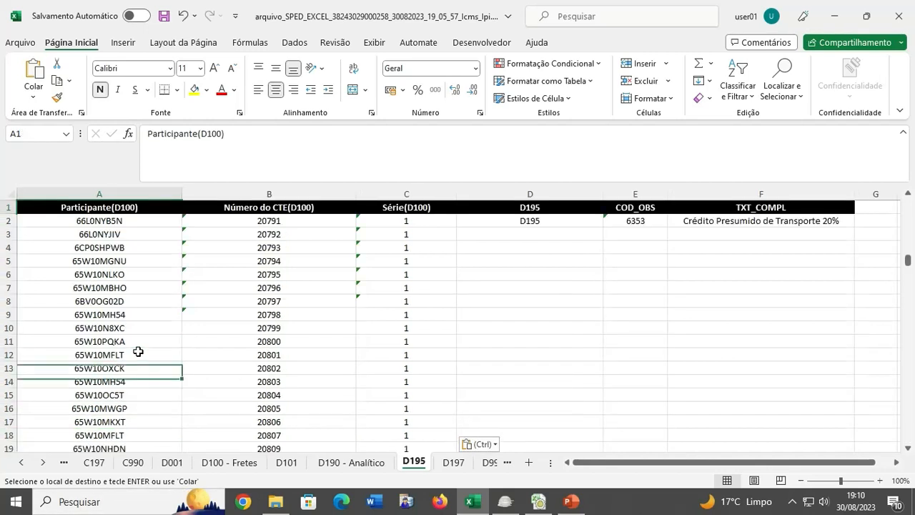
{"action": "key", "text": "ctrl+Down"}
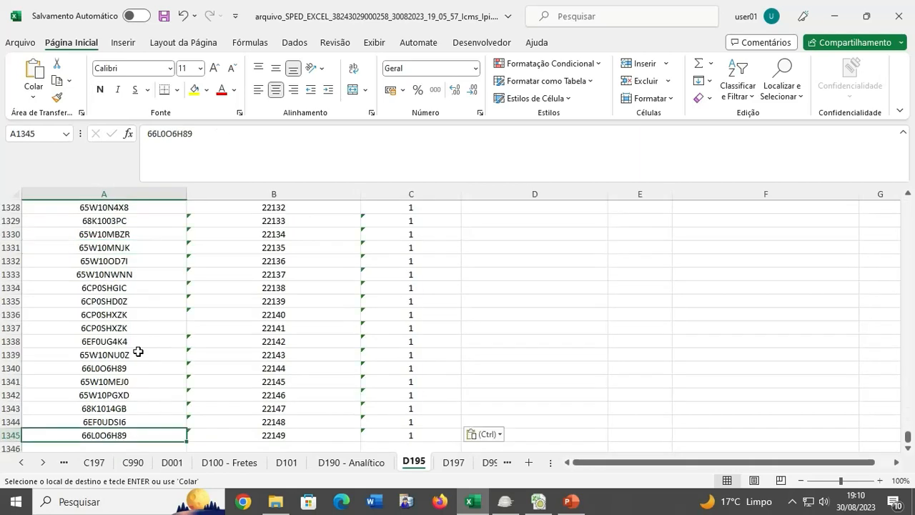
{"action": "key", "text": "ctrl+Home"}
{"action": "key", "text": "Right"}
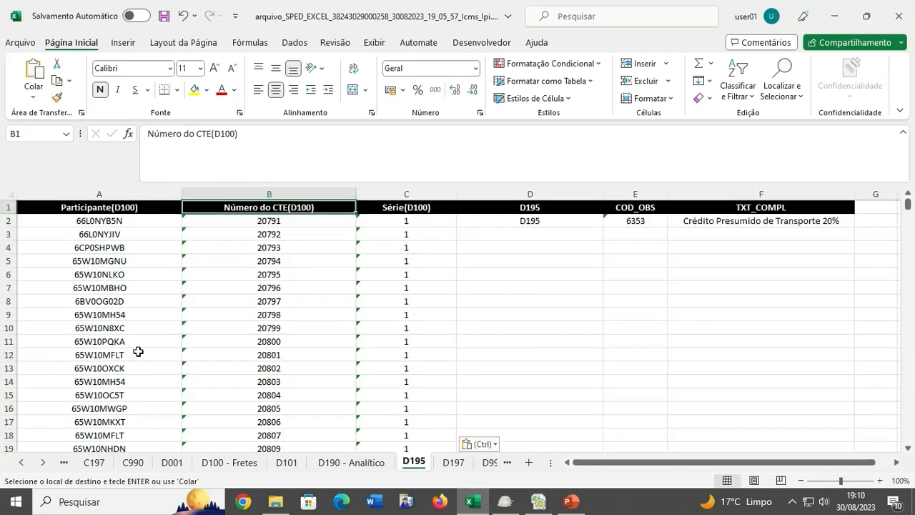
Step: Copy the D195 register code from D2 into D1345, the last record row of sheet D195
{"action": "key", "text": "Down"}
{"action": "key", "text": "Right"}
{"action": "key", "text": "Right"}
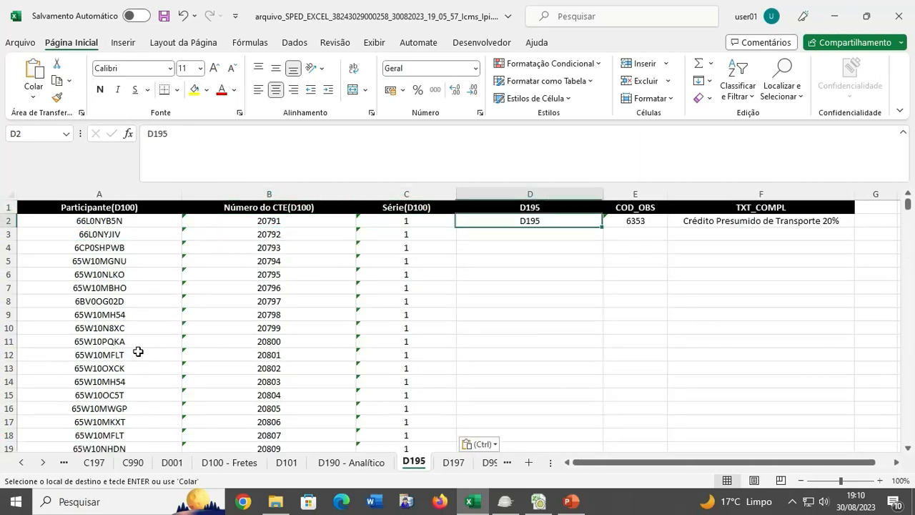
{"action": "key", "text": "Left"}
{"action": "key", "text": "ctrl+Down"}
{"action": "key", "text": "Right"}
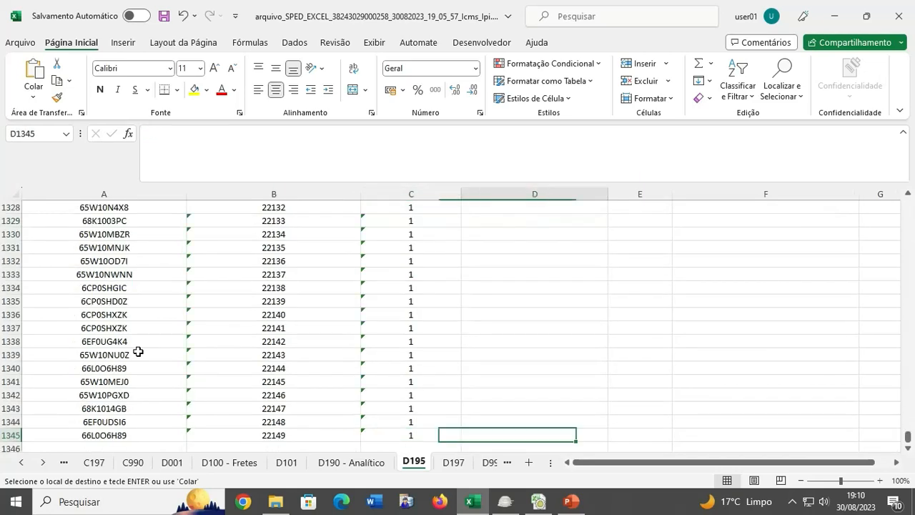
{"action": "key", "text": "ctrl+v"}
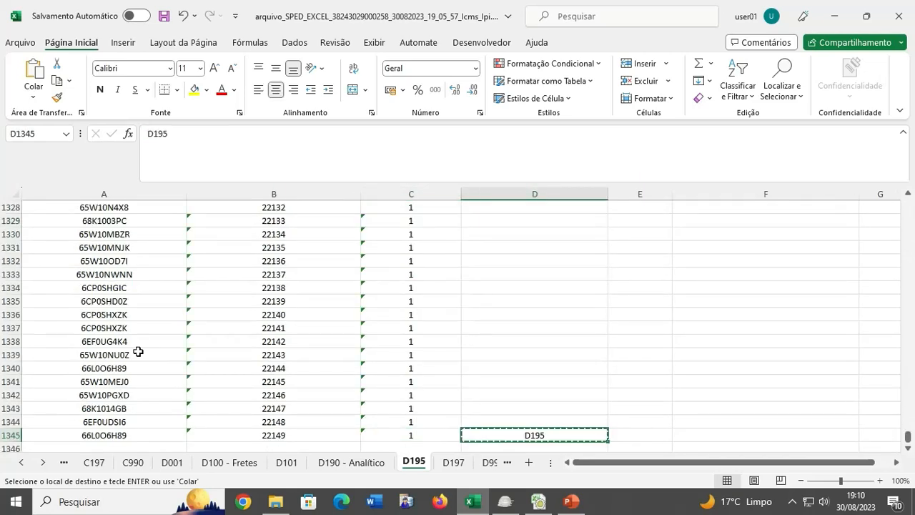
Step: Copy the D195 code from D2 once more and paste it over D1345
{"action": "key", "text": "ctrl+shift+Up"}
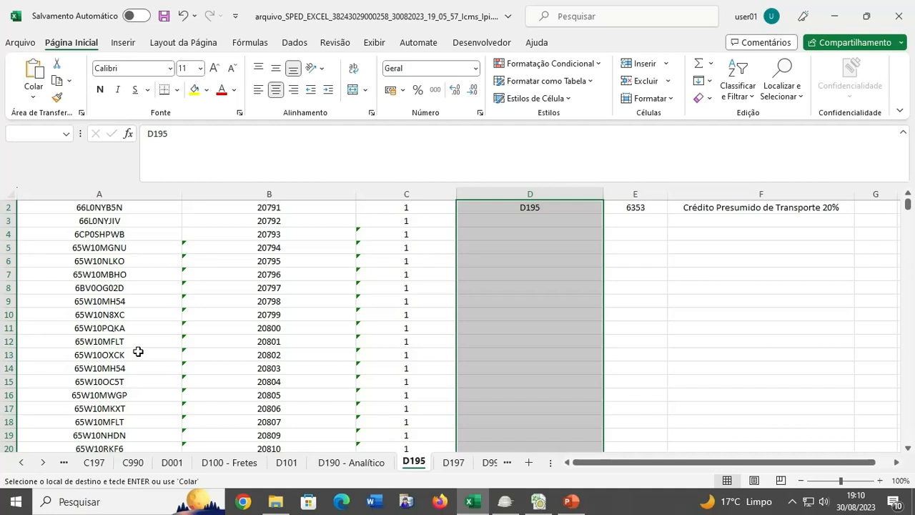
{"action": "scroll", "coordinate": [138, 352], "scroll_direction": "up", "scroll_amount": 1}
{"action": "left_click", "coordinate": [547, 221]}
{"action": "key", "text": "ctrl+c"}
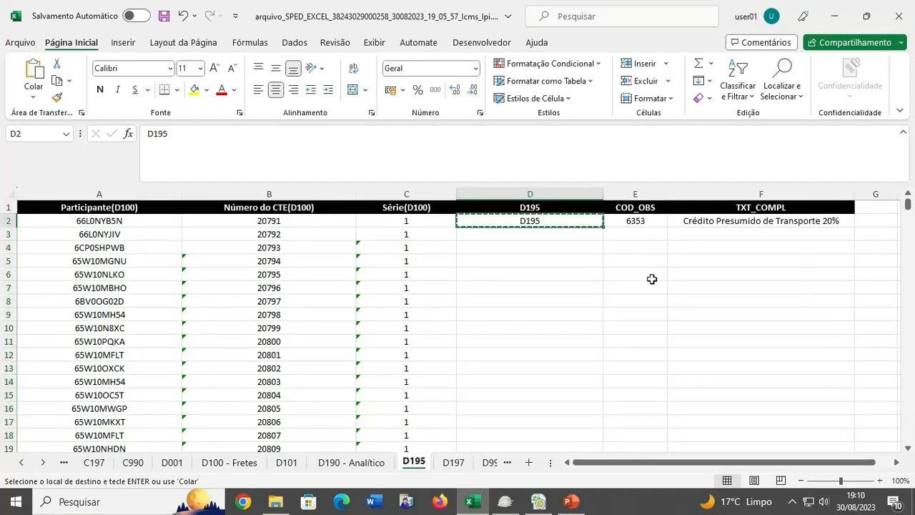
{"action": "key", "text": "Left"}
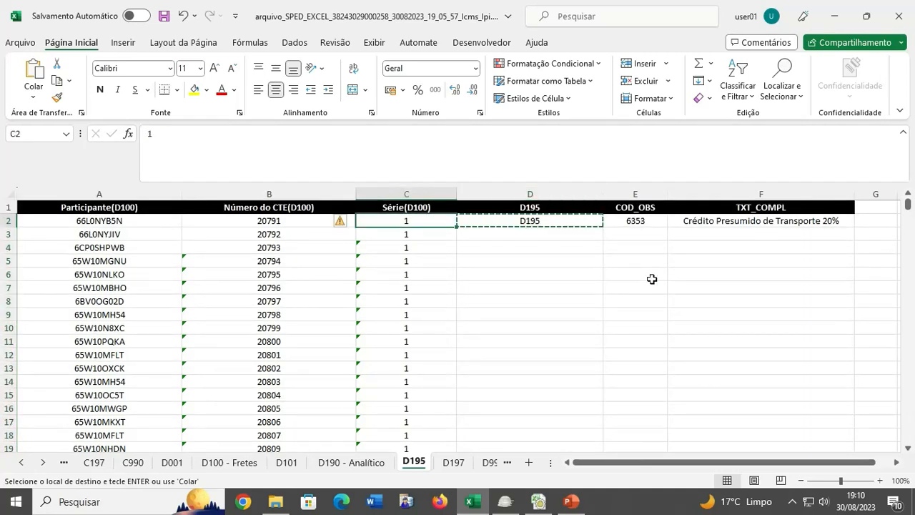
{"action": "key", "text": "ctrl+Down"}
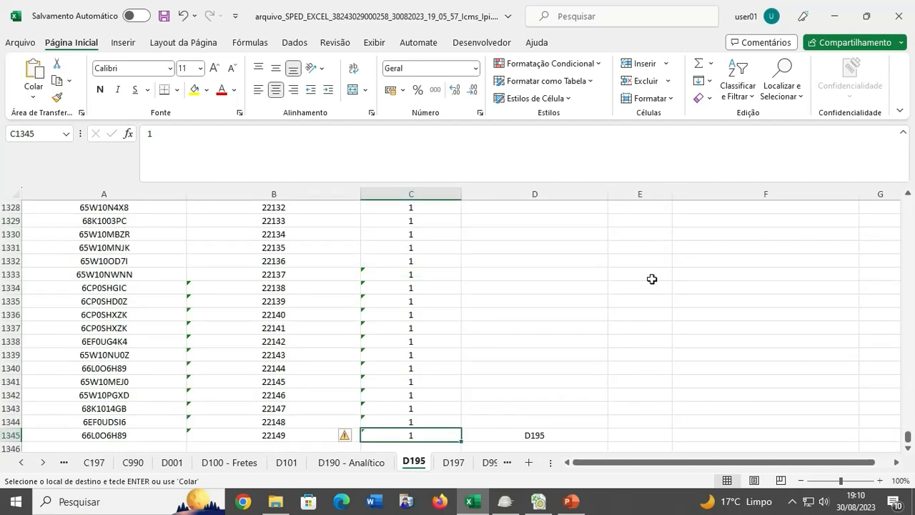
{"action": "key", "text": "Right"}
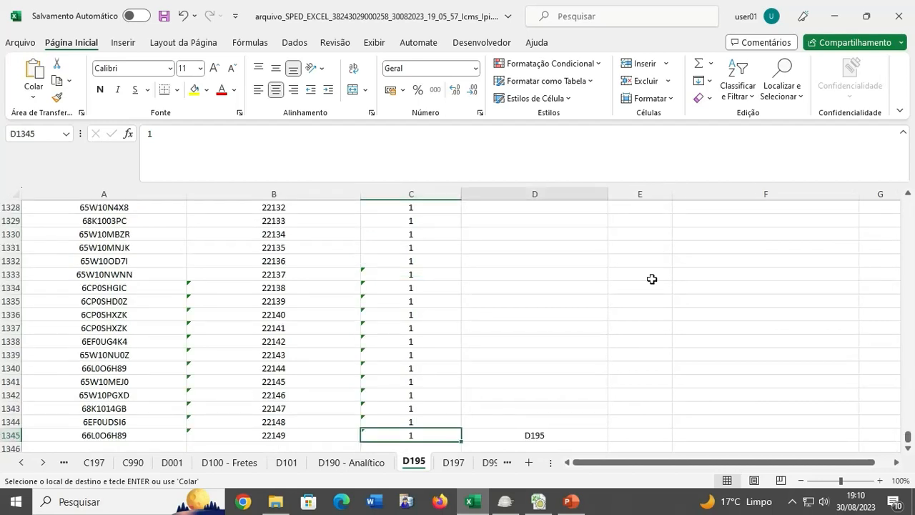
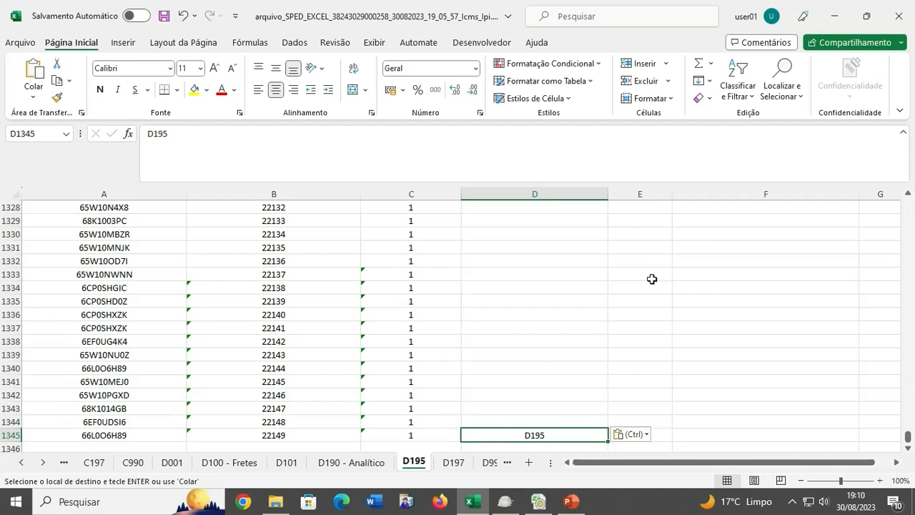
Step: Try pasting the D195 code from D1345 upward over the empty cells of column D, and undo the paste
{"action": "key", "text": "ctrl+c"}
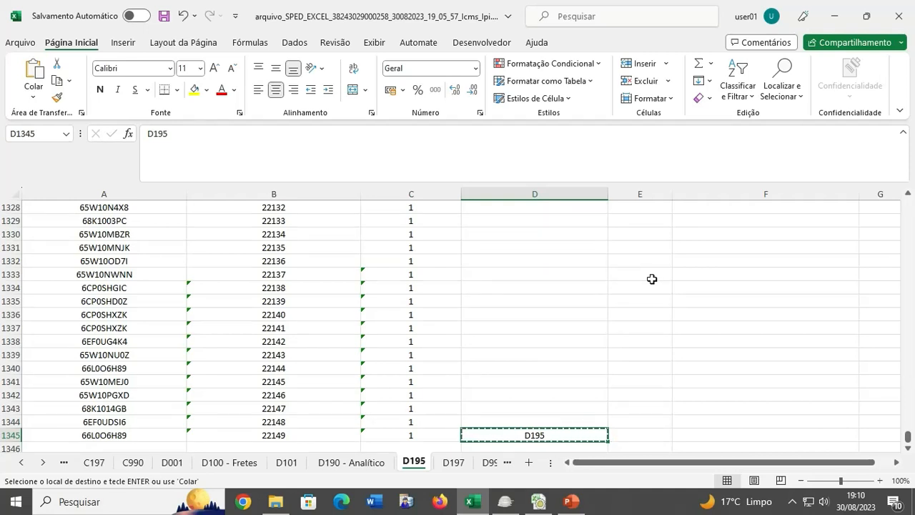
{"action": "key", "text": "ctrl+shift+Up"}
{"action": "key", "text": "ctrl+v"}
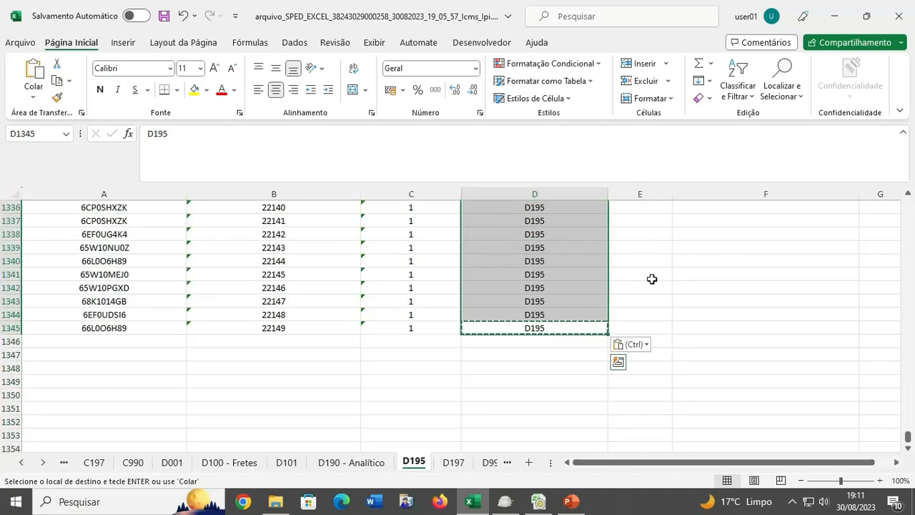
{"action": "key", "text": "Delete"}
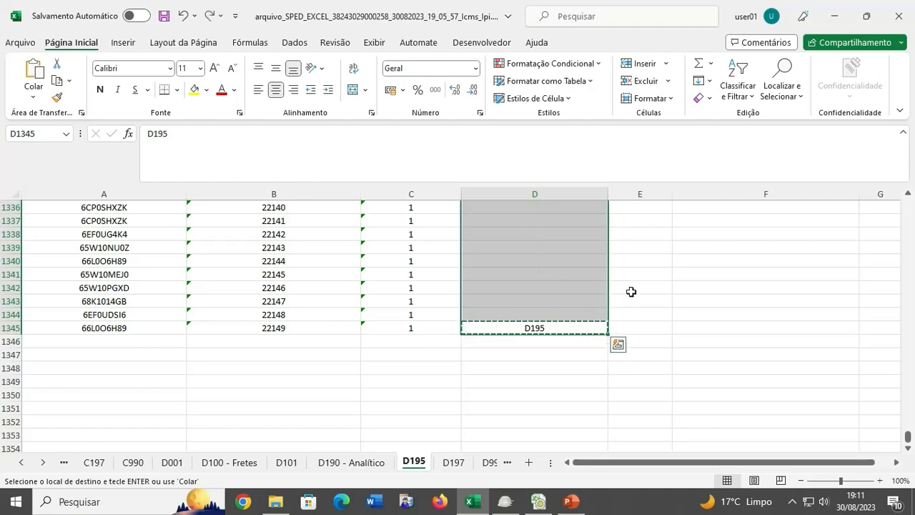
Step: Try to autofill the D195 code from D2 down to D19 on sheet D195
{"action": "scroll", "coordinate": [749, 271], "scroll_direction": "up", "scroll_amount": 5}
{"action": "left_click", "coordinate": [747, 271]}
{"action": "scroll", "coordinate": [744, 262], "scroll_direction": "up", "scroll_amount": 20}
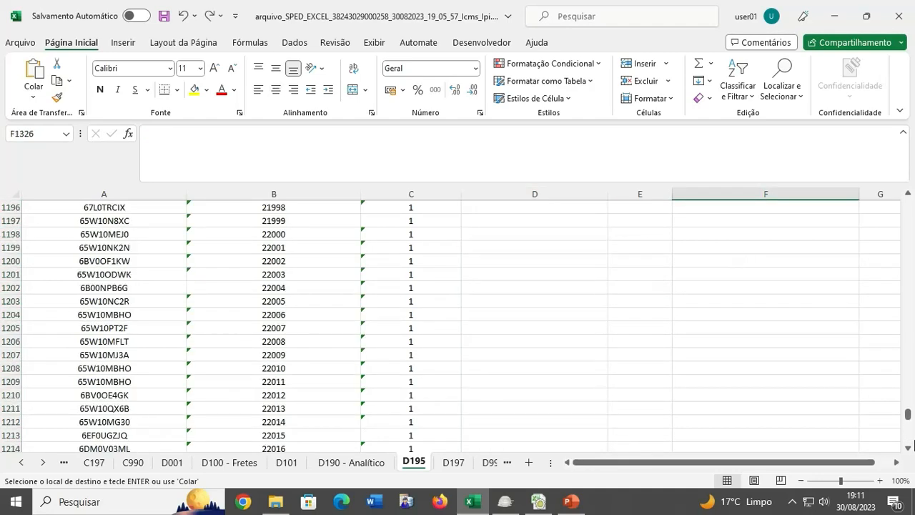
{"action": "left_click_drag", "start_coordinate": [908, 415], "coordinate": [667, 243]}
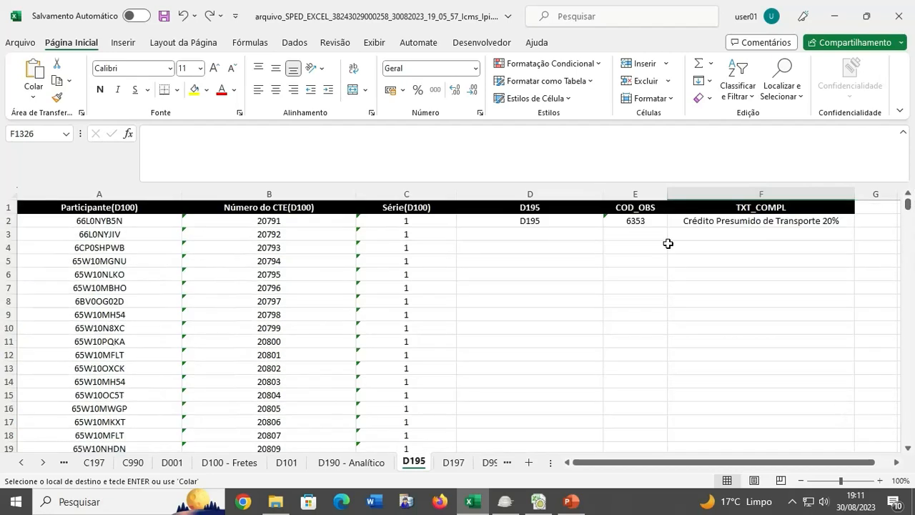
{"action": "left_click", "coordinate": [579, 219]}
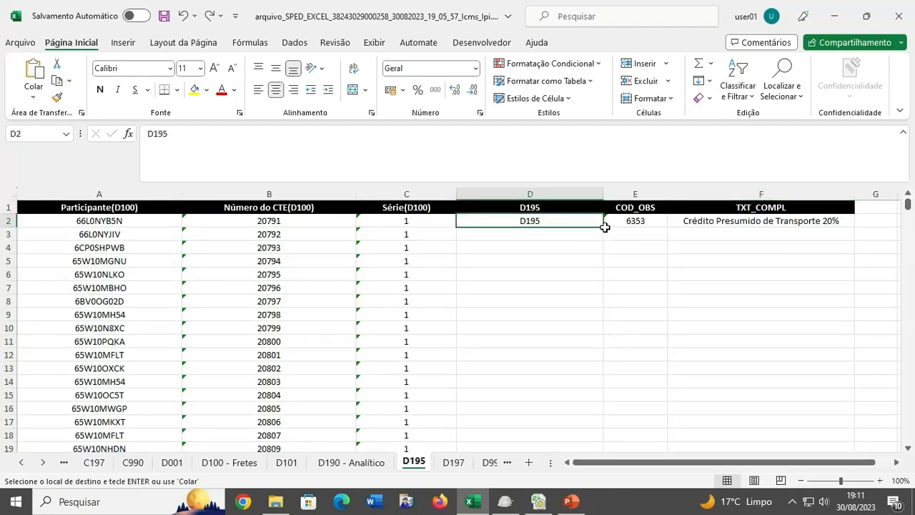
{"action": "left_click_drag", "start_coordinate": [605, 226], "coordinate": [605, 422]}
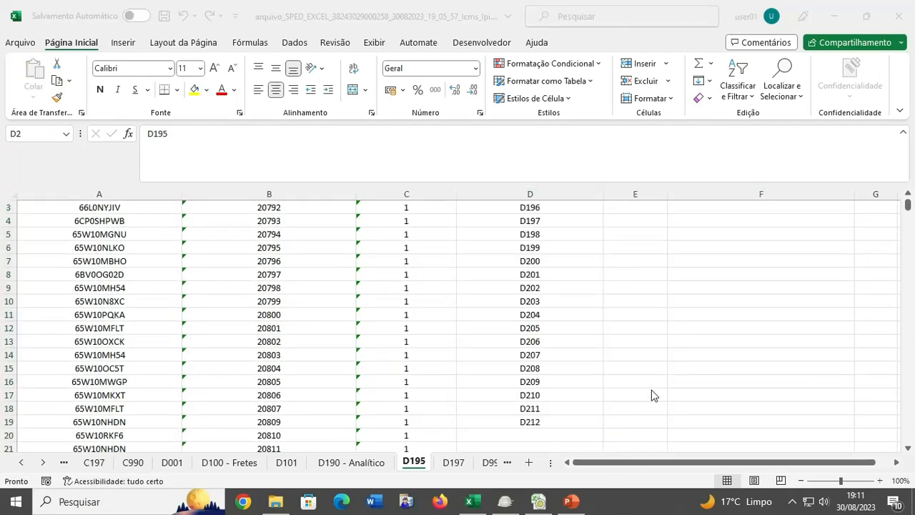
{"action": "scroll", "coordinate": [651, 395], "scroll_direction": "up", "scroll_amount": 1}
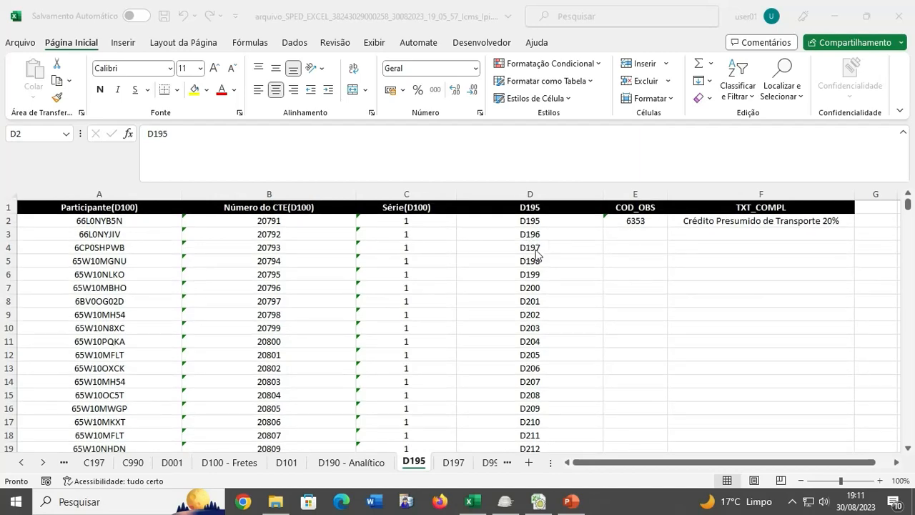
Step: Fill D3 with the D195 code as copied cells instead of a series, and extend the identical code down to D371
{"action": "left_click", "coordinate": [593, 222]}
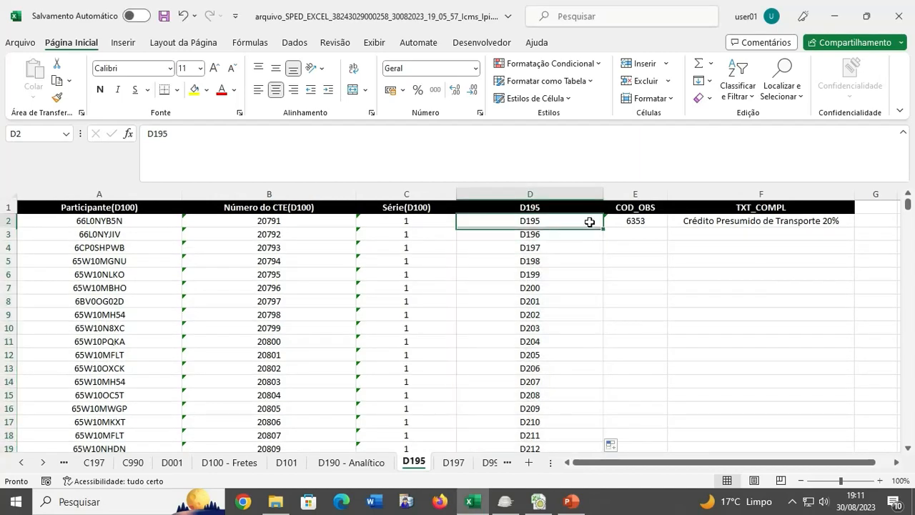
{"action": "left_click_drag", "start_coordinate": [605, 226], "coordinate": [604, 239]}
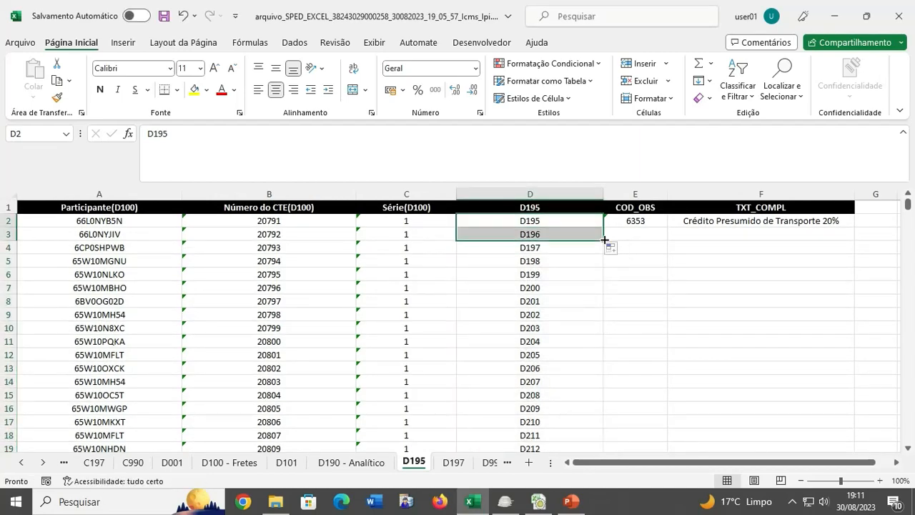
{"action": "left_click", "coordinate": [622, 250]}
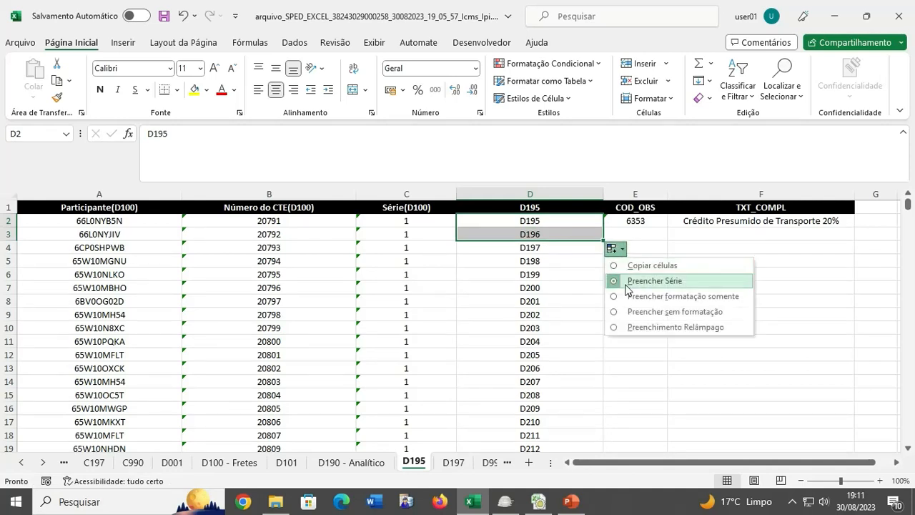
{"action": "left_click", "coordinate": [630, 266]}
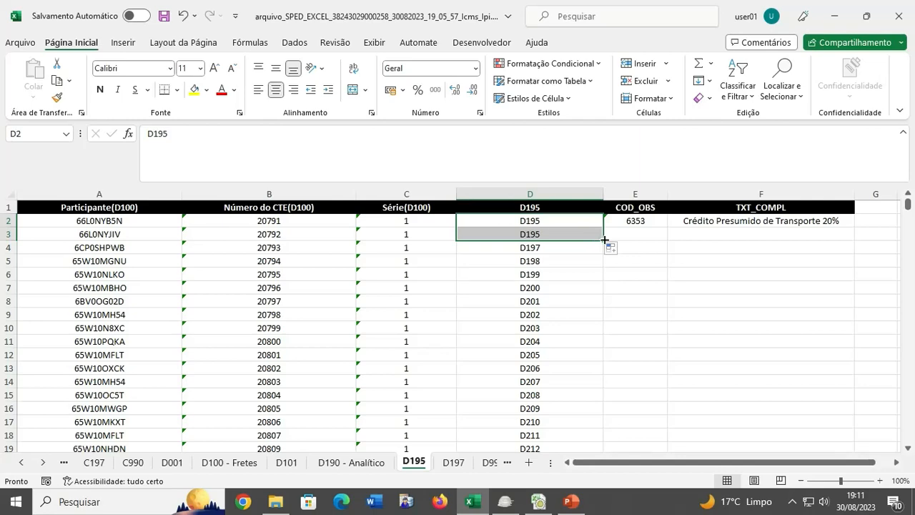
{"action": "left_click_drag", "start_coordinate": [604, 240], "coordinate": [602, 513]}
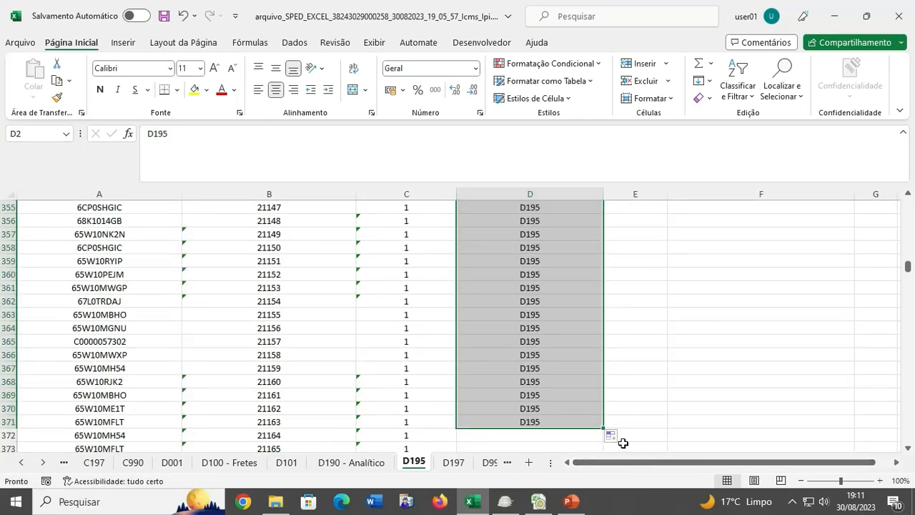
Step: Copy the D195 code from D371 and paste it through D1345 to complete column D
{"action": "scroll", "coordinate": [682, 366], "scroll_direction": "down", "scroll_amount": 3}
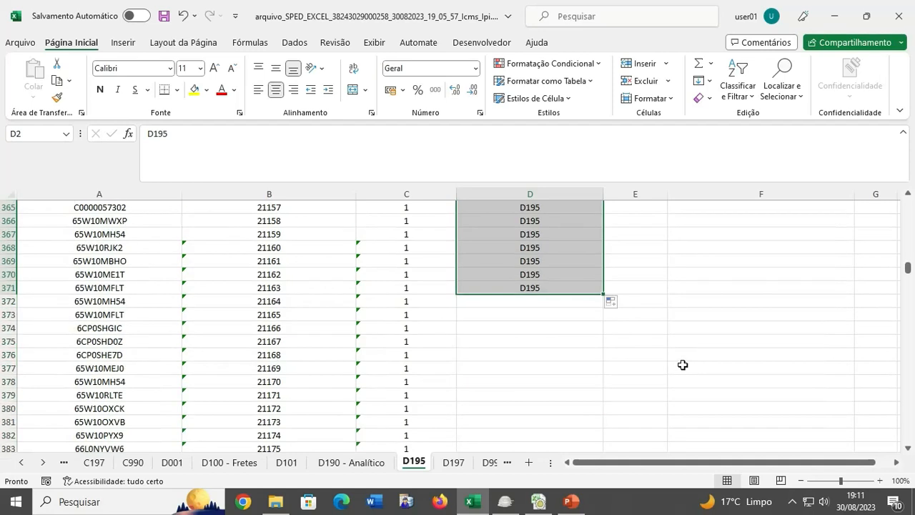
{"action": "left_click", "coordinate": [679, 329]}
{"action": "left_click", "coordinate": [550, 288]}
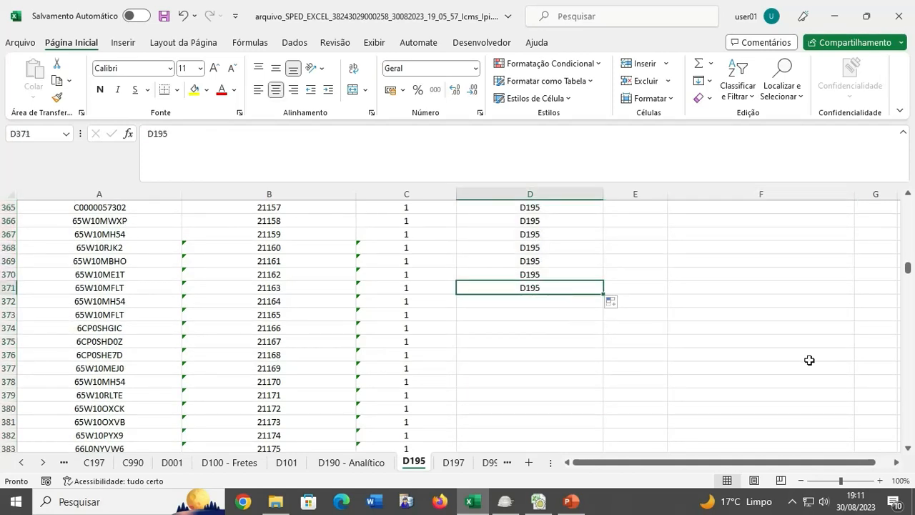
{"action": "key", "text": "ctrl+c"}
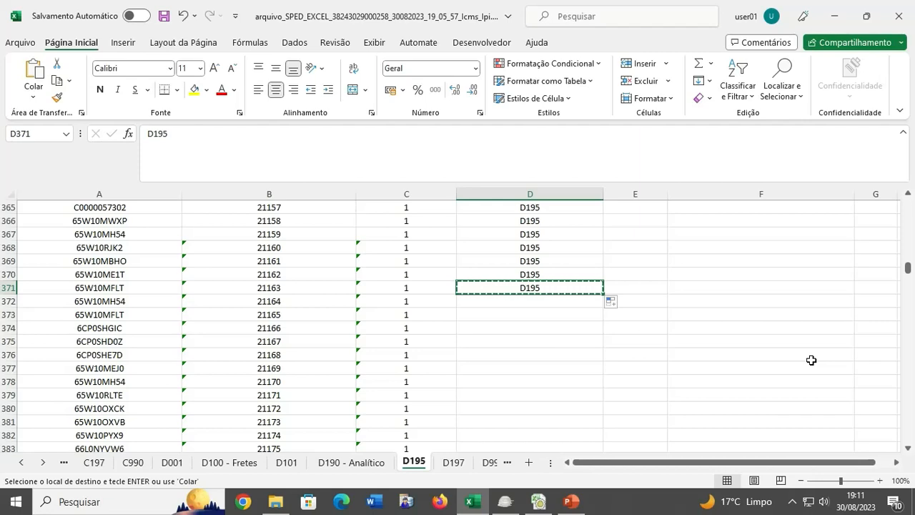
{"action": "key", "text": "ctrl+shift+Down"}
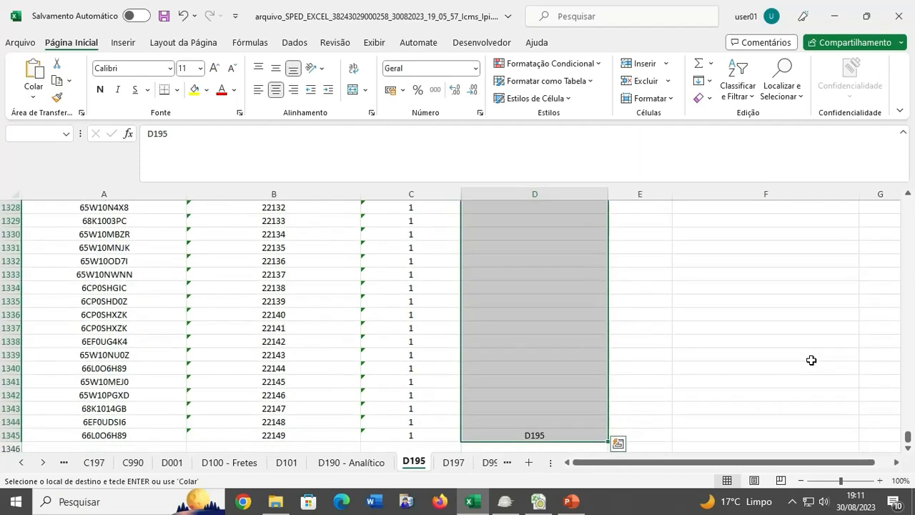
{"action": "key", "text": "ctrl+v"}
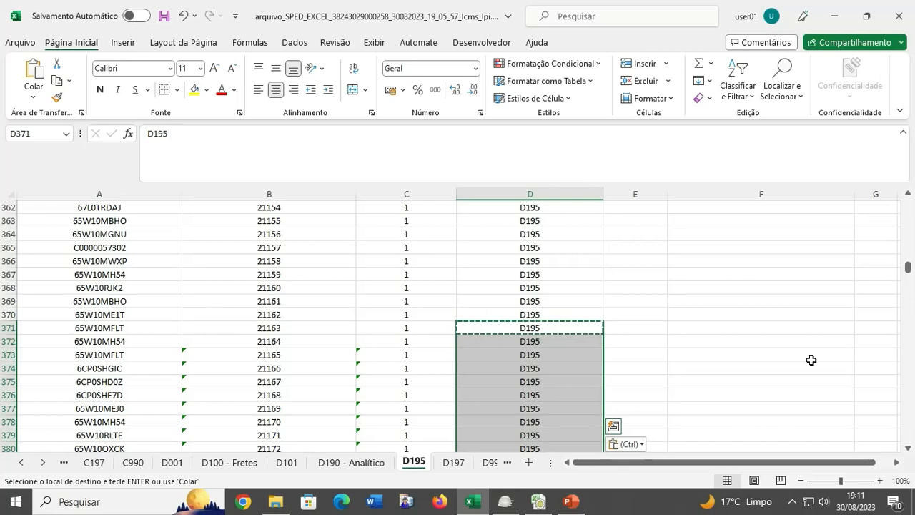
Step: Return to the COD_OBS column at the beginning of sheet D195 and save the workbook
{"action": "key", "text": "ctrl+Up"}
{"action": "key", "text": "Right"}
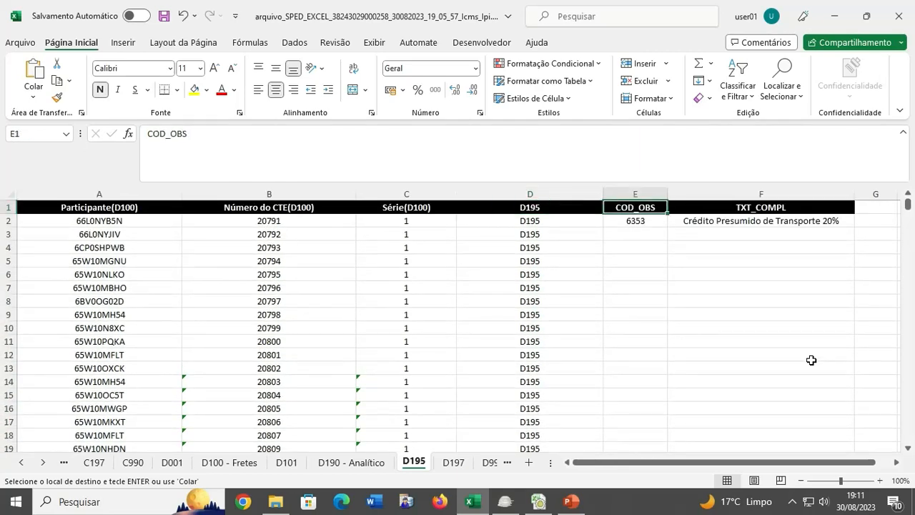
{"action": "left_click", "coordinate": [164, 15]}
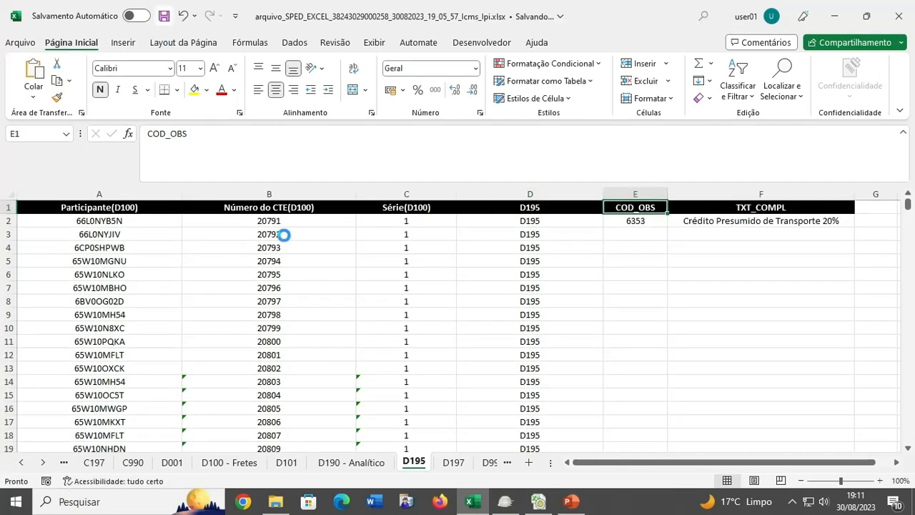
{"action": "left_click", "coordinate": [638, 272]}
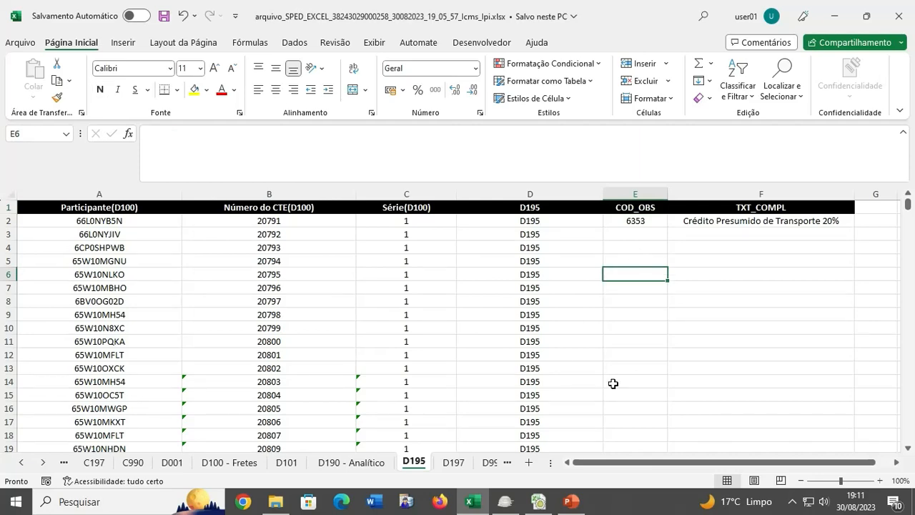
Step: Copy all the CFOP values from F2 to F1345 on sheet D190 - Analítico
{"action": "left_click", "coordinate": [350, 464]}
{"action": "left_click", "coordinate": [698, 316]}
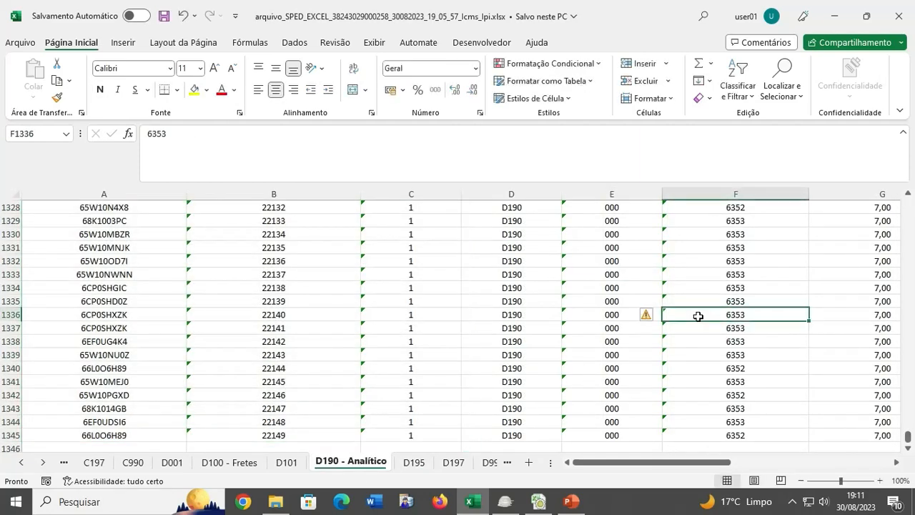
{"action": "key", "text": "ctrl+Up"}
{"action": "key", "text": "Down"}
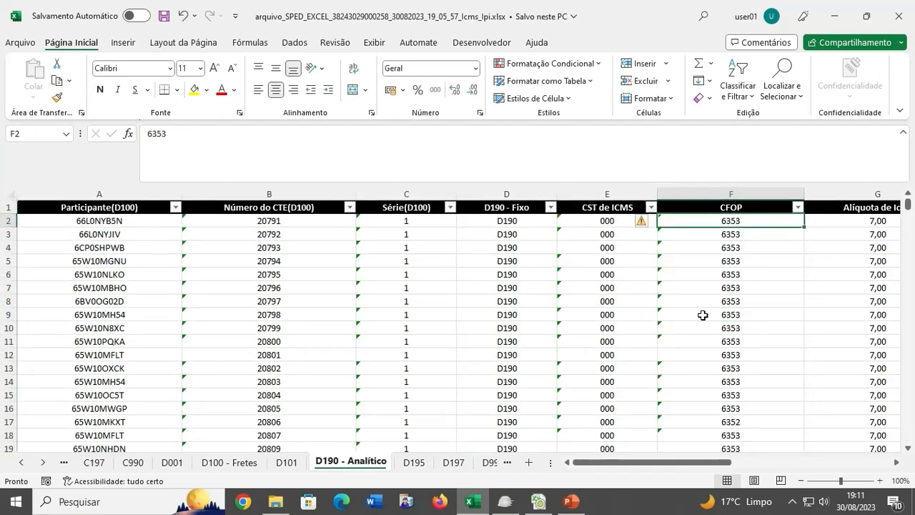
{"action": "left_click", "coordinate": [703, 315]}
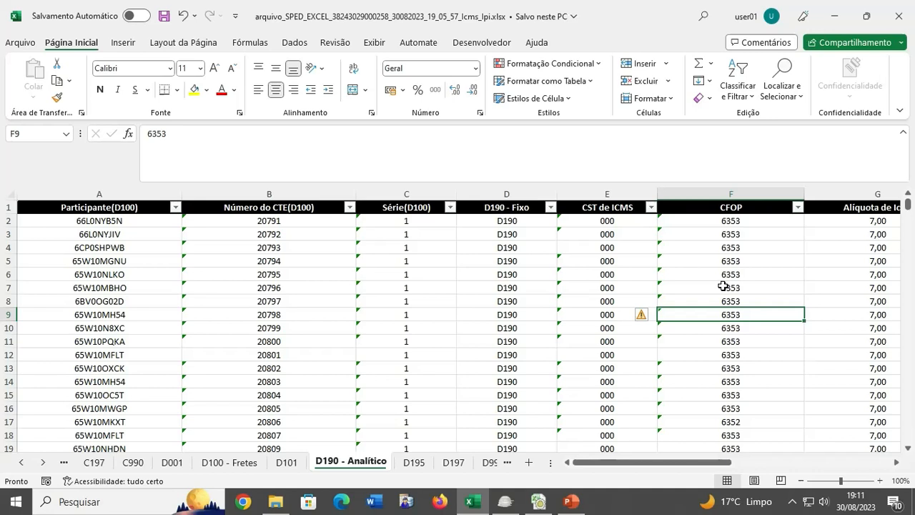
{"action": "left_click", "coordinate": [743, 225]}
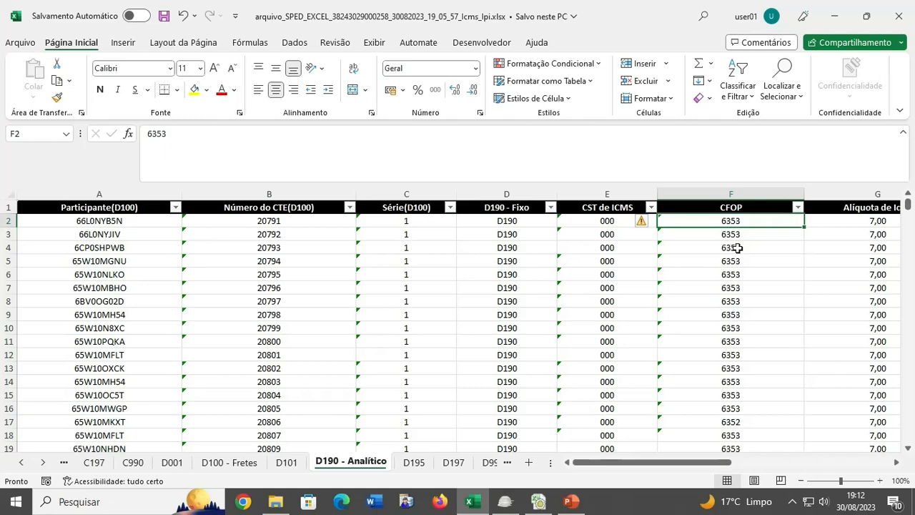
{"action": "key", "text": "ctrl+c"}
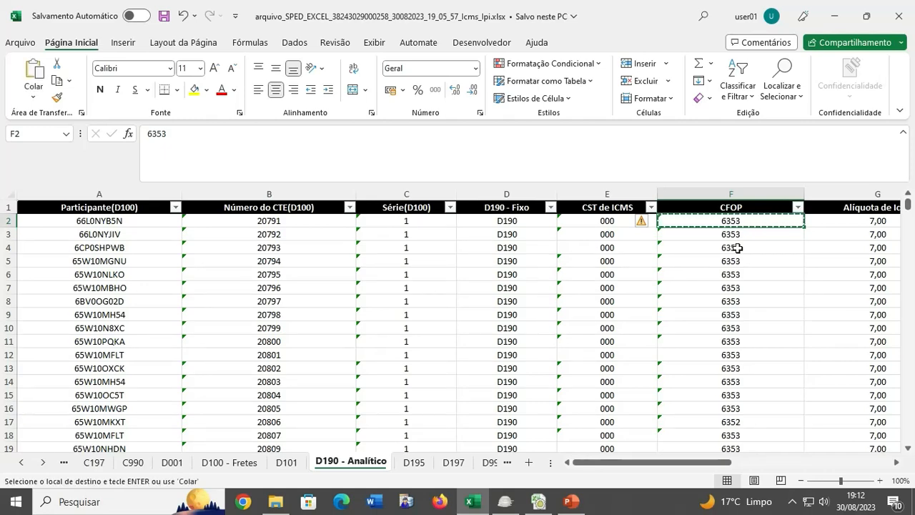
{"action": "key", "text": "ctrl+shift+Down"}
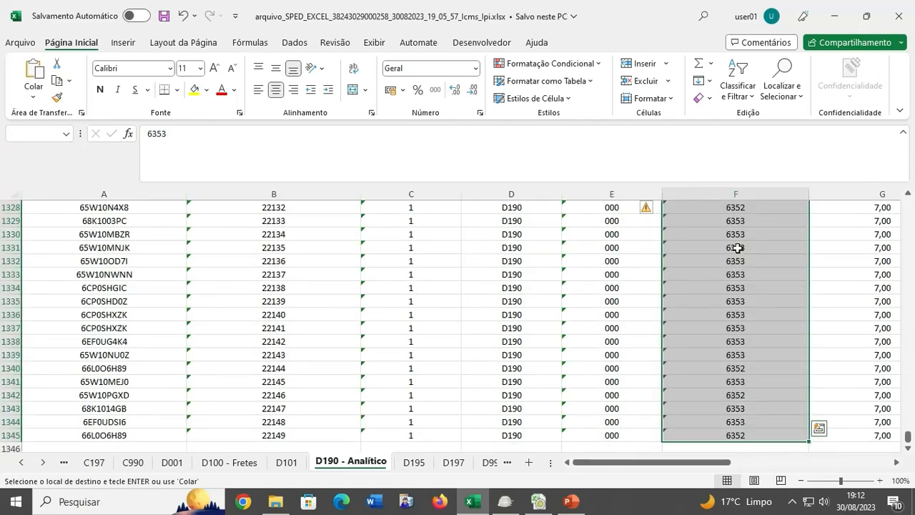
{"action": "key", "text": "ctrl+c"}
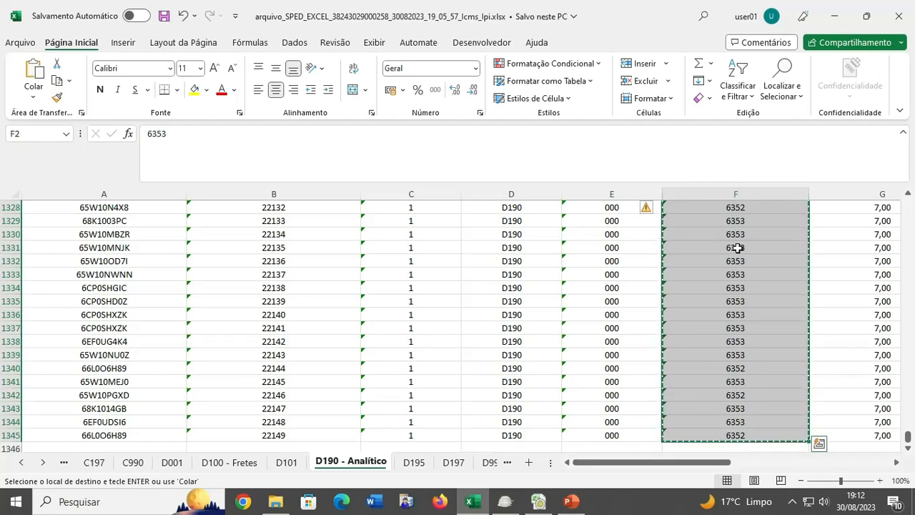
Step: Paste the copied CFOP values into the COD_OBS column of sheet D195, starting at E2
{"action": "left_click", "coordinate": [415, 462]}
{"action": "left_click", "coordinate": [628, 221]}
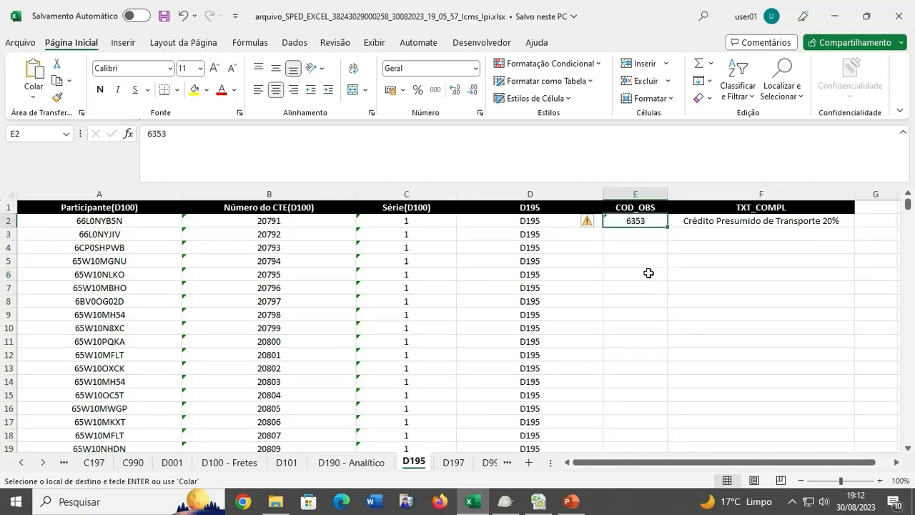
{"action": "key", "text": "ctrl+v"}
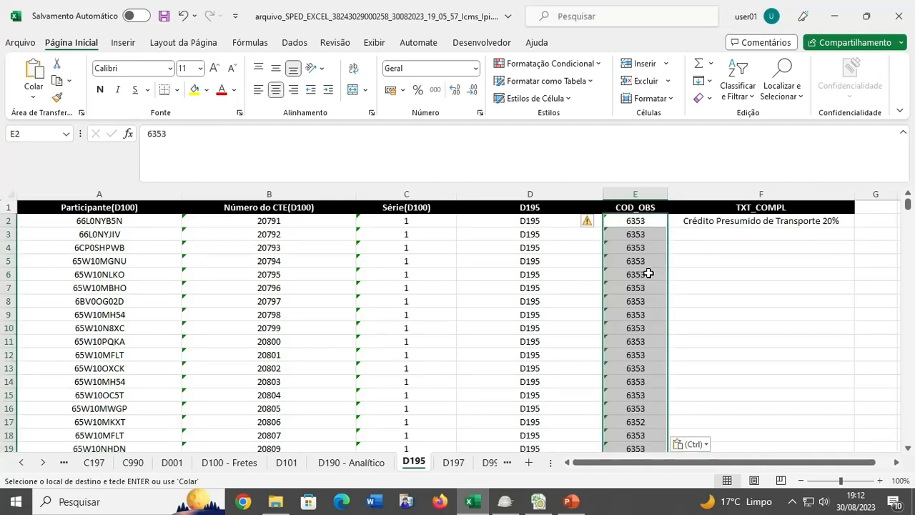
Step: Copy the text "Crédito Presumido de Transporte 20%" from F2 to the column's last record row, F1345
{"action": "double_click", "coordinate": [715, 310]}
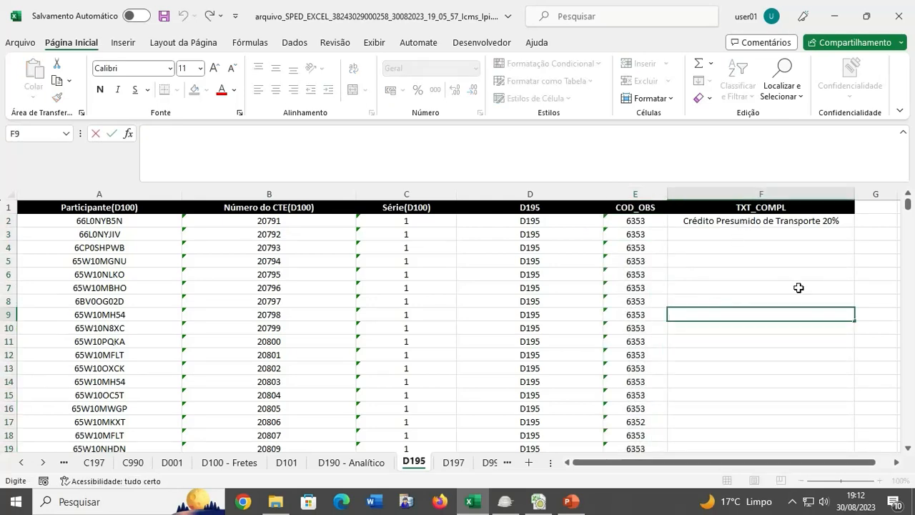
{"action": "left_click", "coordinate": [760, 224]}
{"action": "key", "text": "F2"}
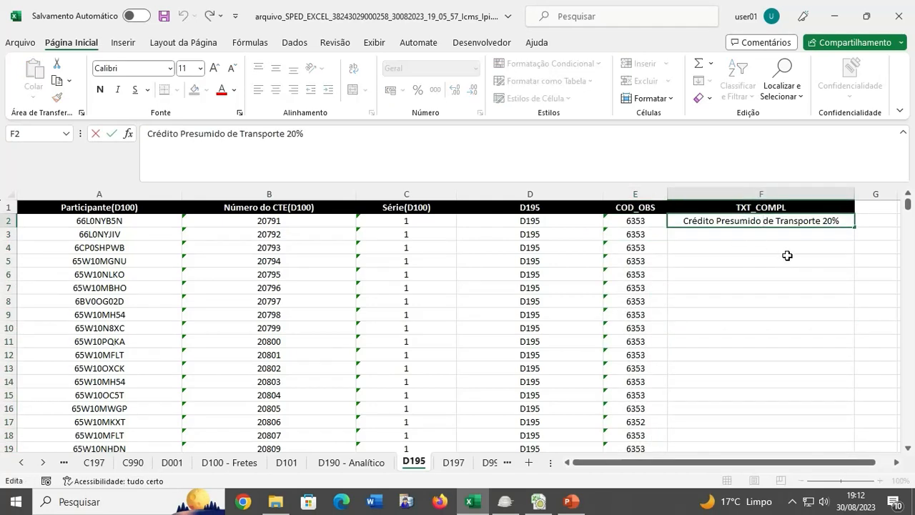
{"action": "key", "text": "Return"}
{"action": "key", "text": "Up"}
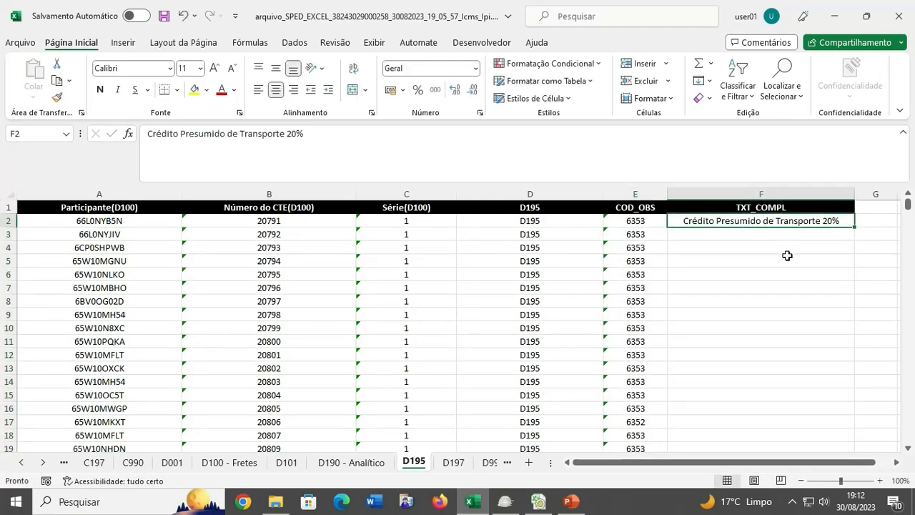
{"action": "key", "text": "ctrl+c"}
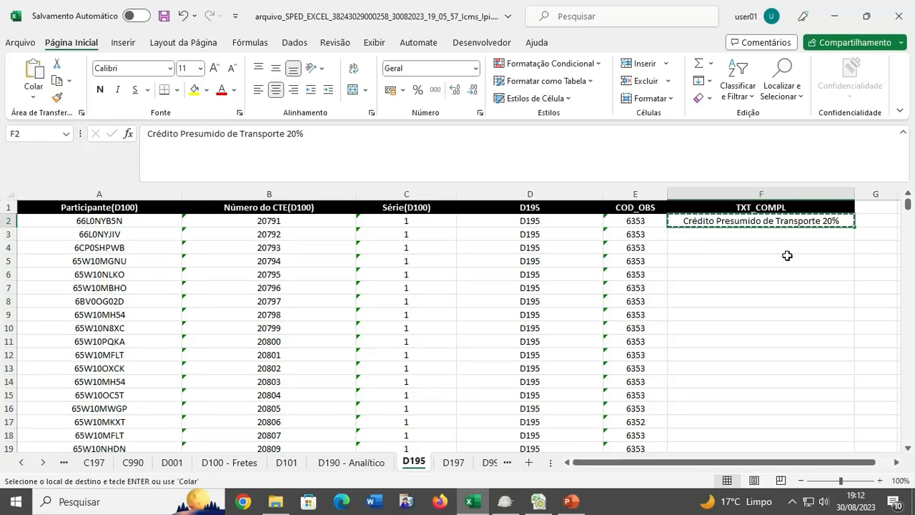
{"action": "key", "text": "Left"}
{"action": "key", "text": "ctrl+Down"}
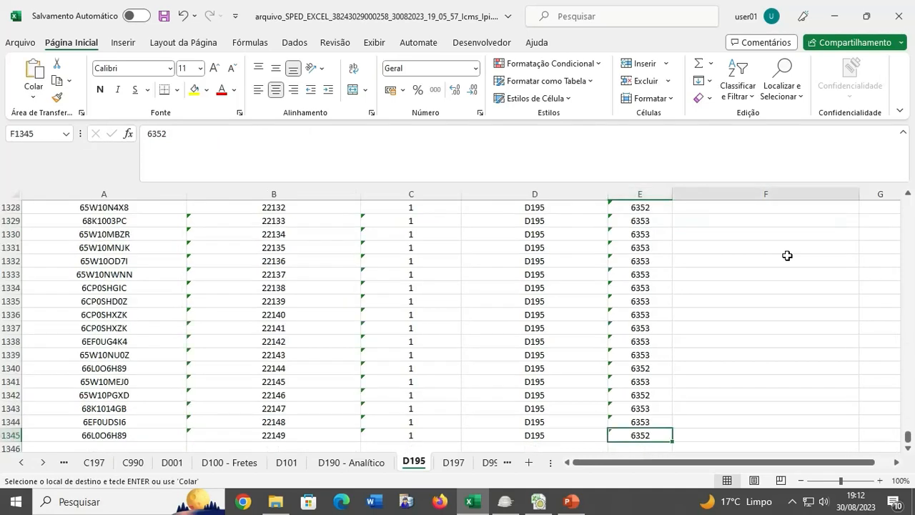
{"action": "key", "text": "Right"}
{"action": "key", "text": "ctrl+v"}
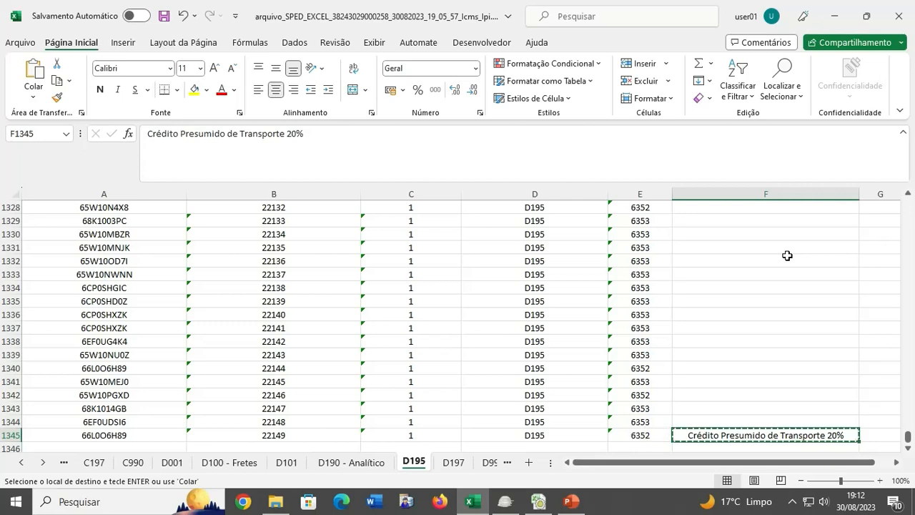
Step: Fill the TXT_COMPL cells between F2 and F1345 with the same text and save the workbook
{"action": "key", "text": "ctrl+shift+Up"}
{"action": "key", "text": "ctrl+v"}
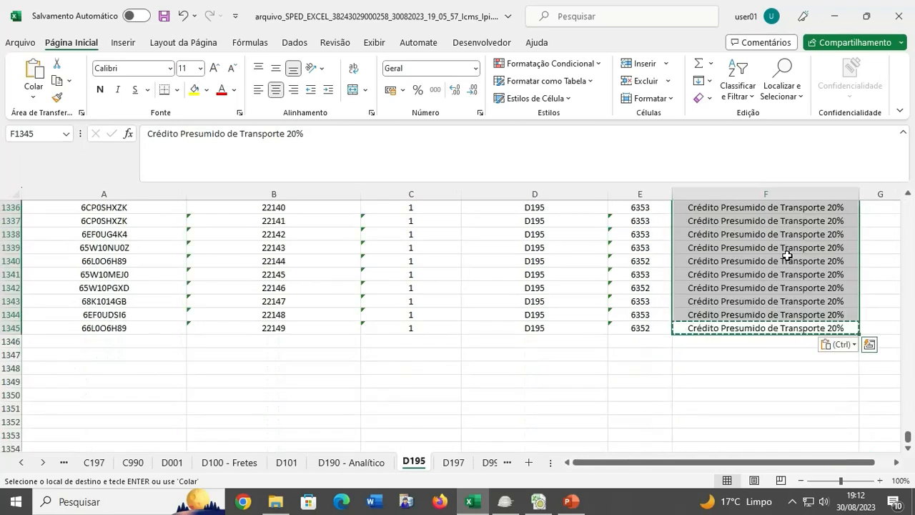
{"action": "key", "text": "ctrl+Up"}
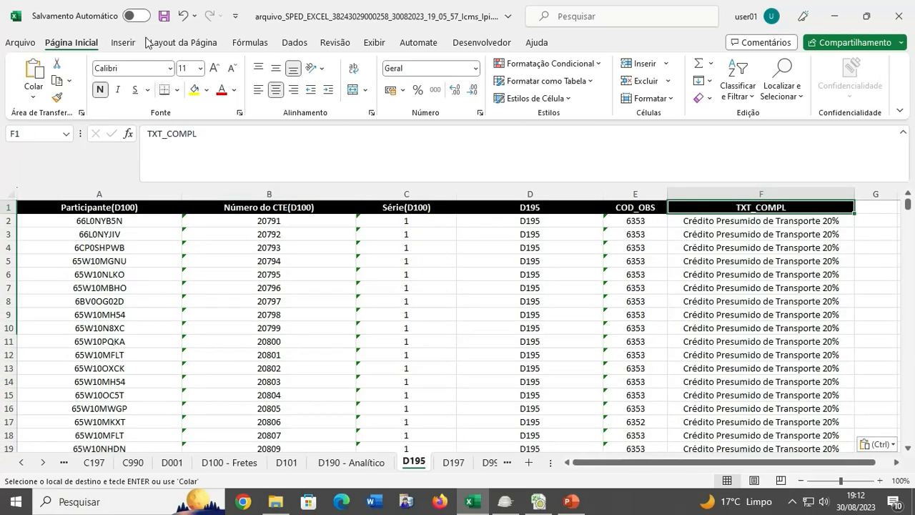
{"action": "key", "text": "ctrl+s"}
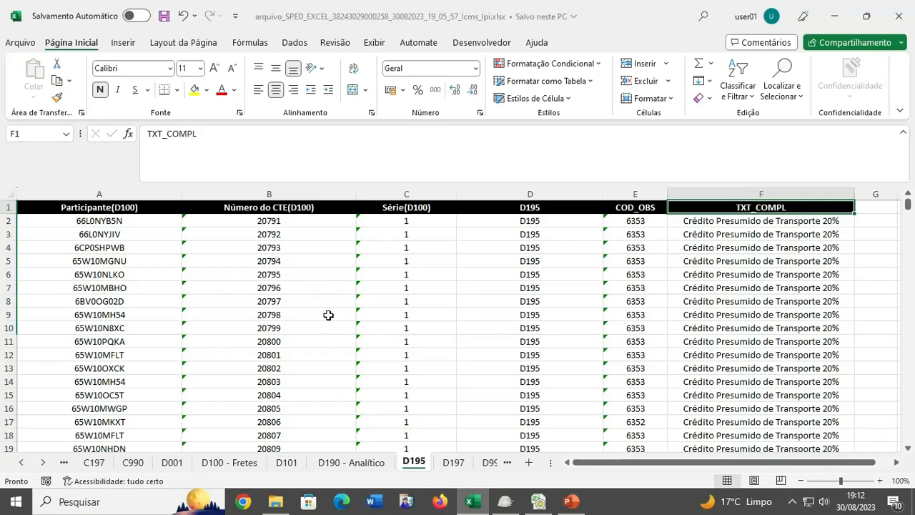
Step: Open sheet D197 at its first columns and widen the COD_AJ column
{"action": "left_click", "coordinate": [331, 316]}
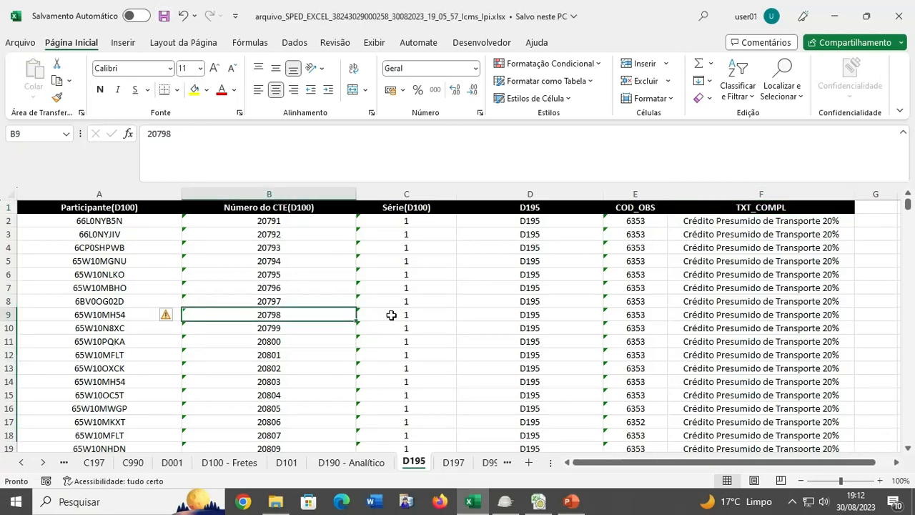
{"action": "left_click", "coordinate": [450, 464]}
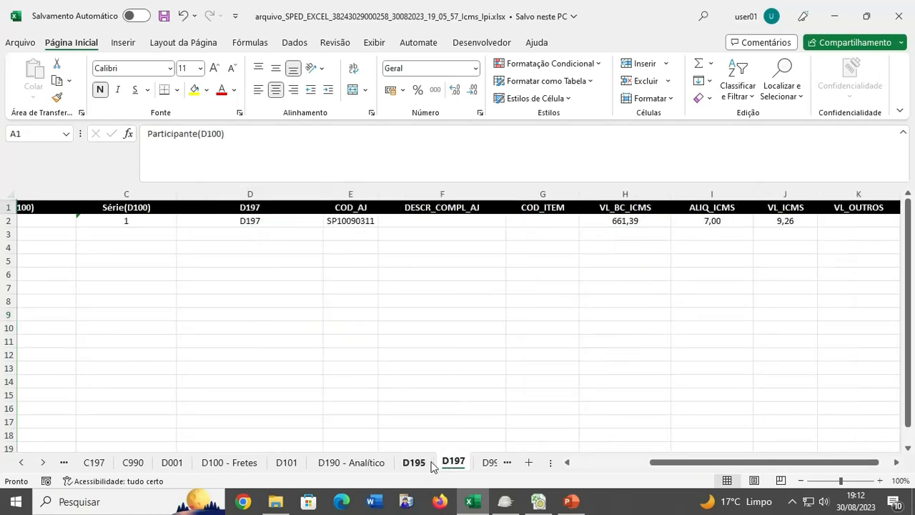
{"action": "left_click", "coordinate": [415, 463]}
{"action": "left_click", "coordinate": [453, 462]}
{"action": "left_click", "coordinate": [130, 286]}
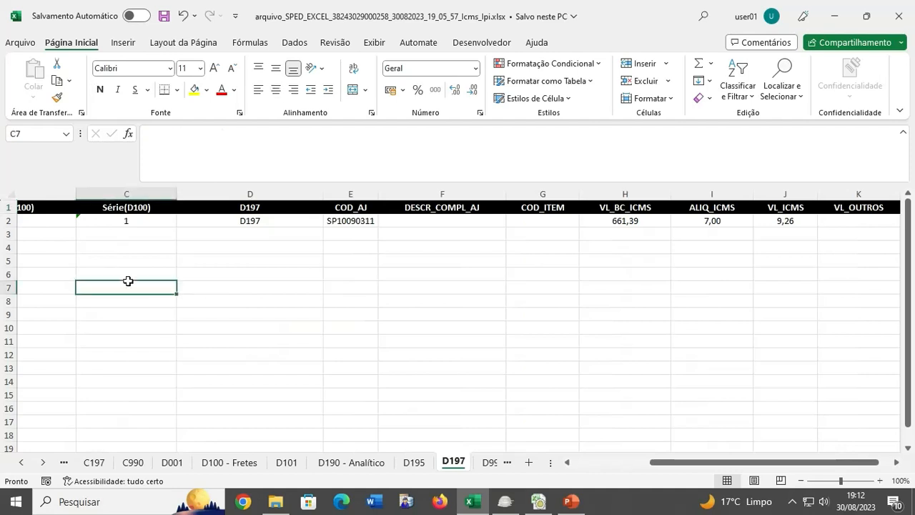
{"action": "left_click_drag", "start_coordinate": [632, 462], "coordinate": [555, 462]}
{"action": "left_click", "coordinate": [229, 327]}
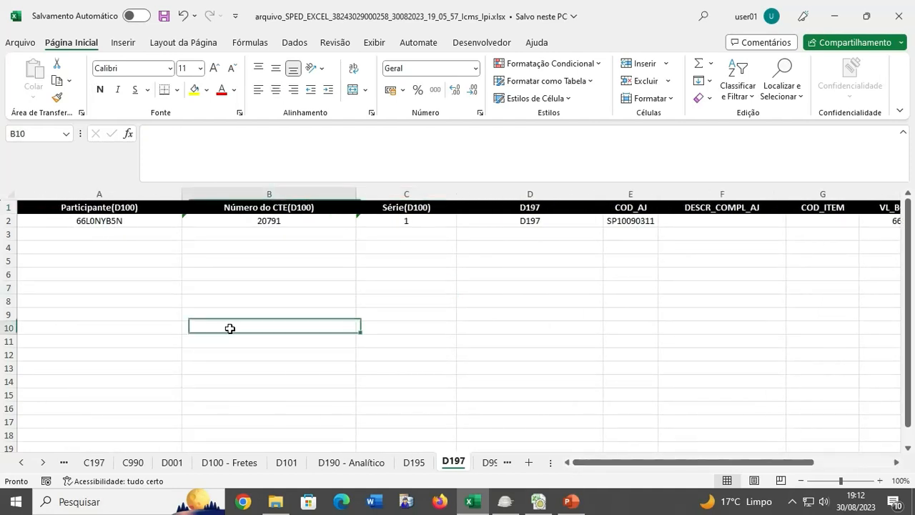
{"action": "left_click", "coordinate": [150, 194]}
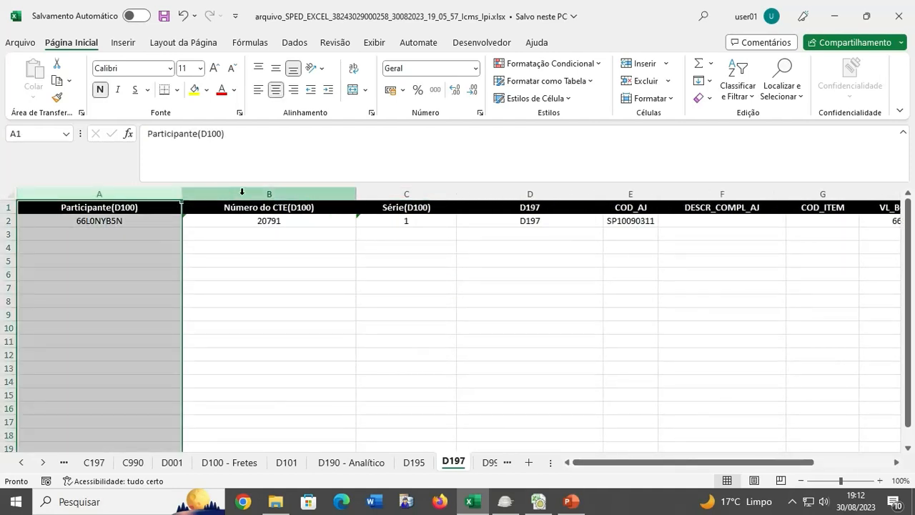
{"action": "left_click", "coordinate": [242, 192]}
{"action": "left_click", "coordinate": [405, 195]}
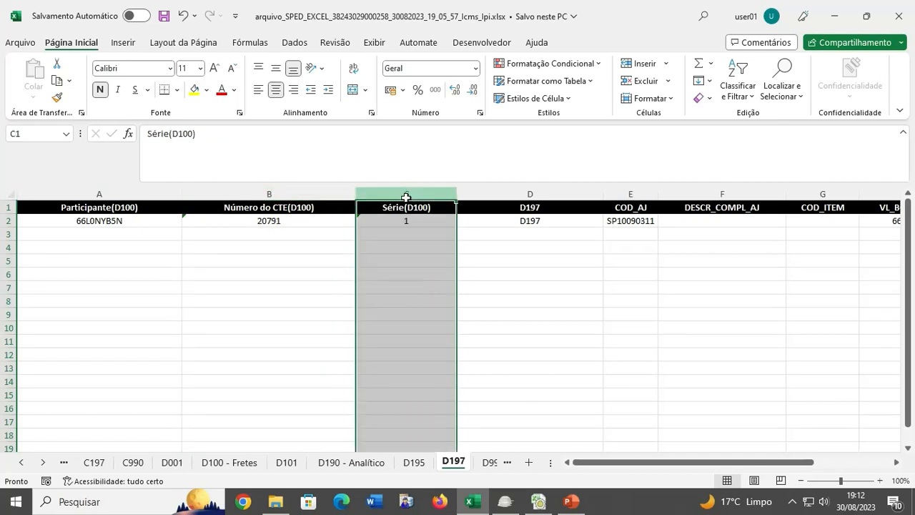
{"action": "left_click_drag", "start_coordinate": [658, 190], "coordinate": [695, 192]}
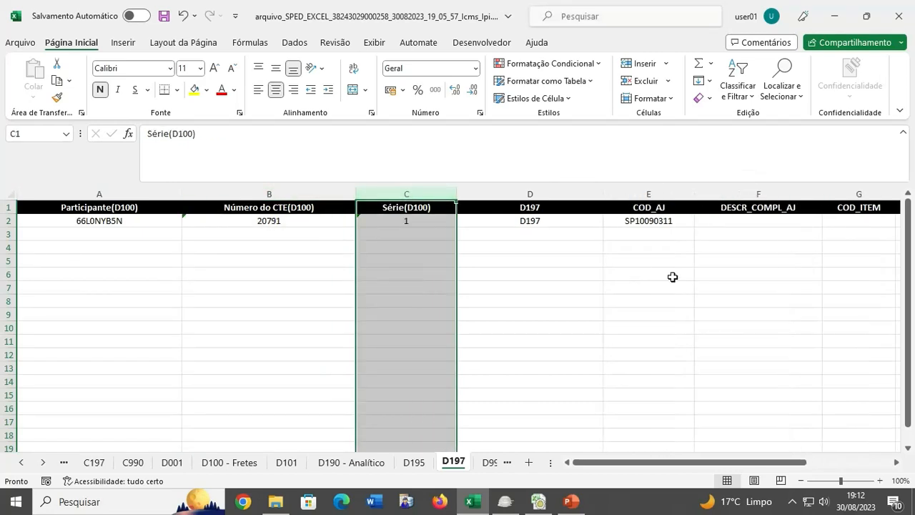
{"action": "left_click", "coordinate": [503, 370]}
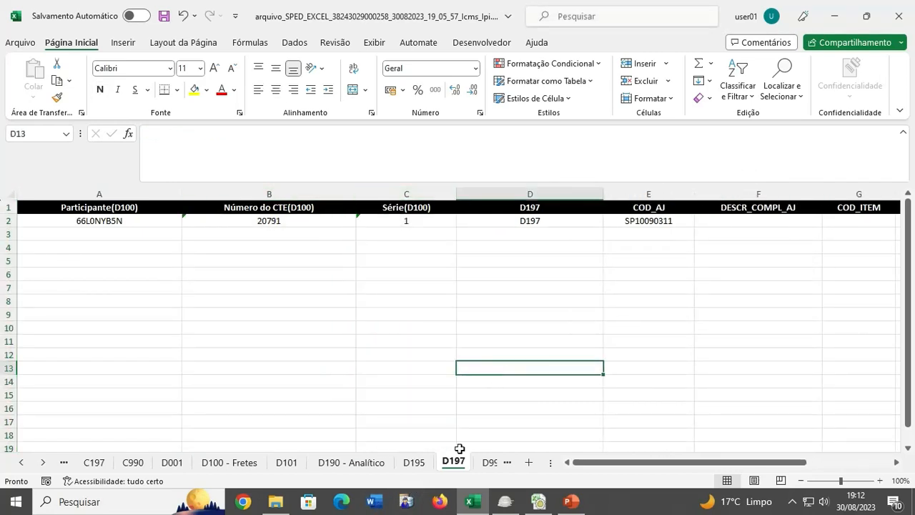
Step: Copy the participant, CT-e number and series values in A2:C1345 on sheet D195
{"action": "left_click", "coordinate": [420, 467]}
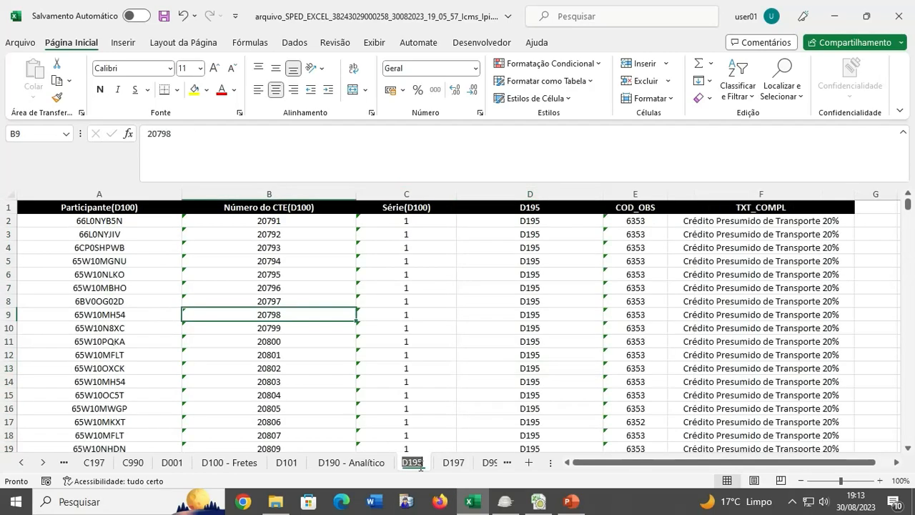
{"action": "left_click", "coordinate": [104, 222]}
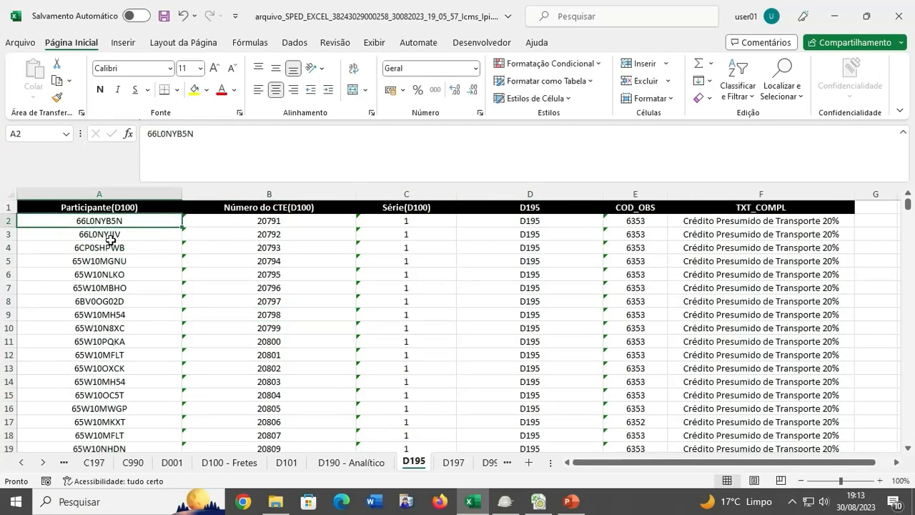
{"action": "key", "text": "shift+Right"}
{"action": "key", "text": "shift+Right"}
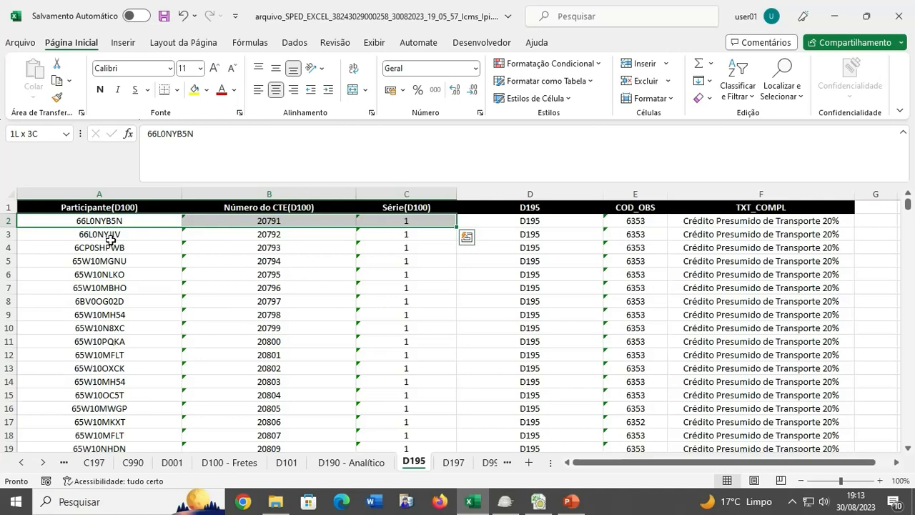
{"action": "key", "text": "ctrl+shift+Down"}
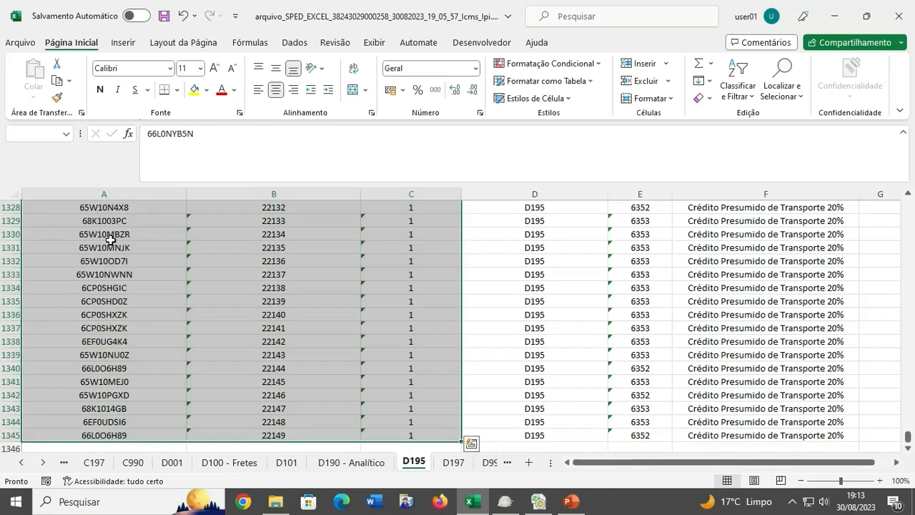
{"action": "key", "text": "ctrl+c"}
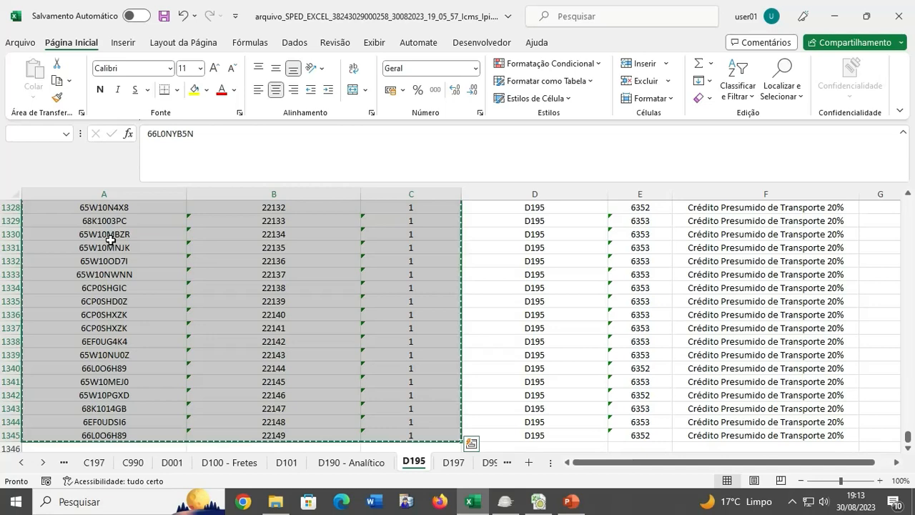
Step: Paste the copied participant, CT-e number and series values into sheet D197 from A2, and go to the last filled row
{"action": "left_click", "coordinate": [448, 463]}
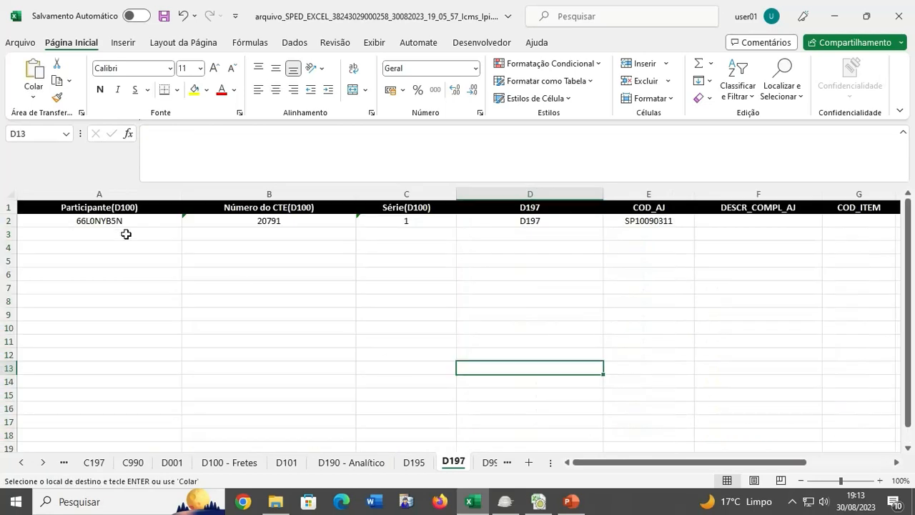
{"action": "left_click", "coordinate": [90, 221]}
{"action": "key", "text": "shift+Right"}
{"action": "key", "text": "shift+Right"}
{"action": "key", "text": "ctrl+v"}
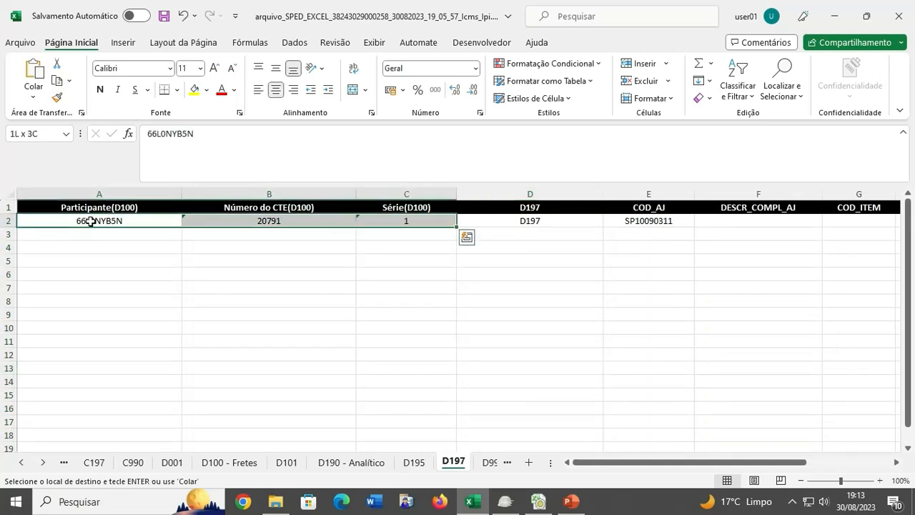
{"action": "left_click", "coordinate": [90, 221]}
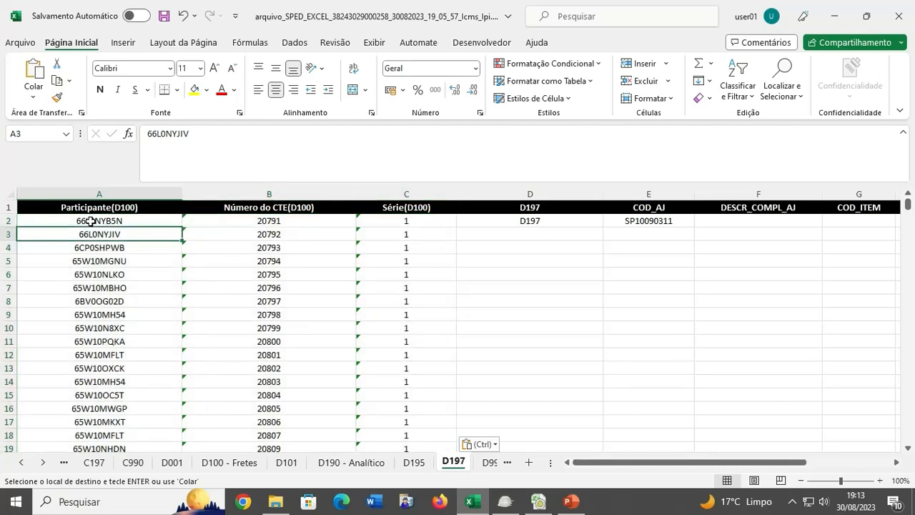
{"action": "key", "text": "ctrl+Down"}
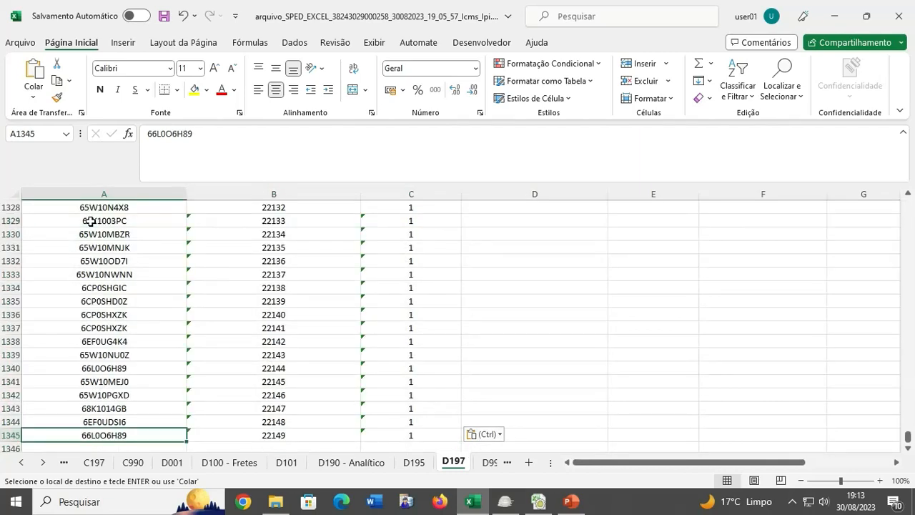
Step: Copy the record code D197 from cell D2 on sheet D197
{"action": "key", "text": "ctrl+Up"}
{"action": "key", "text": "Right"}
{"action": "key", "text": "Right"}
{"action": "key", "text": "Right"}
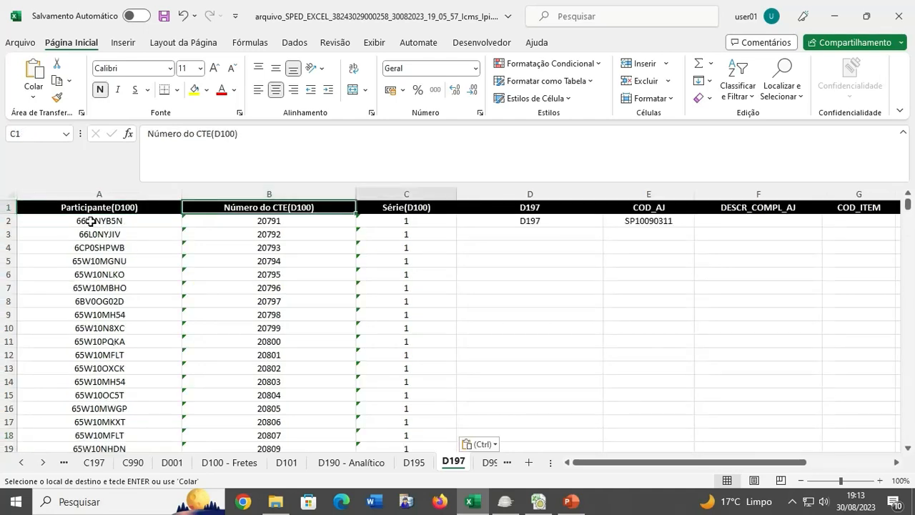
{"action": "key", "text": "Down"}
{"action": "key", "text": "ctrl+c"}
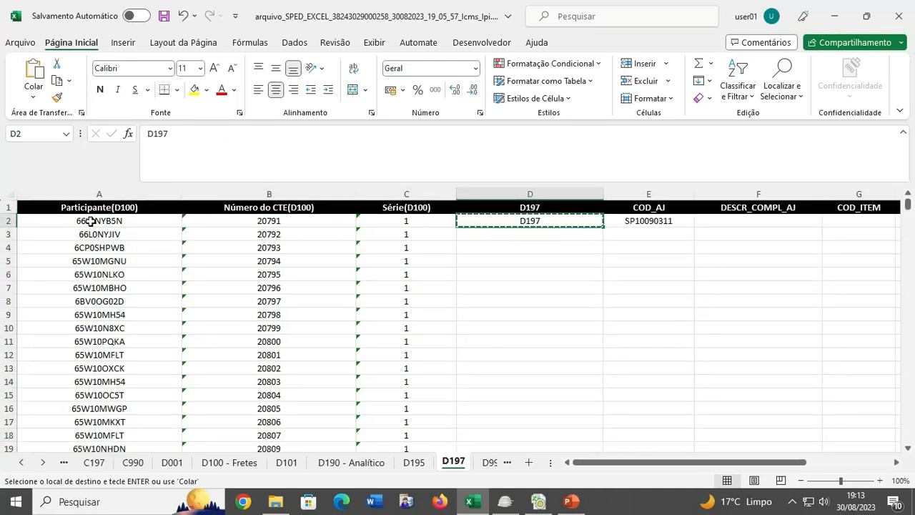
Step: Fill the D197 column from D2 to D1345 with the copied record code and return to D2
{"action": "key", "text": "Left"}
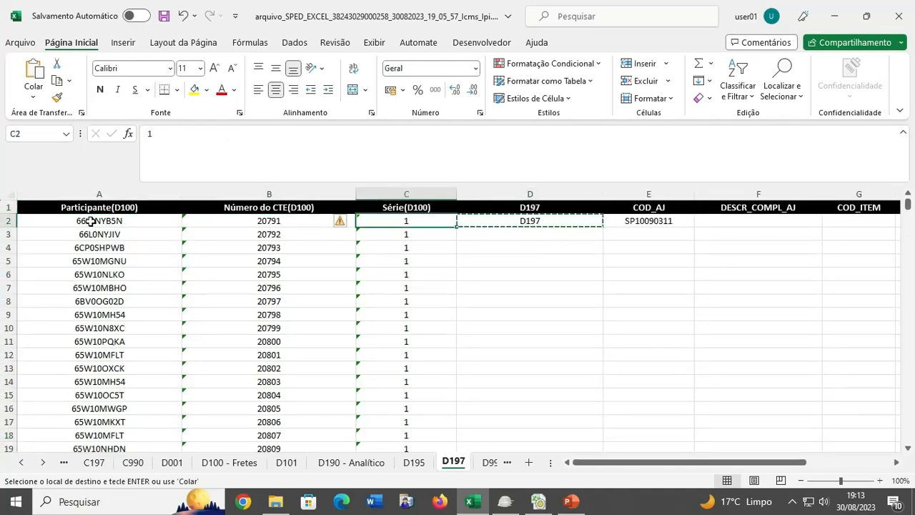
{"action": "key", "text": "ctrl+Down"}
{"action": "key", "text": "Right"}
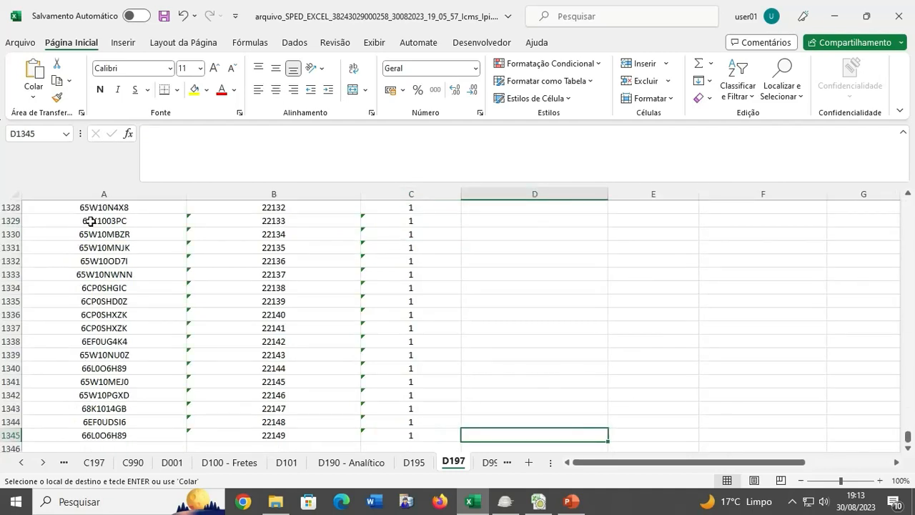
{"action": "key", "text": "ctrl+v"}
{"action": "key", "text": "ctrl+shift+Up"}
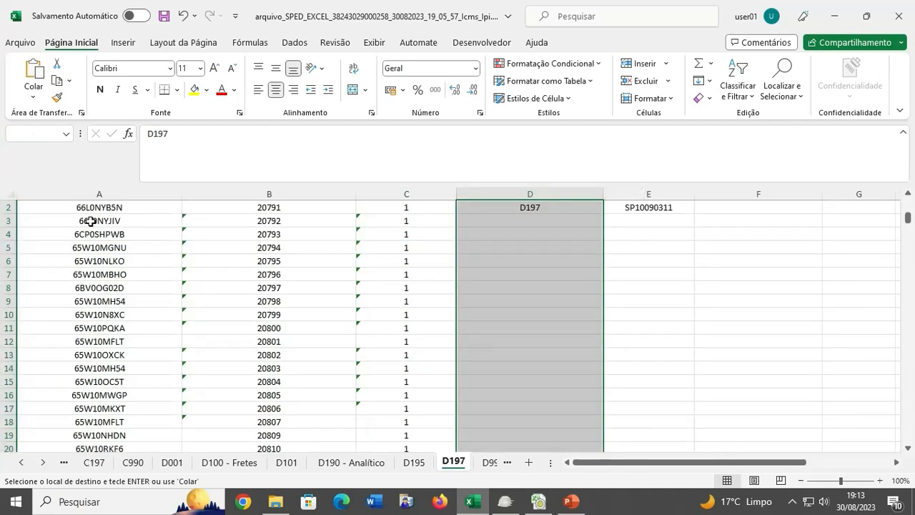
{"action": "key", "text": "ctrl+v"}
{"action": "key", "text": "ctrl"}
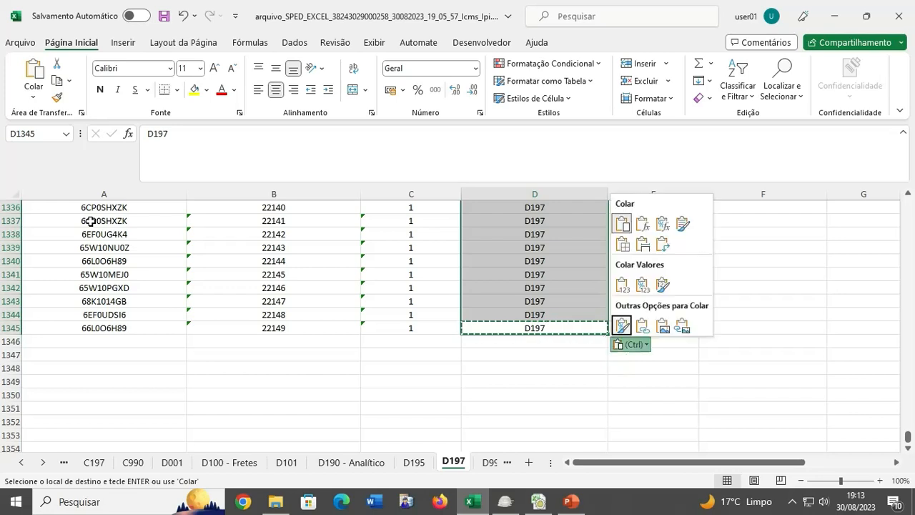
{"action": "key", "text": "Escape"}
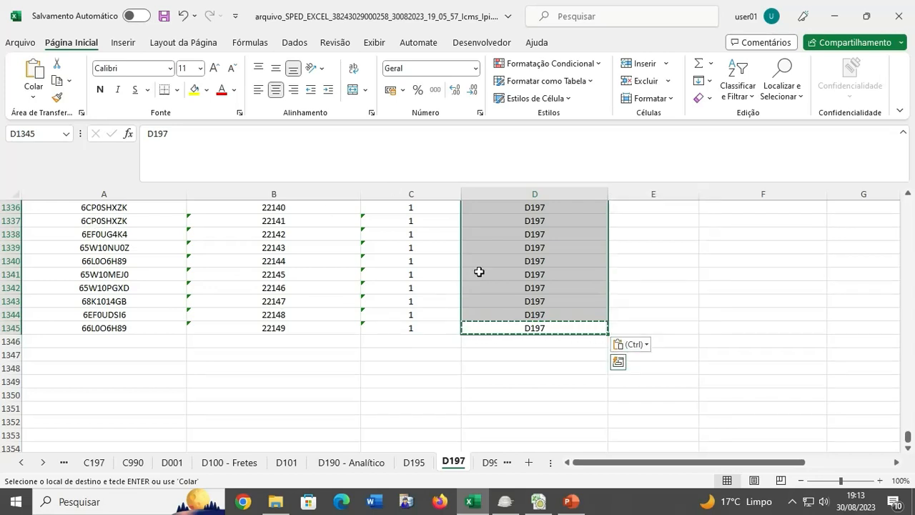
{"action": "left_click", "coordinate": [479, 272]}
{"action": "key", "text": "ctrl+Up"}
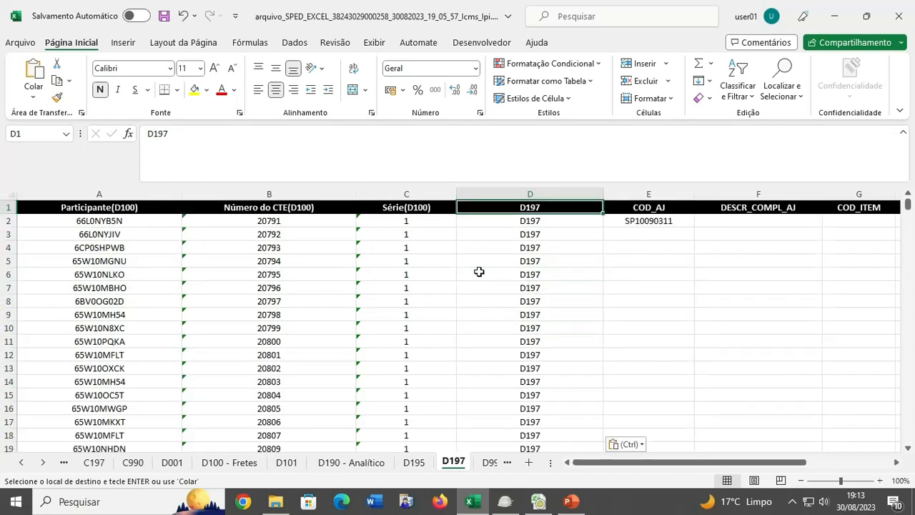
{"action": "key", "text": "Down"}
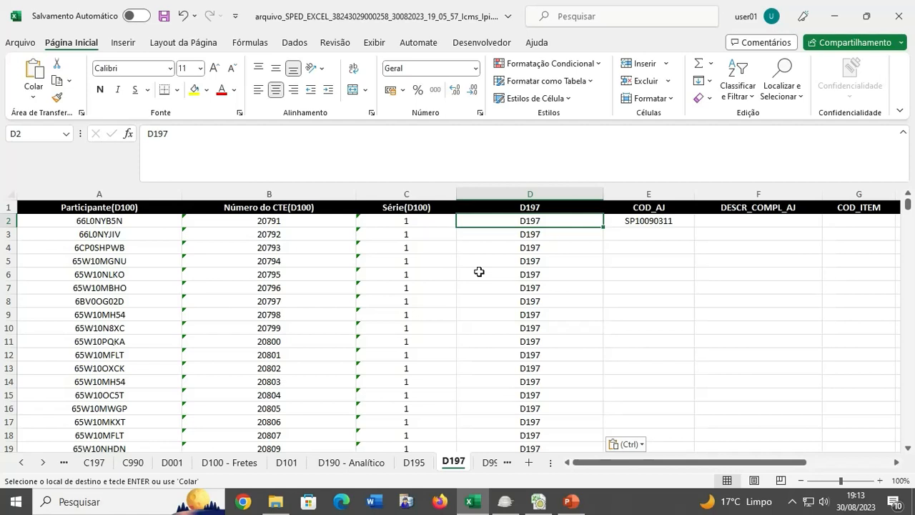
Step: Fill the COD_AJ cells E2:E1345 with the code SP10090311 and select the first DESCR_COMPL_AJ cell, F2
{"action": "key", "text": "Right"}
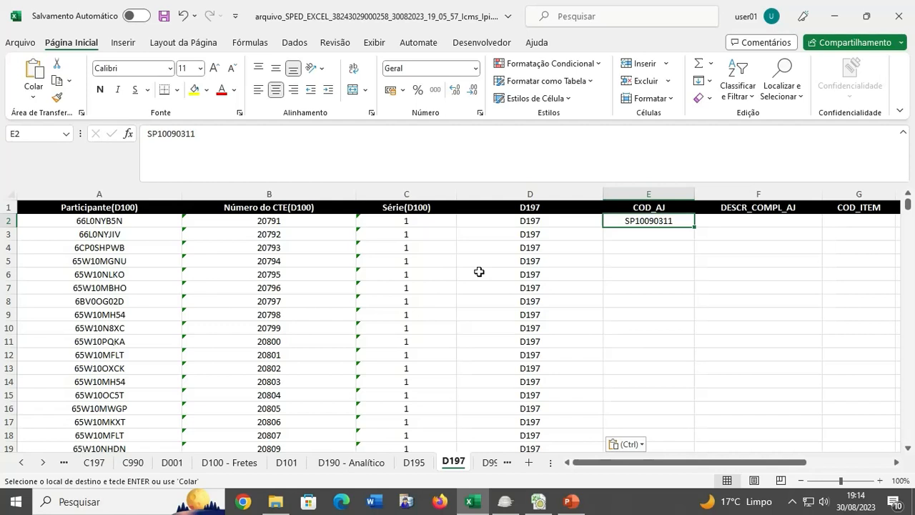
{"action": "key", "text": "ctrl+c"}
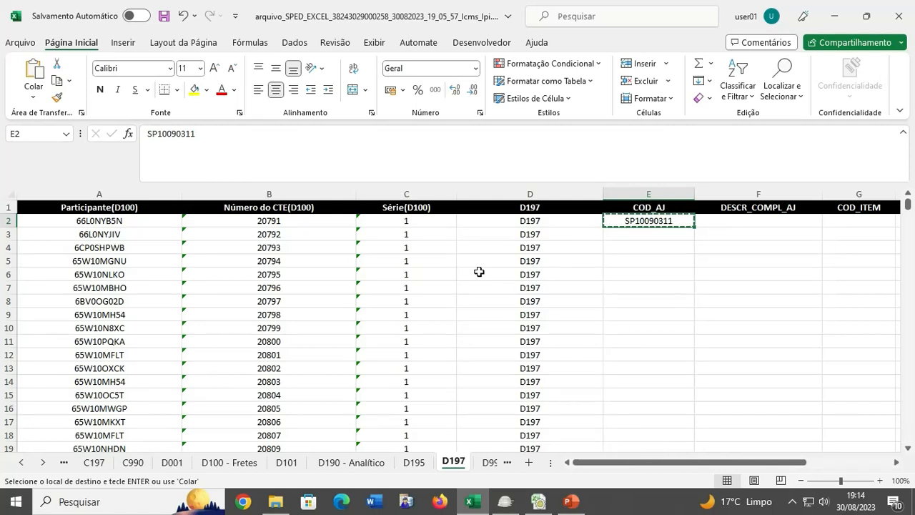
{"action": "key", "text": "Left"}
{"action": "key", "text": "ctrl+Down"}
{"action": "key", "text": "Right"}
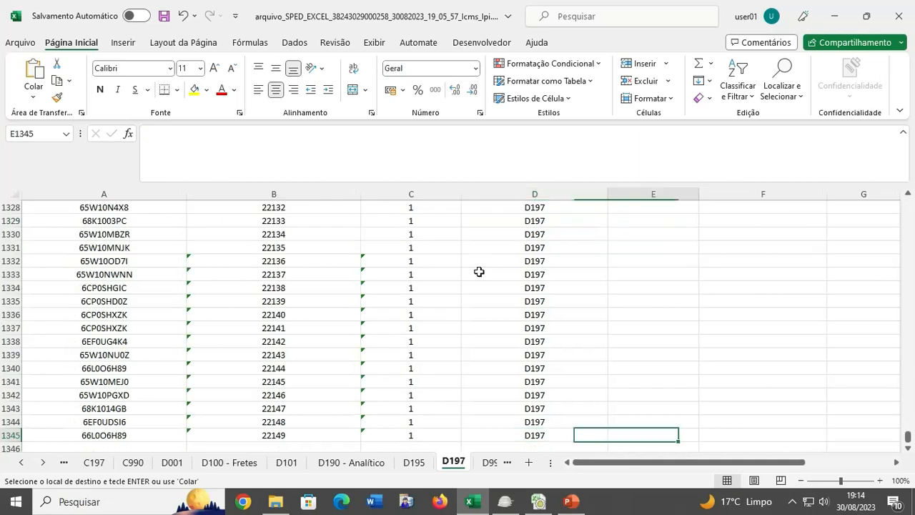
{"action": "key", "text": "ctrl+v"}
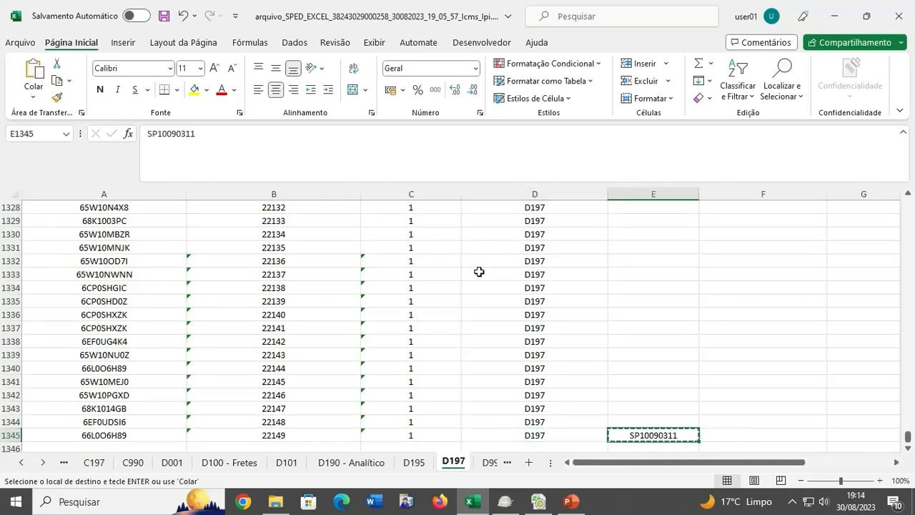
{"action": "key", "text": "ctrl+shift+Up"}
{"action": "key", "text": "ctrl+v"}
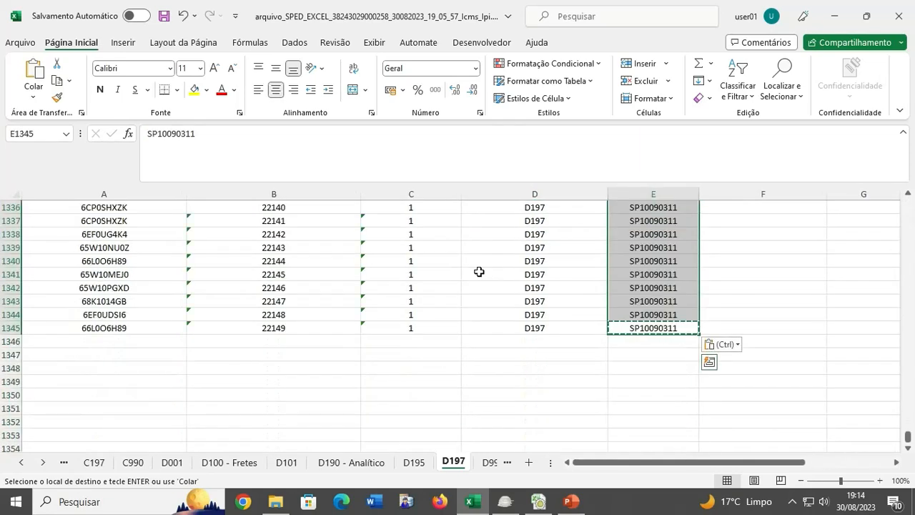
{"action": "key", "text": "ctrl+Up"}
{"action": "key", "text": "Down"}
{"action": "key", "text": "Right"}
{"action": "key", "text": "Right"}
{"action": "key", "text": "Left"}
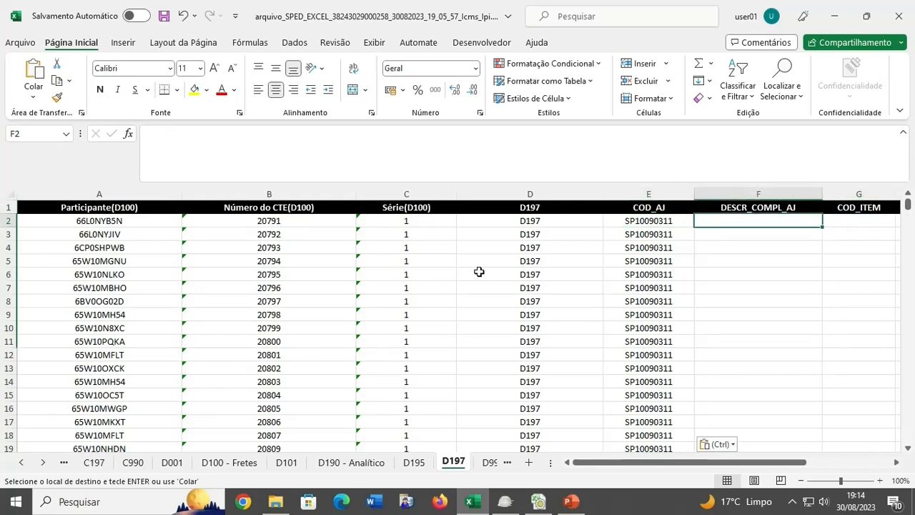
Step: Copy the COD_OBS values in E2:E1345 on sheet D195 and paste them into DESCR_COMPL_AJ on sheet D197 from F2
{"action": "left_click", "coordinate": [414, 463]}
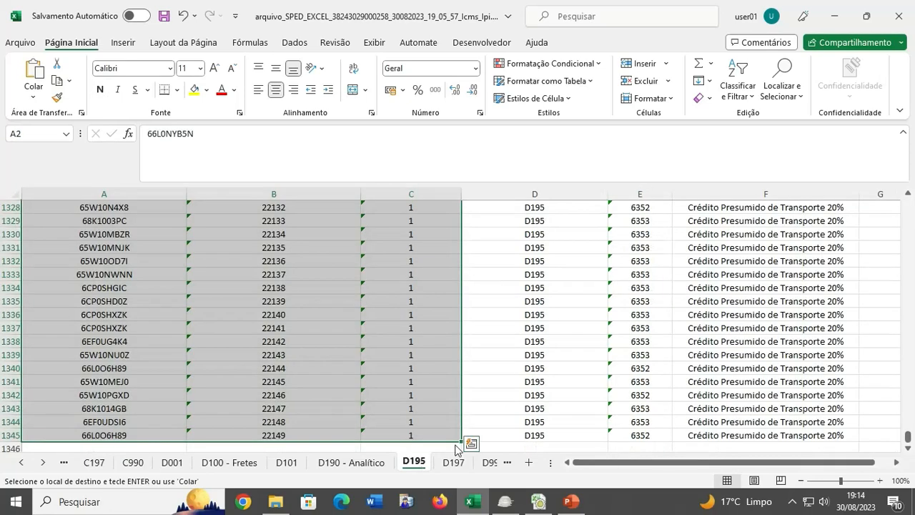
{"action": "left_click", "coordinate": [560, 366]}
{"action": "left_click", "coordinate": [633, 342]}
{"action": "key", "text": "ctrl+Up"}
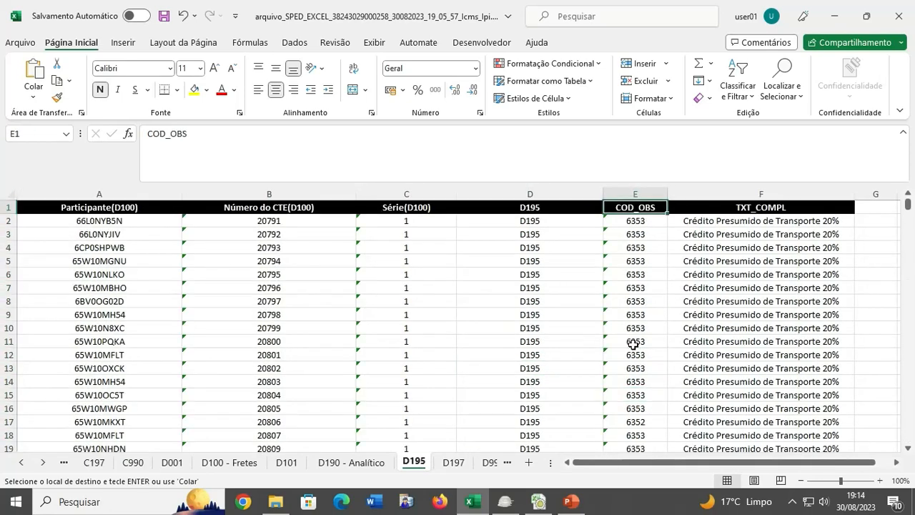
{"action": "key", "text": "Down"}
{"action": "key", "text": "ctrl+shift+Down"}
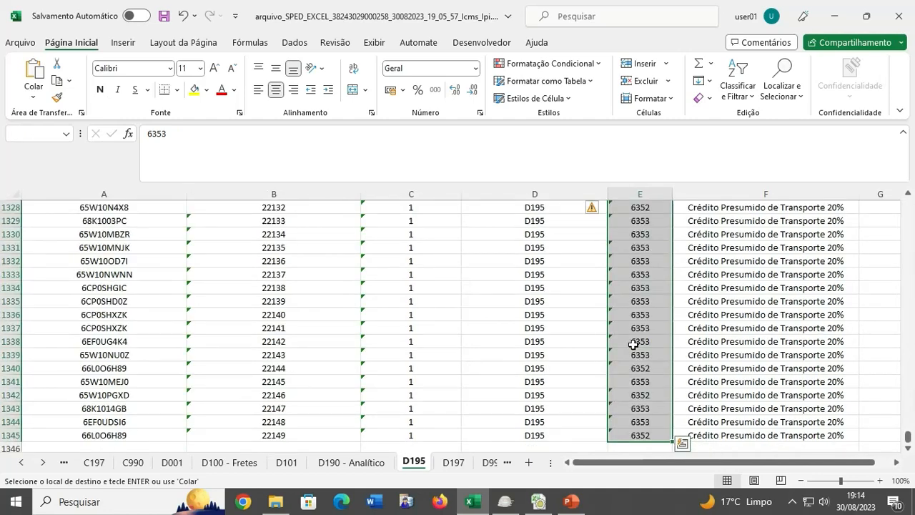
{"action": "left_click", "coordinate": [456, 462]}
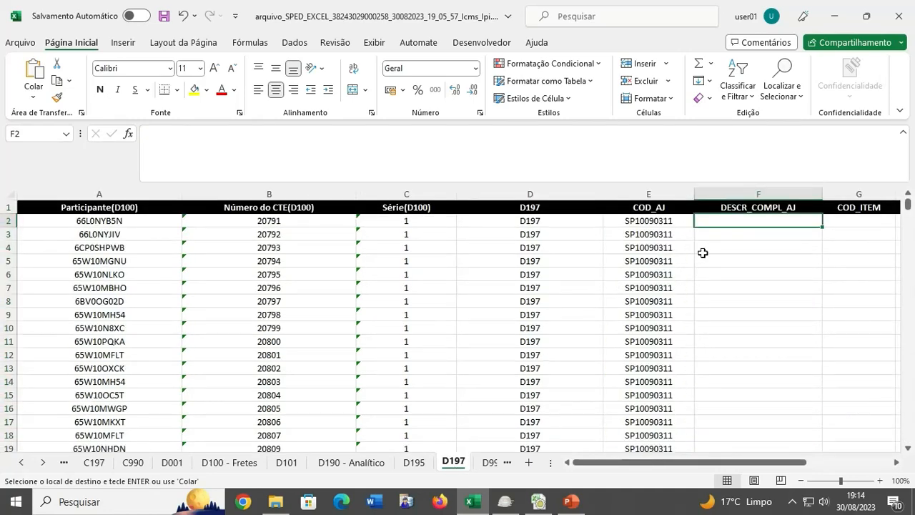
{"action": "key", "text": "ctrl+v"}
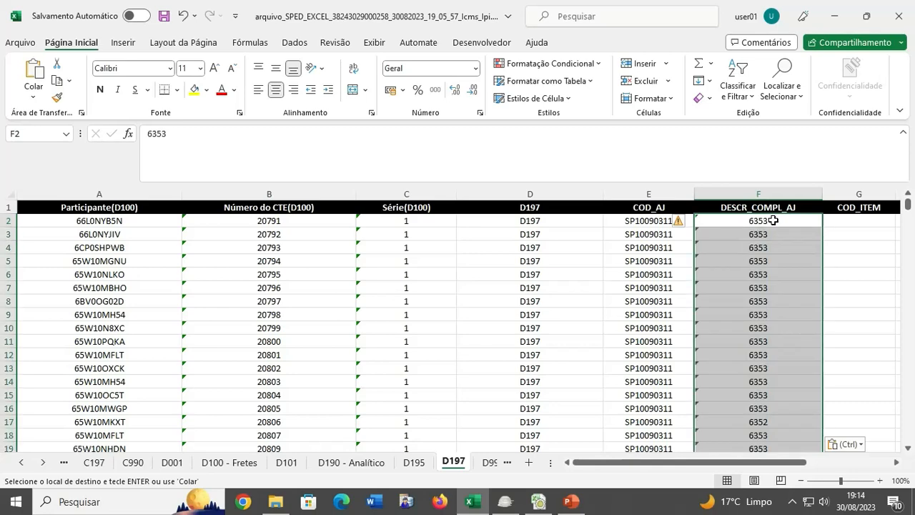
Step: Examine the COD_ITEM, VL_BC_ICMS, ALIQ_ICMS and VL_ICMS cells in row 2 of sheet D197
{"action": "left_click", "coordinate": [773, 221]}
{"action": "key", "text": "Right"}
{"action": "key", "text": "Right"}
{"action": "key", "text": "Right"}
{"action": "key", "text": "Right"}
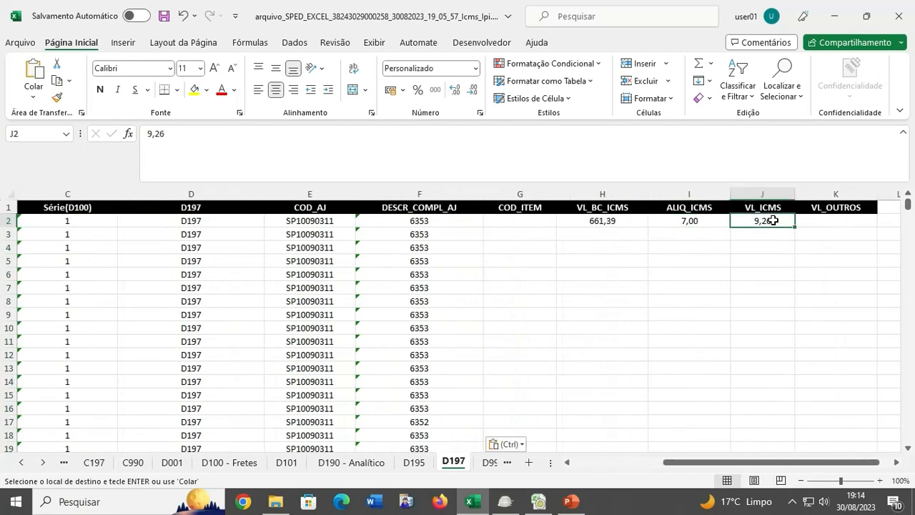
{"action": "key", "text": "Left"}
{"action": "key", "text": "Left"}
{"action": "key", "text": "Left"}
{"action": "key", "text": "Right"}
{"action": "key", "text": "Left"}
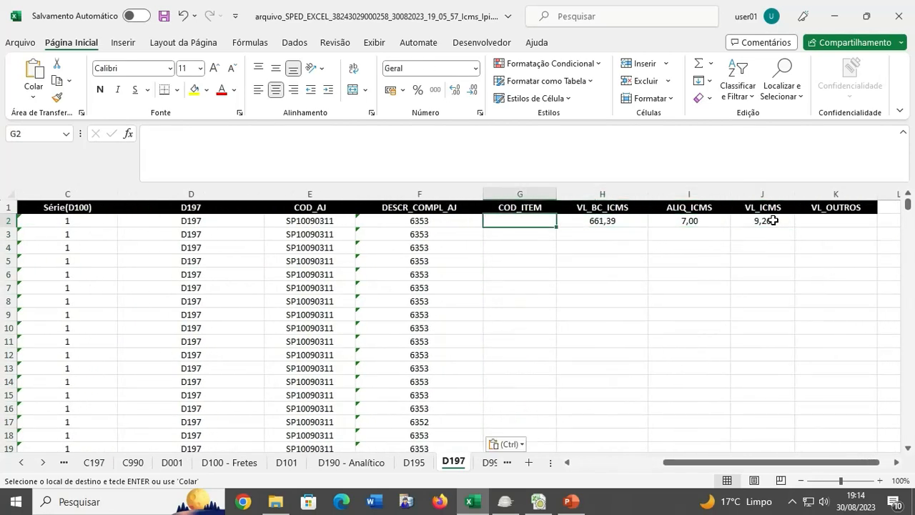
{"action": "key", "text": "Right"}
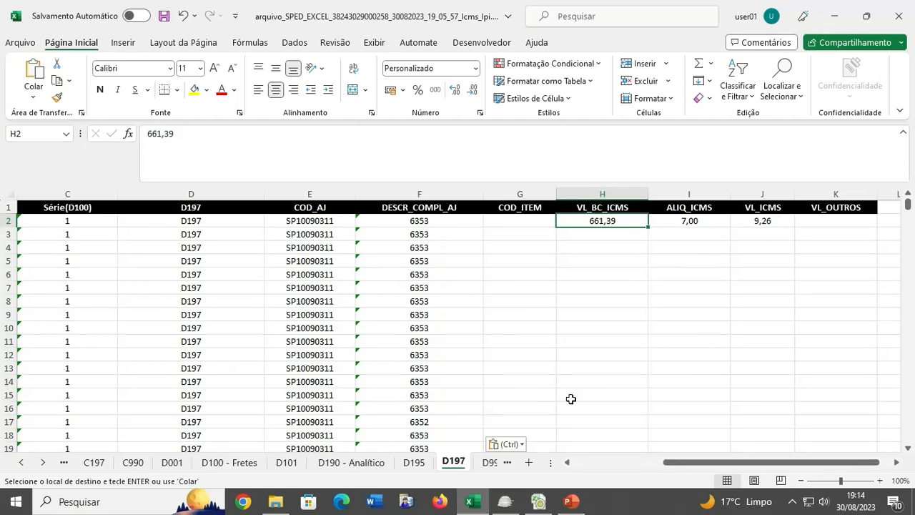
Step: Copy the Base de Icms values in I2:I1345 on sheet D190 - Analítico
{"action": "left_click", "coordinate": [361, 463]}
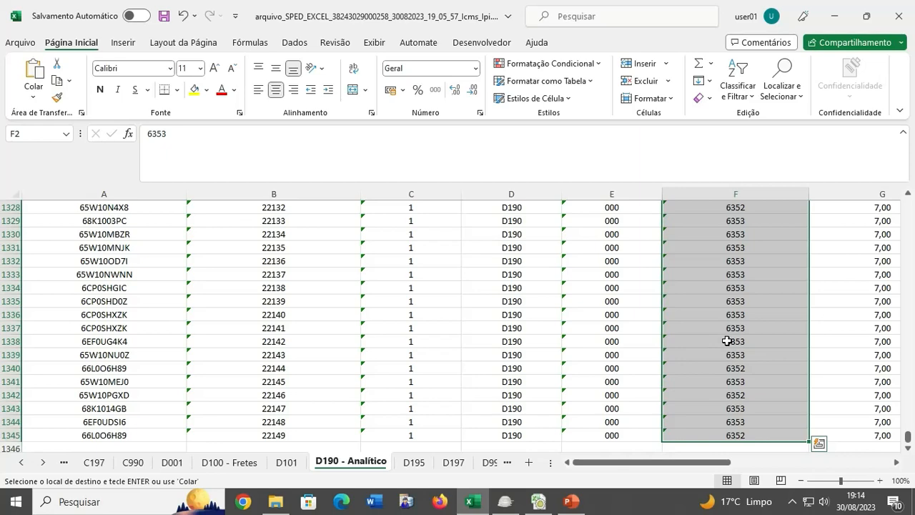
{"action": "left_click", "coordinate": [670, 344]}
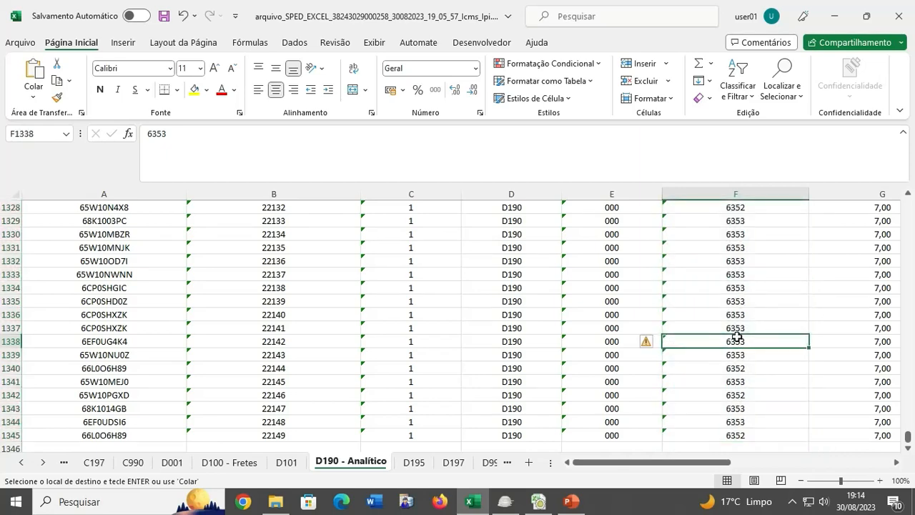
{"action": "key", "text": "ctrl+Up"}
{"action": "key", "text": "Down"}
{"action": "key", "text": "Right"}
{"action": "key", "text": "Right"}
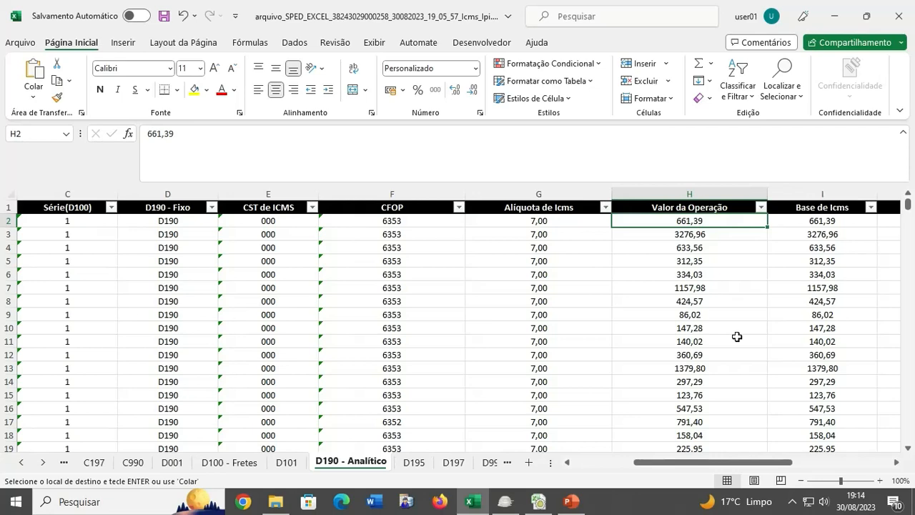
{"action": "key", "text": "Right"}
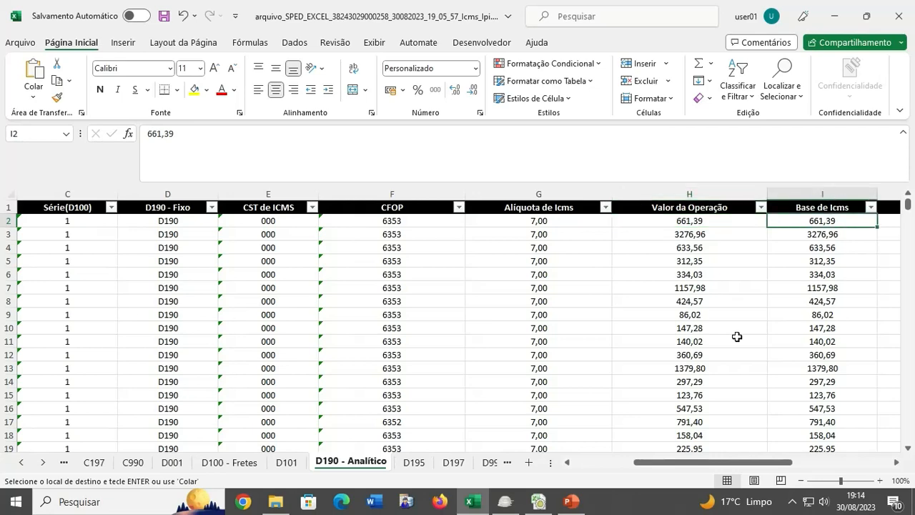
{"action": "key", "text": "ctrl+shift+Down"}
{"action": "key", "text": "ctrl+c"}
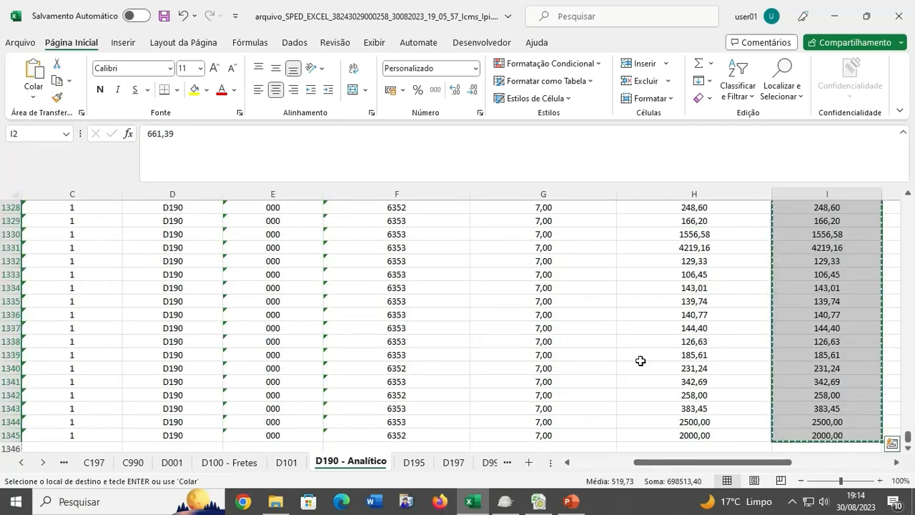
Step: Paste the copied ICMS base values into the VL_BC_ICMS column of sheet D197 from H2
{"action": "left_click", "coordinate": [454, 463]}
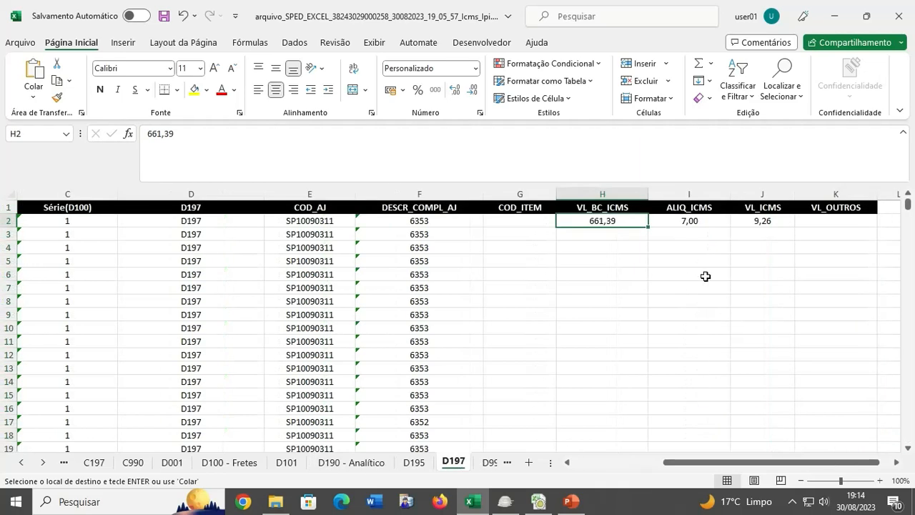
{"action": "left_click", "coordinate": [616, 270]}
{"action": "left_click", "coordinate": [616, 221]}
{"action": "key", "text": "ctrl+v"}
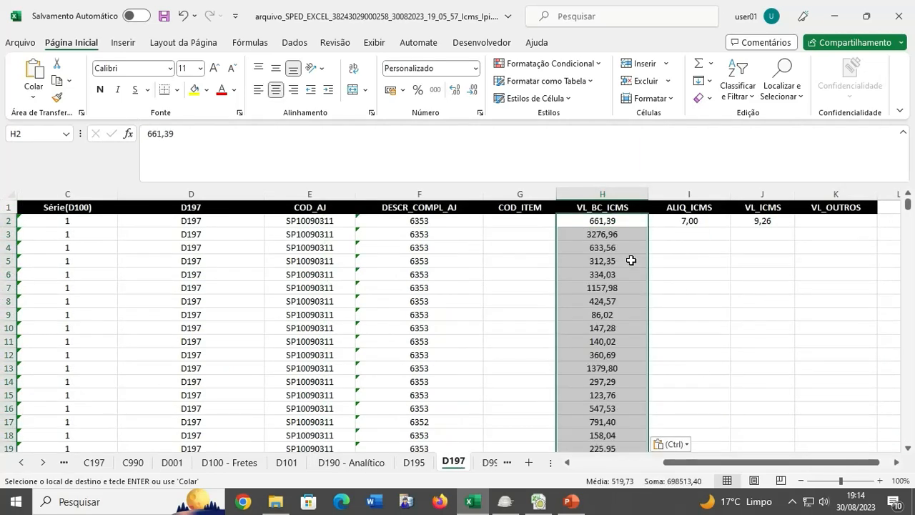
Step: Copy the Alíquota de Icms values in G2:G1345 on sheet D190 - Analítico and return to cell I2 on sheet D197
{"action": "key", "text": "Right"}
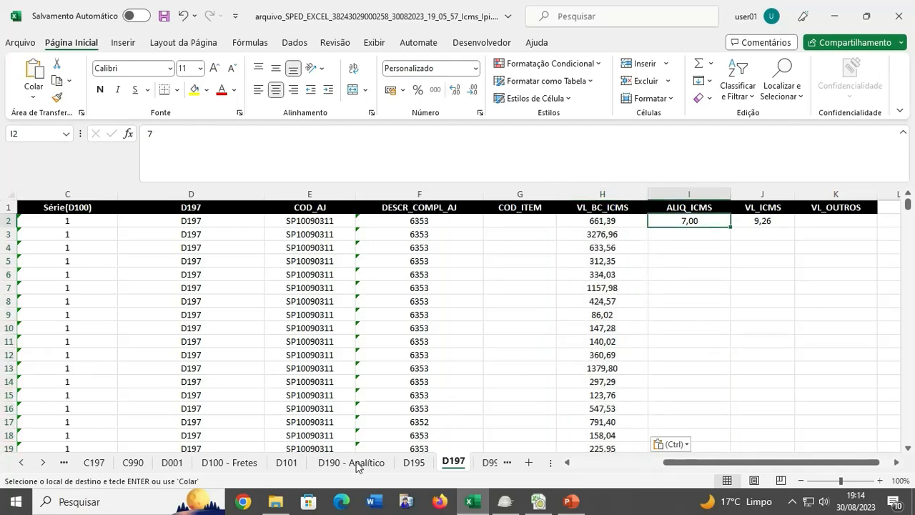
{"action": "left_click", "coordinate": [357, 464]}
{"action": "left_click", "coordinate": [558, 337]}
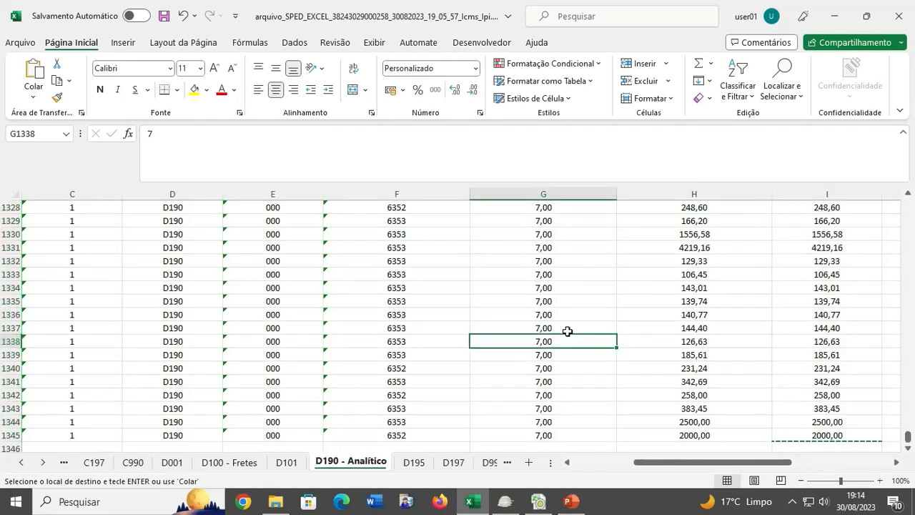
{"action": "key", "text": "ctrl+Up"}
{"action": "key", "text": "Down"}
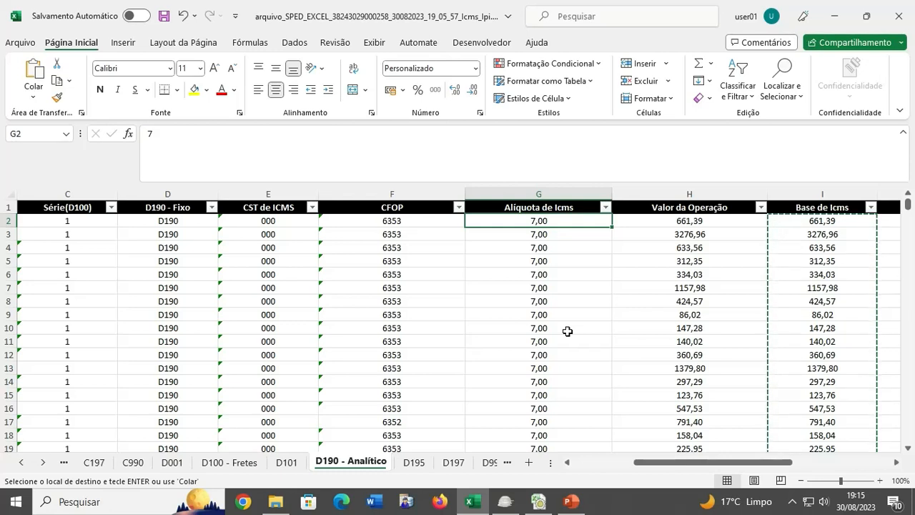
{"action": "key", "text": "ctrl+shift+Down"}
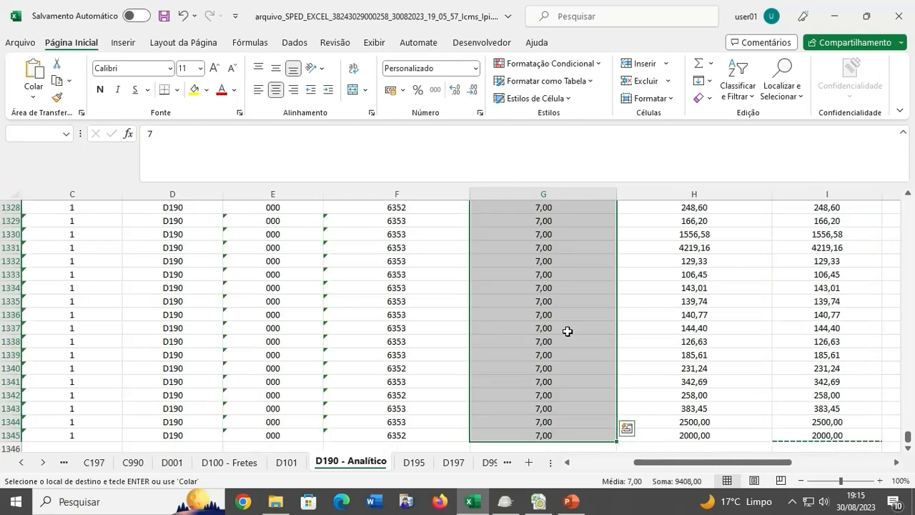
{"action": "key", "text": "ctrl+c"}
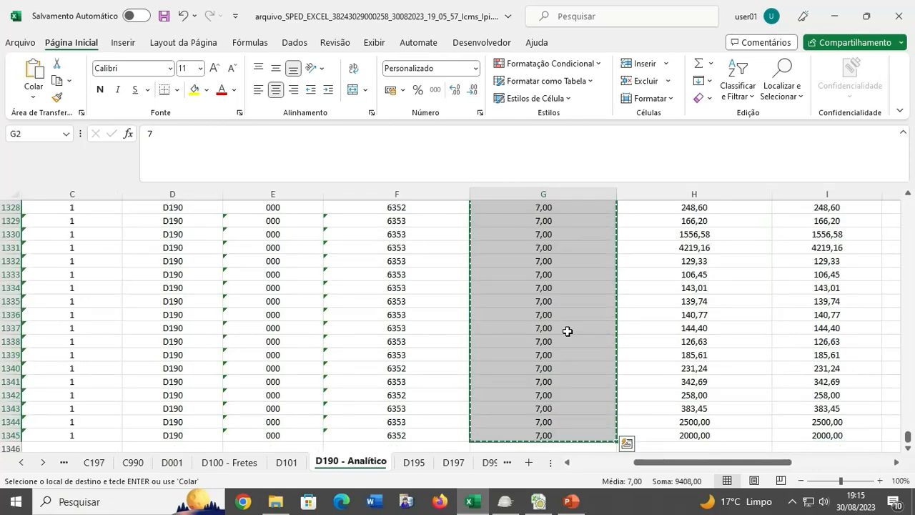
{"action": "left_click", "coordinate": [452, 463]}
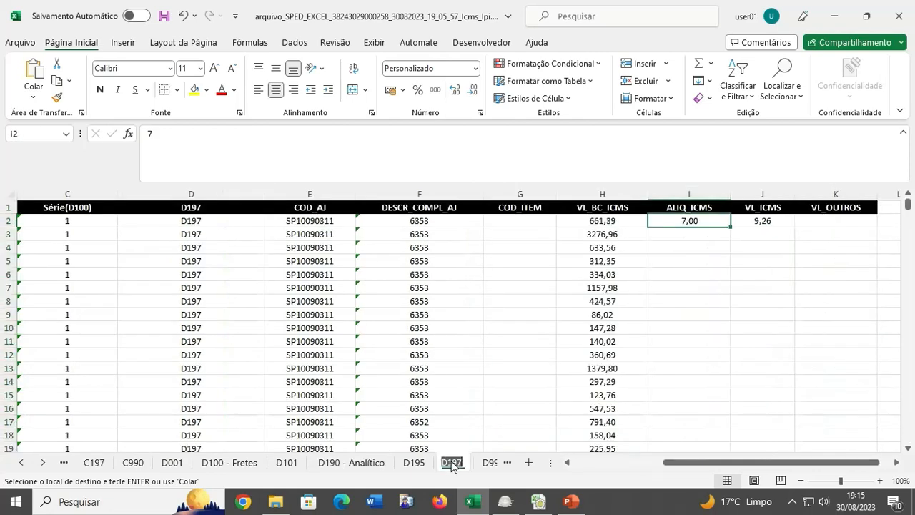
Step: Paste the copied 7,00 rates into the ALIQ_ICMS column of the D197 sheet, starting at I2
{"action": "left_click", "coordinate": [654, 275]}
{"action": "left_click", "coordinate": [698, 223]}
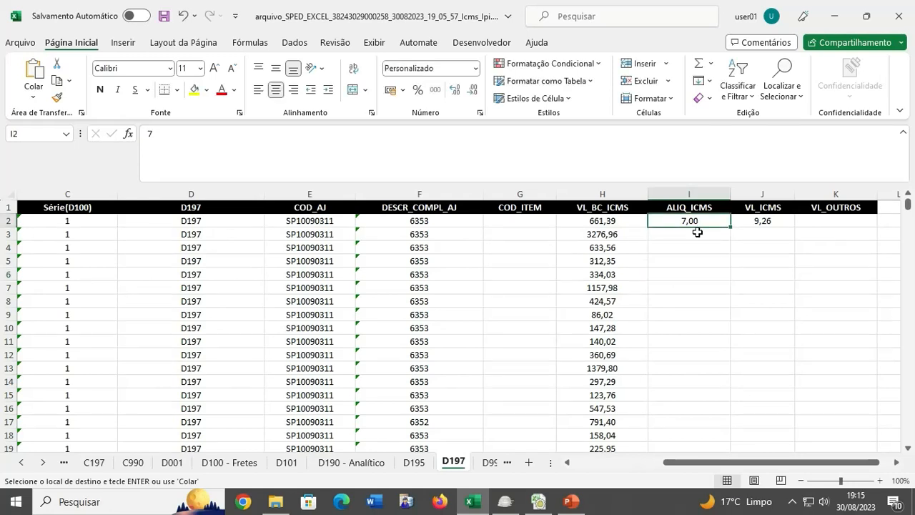
{"action": "key", "text": "ctrl+v"}
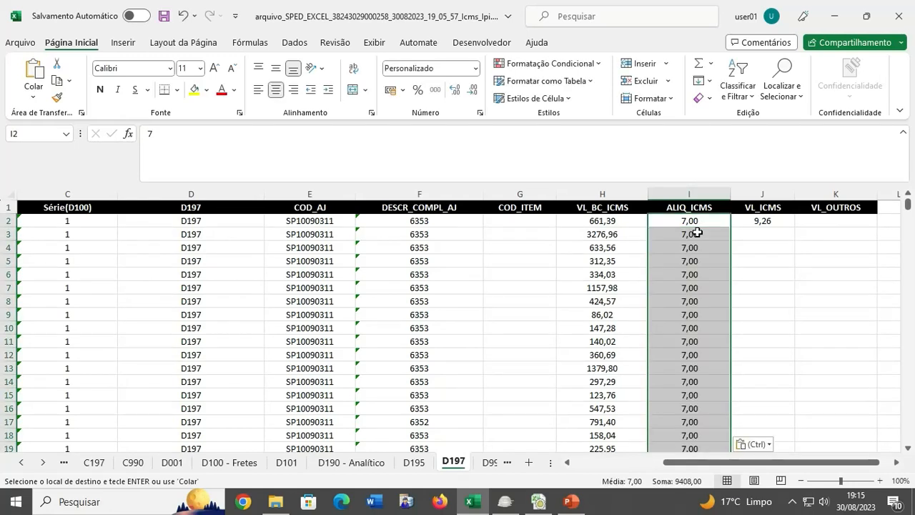
Step: Clear the fixed value from the first VL_ICMS cell, J2
{"action": "key", "text": "Right"}
{"action": "key", "text": "Right"}
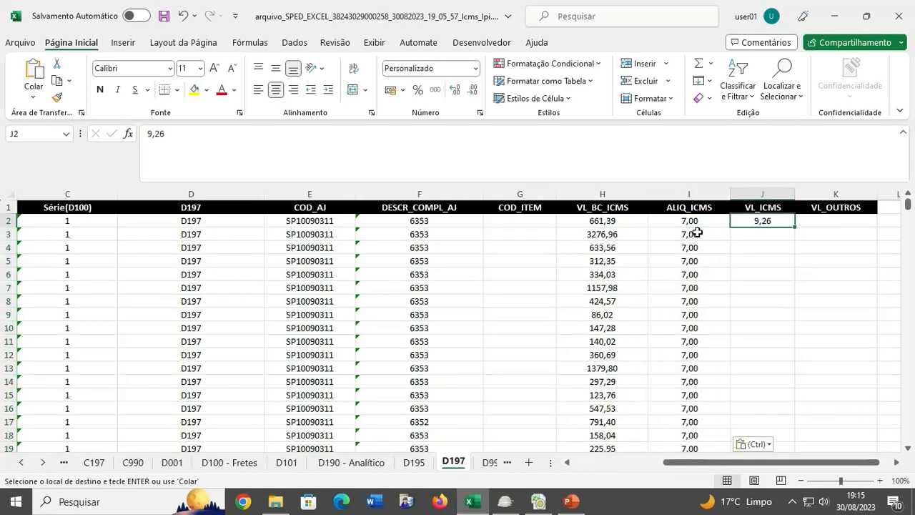
{"action": "scroll", "coordinate": [697, 233], "scroll_direction": "right", "scroll_amount": 1}
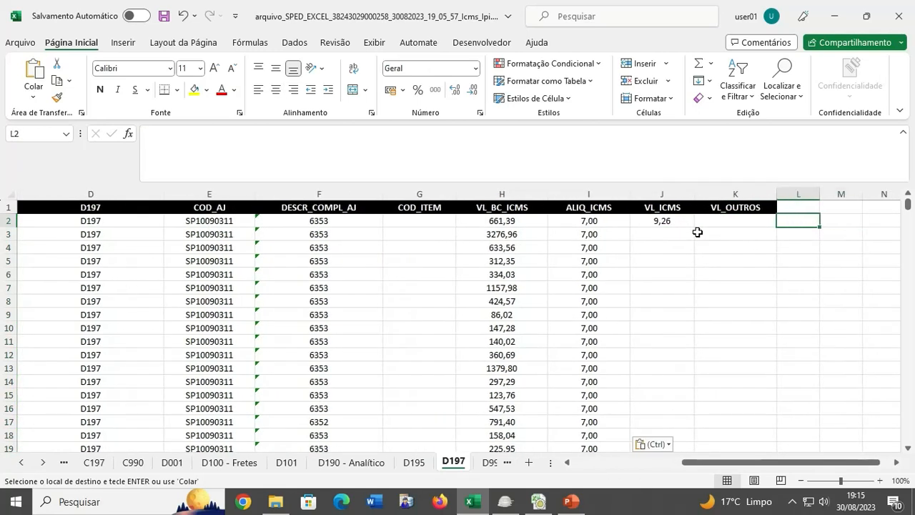
{"action": "key", "text": "Left"}
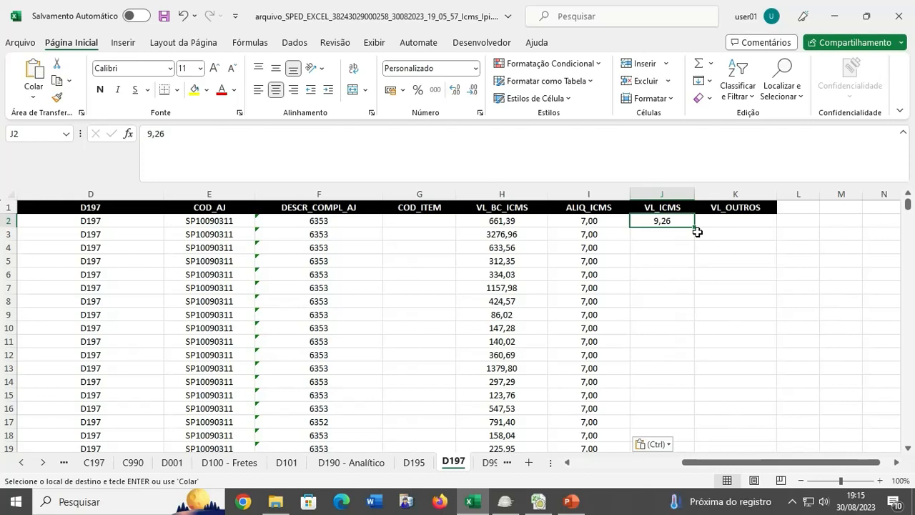
{"action": "key", "text": "Delete"}
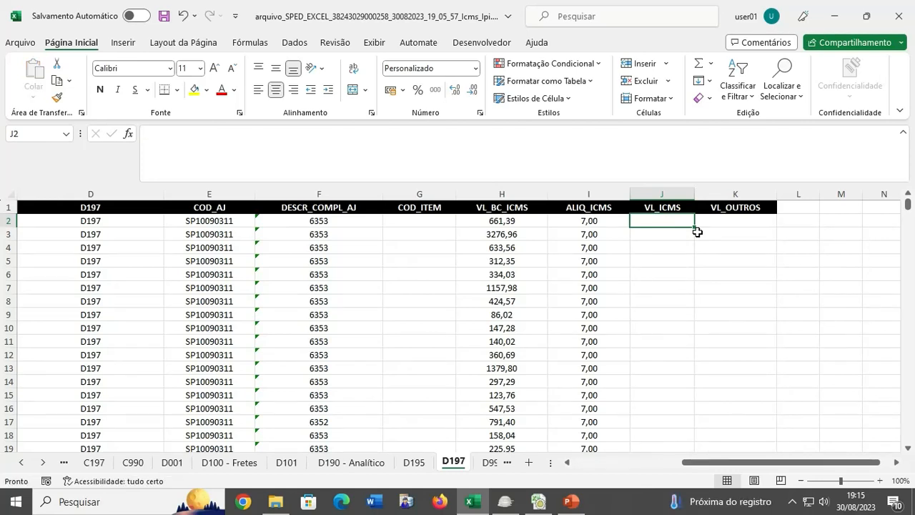
Step: Enter the formula =SOMA(H2*I2%) in J2 to multiply the ICMS base by the rate
{"action": "left_click", "coordinate": [637, 318]}
{"action": "left_click", "coordinate": [680, 248]}
{"action": "left_click", "coordinate": [673, 219]}
{"action": "type", "text": "="}
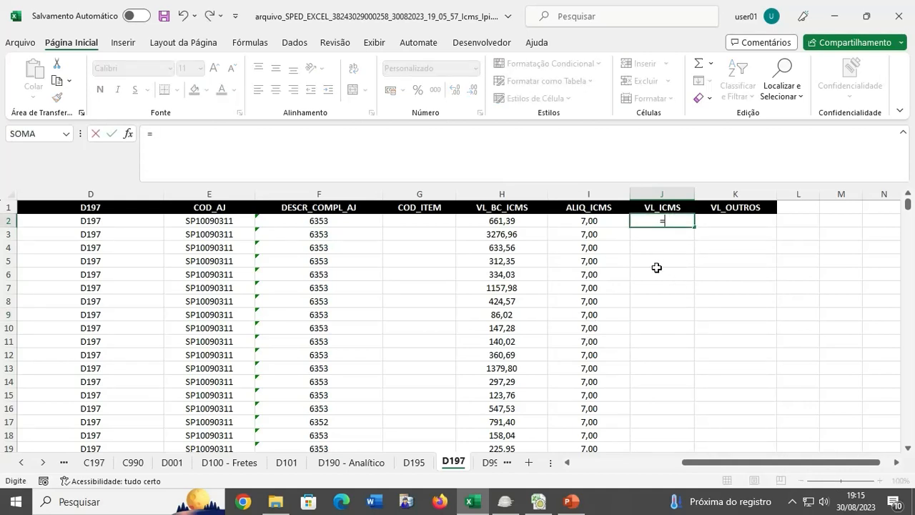
{"action": "type", "text": "soma("}
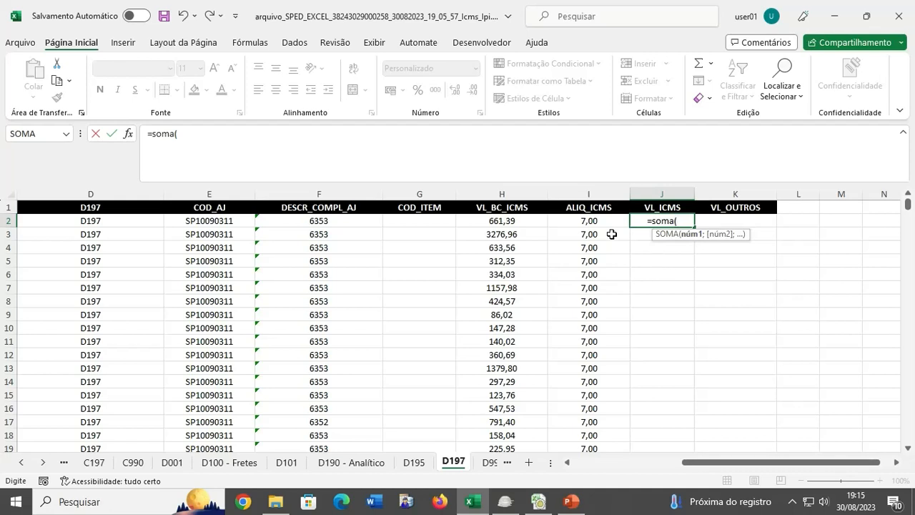
{"action": "left_click", "coordinate": [515, 224]}
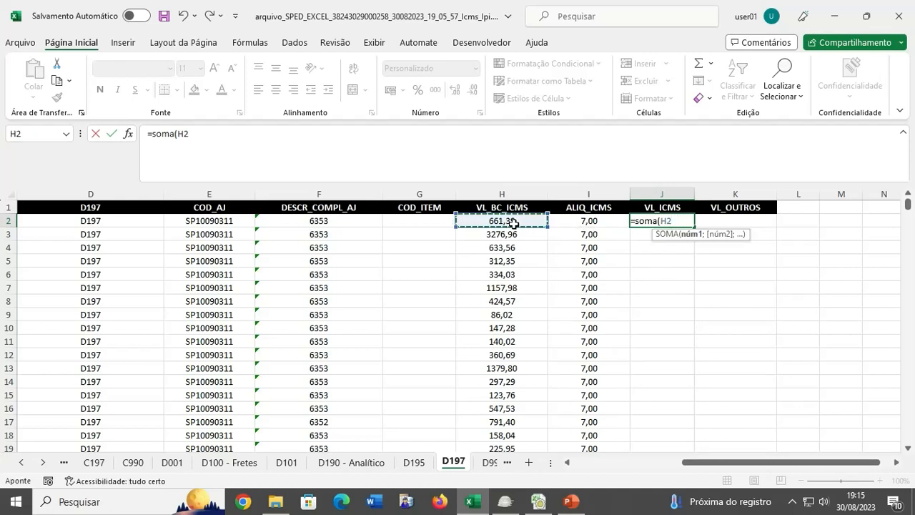
{"action": "type", "text": "*"}
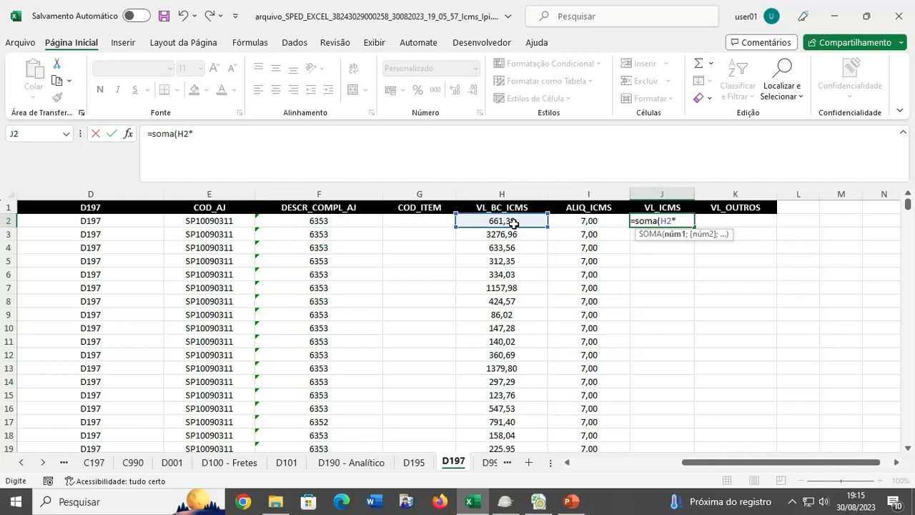
{"action": "left_click", "coordinate": [591, 223]}
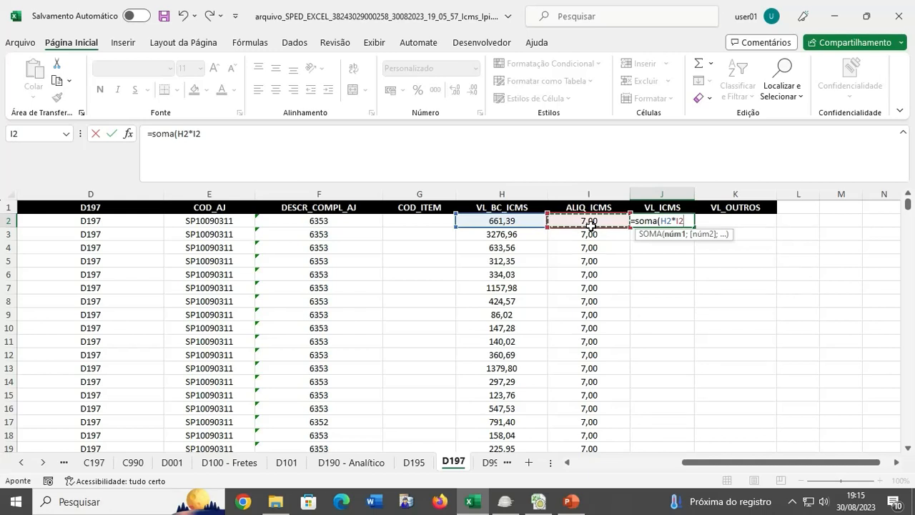
{"action": "type", "text": "%"}
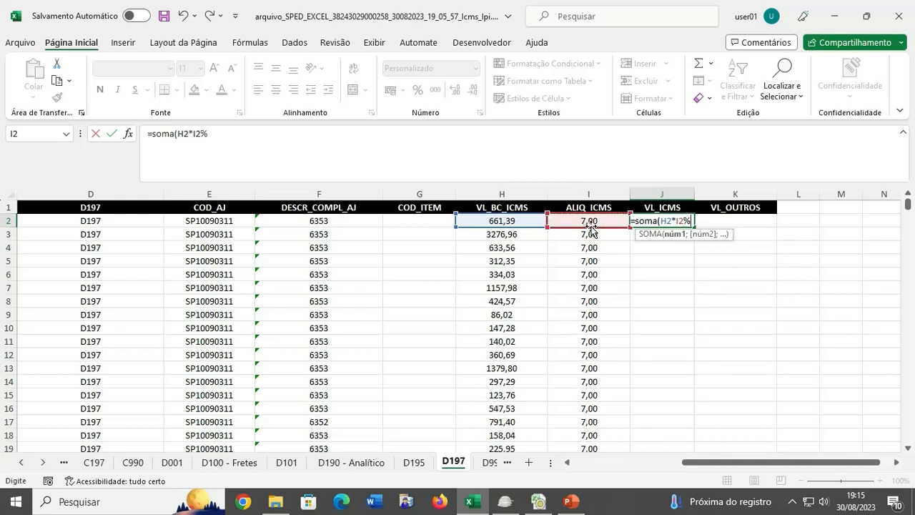
{"action": "type", "text": ")"}
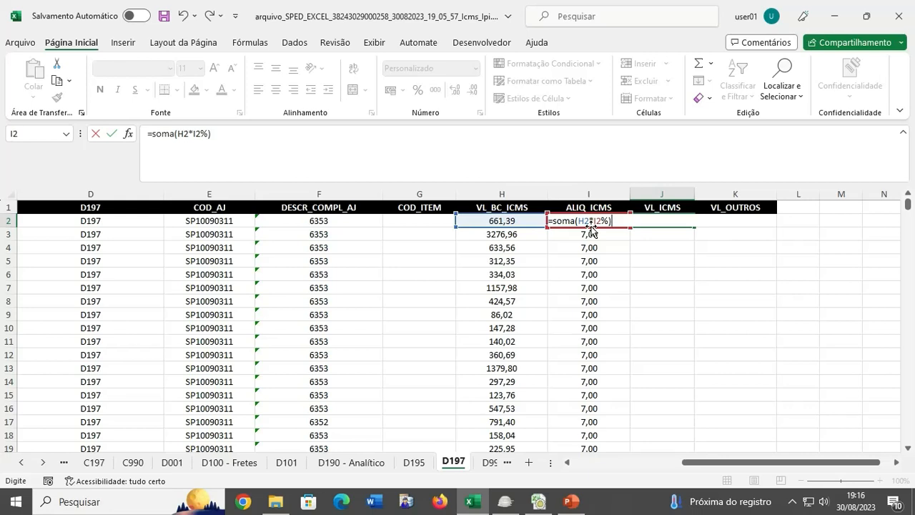
{"action": "key", "text": "Return"}
{"action": "key", "text": "Up"}
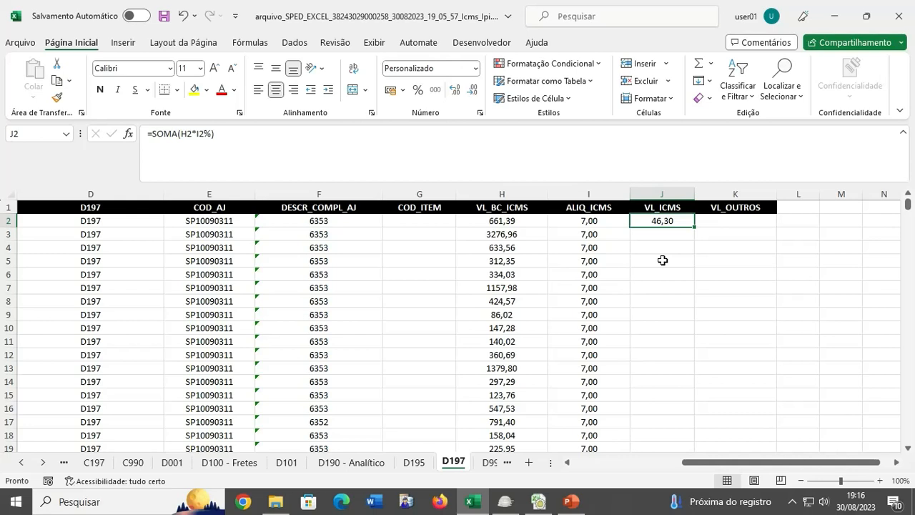
Step: Extend the J2 formula to take 20% of the product, making it =SOMA((H2*I2%)*20%)
{"action": "left_click", "coordinate": [678, 261]}
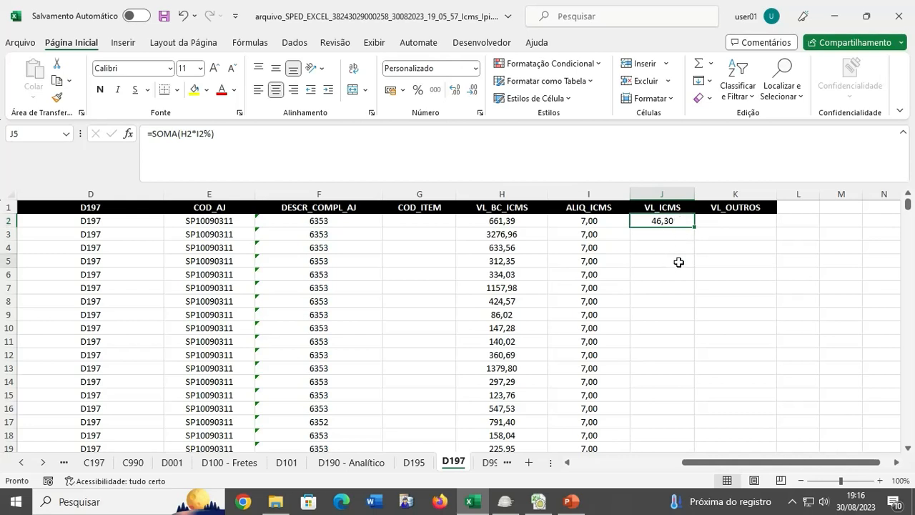
{"action": "left_click", "coordinate": [672, 221]}
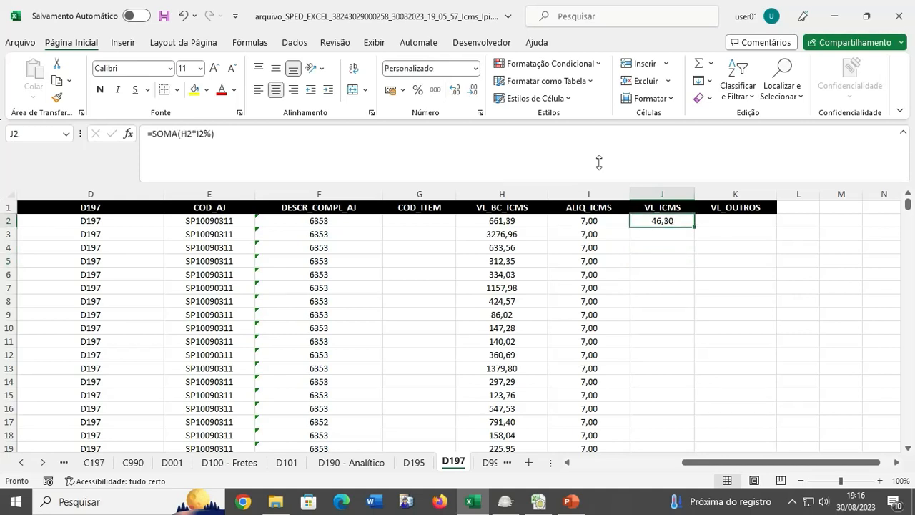
{"action": "double_click", "coordinate": [663, 221]}
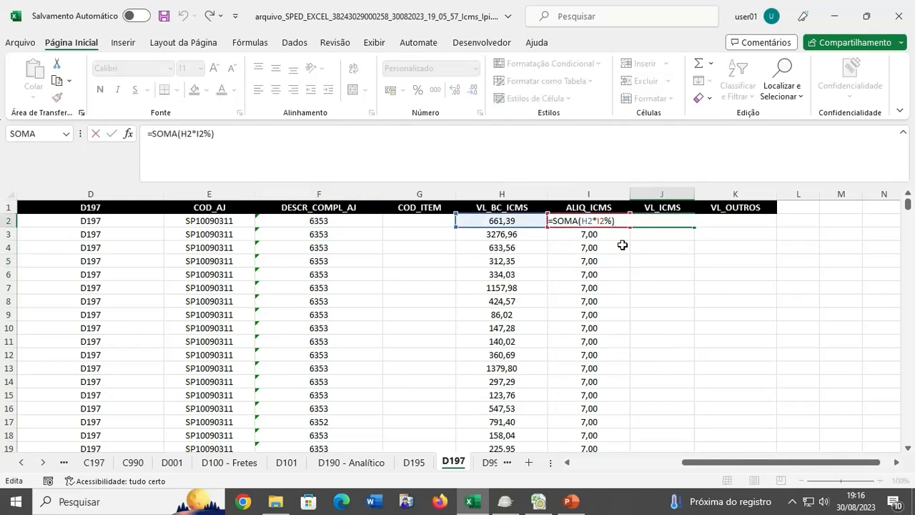
{"action": "left_click", "coordinate": [179, 136]}
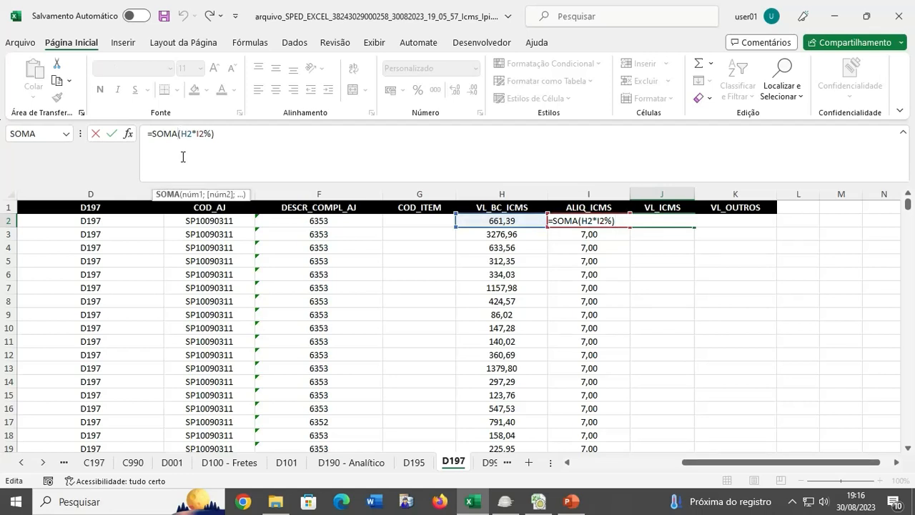
{"action": "type", "text": "("}
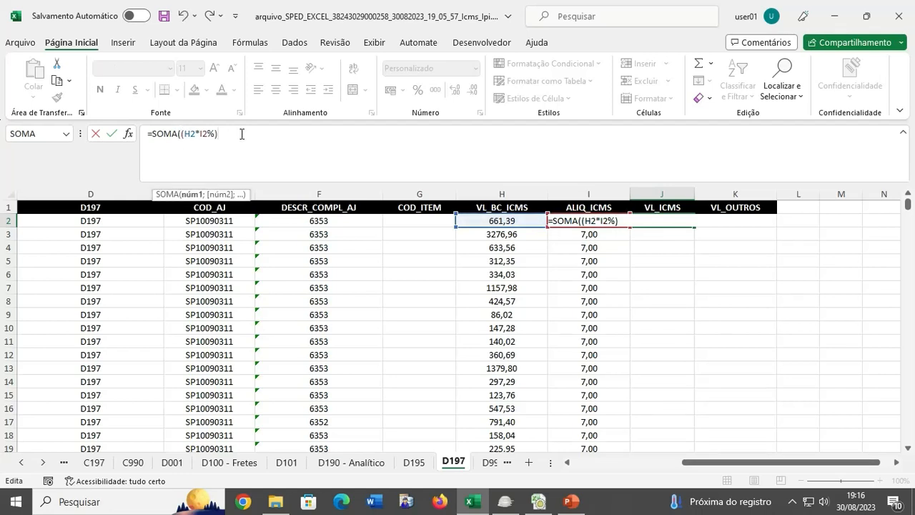
{"action": "type", "text": "*20%"}
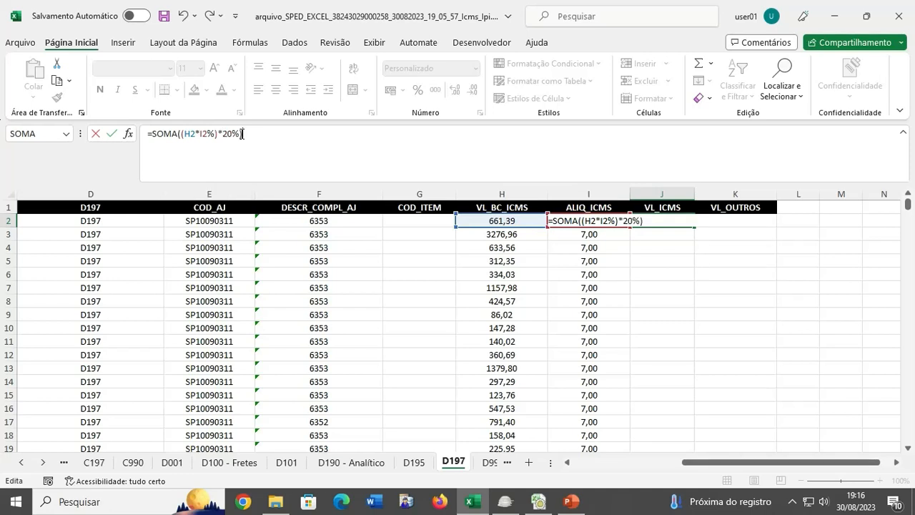
{"action": "type", "text": ")"}
{"action": "key", "text": "Return"}
{"action": "key", "text": "Up"}
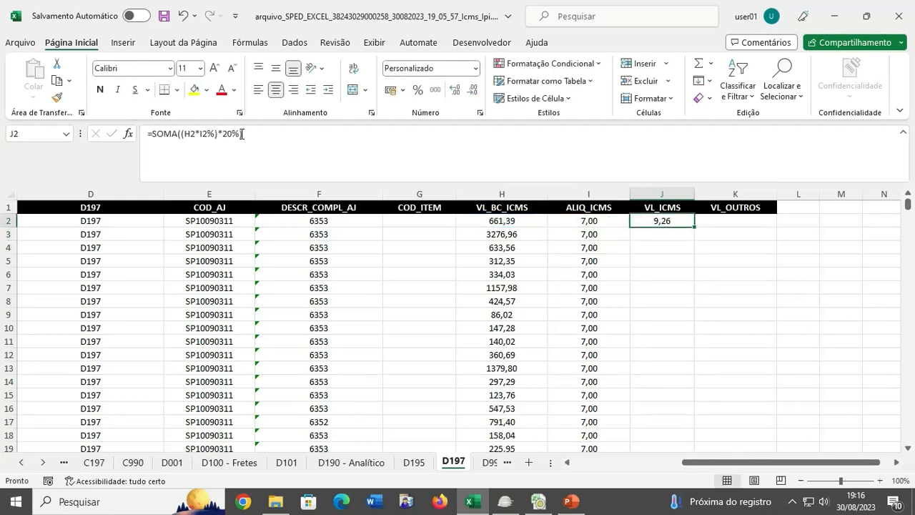
Step: Copy the J2 formula into J1345, the VL_ICMS cell of the last data row
{"action": "key", "text": "ctrl+c"}
{"action": "key", "text": "Left"}
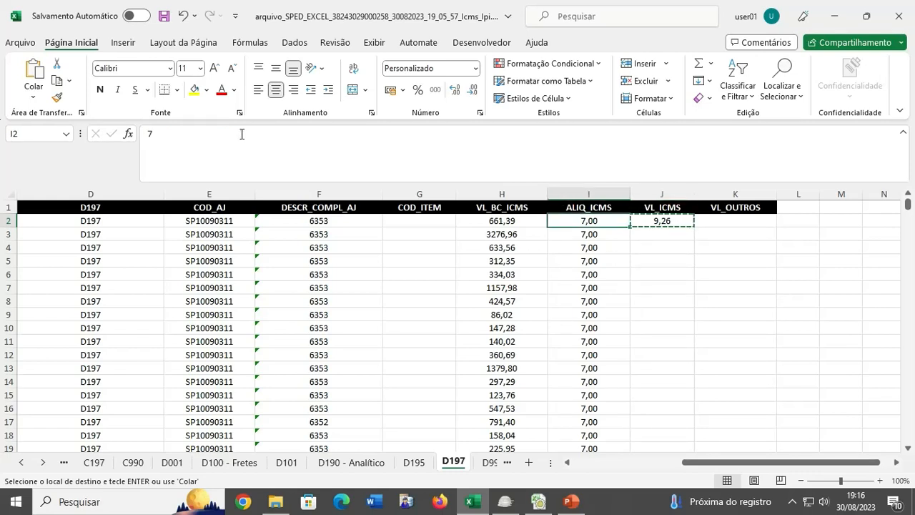
{"action": "key", "text": "ctrl+Down"}
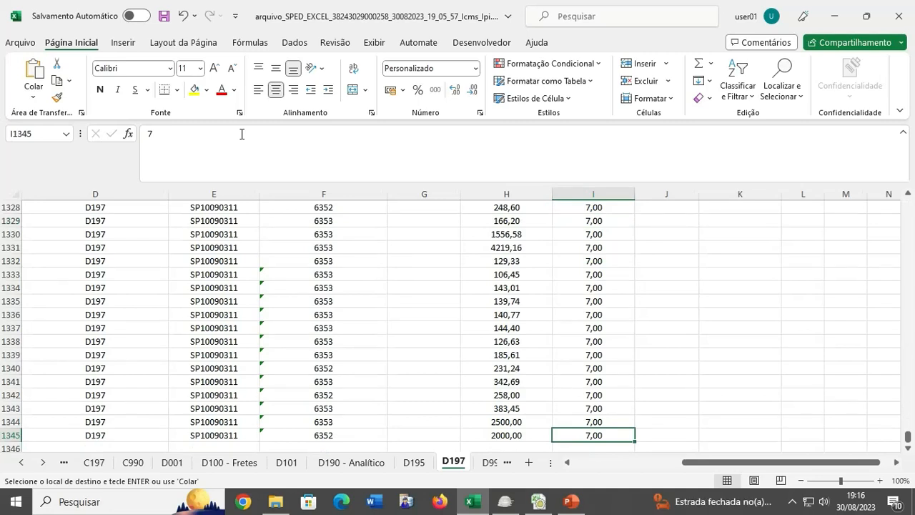
{"action": "key", "text": "Right"}
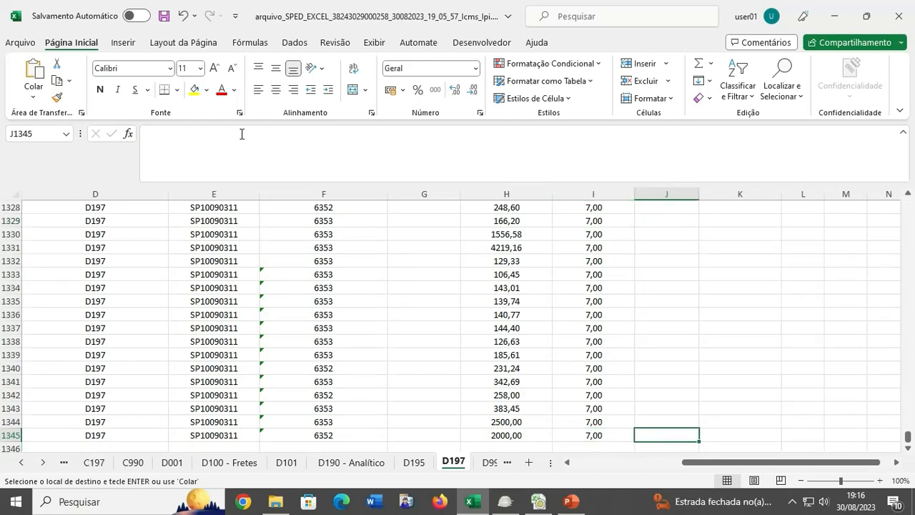
{"action": "key", "text": "ctrl+v"}
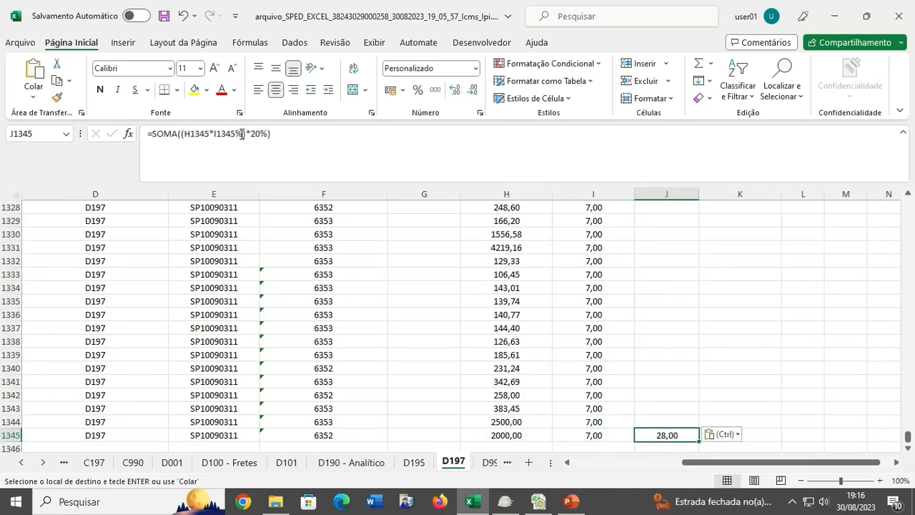
Step: Copy the J1345 formula into the whole VL_ICMS range from J1345 up to J2
{"action": "key", "text": "ctrl+Up"}
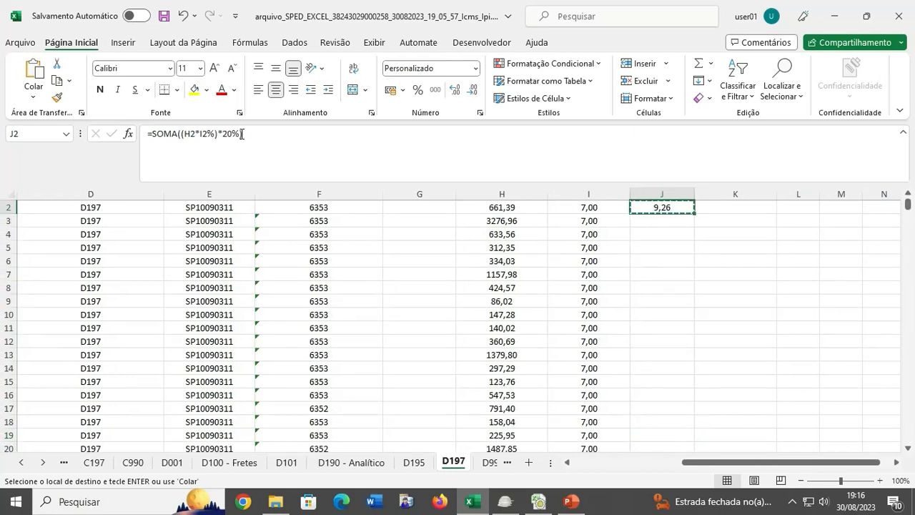
{"action": "key", "text": "ctrl+Down"}
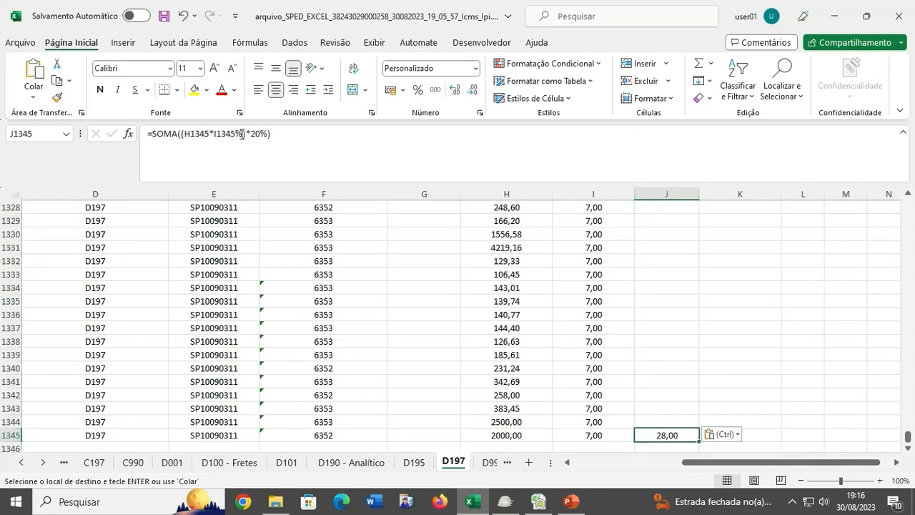
{"action": "key", "text": "ctrl+c"}
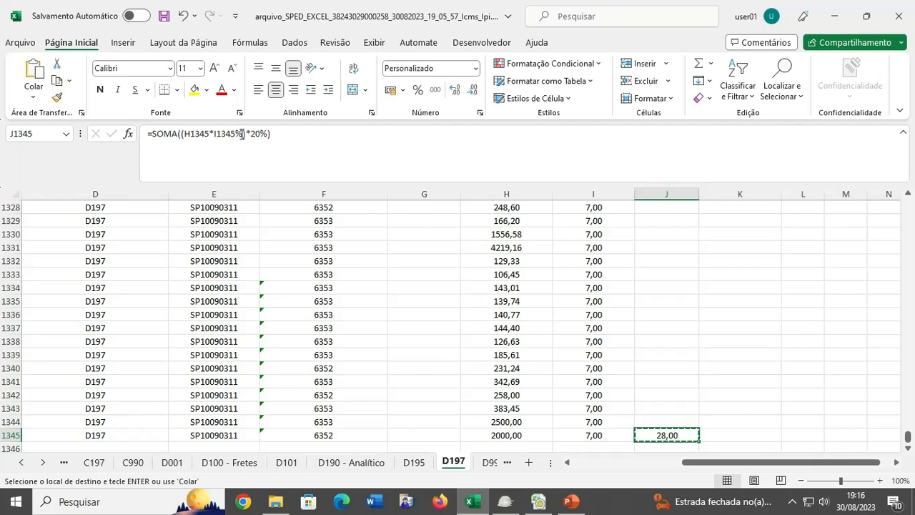
{"action": "key", "text": "ctrl+shift+Up"}
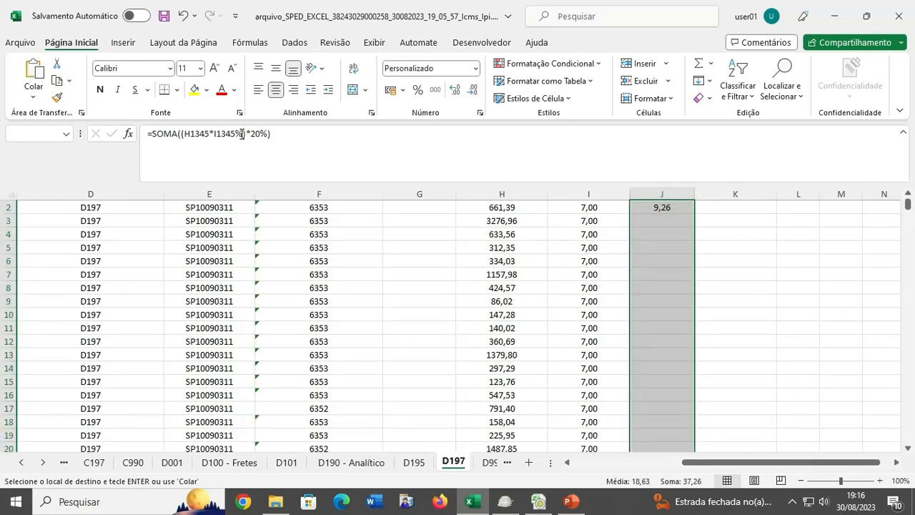
{"action": "key", "text": "ctrl+v"}
Step: Review the calculated VL_ICMS values from the last data row back up to the header row
{"action": "key", "text": "Up"}
{"action": "key", "text": "Up"}
{"action": "key", "text": "Up"}
{"action": "key", "text": "Up"}
{"action": "key", "text": "Up"}
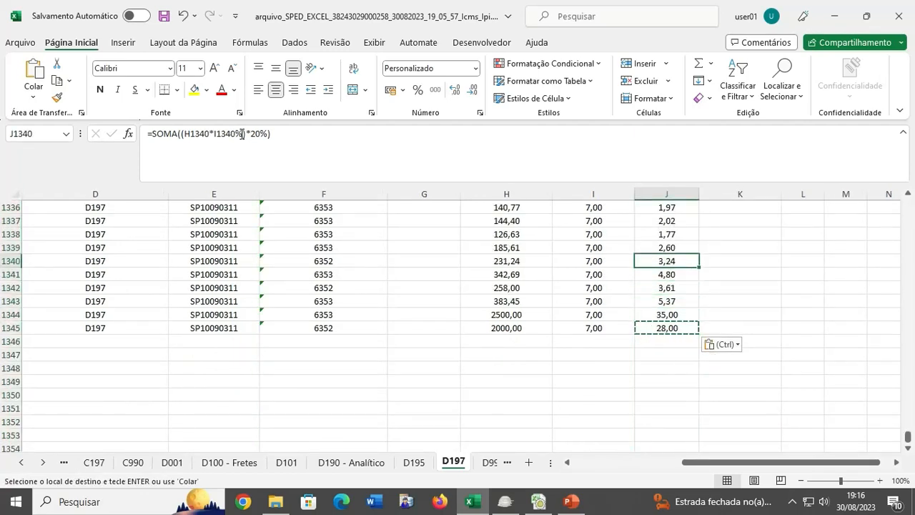
{"action": "key", "text": "Up"}
{"action": "key", "text": "Up"}
{"action": "key", "text": "Up"}
{"action": "key", "text": "Up"}
{"action": "key", "text": "Up"}
{"action": "key", "text": "Up"}
{"action": "key", "text": "Up"}
{"action": "key", "text": "Up"}
{"action": "key", "text": "Up"}
{"action": "key", "text": "Up"}
{"action": "key", "text": "Up"}
{"action": "key", "text": "Up"}
{"action": "key", "text": "Up"}
{"action": "key", "text": "Up"}
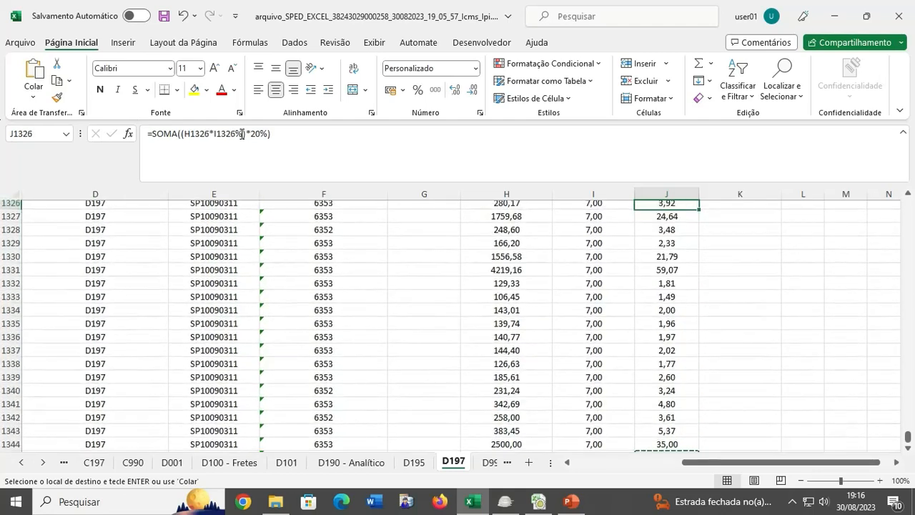
{"action": "key", "text": "Up"}
{"action": "key", "text": "Up"}
{"action": "key", "text": "Up"}
{"action": "key", "text": "Up"}
{"action": "key", "text": "Up"}
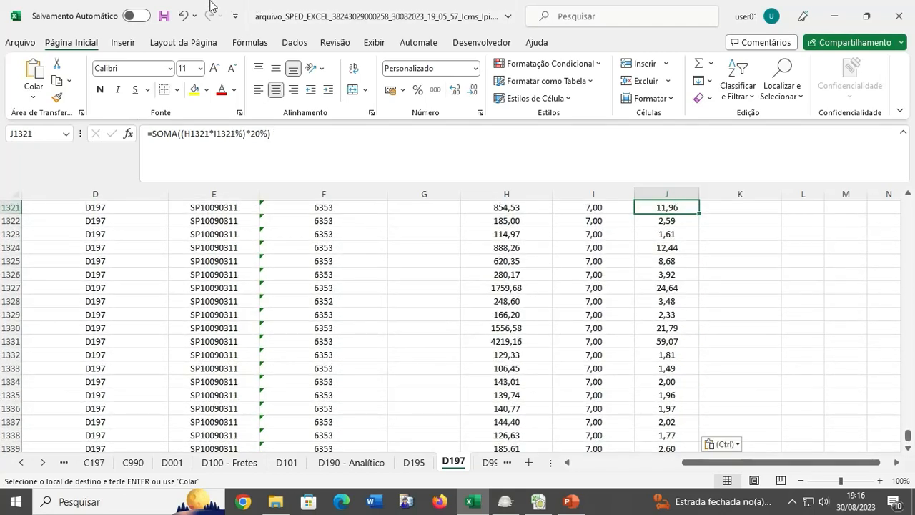
{"action": "left_click", "coordinate": [661, 234]}
{"action": "scroll", "coordinate": [671, 250], "scroll_direction": "up", "scroll_amount": 7}
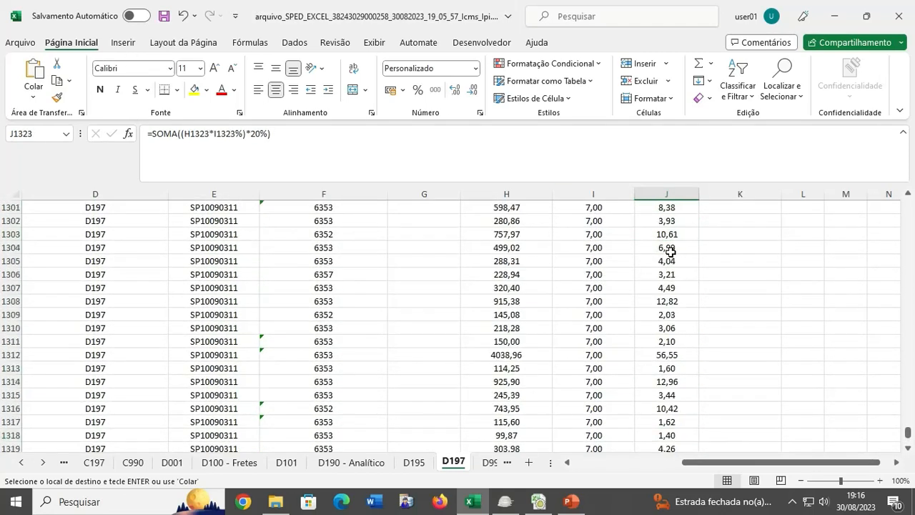
{"action": "scroll", "coordinate": [670, 251], "scroll_direction": "up", "scroll_amount": 20}
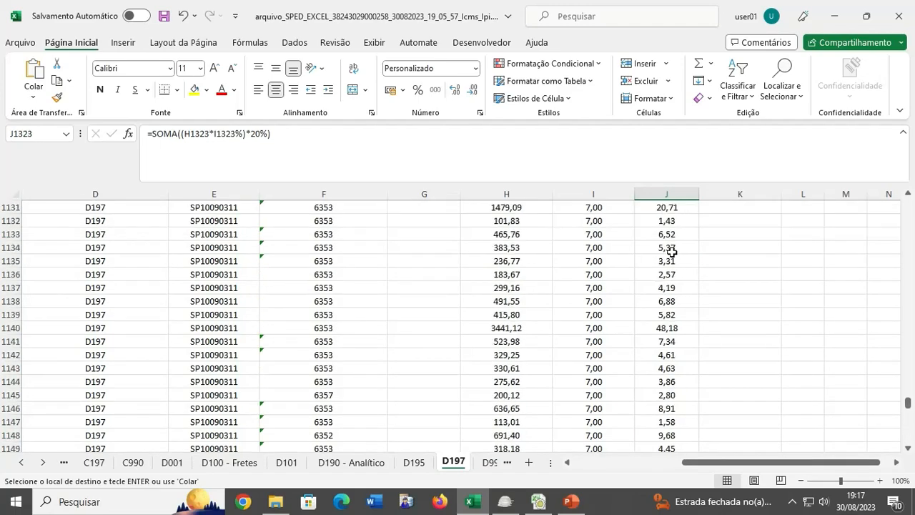
{"action": "left_click_drag", "start_coordinate": [908, 403], "coordinate": [914, 201]}
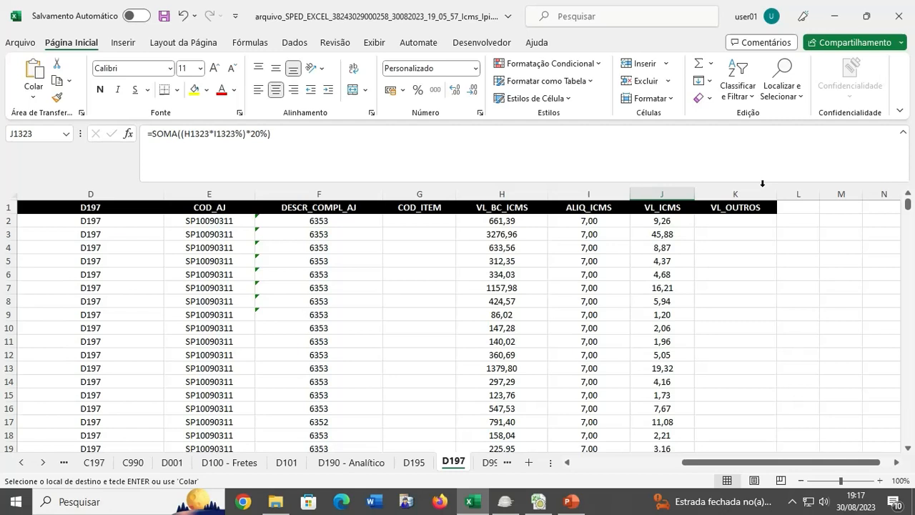
Step: Check the sum of the whole VL_ICMS column on the D197 sheet and save the workbook
{"action": "left_click", "coordinate": [678, 192]}
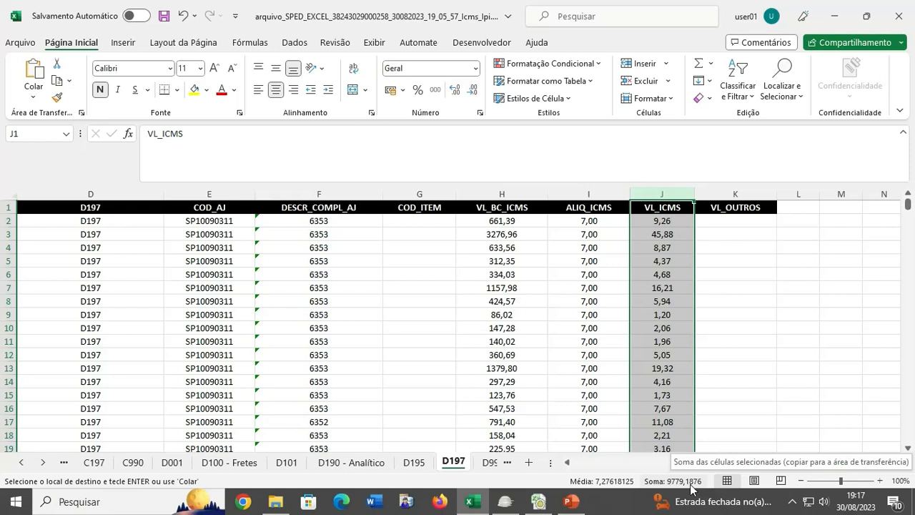
{"action": "left_click", "coordinate": [731, 369]}
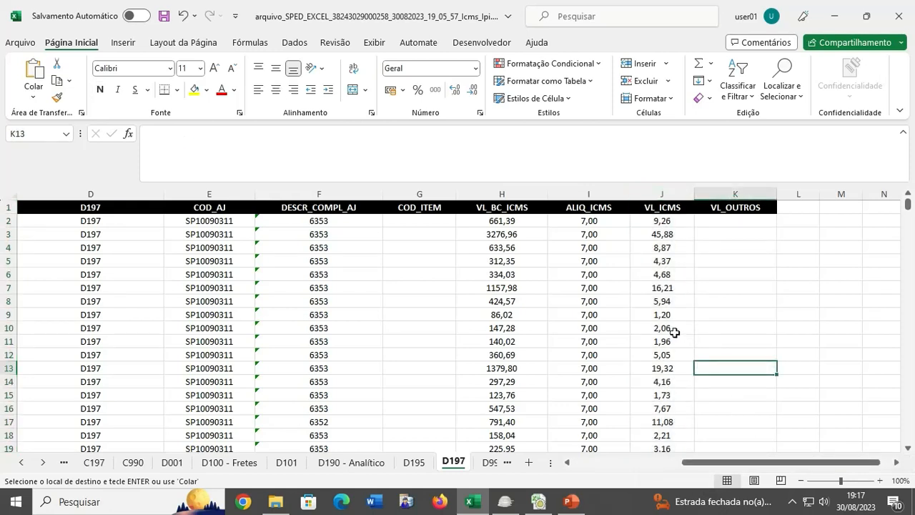
{"action": "left_click", "coordinate": [166, 17]}
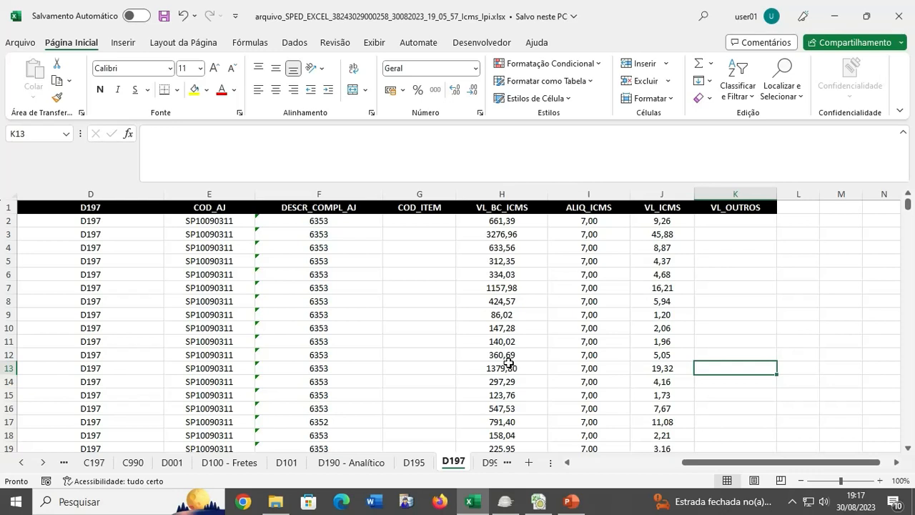
Step: Examine the QTD_LIN_D line count on sheet D990 and the first and last record rows on sheet D195
{"action": "left_click", "coordinate": [491, 463]}
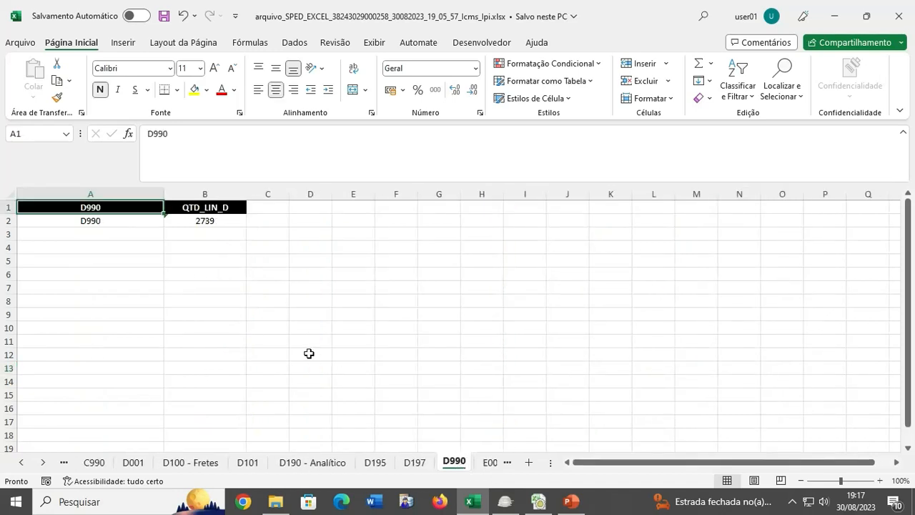
{"action": "left_click", "coordinate": [218, 222]}
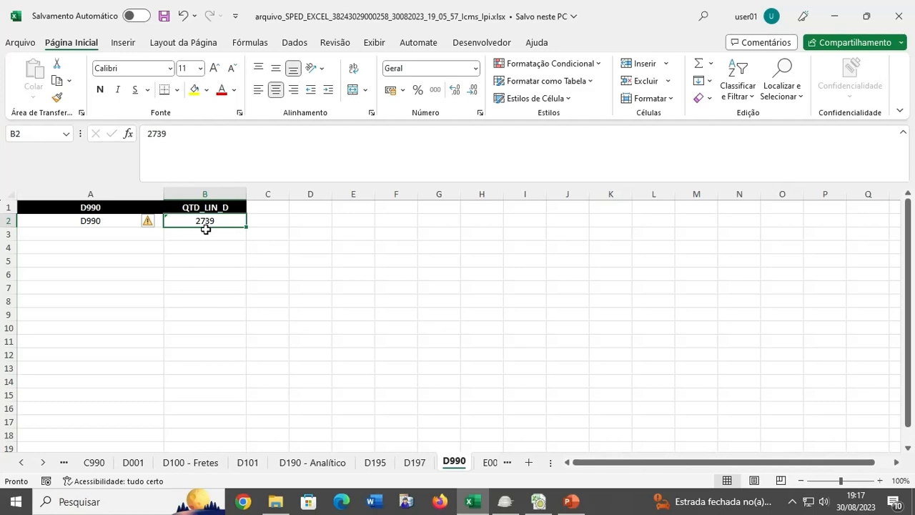
{"action": "left_click", "coordinate": [379, 465]}
{"action": "left_click", "coordinate": [121, 393]}
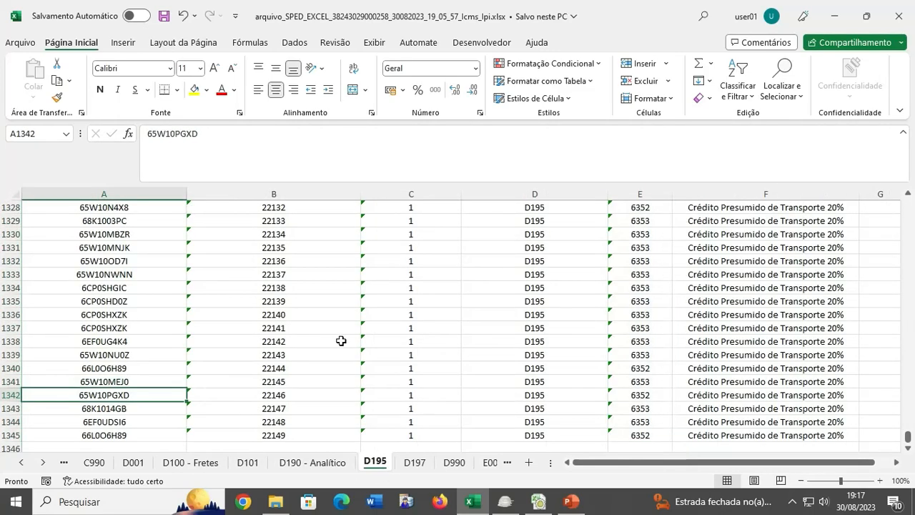
{"action": "key", "text": "ctrl+Up"}
{"action": "key", "text": "Down"}
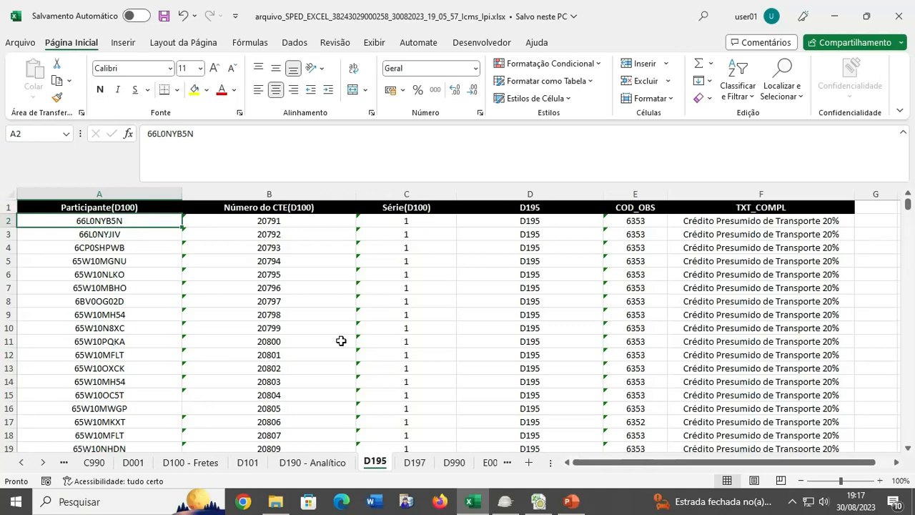
{"action": "key", "text": "ctrl+Down"}
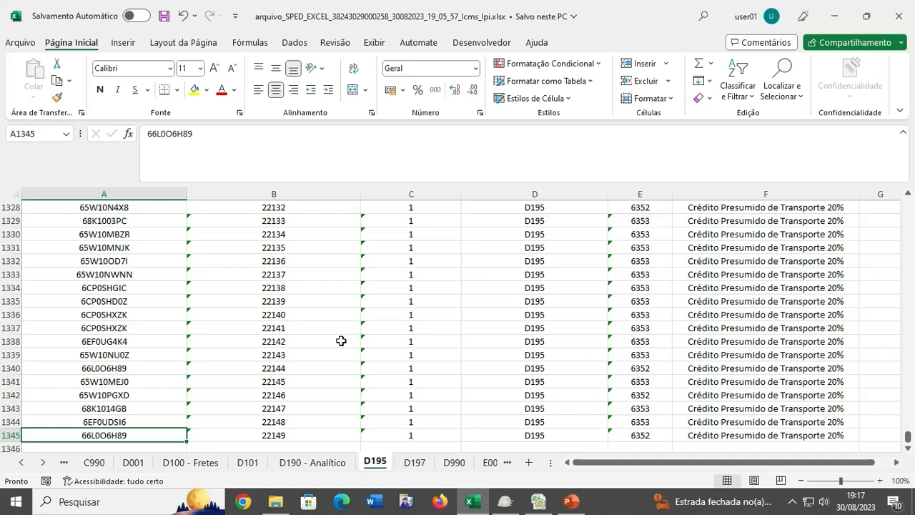
Step: Open the Windows Calculator and multiply 1343 by 2 to get the number of added D195 and D197 lines
{"action": "left_click", "coordinate": [96, 502]}
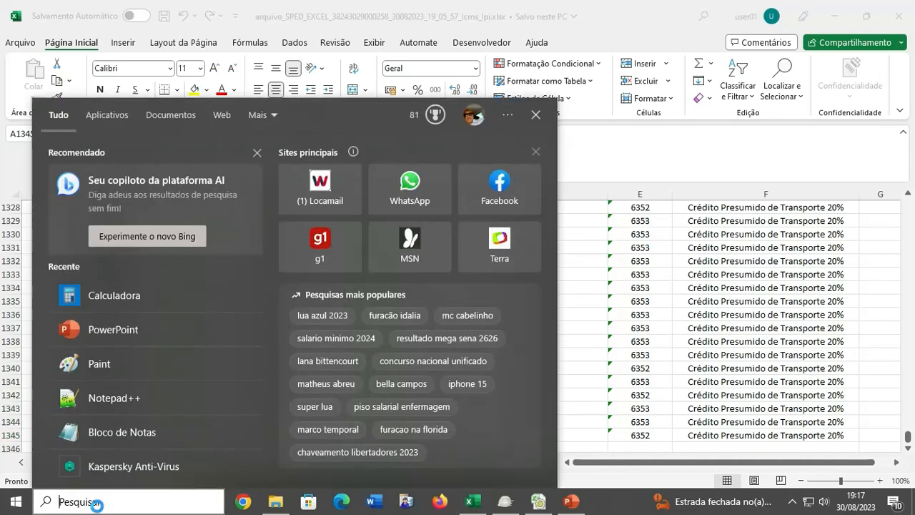
{"action": "type", "text": "calc"}
{"action": "key", "text": "Return"}
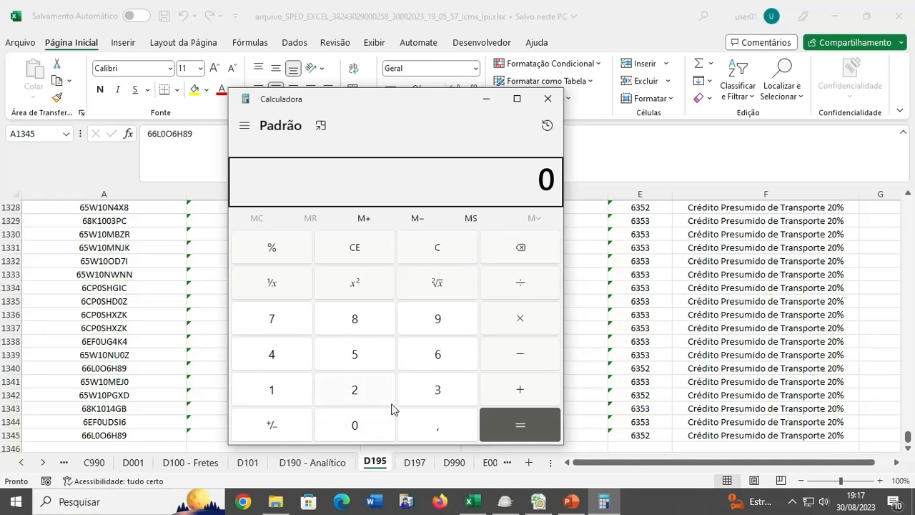
{"action": "type", "text": "1.343"}
{"action": "key", "text": "asterisk"}
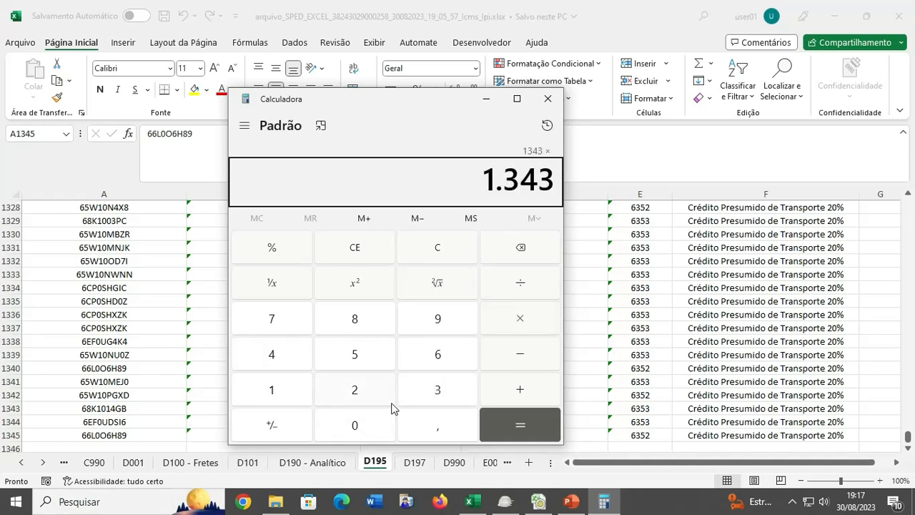
{"action": "type", "text": "2"}
{"action": "key", "text": "Return"}
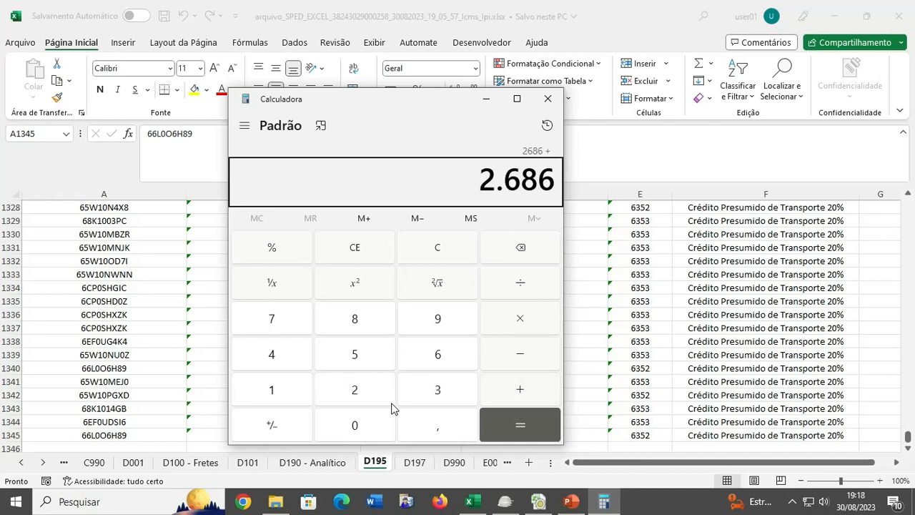
Step: Add the D990 sheet's existing line count, 2739, to the product in the Calculator
{"action": "left_click", "coordinate": [410, 466]}
{"action": "left_click", "coordinate": [413, 463]}
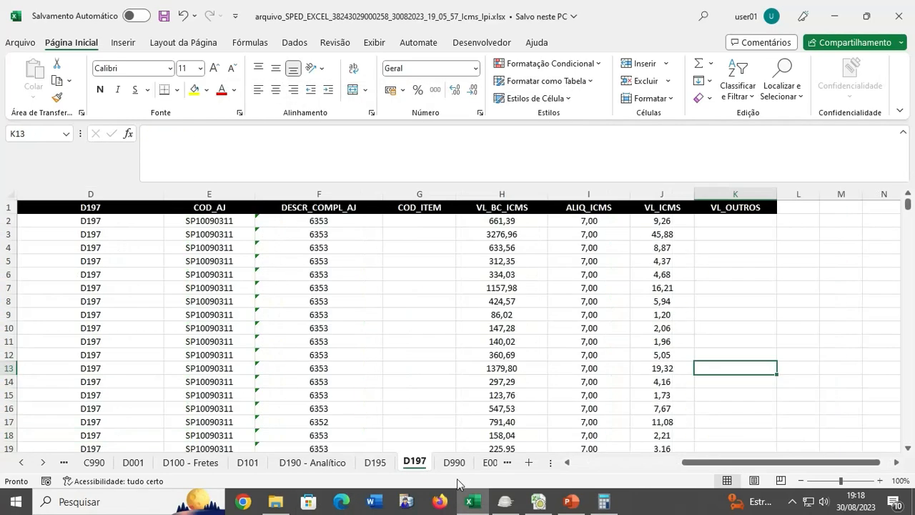
{"action": "left_click", "coordinate": [605, 501]}
{"action": "key", "text": "plus"}
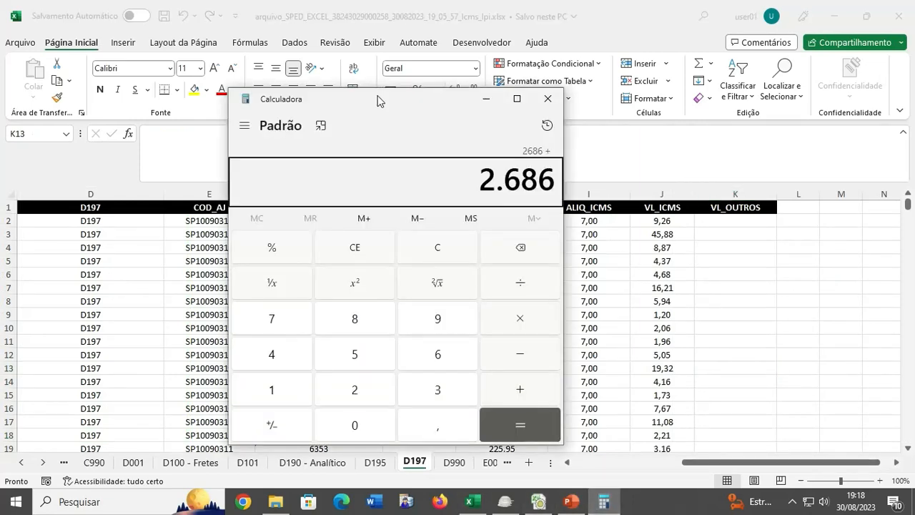
{"action": "left_click", "coordinate": [455, 462]}
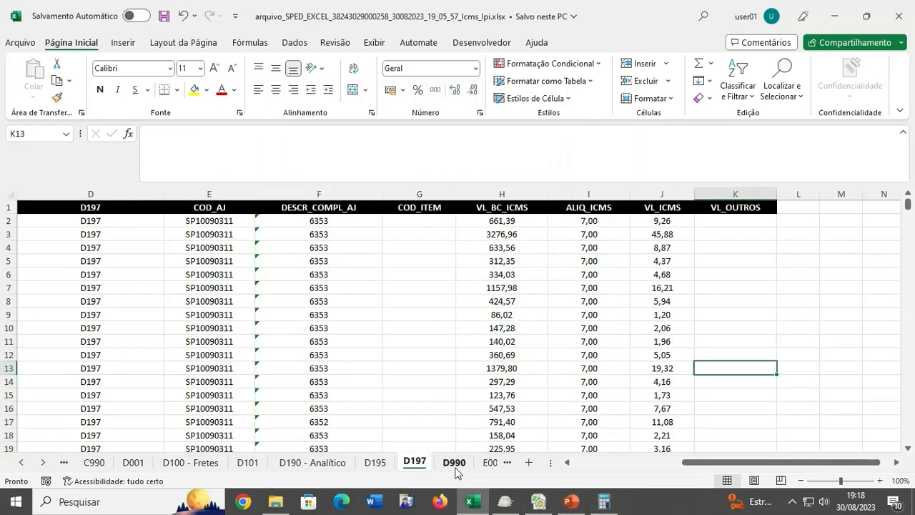
{"action": "left_click", "coordinate": [459, 463]}
{"action": "left_click", "coordinate": [604, 502]}
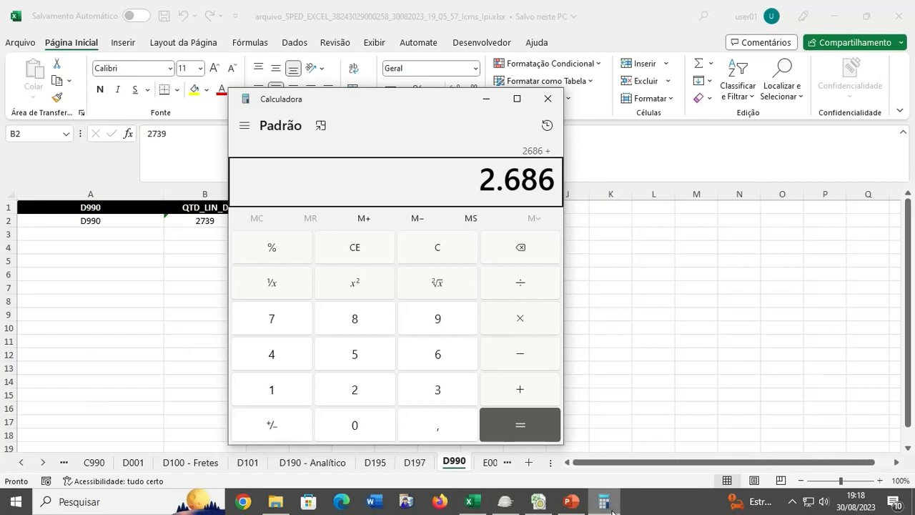
{"action": "type", "text": "2.739"}
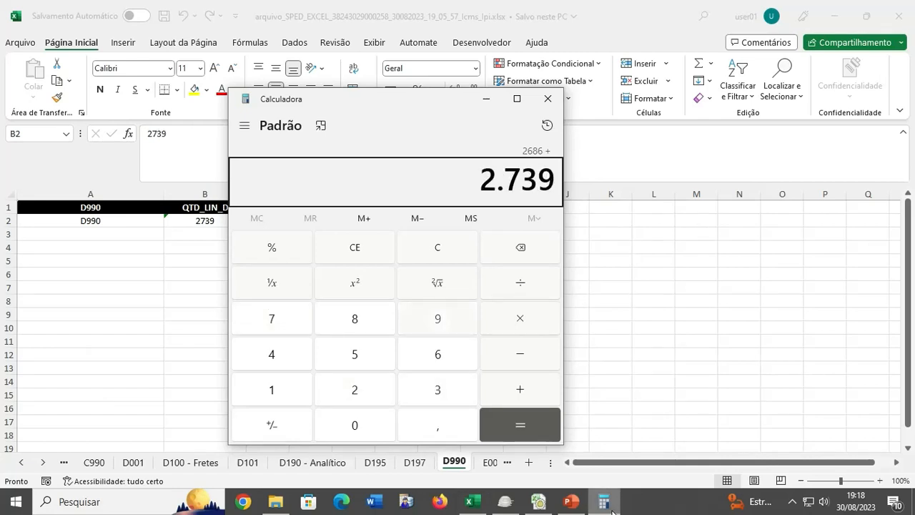
{"action": "key", "text": "Return"}
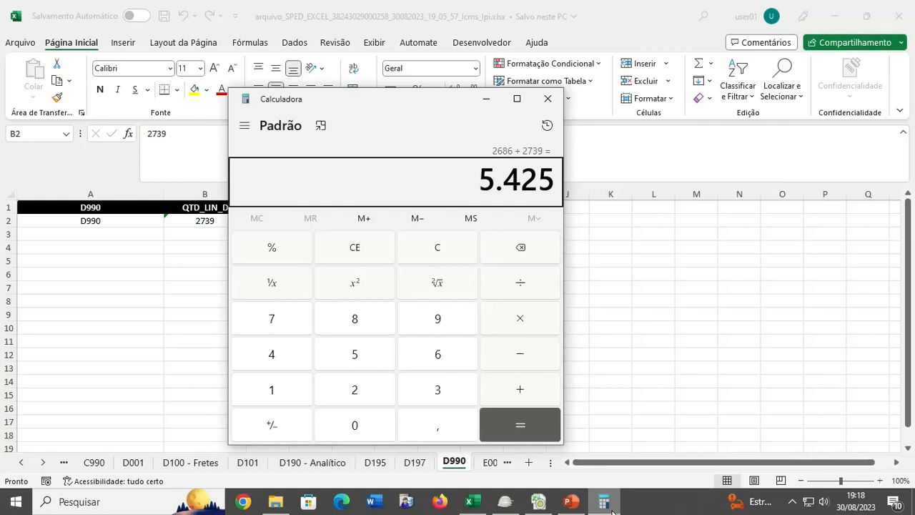
Step: Return to Excel, set QTD_LIN_D in cell B2 of the D990 sheet to 5425, and save the workbook
{"action": "key", "text": "alt+Tab"}
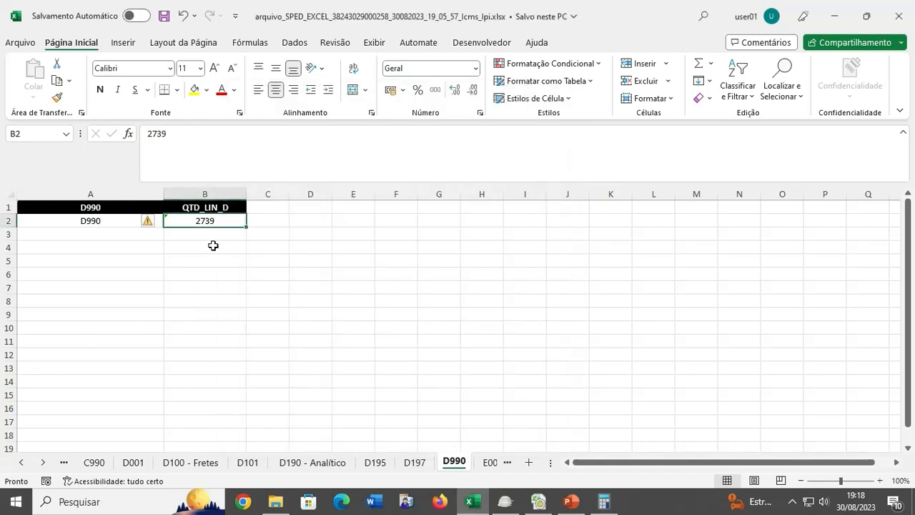
{"action": "type", "text": "5425"}
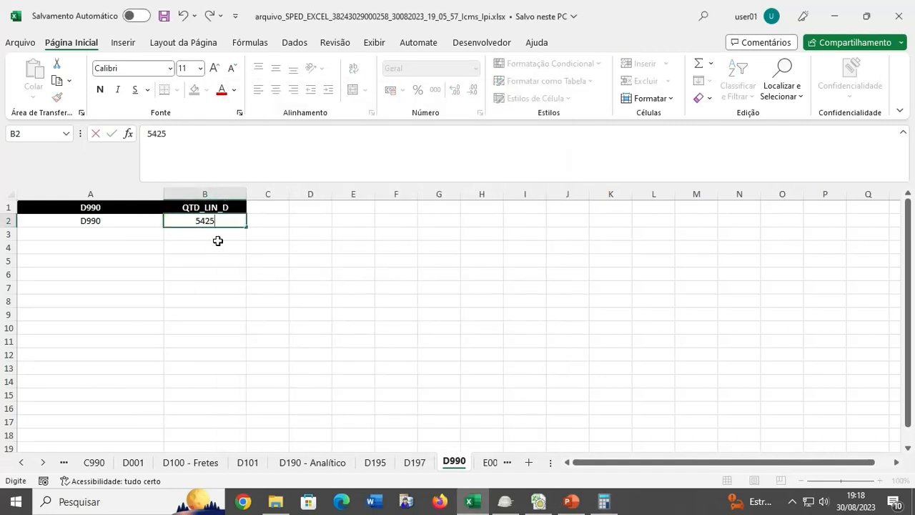
{"action": "key", "text": "Return"}
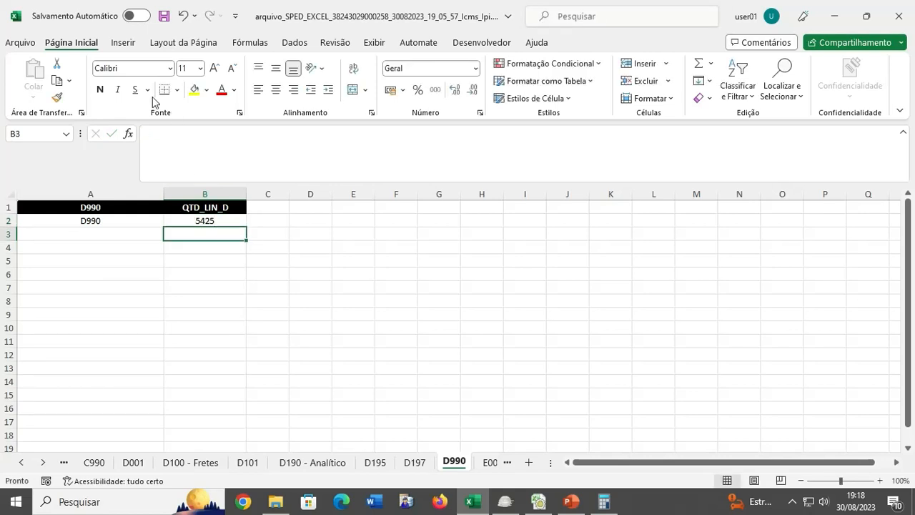
{"action": "left_click", "coordinate": [164, 16]}
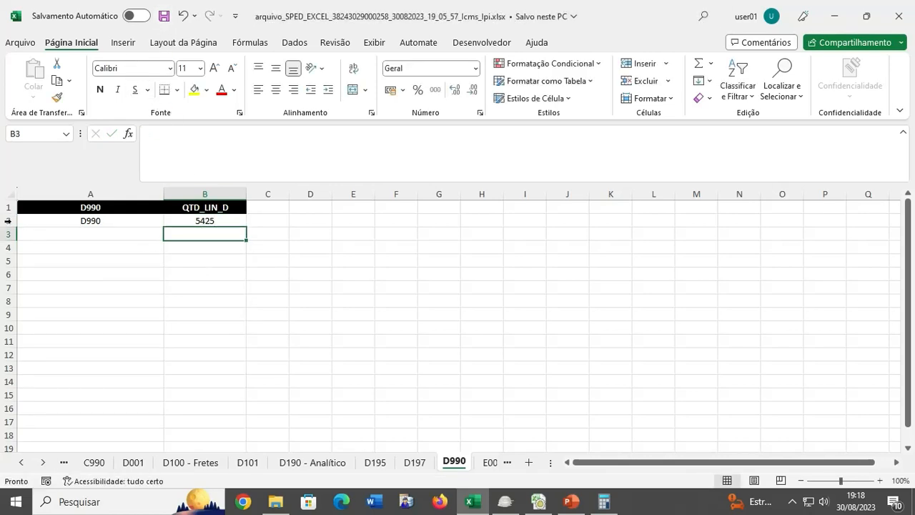
{"action": "left_click", "coordinate": [8, 220]}
{"action": "left_click", "coordinate": [195, 90]}
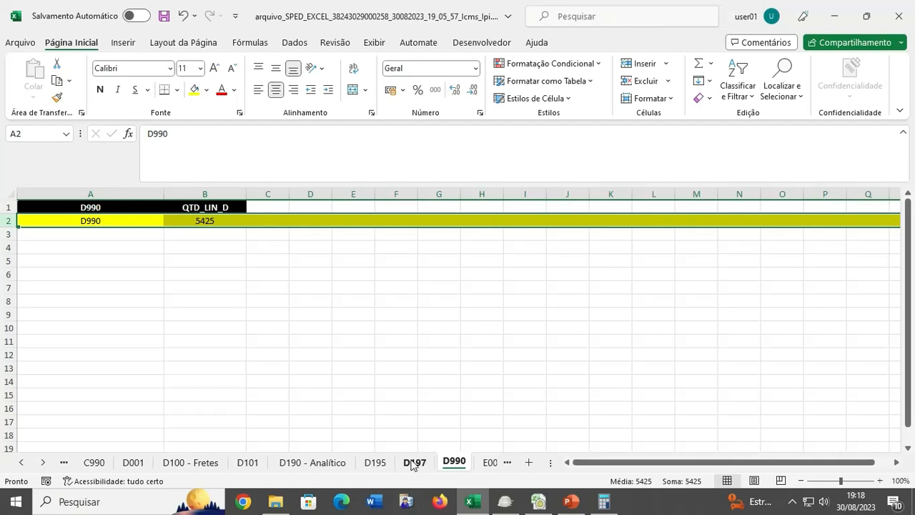
{"action": "key", "text": "ctrl+z"}
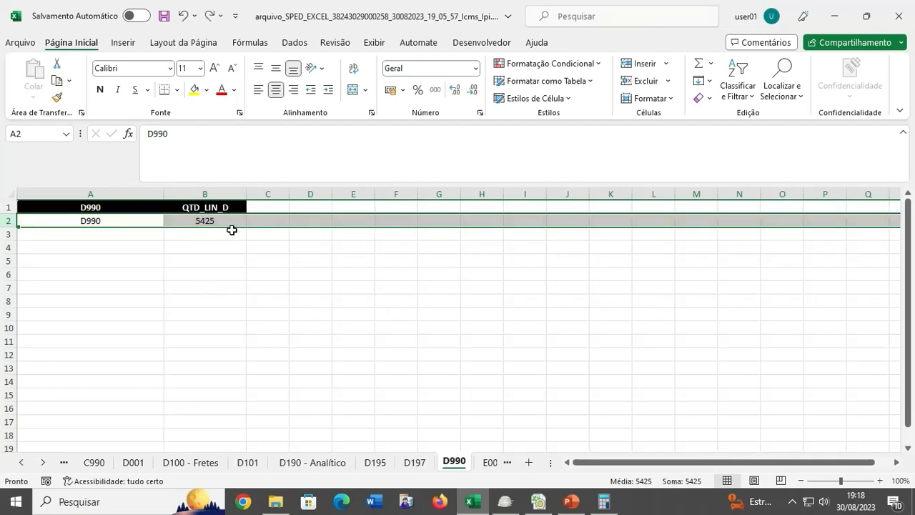
Step: Highlight only cells A2:B2 of the D990 sheet with yellow fill
{"action": "left_click", "coordinate": [239, 221]}
{"action": "key", "text": "shift+Left"}
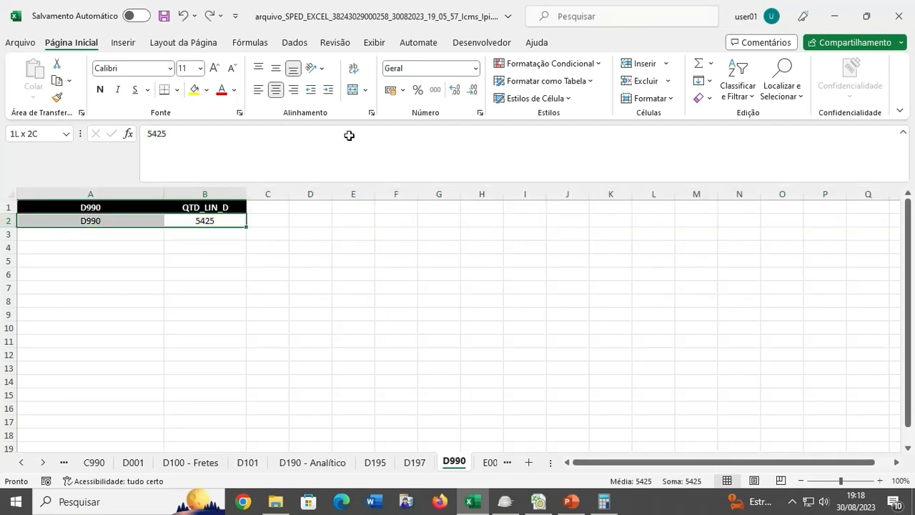
{"action": "key", "text": "ctrl+y"}
{"action": "left_click", "coordinate": [377, 331]}
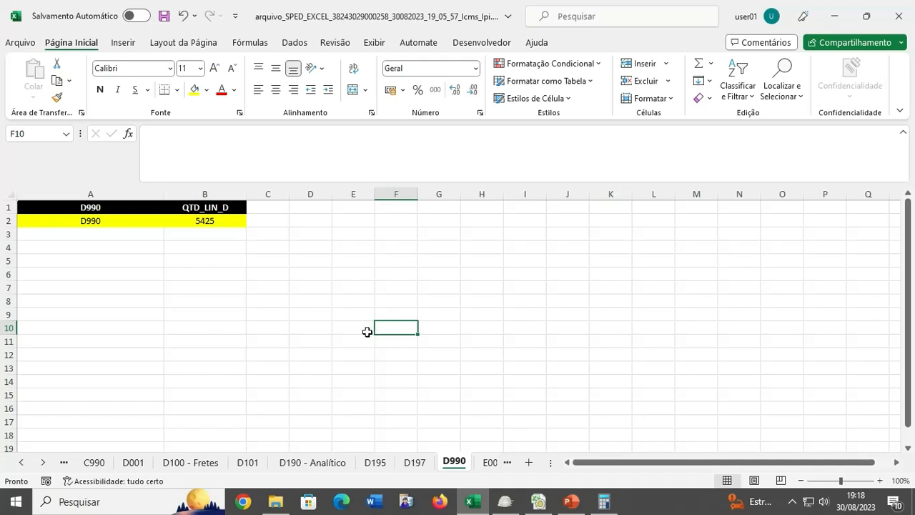
Step: Review the block D sheets in order, from D001 through D100 - Fretes, D101, D190 - Analítico, D195 and D197 to the D990 line count
{"action": "left_click", "coordinate": [247, 344]}
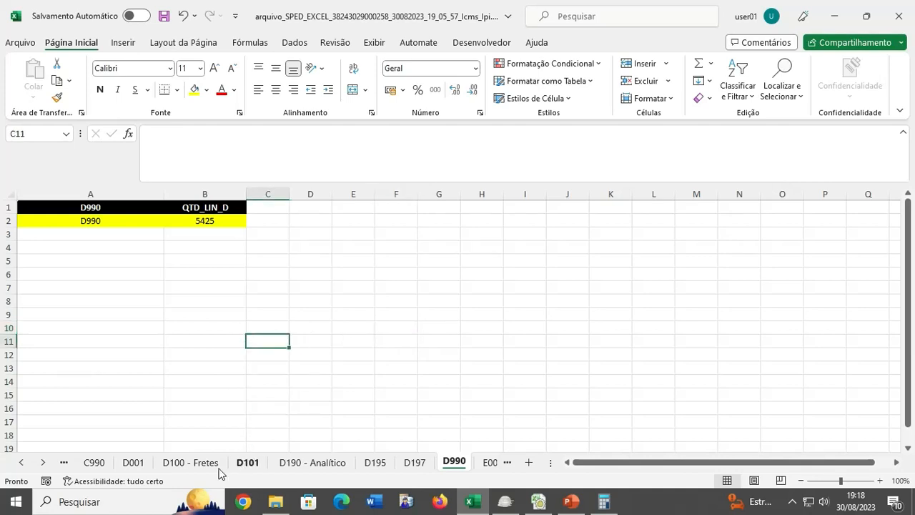
{"action": "left_click", "coordinate": [136, 465]}
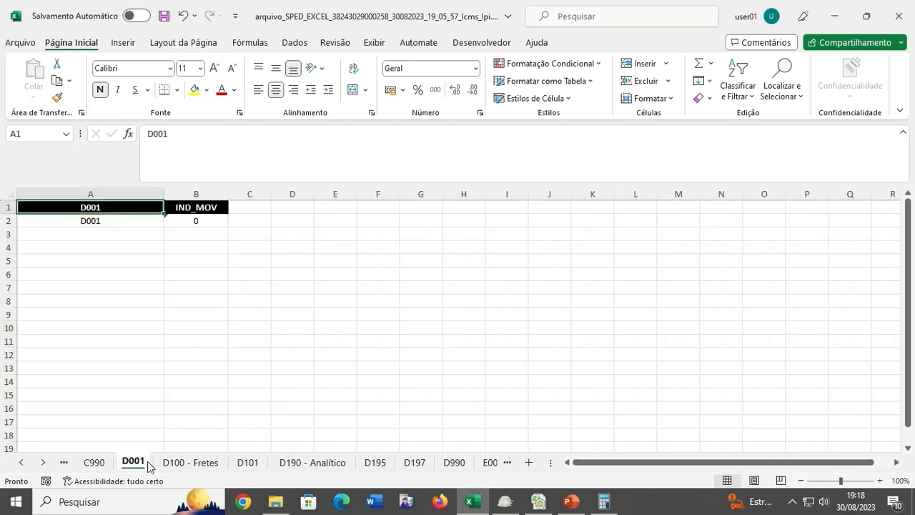
{"action": "left_click", "coordinate": [189, 464]}
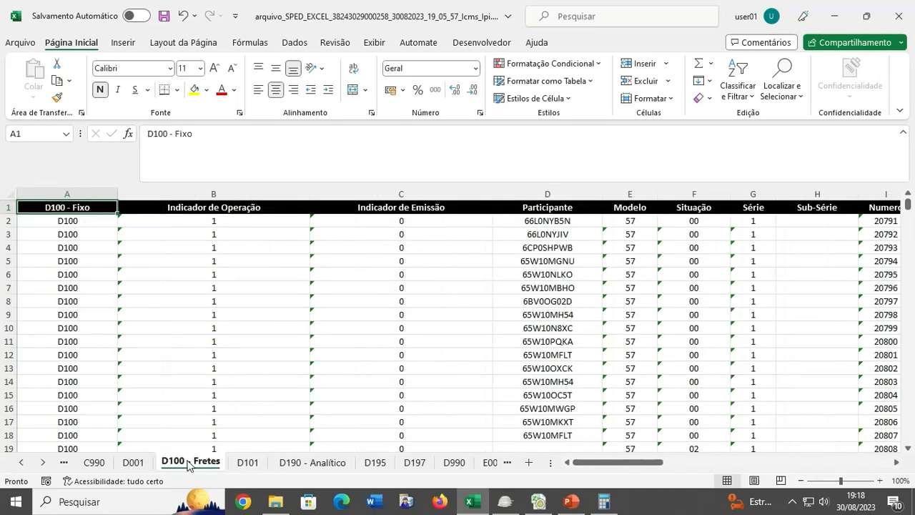
{"action": "left_click", "coordinate": [247, 463]}
{"action": "left_click", "coordinate": [289, 462]}
{"action": "left_click", "coordinate": [373, 463]}
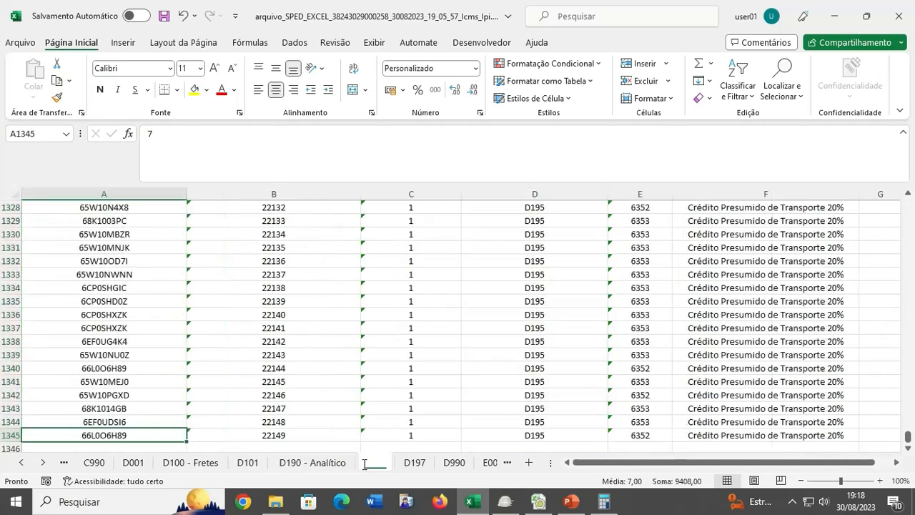
{"action": "left_click", "coordinate": [412, 462]}
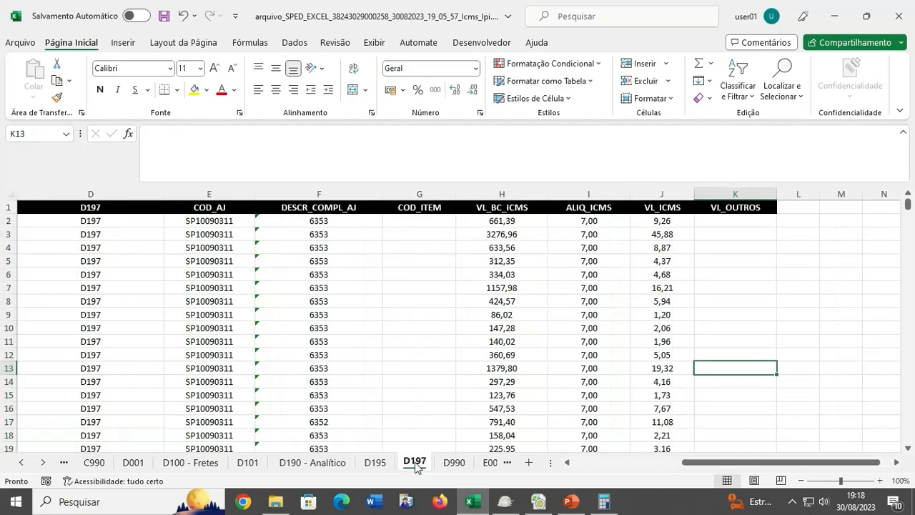
{"action": "left_click", "coordinate": [453, 464]}
{"action": "left_click", "coordinate": [270, 223]}
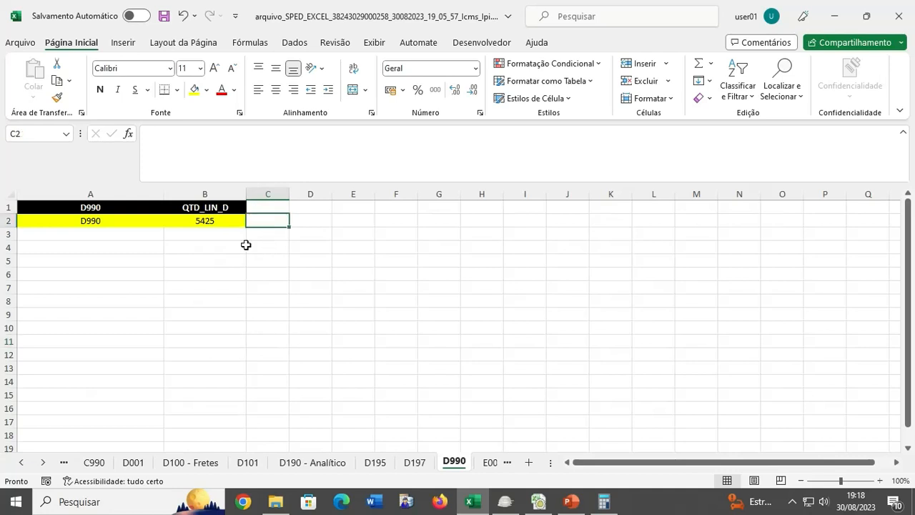
{"action": "left_click", "coordinate": [229, 222]}
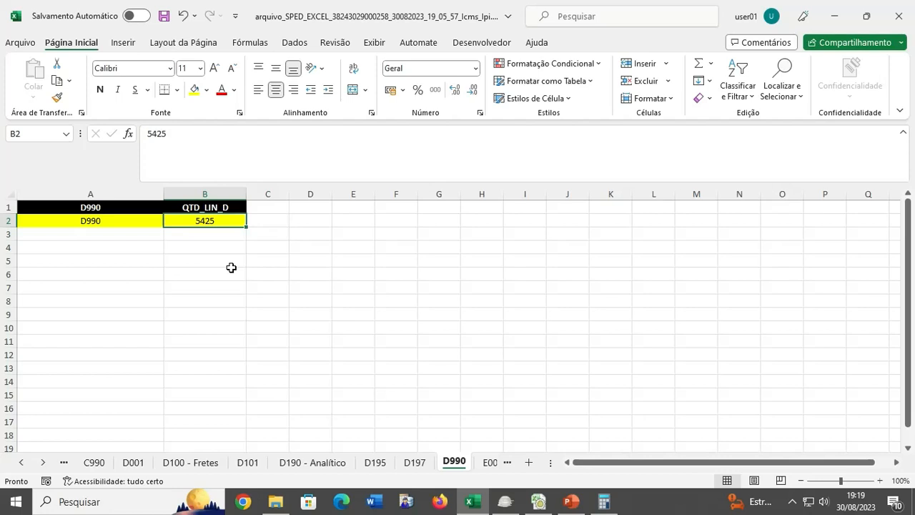
Step: Open the E100 sheet to view its period start and end dates
{"action": "left_click", "coordinate": [41, 465]}
{"action": "left_click", "coordinate": [42, 465]}
{"action": "left_click", "coordinate": [41, 465]}
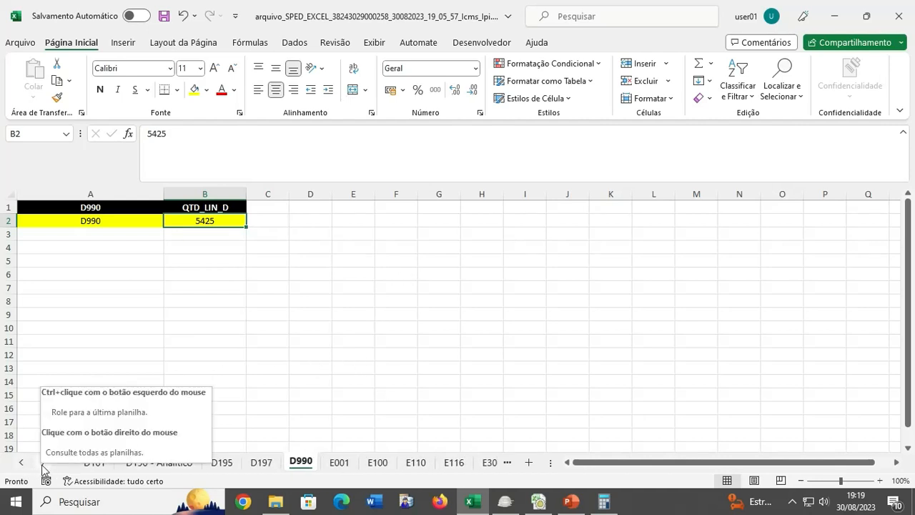
{"action": "left_click", "coordinate": [379, 465]}
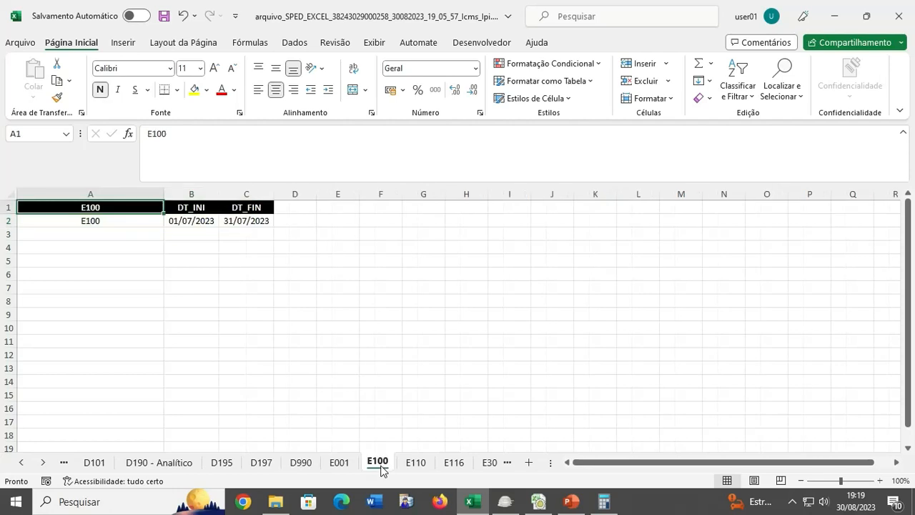
Step: Review the debit and credit totals on the E110 sheet, from VL_TOT_DEBITOS through VL_TOT_AJ_CREDITOS
{"action": "left_click", "coordinate": [403, 467]}
{"action": "left_click", "coordinate": [450, 355]}
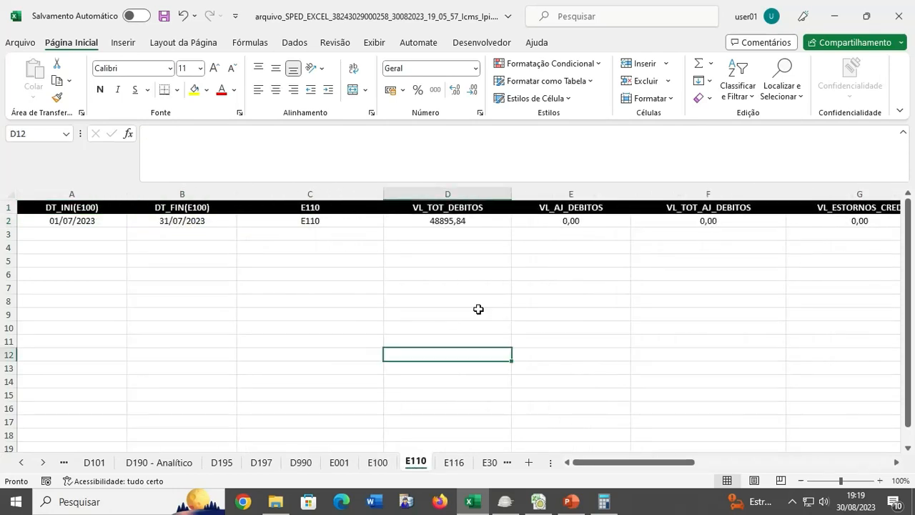
{"action": "left_click", "coordinate": [554, 219]}
{"action": "key", "text": "Right"}
{"action": "scroll", "coordinate": [554, 219], "scroll_direction": "right", "scroll_amount": 1}
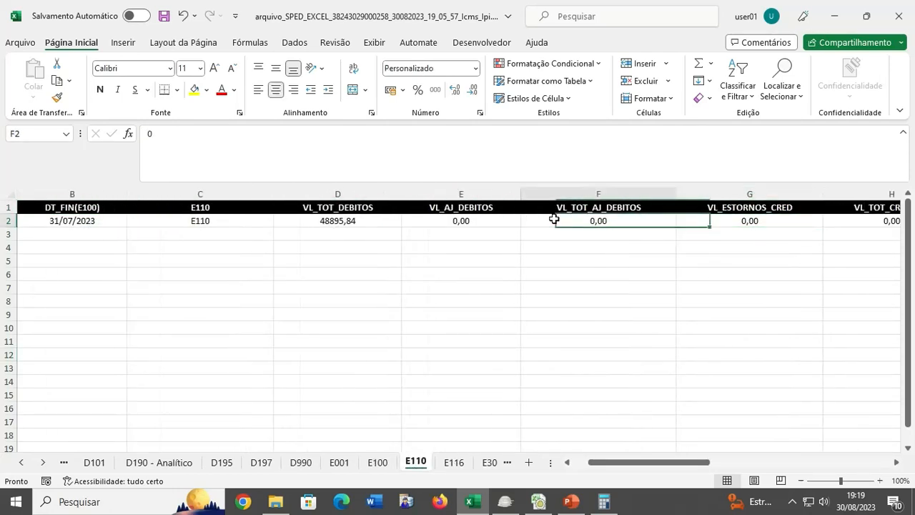
{"action": "key", "text": "Left"}
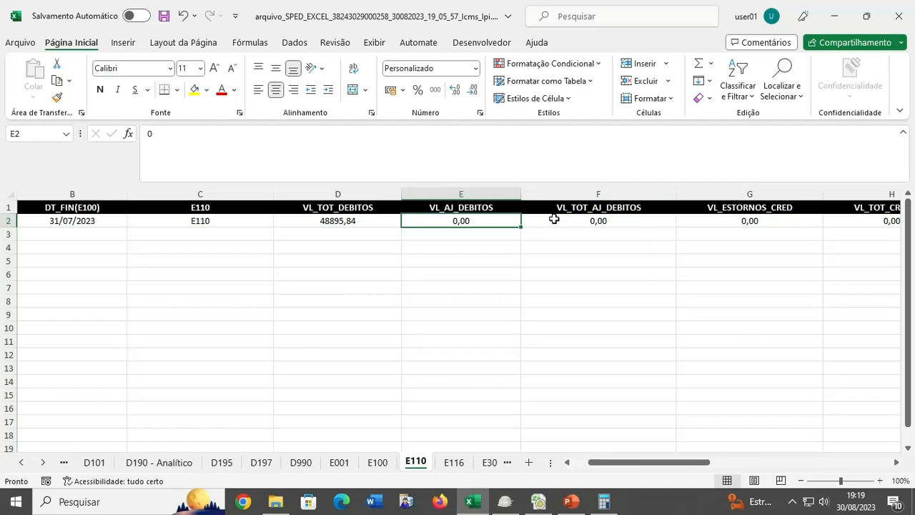
{"action": "key", "text": "Right"}
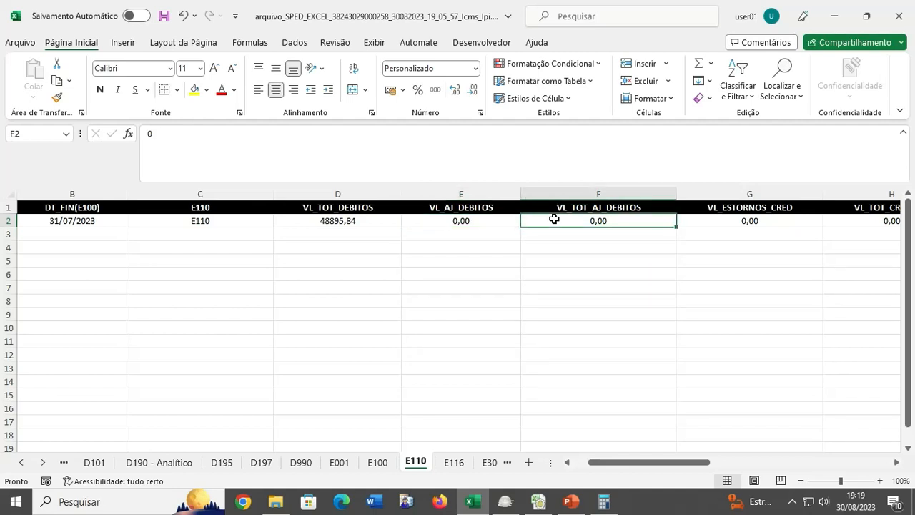
{"action": "key", "text": "Right"}
{"action": "key", "text": "Right"}
{"action": "key", "text": "Right"}
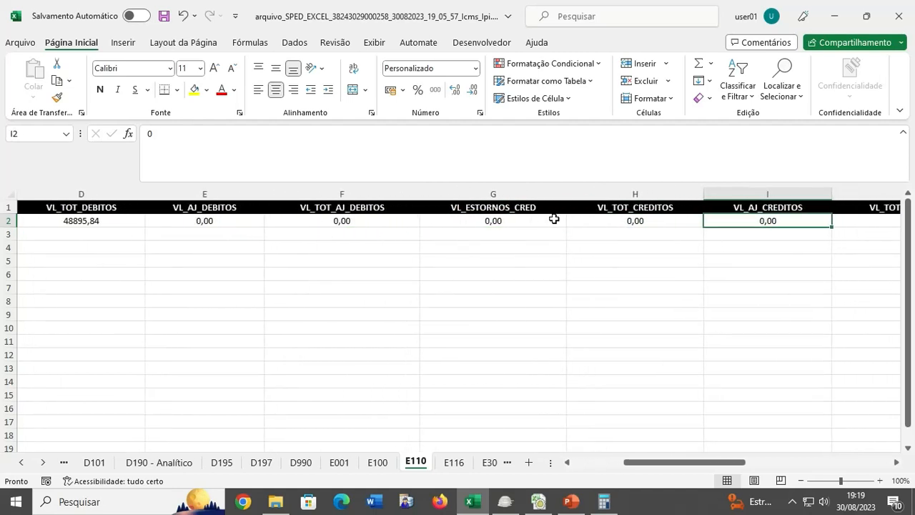
{"action": "key", "text": "Right"}
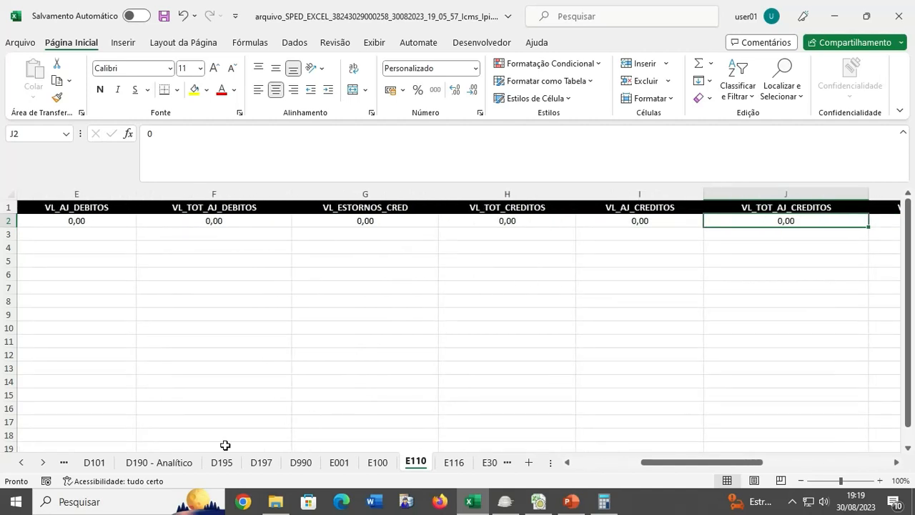
Step: Open the 9900 sheet near the end of the workbook to view the record counts per block
{"action": "left_click", "coordinate": [44, 464]}
{"action": "left_click", "coordinate": [44, 463]}
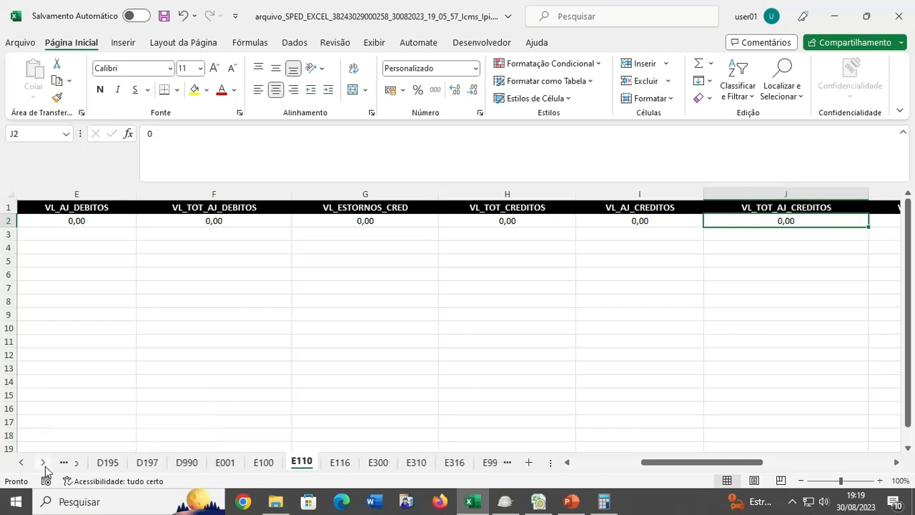
{"action": "left_click", "coordinate": [44, 463]}
{"action": "left_click", "coordinate": [43, 463]}
{"action": "left_click", "coordinate": [44, 463]}
{"action": "left_click", "coordinate": [44, 463]}
{"action": "left_click", "coordinate": [44, 463]}
{"action": "left_click", "coordinate": [43, 463]}
{"action": "left_click", "coordinate": [44, 463]}
{"action": "left_click", "coordinate": [43, 463]}
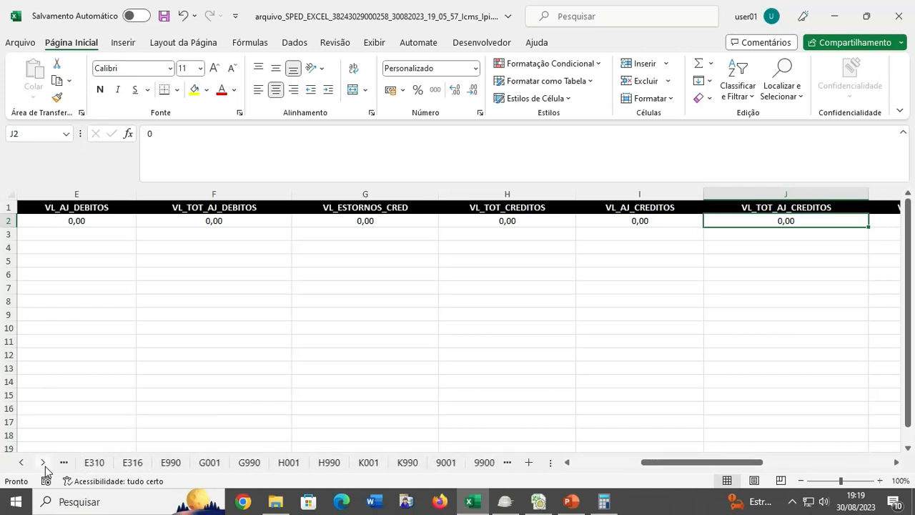
{"action": "left_click", "coordinate": [43, 464]}
{"action": "left_click", "coordinate": [43, 463]}
{"action": "left_click", "coordinate": [44, 463]}
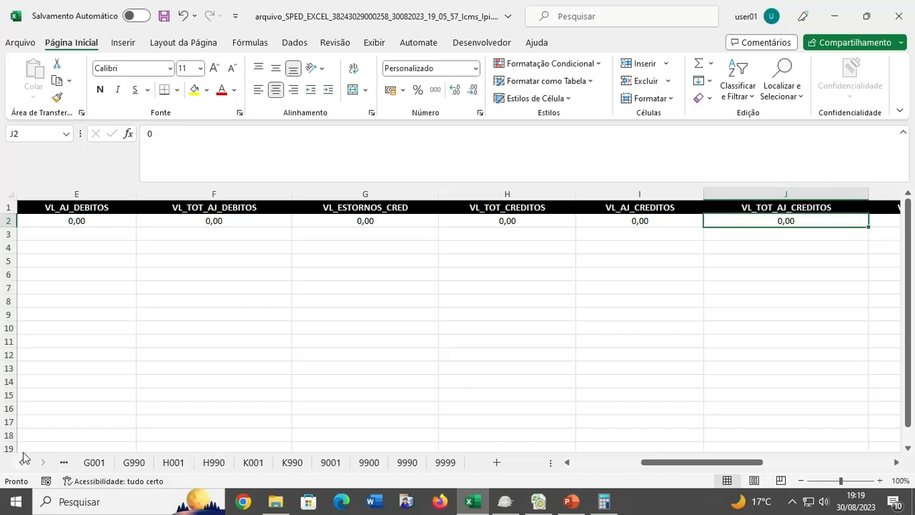
{"action": "left_click", "coordinate": [372, 464]}
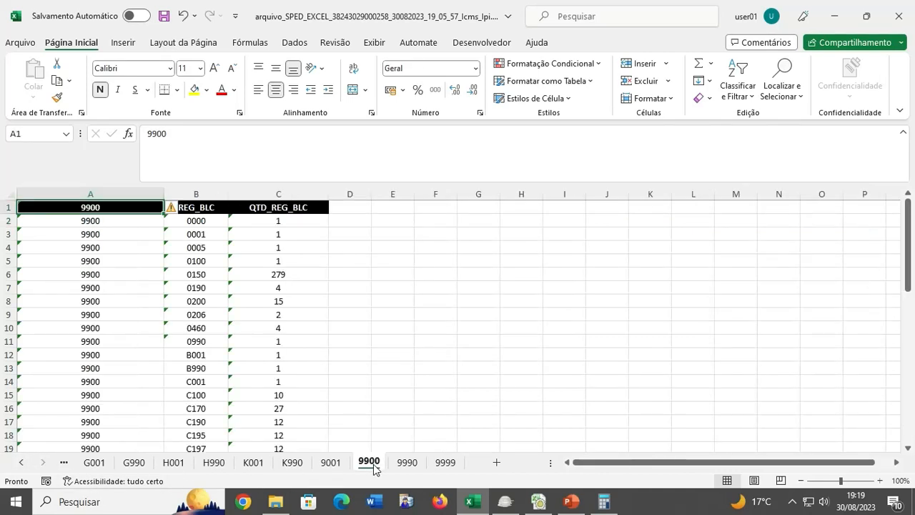
Step: Examine the QTD_REG_BLC counts on the 9900 sheet for records 0150, 0190 and 0200
{"action": "left_click", "coordinate": [317, 352]}
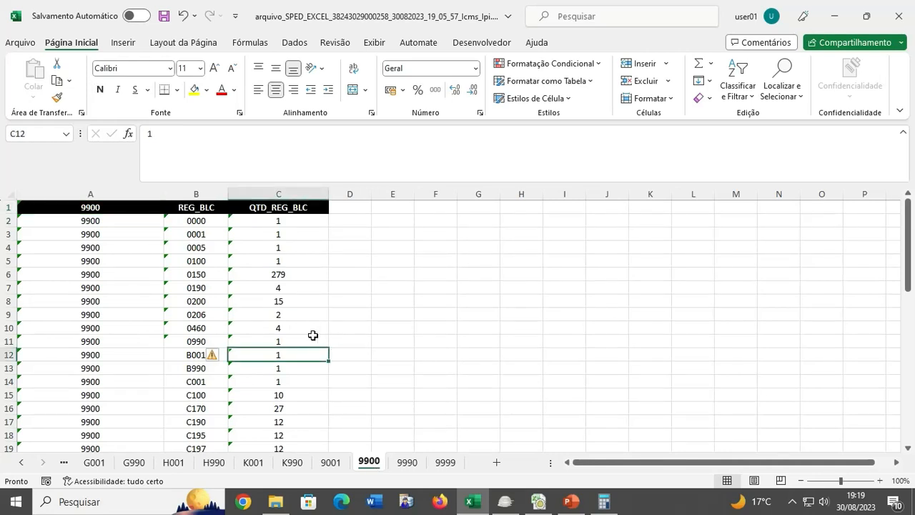
{"action": "left_click", "coordinate": [304, 329]}
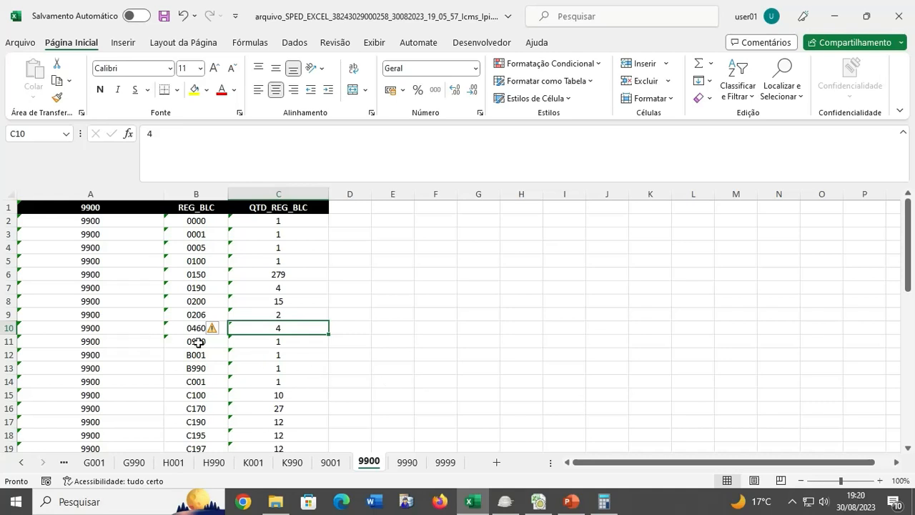
{"action": "left_click", "coordinate": [434, 355]}
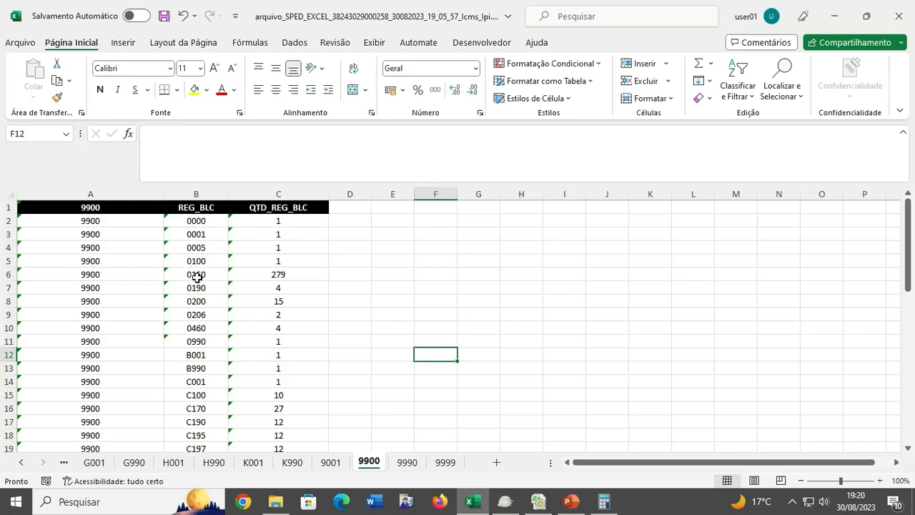
{"action": "left_click", "coordinate": [275, 277]}
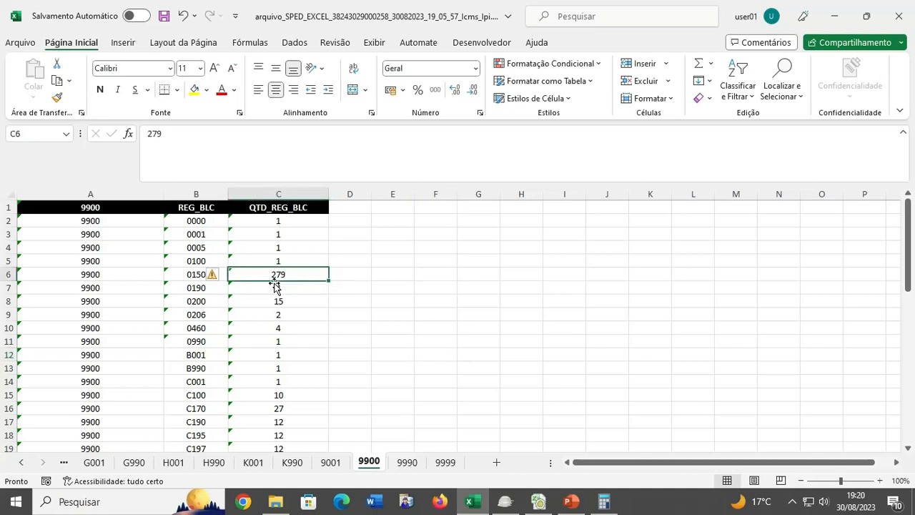
{"action": "left_click", "coordinate": [204, 290]}
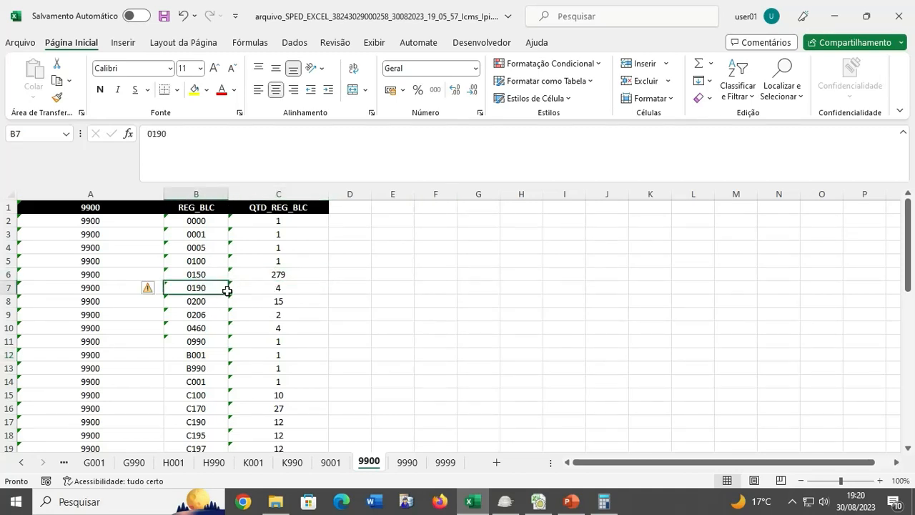
{"action": "left_click", "coordinate": [243, 287]}
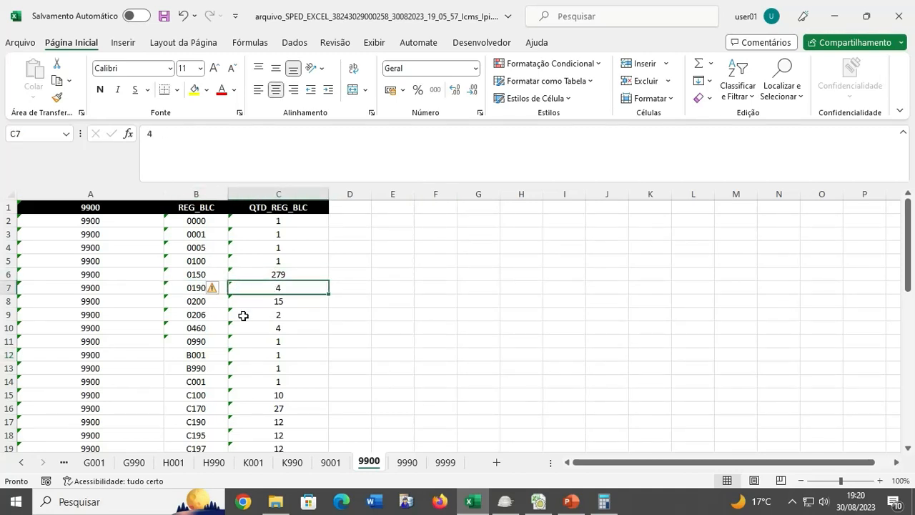
{"action": "left_click", "coordinate": [211, 305]}
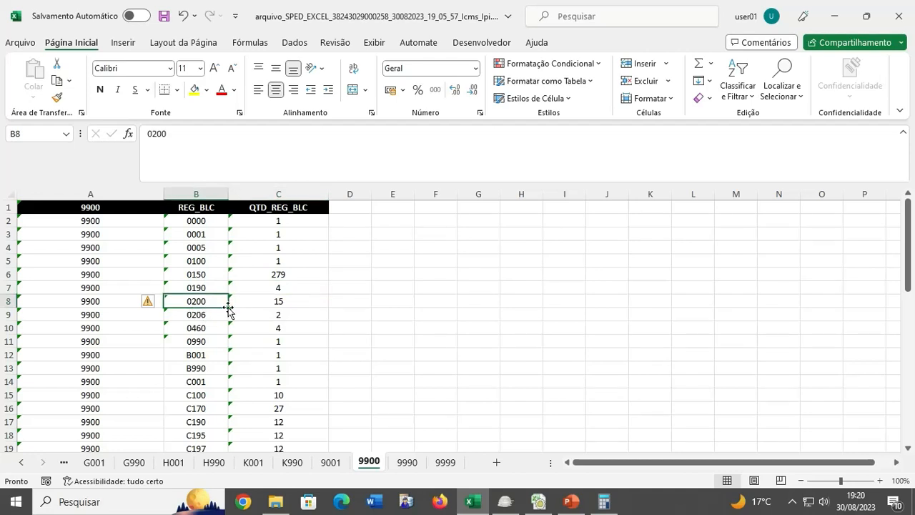
{"action": "left_click", "coordinate": [273, 303]}
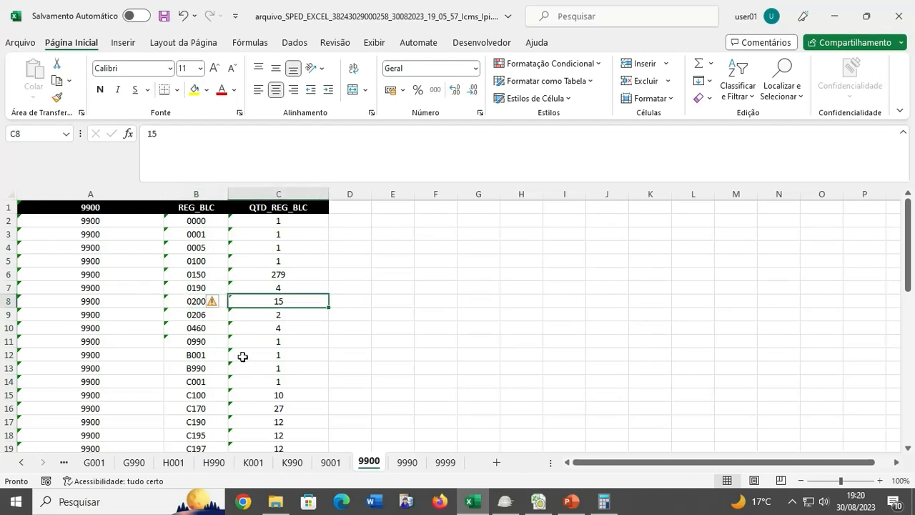
Step: Set the count for record 0460 in cell C10 of the 9900 sheet to 6
{"action": "left_click", "coordinate": [202, 330]}
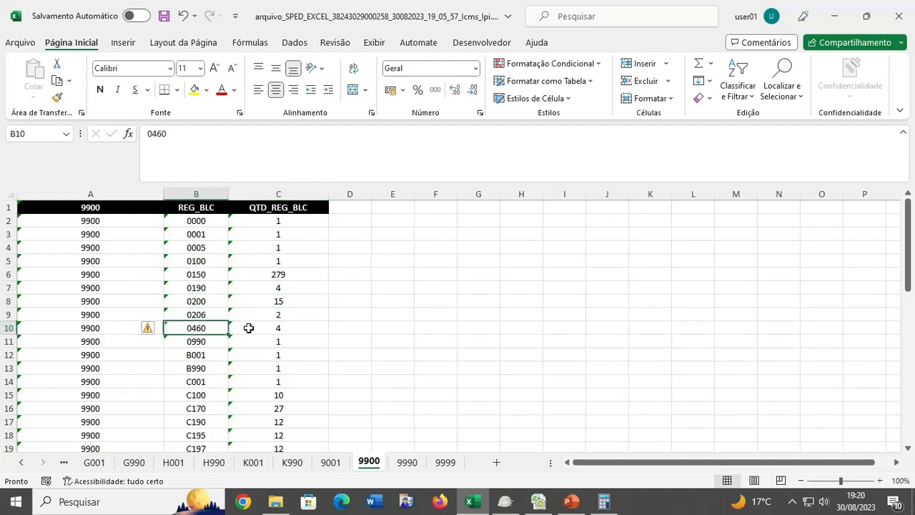
{"action": "left_click", "coordinate": [249, 328]}
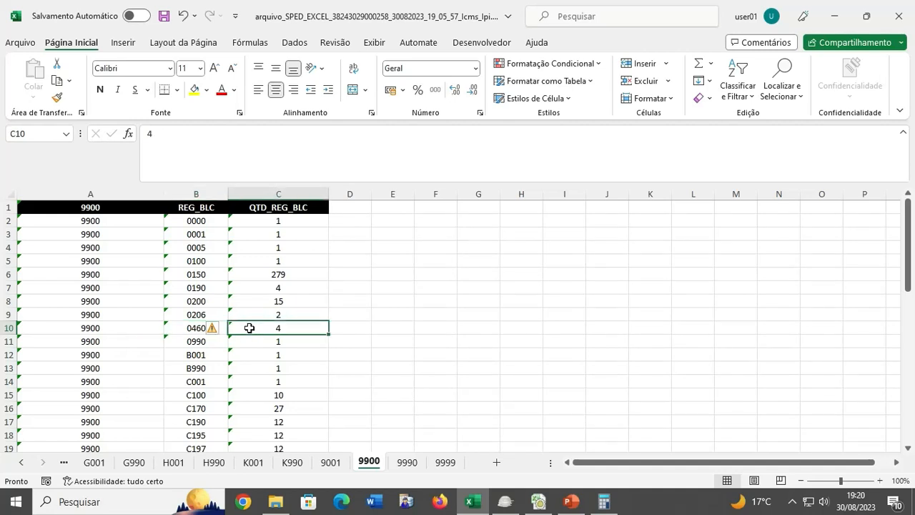
{"action": "type", "text": "6"}
{"action": "key", "text": "Return"}
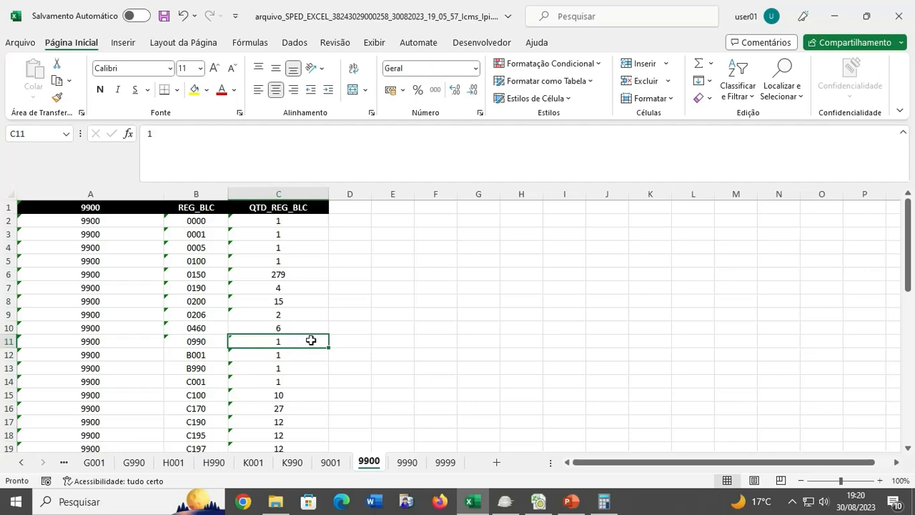
Step: Copy the D190 count of 1344 from cell C24 into the D195 and D197 counts in C25 and C26
{"action": "scroll", "coordinate": [378, 336], "scroll_direction": "down", "scroll_amount": 3}
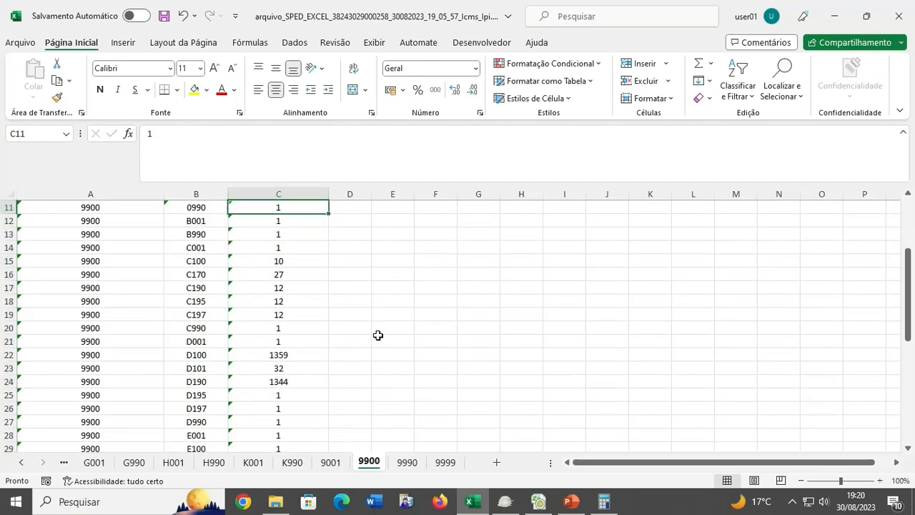
{"action": "left_click", "coordinate": [296, 382]}
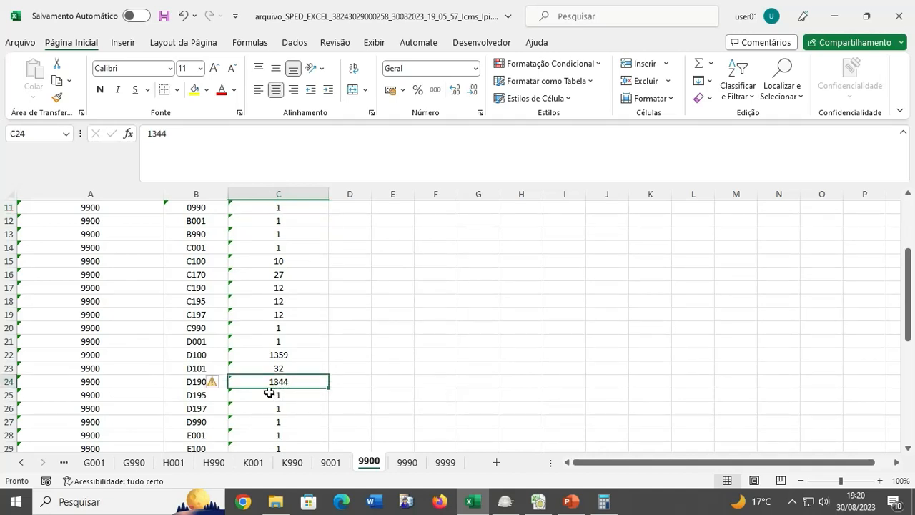
{"action": "key", "text": "ctrl+c"}
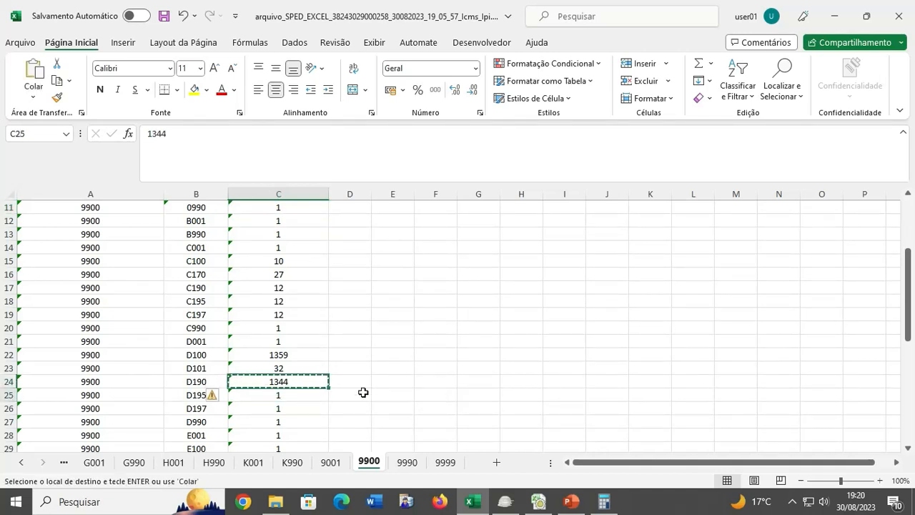
{"action": "key", "text": "Down"}
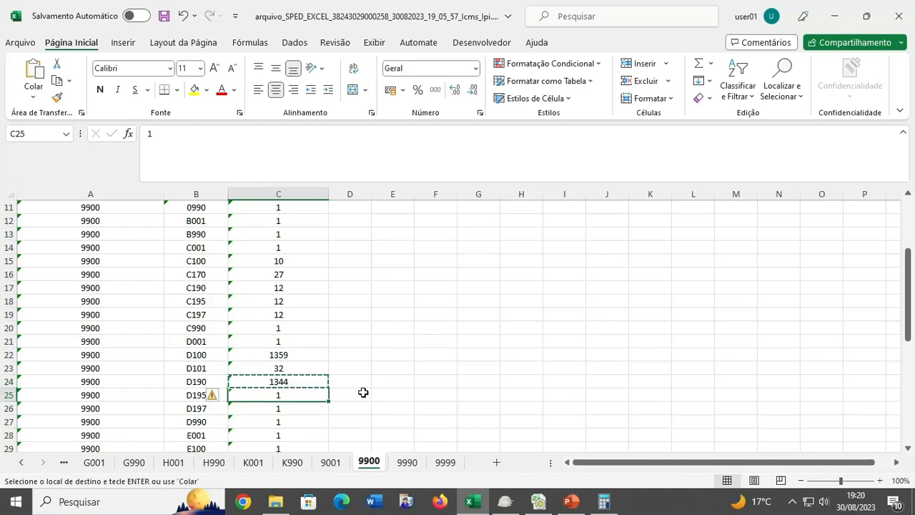
{"action": "key", "text": "ctrl+v"}
{"action": "key", "text": "Down"}
{"action": "key", "text": "ctrl+v"}
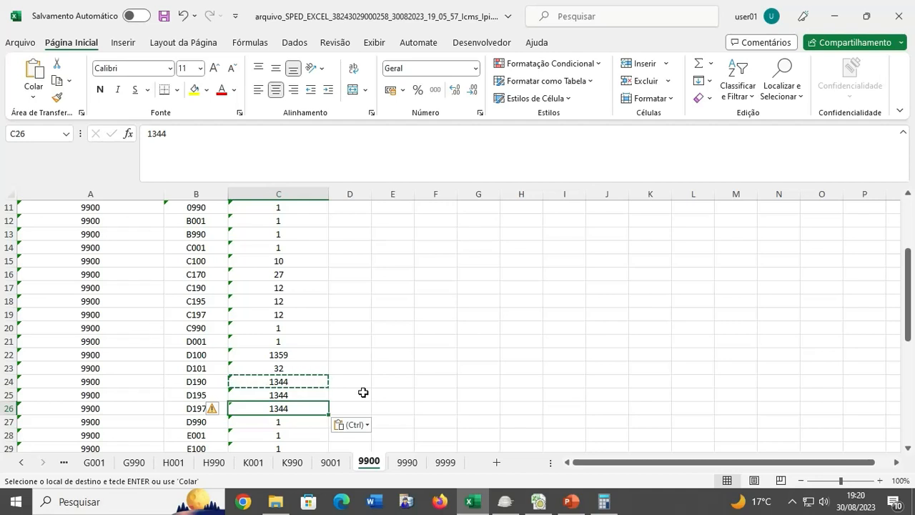
{"action": "key", "text": "Up"}
{"action": "key", "text": "shift+Down"}
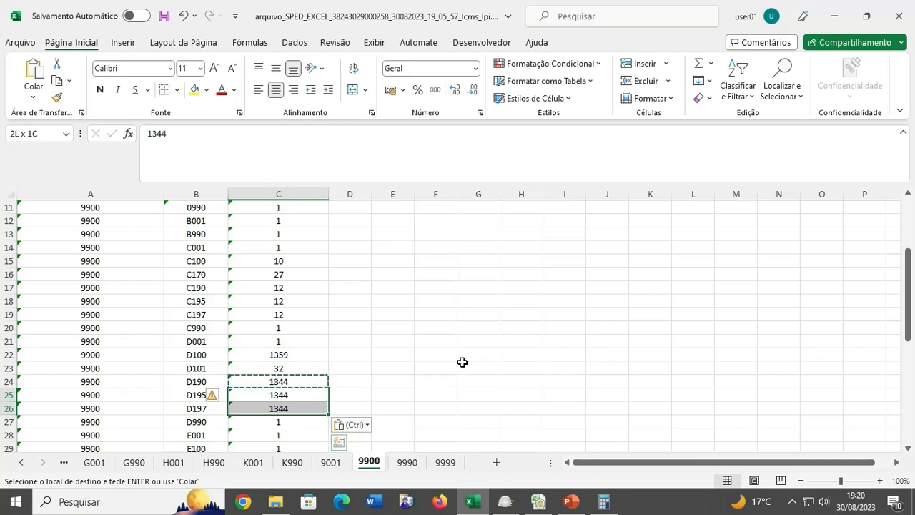
Step: Check the remaining 9900 counts and the 9990 sheet, and select QTD_LIN in cell B2 of the 9999 sheet
{"action": "scroll", "coordinate": [463, 363], "scroll_direction": "down", "scroll_amount": 8}
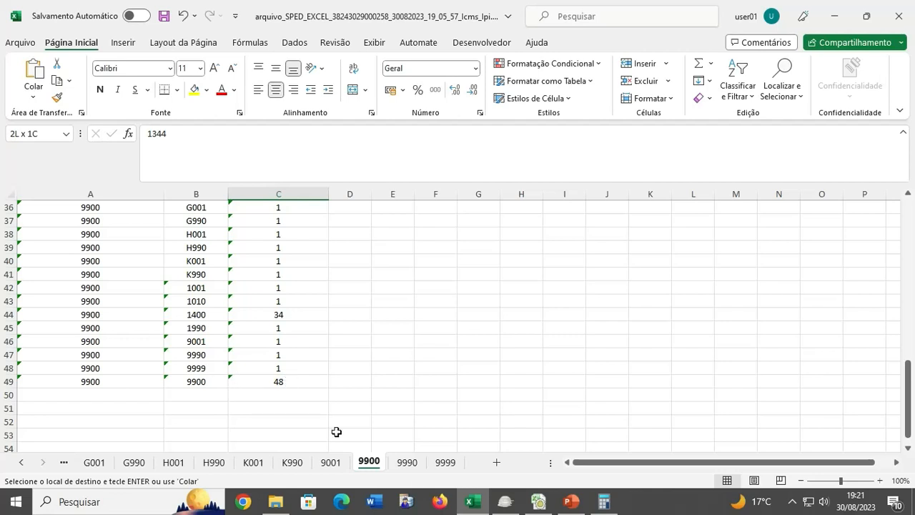
{"action": "left_click", "coordinate": [408, 465]}
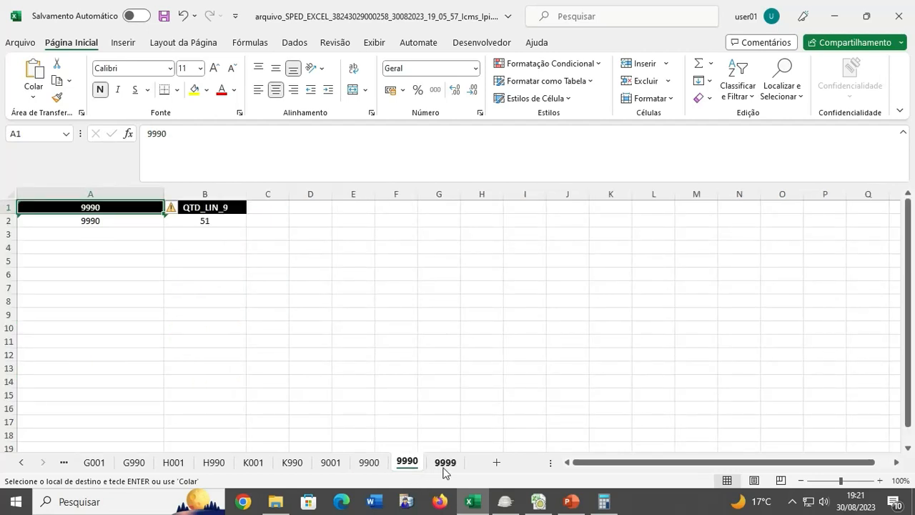
{"action": "left_click", "coordinate": [444, 466]}
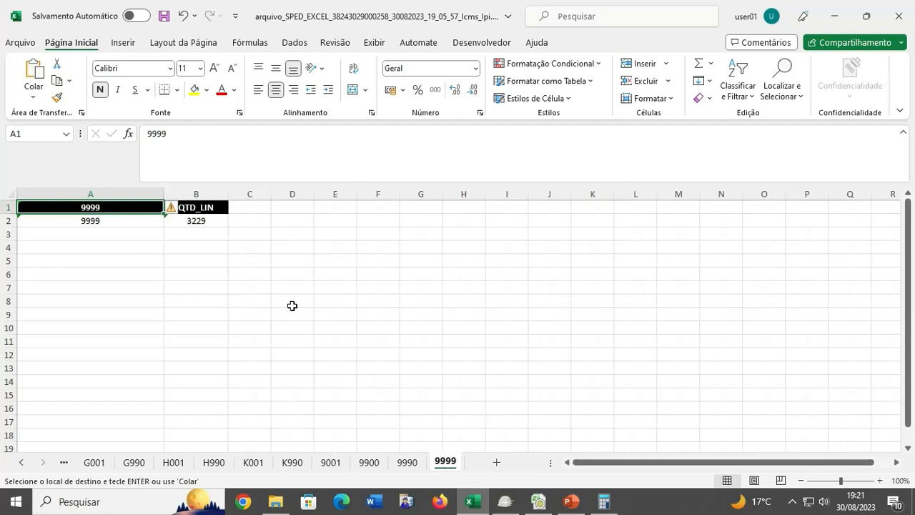
{"action": "left_click", "coordinate": [213, 223]}
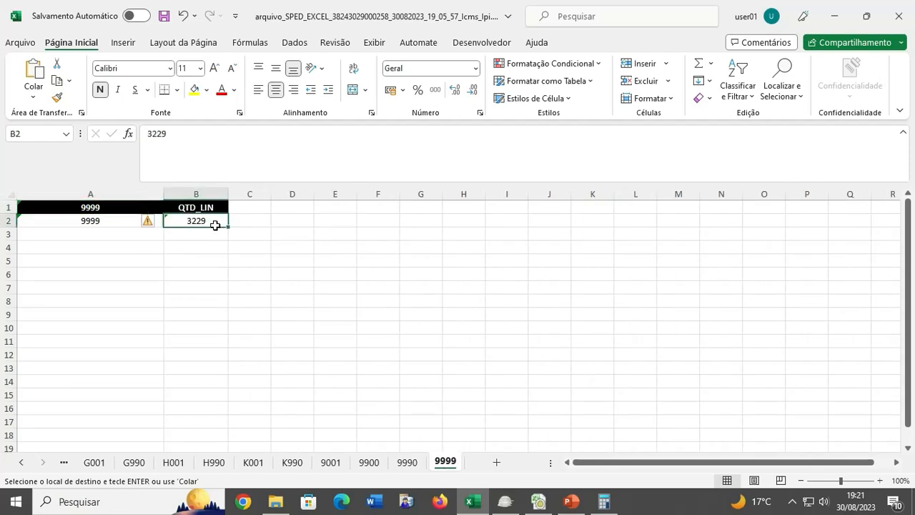
Step: Calculate the new total line count in the calculator by adding 2686, 2 and 3229
{"action": "left_click", "coordinate": [605, 502]}
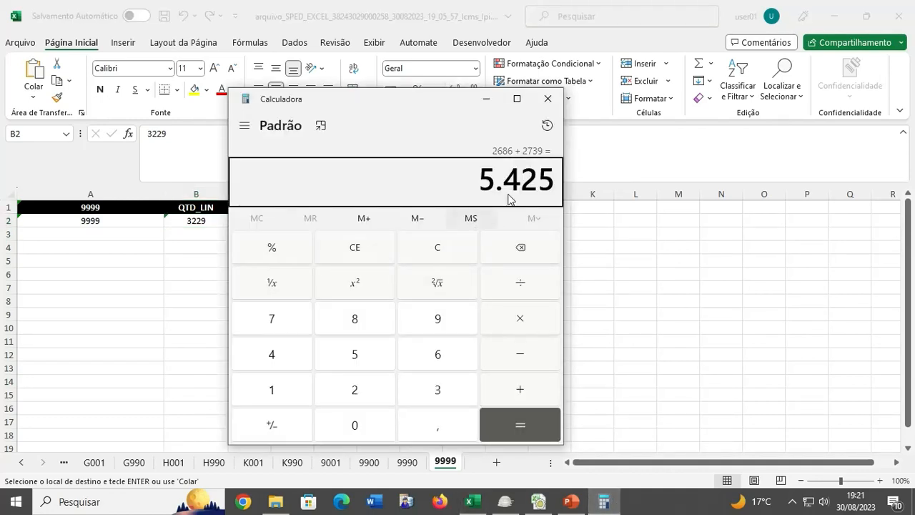
{"action": "left_click", "coordinate": [449, 252]}
{"action": "type", "text": "268"}
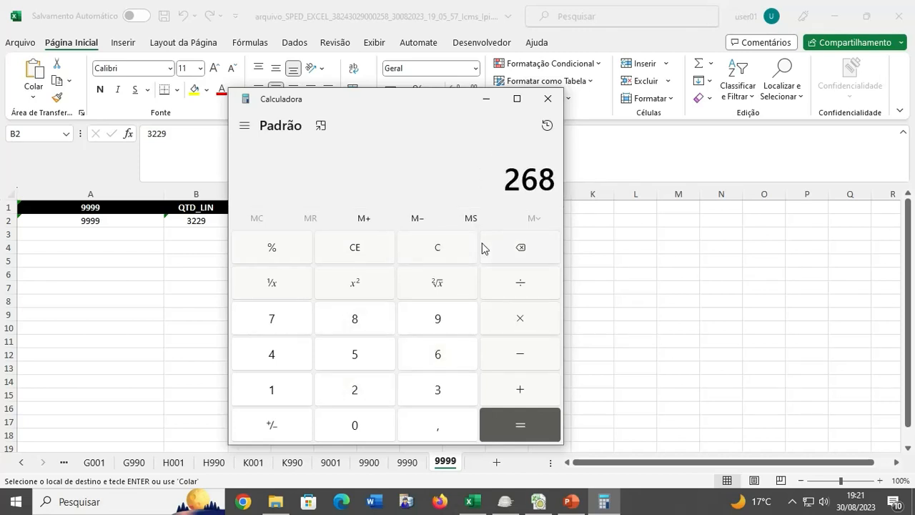
{"action": "type", "text": "6+2"}
{"action": "key", "text": "Return"}
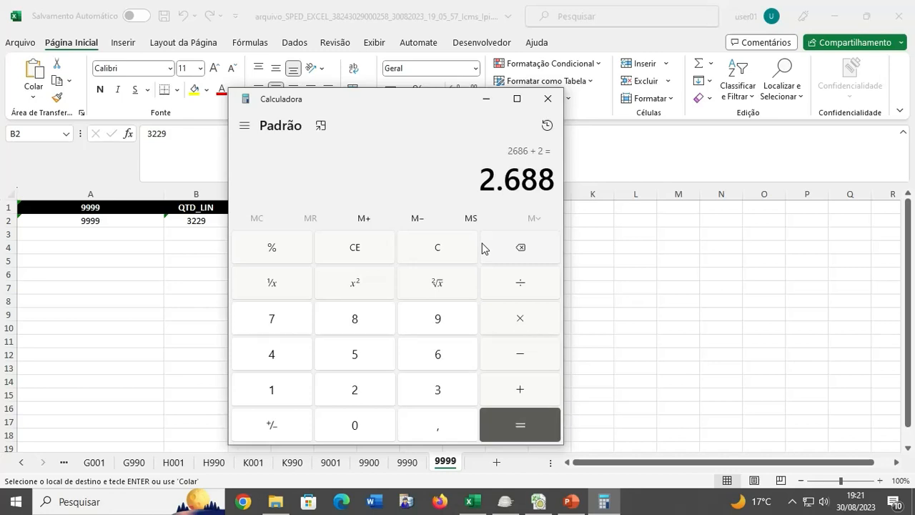
{"action": "type", "text": "+ 3229"}
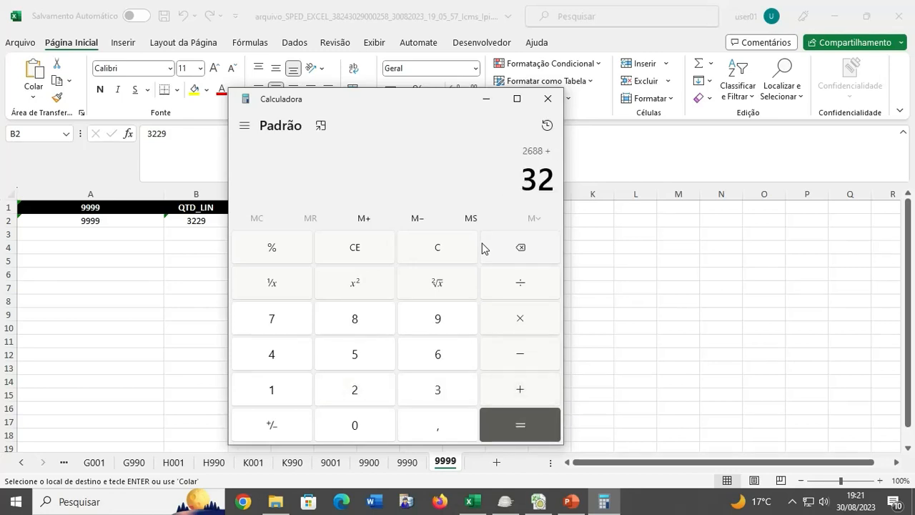
{"action": "key", "text": "Return"}
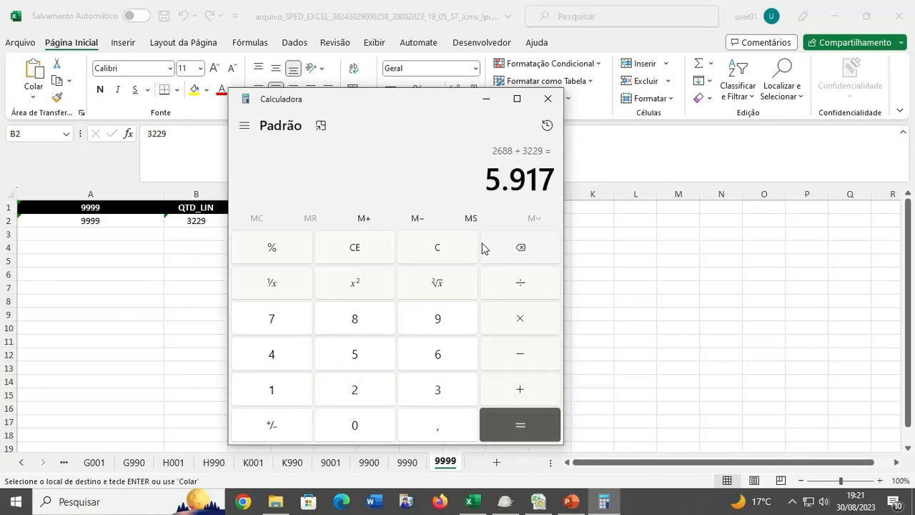
Step: Set QTD_LIN in cell B2 of the 9999 sheet to 5918 and save the workbook
{"action": "left_click", "coordinate": [189, 269]}
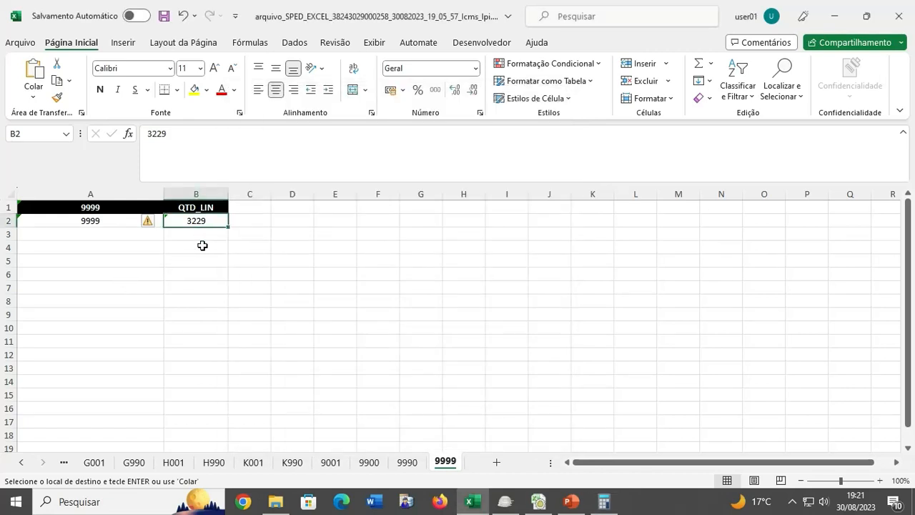
{"action": "type", "text": "5917"}
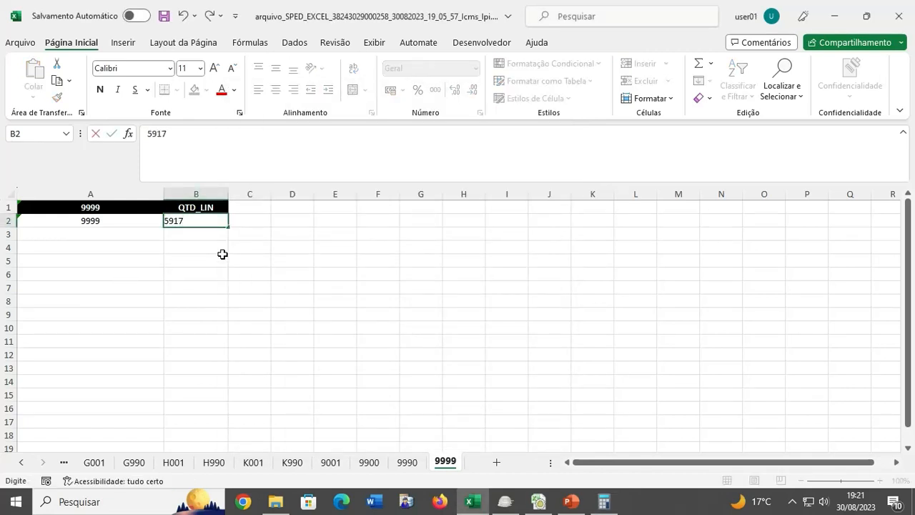
{"action": "left_click", "coordinate": [280, 263]}
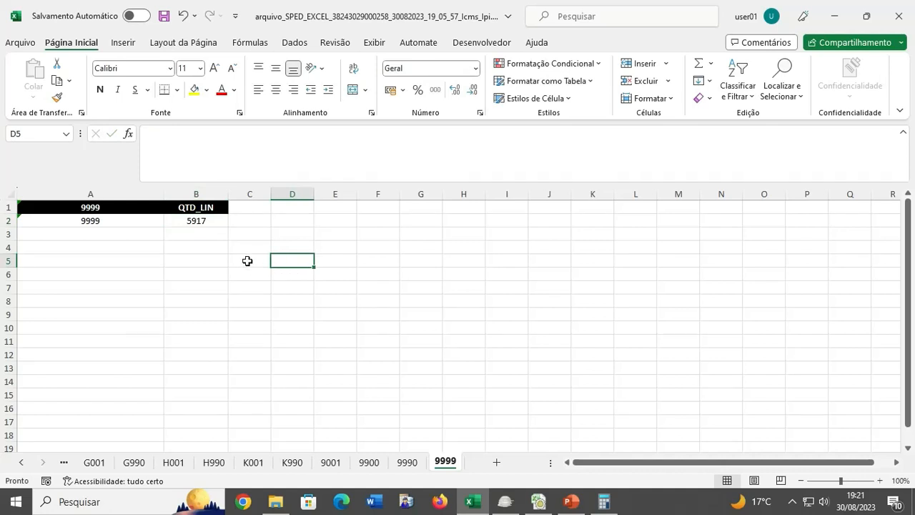
{"action": "double_click", "coordinate": [212, 221]}
{"action": "key", "text": "BackSpace"}
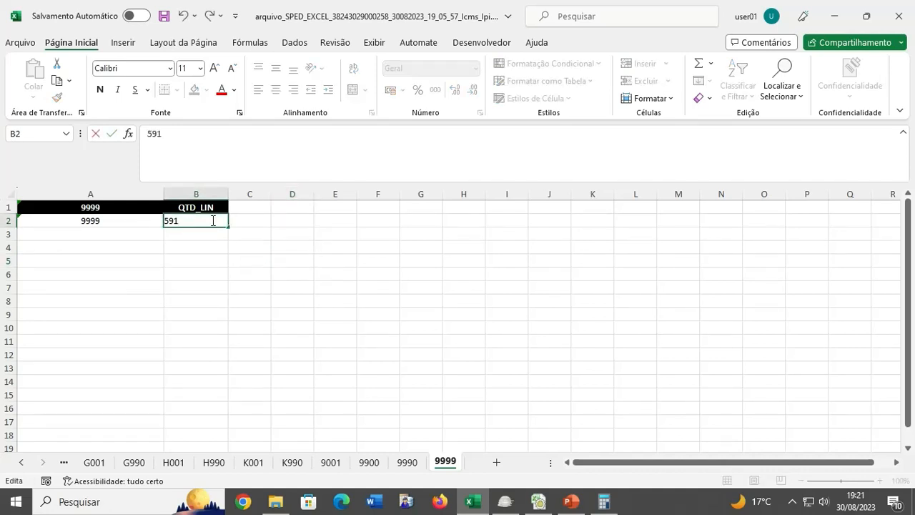
{"action": "type", "text": "8"}
{"action": "key", "text": "Return"}
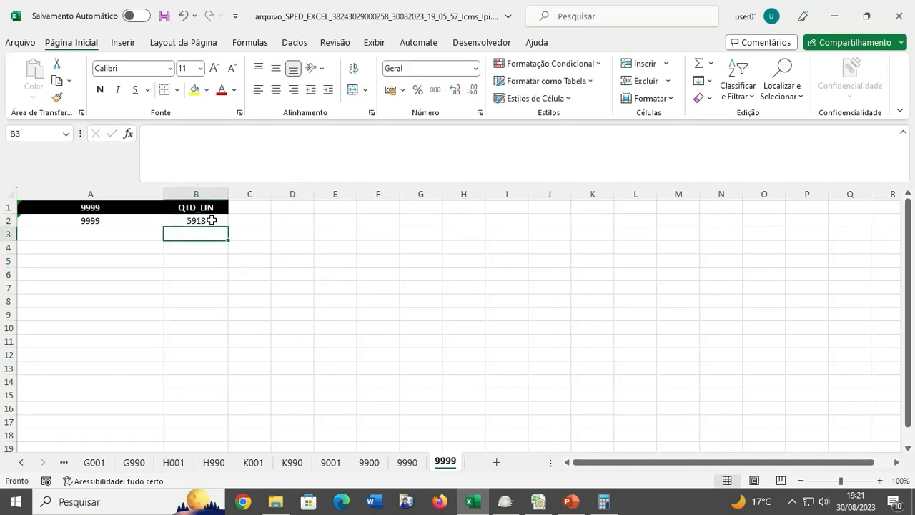
{"action": "left_click", "coordinate": [164, 15]}
Step: Highlight cells A2:B2 of the 9999 sheet with a yellow fill
{"action": "left_click", "coordinate": [206, 218]}
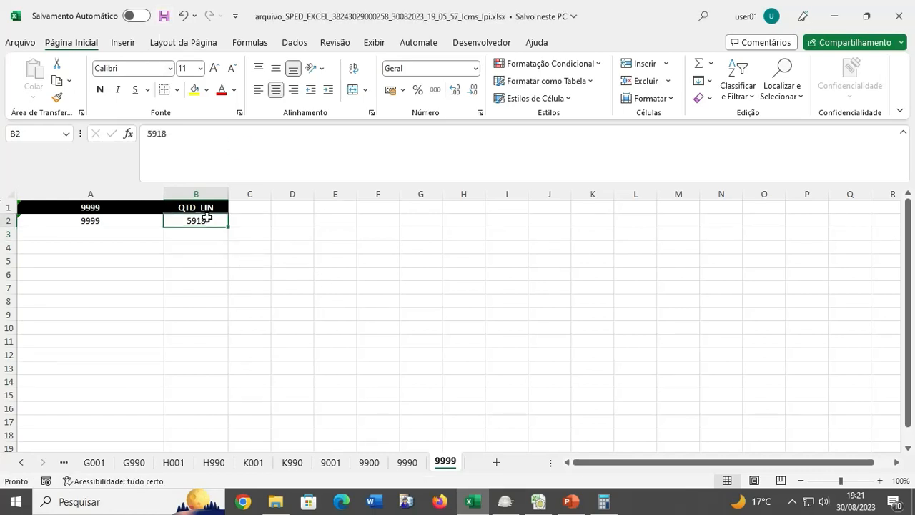
{"action": "key", "text": "shift+Left"}
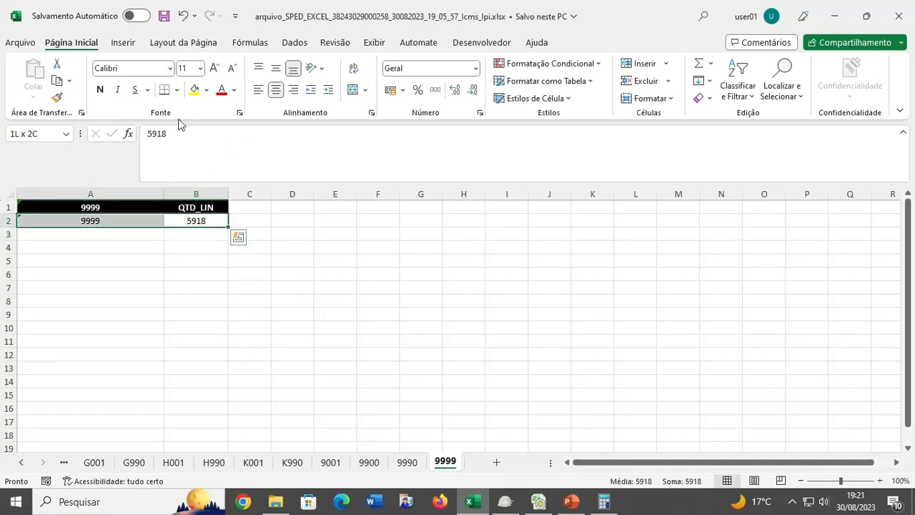
{"action": "left_click", "coordinate": [195, 90]}
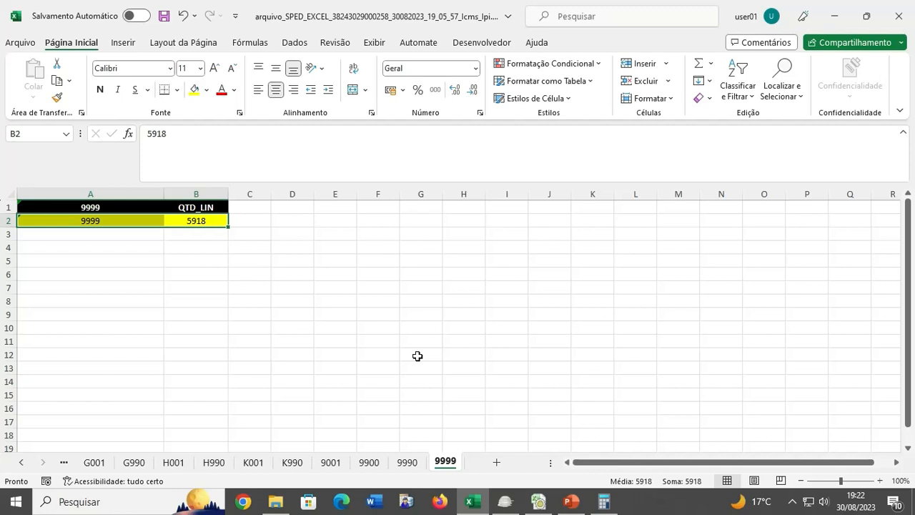
Step: Save and close the workbook, and close the calculator as well
{"action": "left_click", "coordinate": [163, 16]}
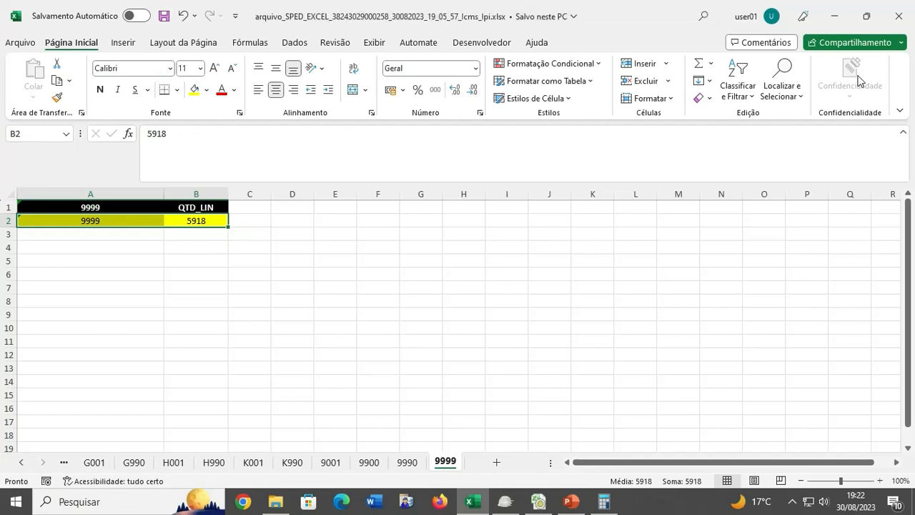
{"action": "left_click", "coordinate": [361, 295]}
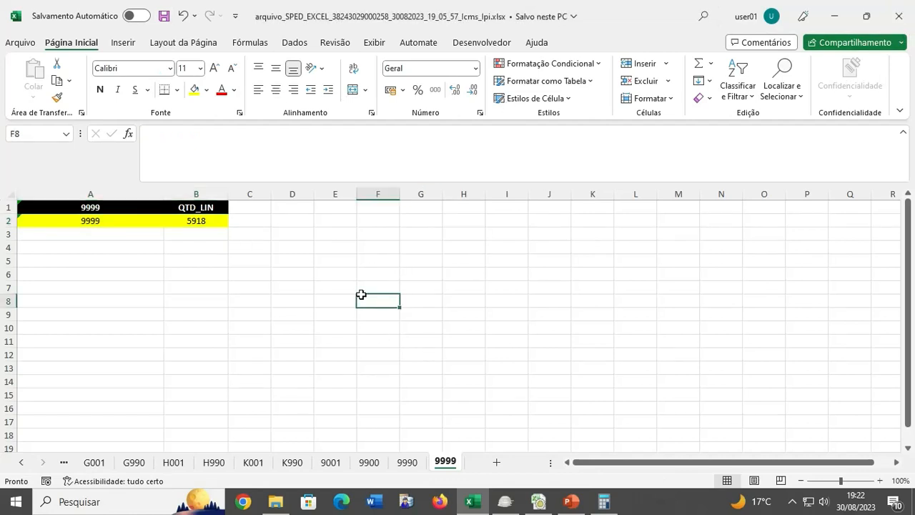
{"action": "left_click", "coordinate": [899, 15]}
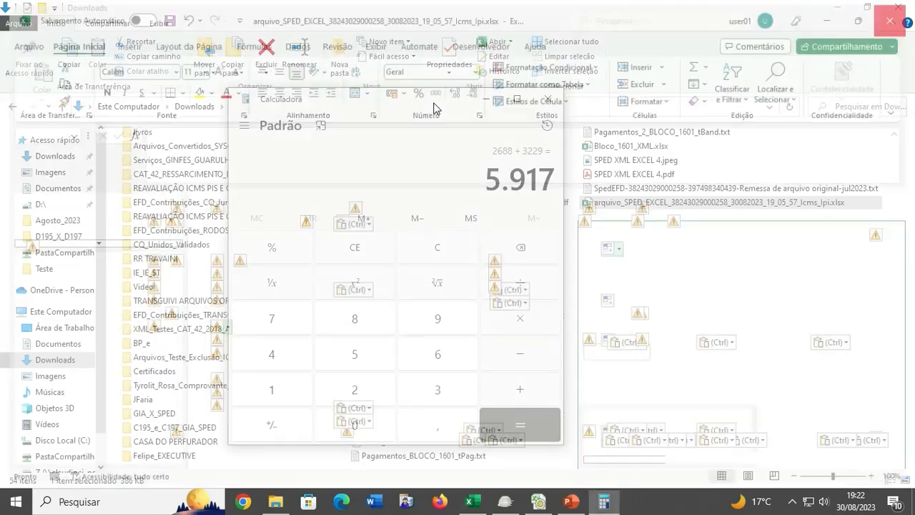
{"action": "left_click", "coordinate": [550, 97]}
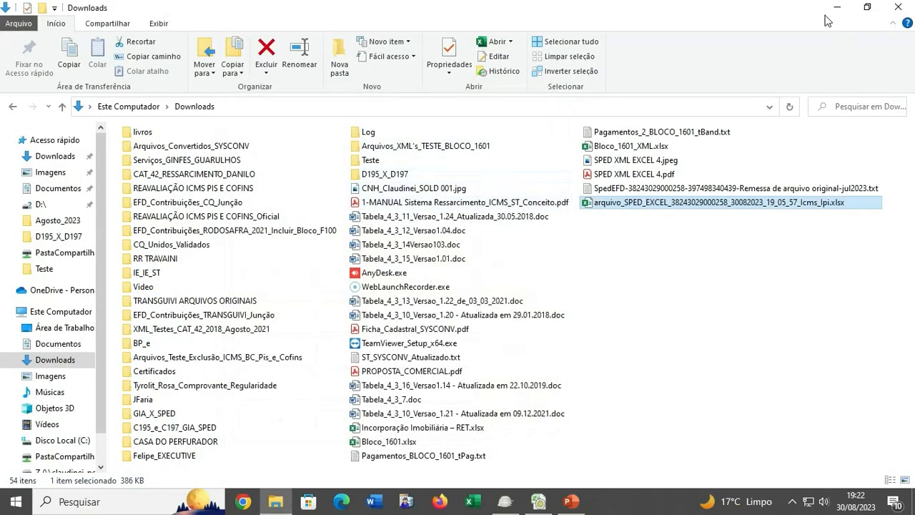
Step: Switch to SPED XML EXCEL SYSCONV and open the single-SPED export from Excel to a TXT SPED file
{"action": "left_click", "coordinate": [538, 500]}
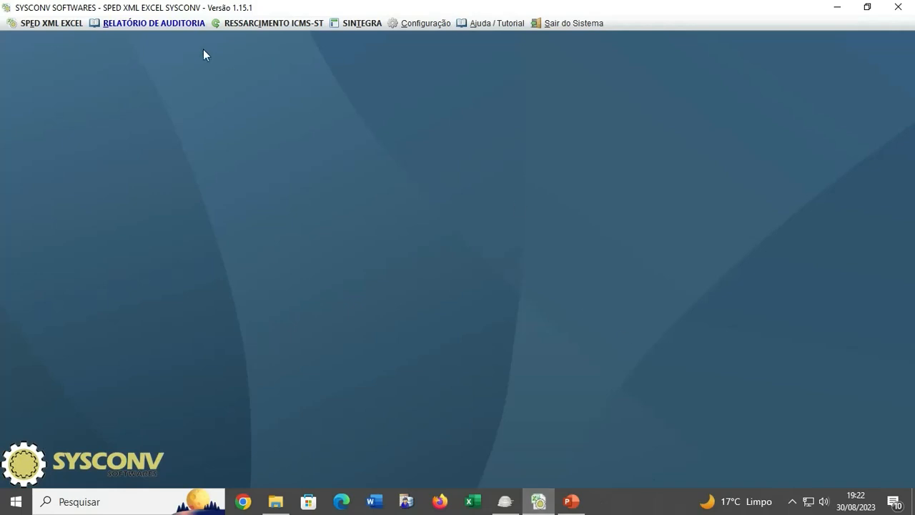
{"action": "left_click", "coordinate": [49, 24]}
{"action": "mouse_move", "coordinate": [78, 45]}
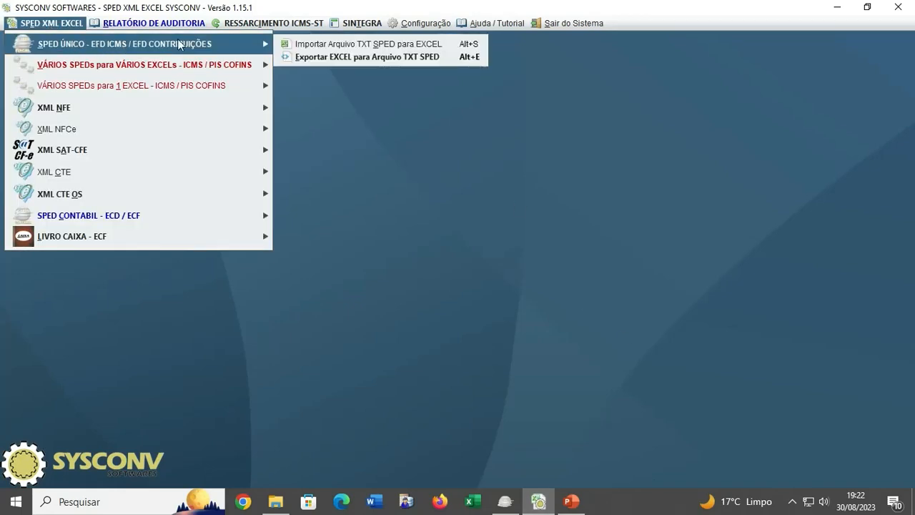
{"action": "left_click", "coordinate": [380, 59]}
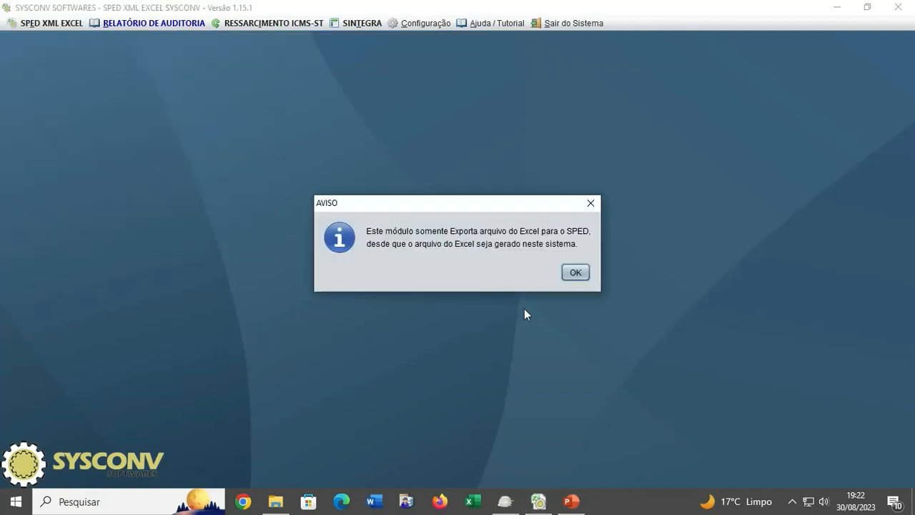
{"action": "left_click", "coordinate": [577, 275]}
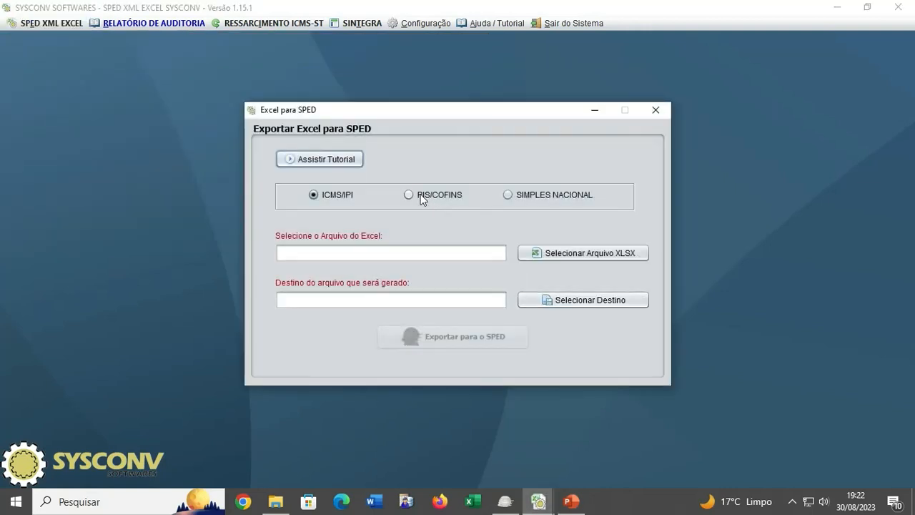
Step: Browse to the Downloads folder of the user profile for the Excel file to export
{"action": "left_click", "coordinate": [582, 258]}
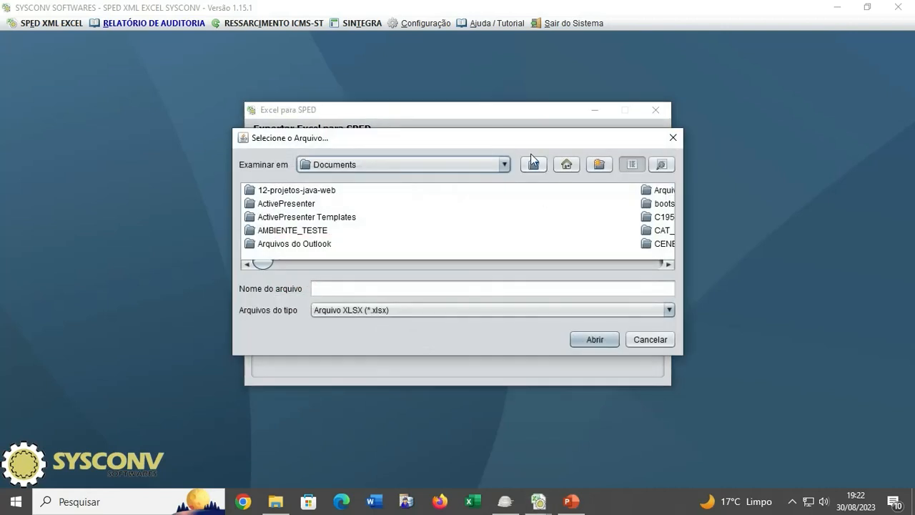
{"action": "left_click", "coordinate": [509, 166]}
{"action": "scroll", "coordinate": [476, 194], "scroll_direction": "up", "scroll_amount": 2}
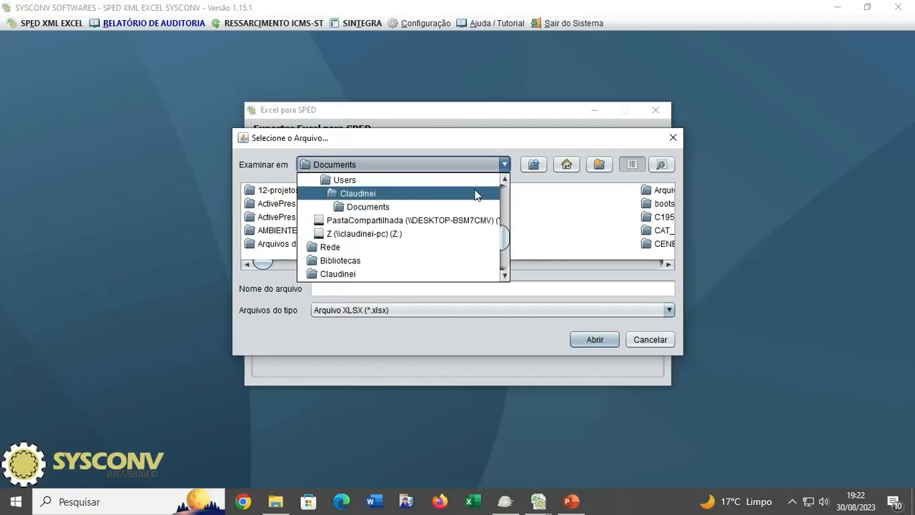
{"action": "left_click", "coordinate": [391, 195]}
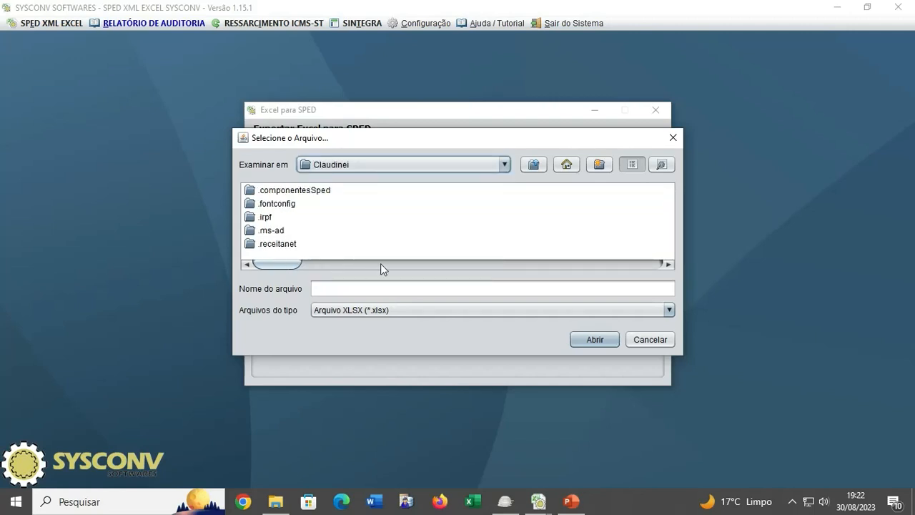
{"action": "left_click", "coordinate": [428, 264]}
{"action": "left_click", "coordinate": [451, 264]}
{"action": "left_click", "coordinate": [493, 264]}
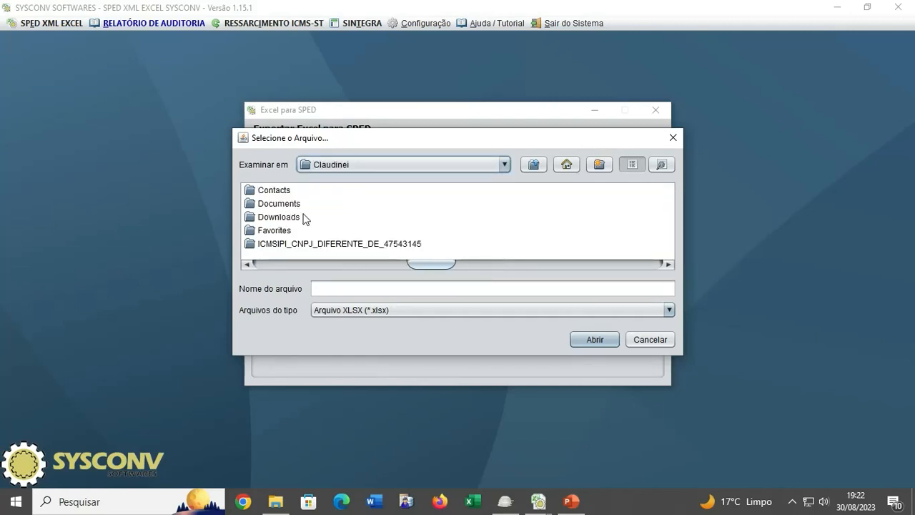
{"action": "left_click", "coordinate": [280, 217]}
{"action": "double_click", "coordinate": [280, 220]}
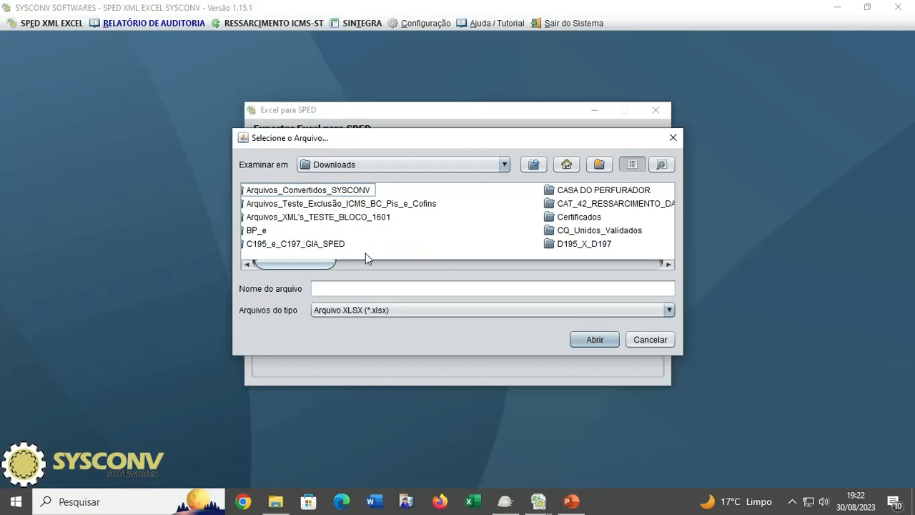
Step: Choose the arquivo_SPED_EXCEL workbook ending in 19_05_57_Icms_Ipi.xlsx as the export source
{"action": "left_click", "coordinate": [636, 266]}
{"action": "left_click", "coordinate": [636, 266]}
{"action": "left_click", "coordinate": [636, 266]}
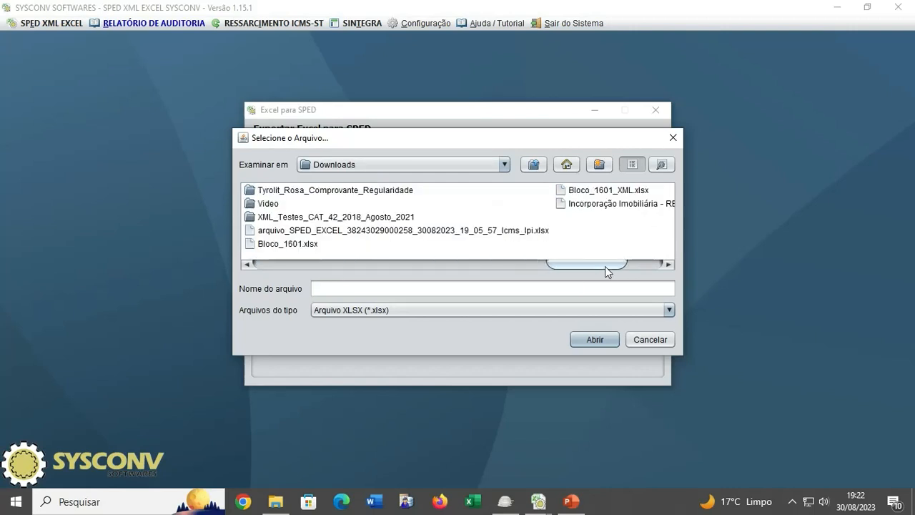
{"action": "mouse_move", "coordinate": [605, 266]}
{"action": "left_mouse_down"}
{"action": "mouse_move", "coordinate": [633, 265]}
{"action": "mouse_move", "coordinate": [565, 271]}
{"action": "mouse_move", "coordinate": [596, 276]}
{"action": "left_mouse_up"}
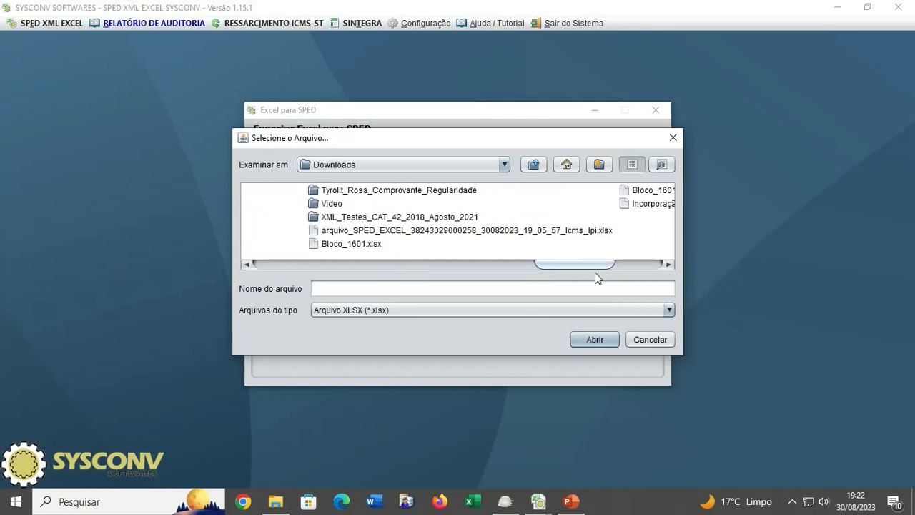
{"action": "left_click", "coordinate": [418, 234]}
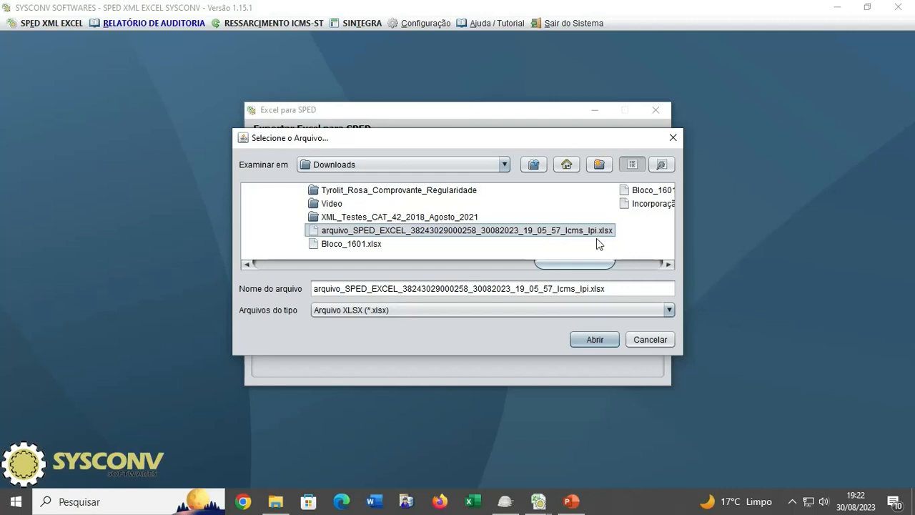
{"action": "left_click", "coordinate": [598, 340]}
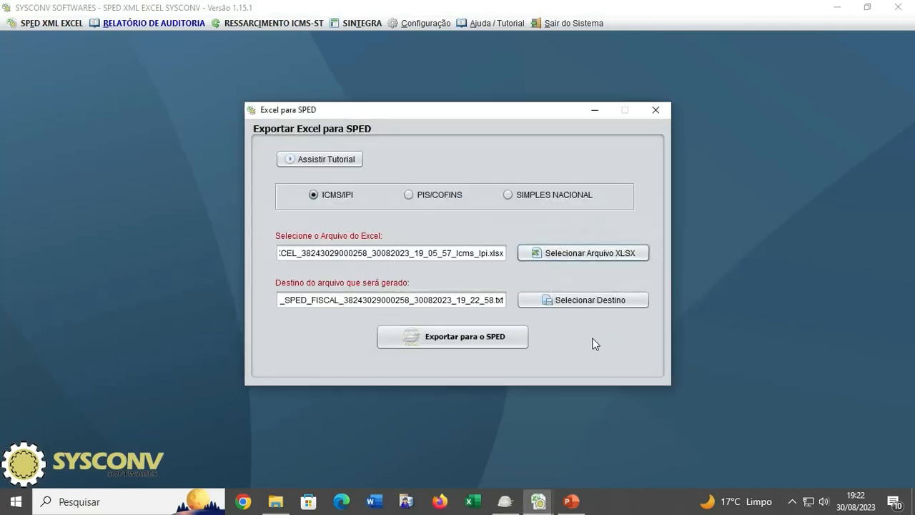
Step: Export the workbook to an ICMS/IPI SPED text file at the proposed destination and close the export window
{"action": "left_click", "coordinate": [441, 342]}
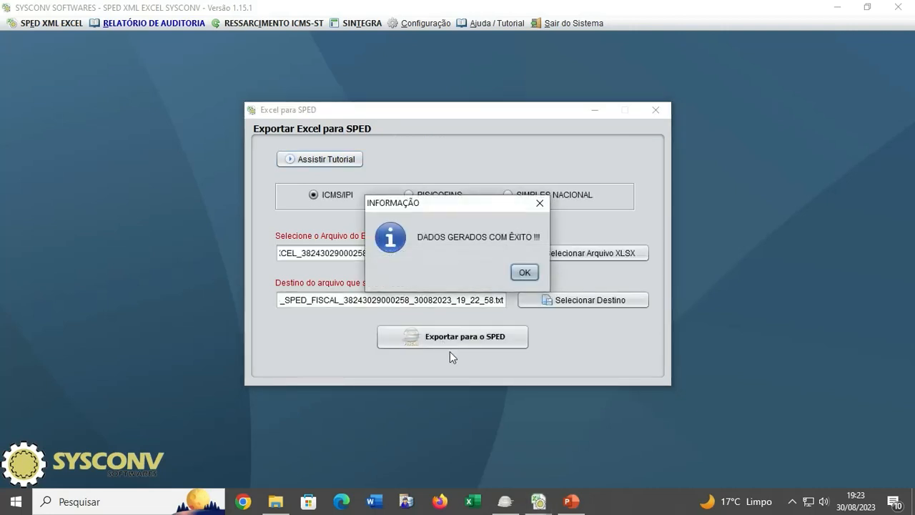
{"action": "left_click", "coordinate": [524, 273]}
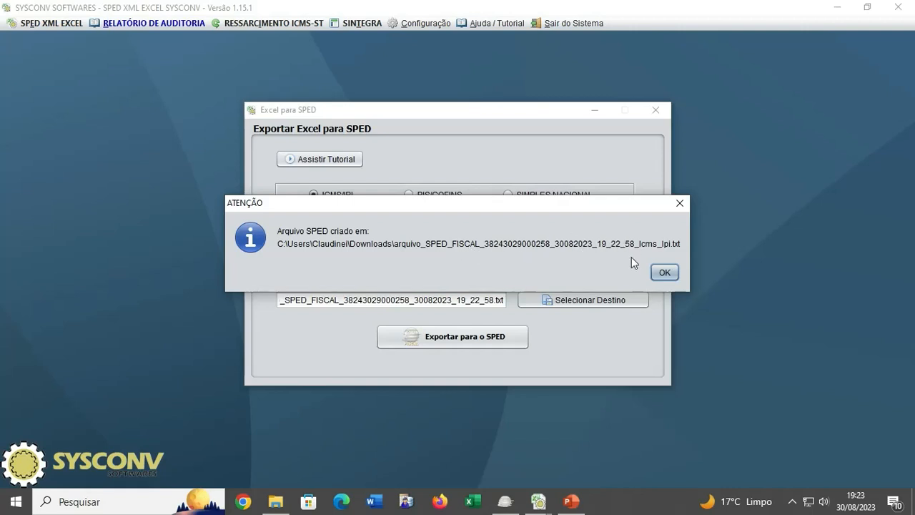
{"action": "left_click", "coordinate": [665, 272]}
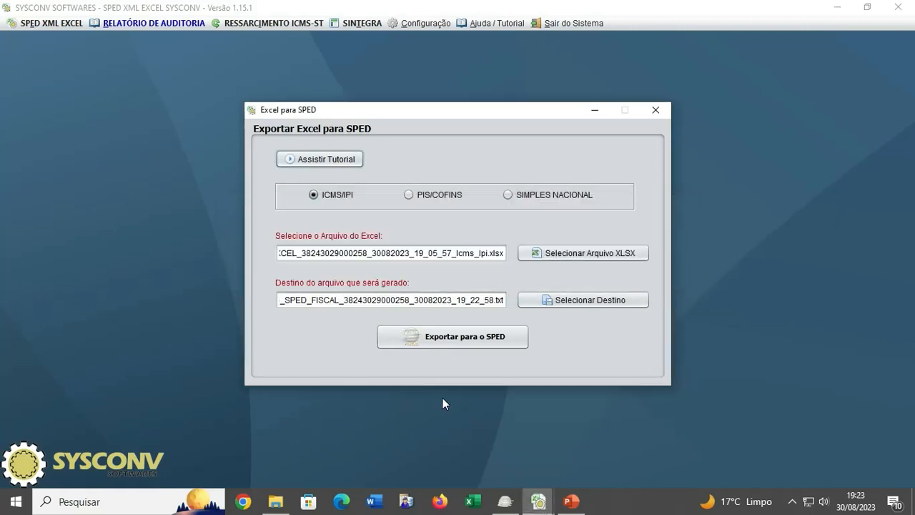
{"action": "left_click", "coordinate": [656, 109]}
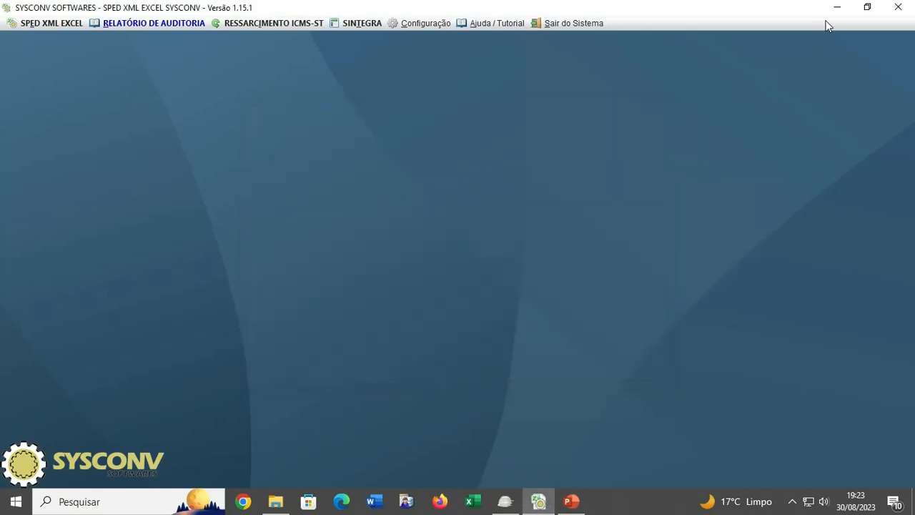
Step: Switch to Sped Fiscal EFD ICMS/IPI and try to import the SPED text file ending in 19_22_58_Icms_Ipi.txt, replacing the existing bookkeeping
{"action": "left_click", "coordinate": [836, 7]}
{"action": "left_click", "coordinate": [506, 501]}
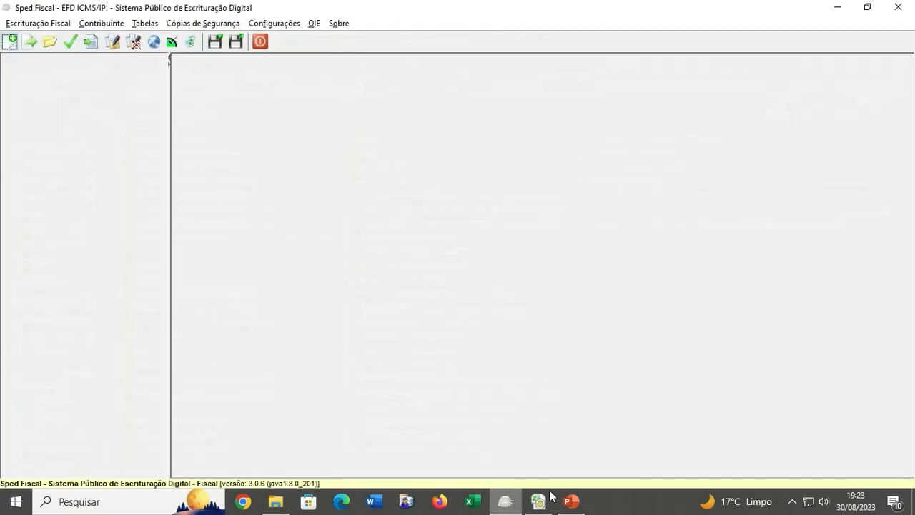
{"action": "left_click", "coordinate": [32, 45]}
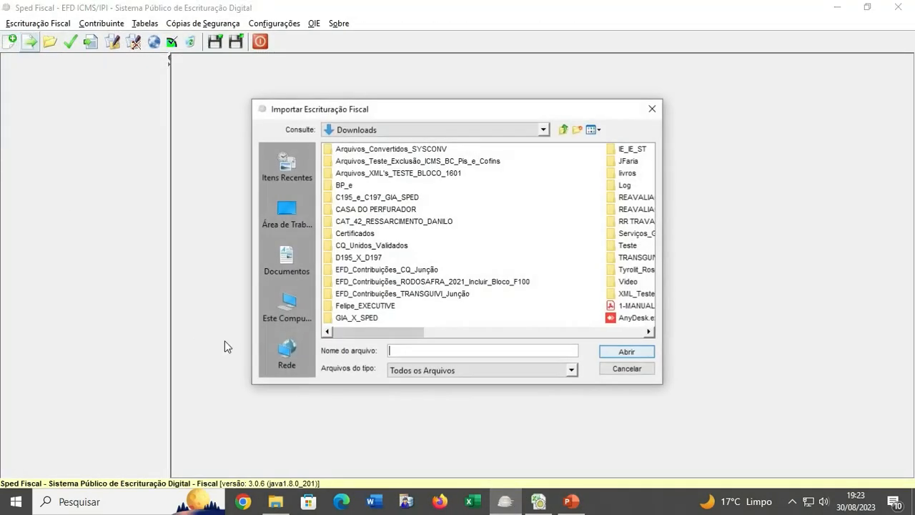
{"action": "left_click_drag", "start_coordinate": [407, 333], "coordinate": [651, 333]}
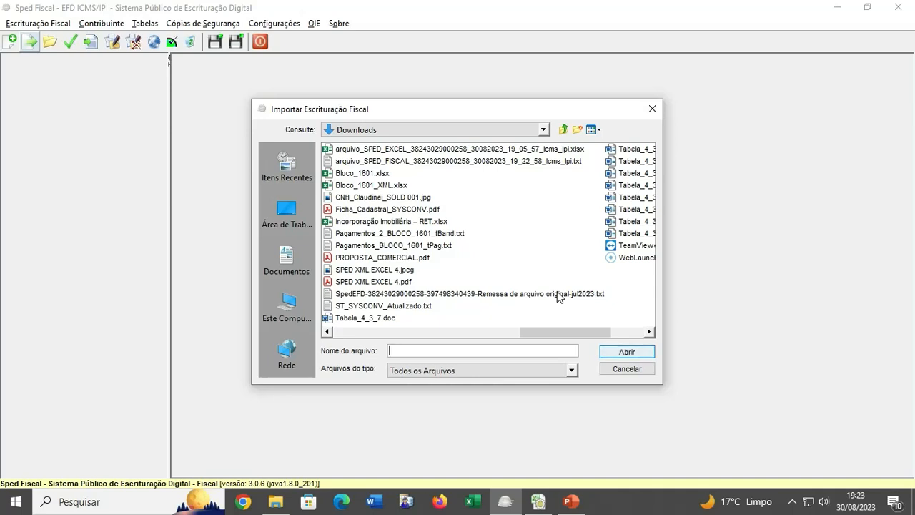
{"action": "left_click", "coordinate": [519, 166]}
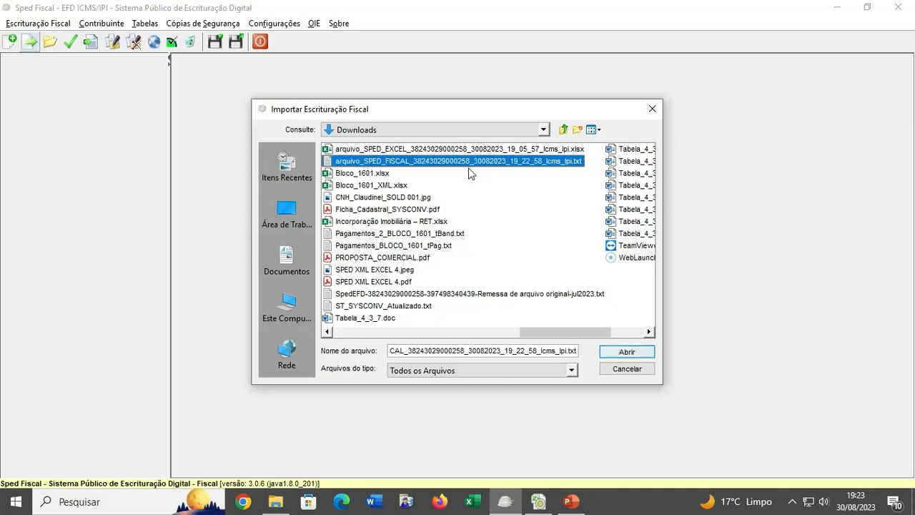
{"action": "left_click", "coordinate": [616, 353]}
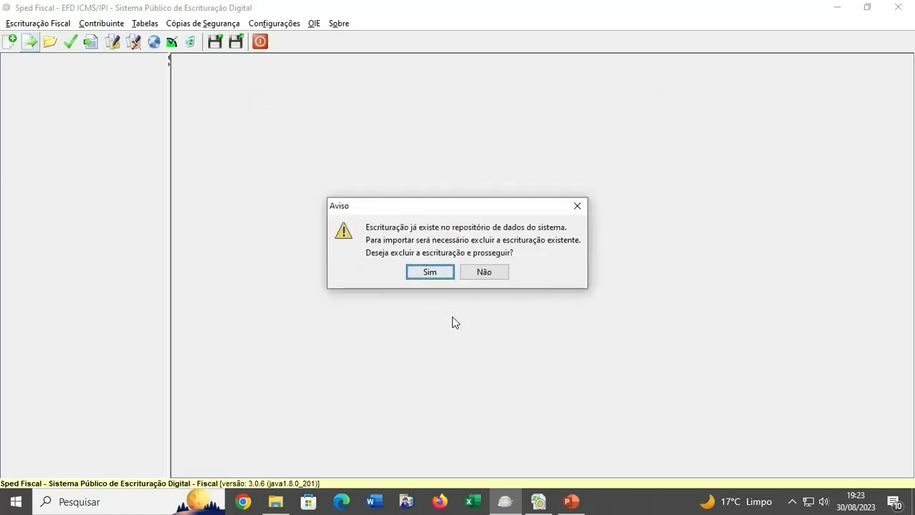
{"action": "left_click", "coordinate": [436, 275]}
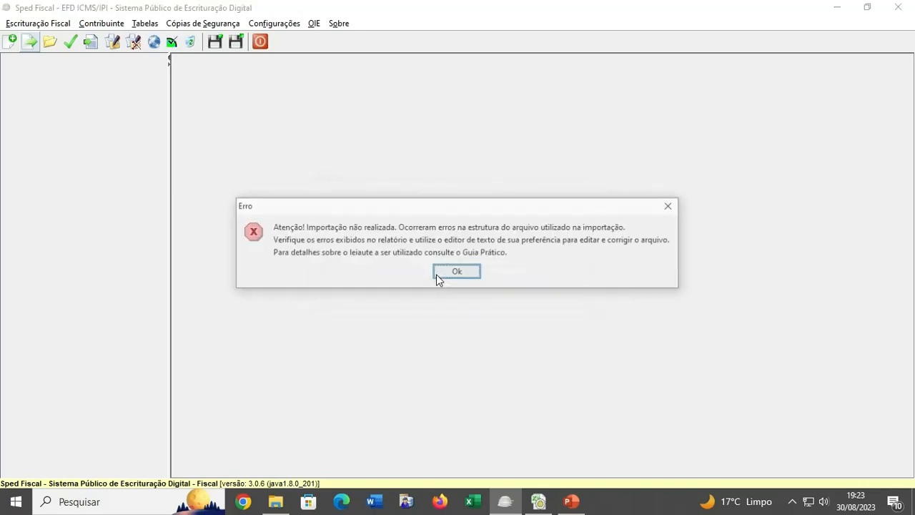
{"action": "left_click", "coordinate": [445, 274]}
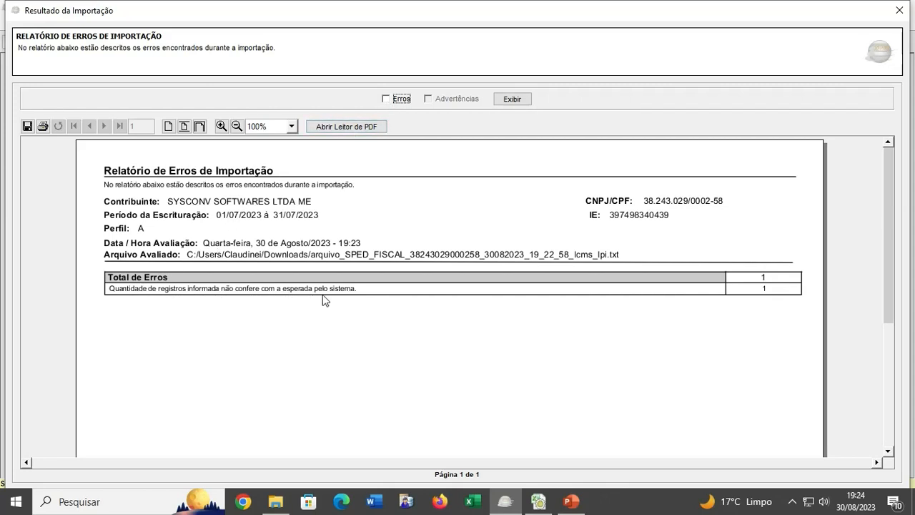
Step: Display the detailed errors in the import report, examine the affected record and field, and close the report
{"action": "left_click", "coordinate": [386, 99]}
{"action": "left_click", "coordinate": [509, 102]}
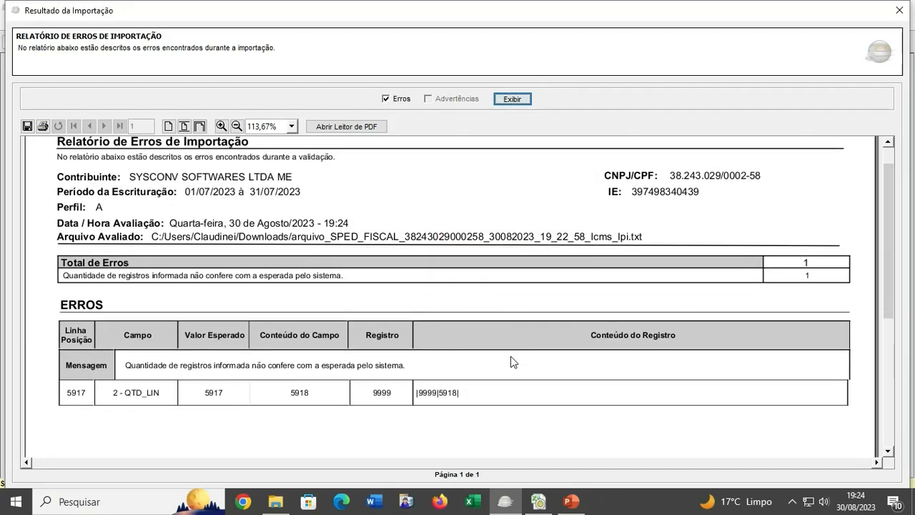
{"action": "scroll", "coordinate": [510, 358], "scroll_direction": "down", "scroll_amount": 3}
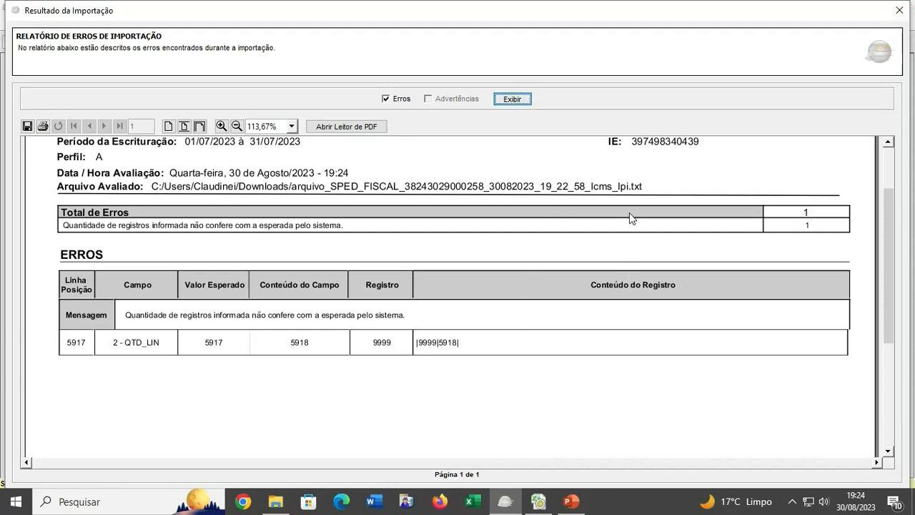
{"action": "left_click", "coordinate": [900, 10]}
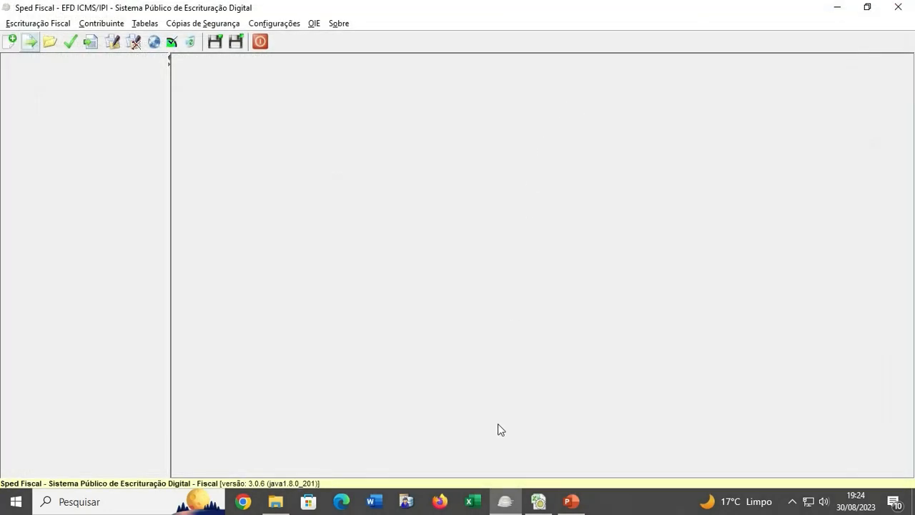
Step: Open the arquivo_SPED_EXCEL workbook ending in 19_05_57_Icms_Ipi.xlsx from Downloads and dismiss document recovery while keeping the recovered files
{"action": "left_click", "coordinate": [276, 502]}
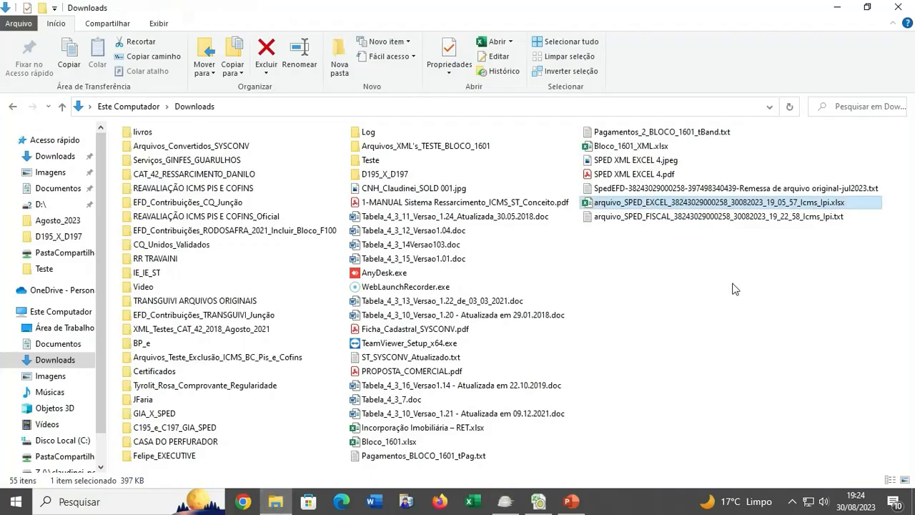
{"action": "left_click", "coordinate": [697, 216]}
{"action": "double_click", "coordinate": [697, 202]}
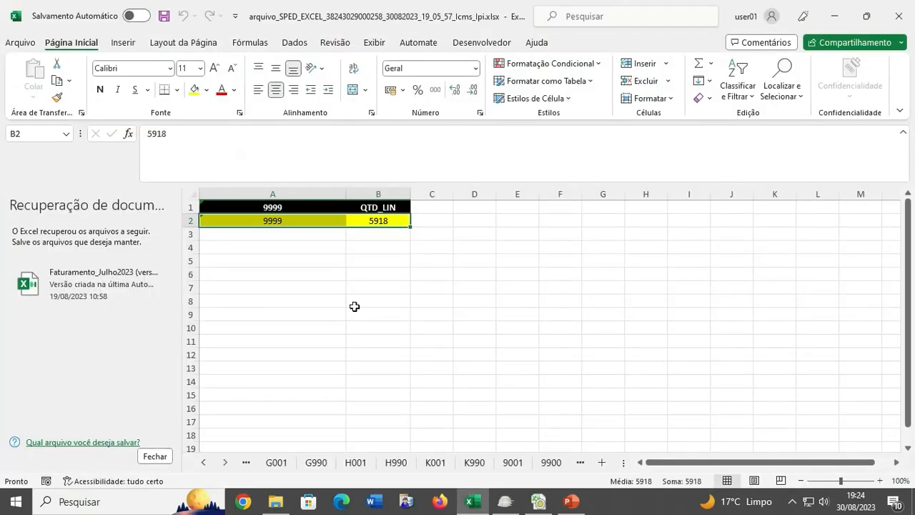
{"action": "left_click", "coordinate": [152, 456]}
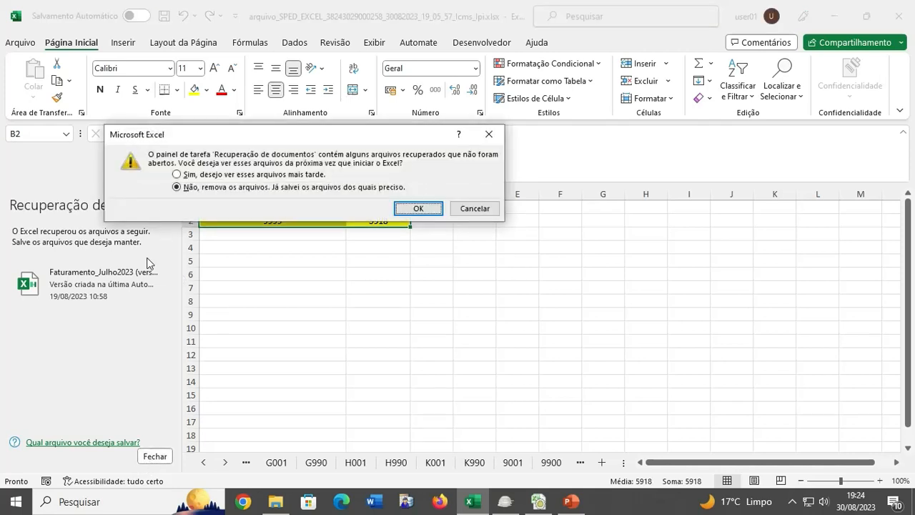
{"action": "left_click", "coordinate": [177, 174]}
{"action": "left_click", "coordinate": [409, 208]}
{"action": "left_click", "coordinate": [411, 344]}
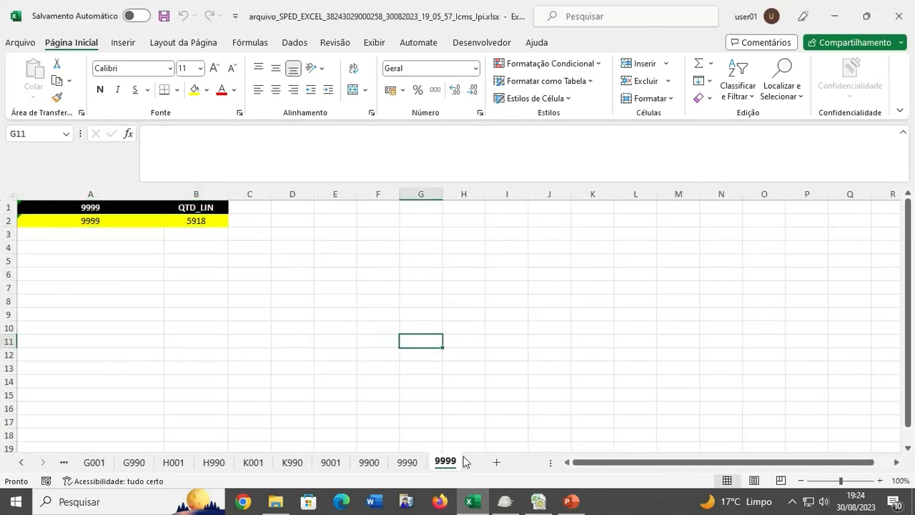
Step: Set QTD_LIN of record 9999 to 5917, then save and close the workbook
{"action": "left_click", "coordinate": [479, 342]}
{"action": "double_click", "coordinate": [198, 221]}
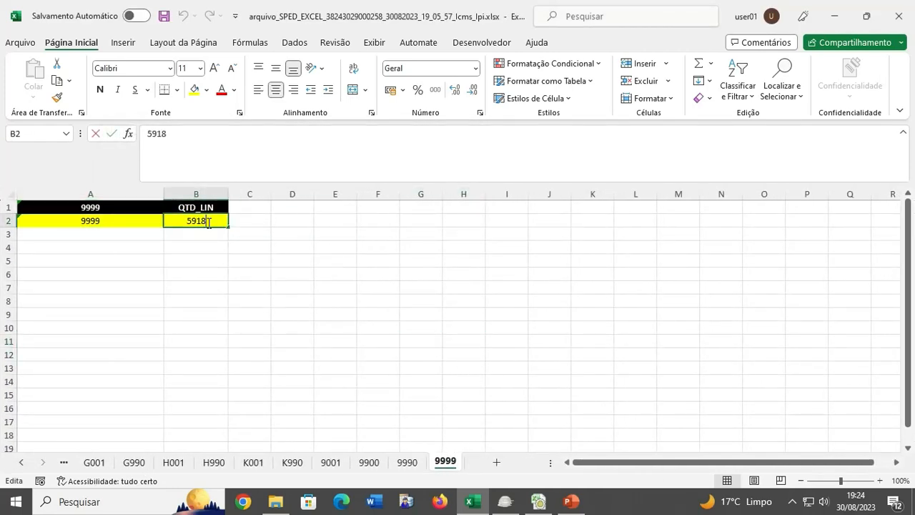
{"action": "key", "text": "BackSpace"}
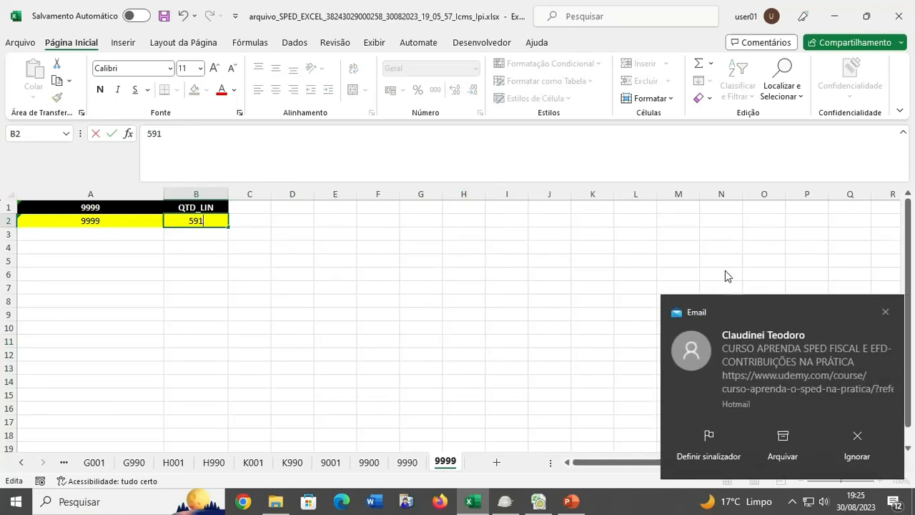
{"action": "left_click", "coordinate": [885, 312]}
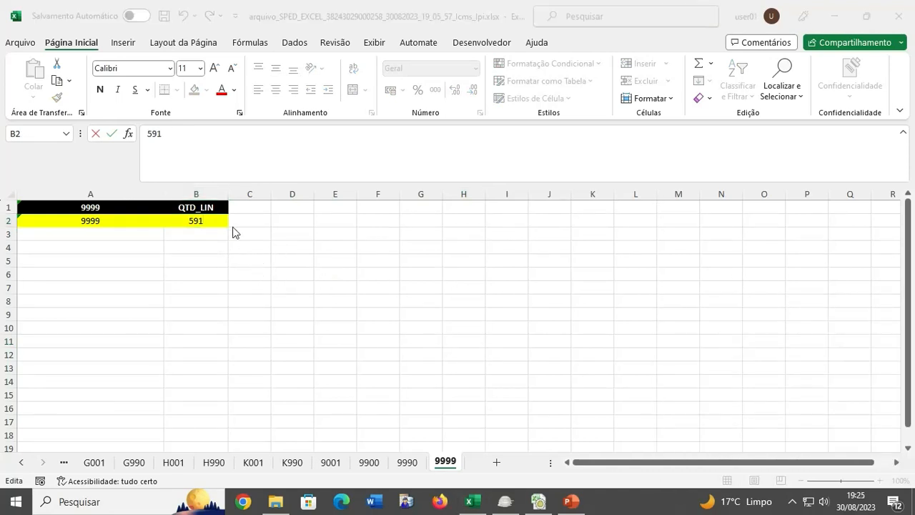
{"action": "type", "text": "7"}
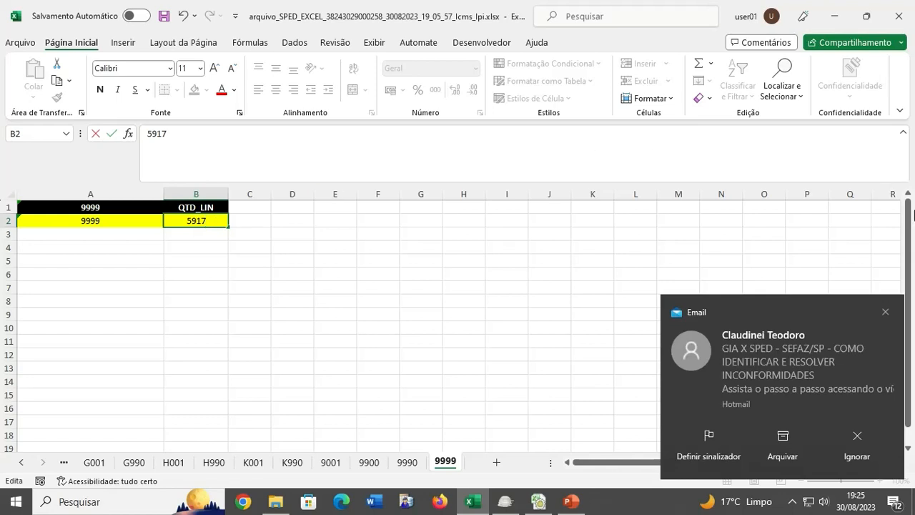
{"action": "left_click", "coordinate": [886, 312]}
{"action": "left_click", "coordinate": [463, 301]}
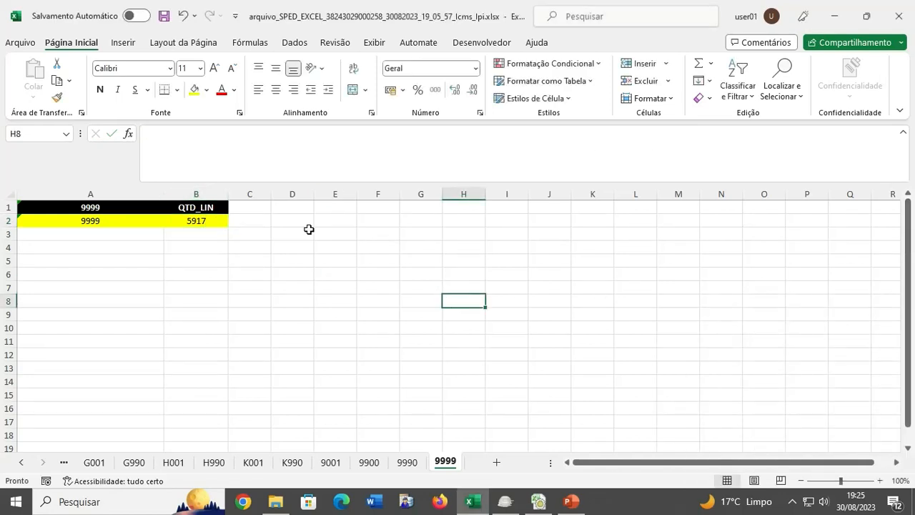
{"action": "left_click", "coordinate": [164, 15]}
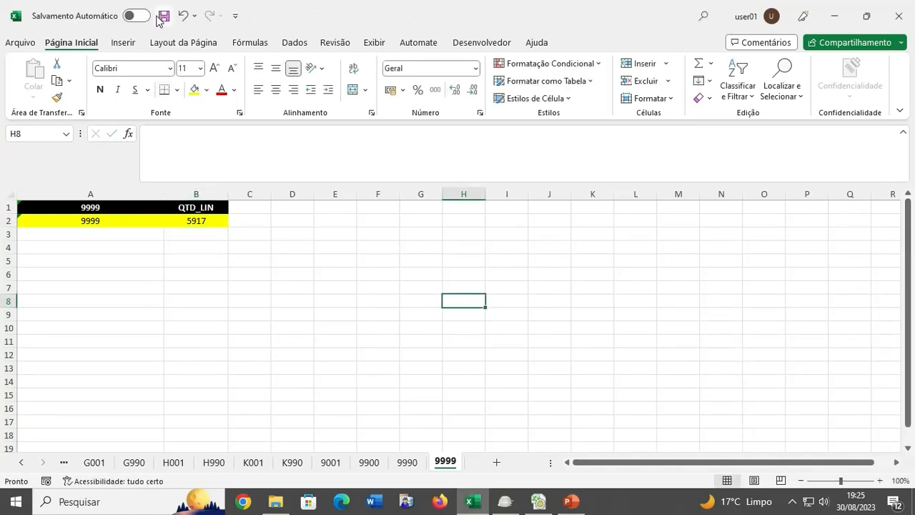
{"action": "left_click", "coordinate": [834, 15]}
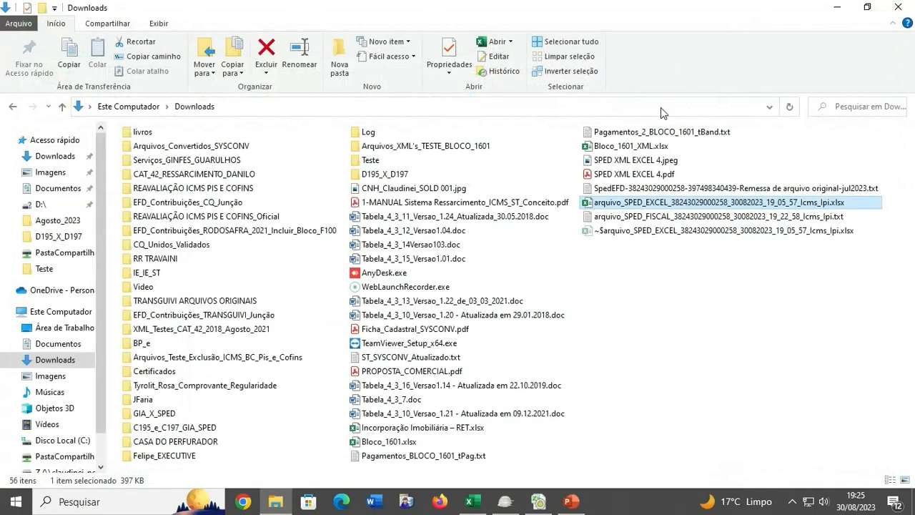
Step: Switch to SPED XML EXCEL SYSCONV, open the single-SPED export from Excel to TXT, and start selecting the source XLSX file
{"action": "left_click", "coordinate": [538, 501]}
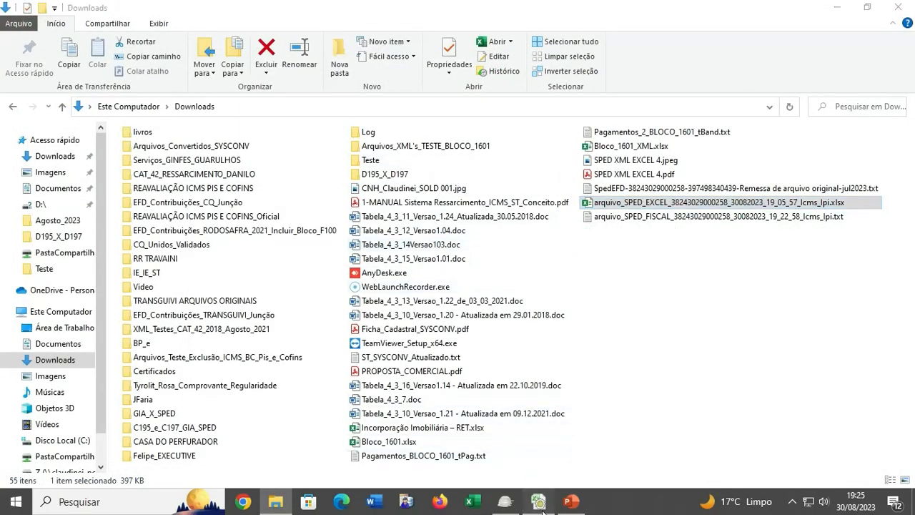
{"action": "left_click", "coordinate": [50, 23]}
{"action": "mouse_move", "coordinate": [52, 42]}
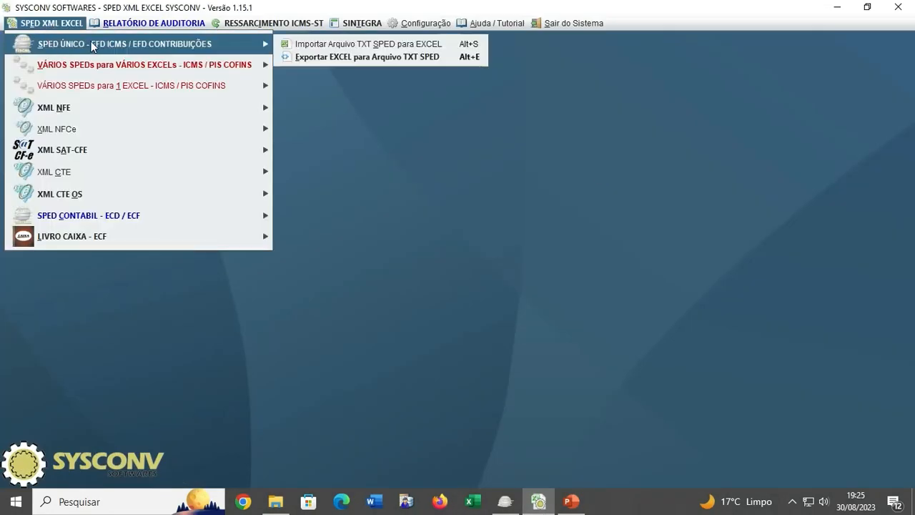
{"action": "left_click", "coordinate": [321, 60]}
{"action": "left_click", "coordinate": [571, 270]}
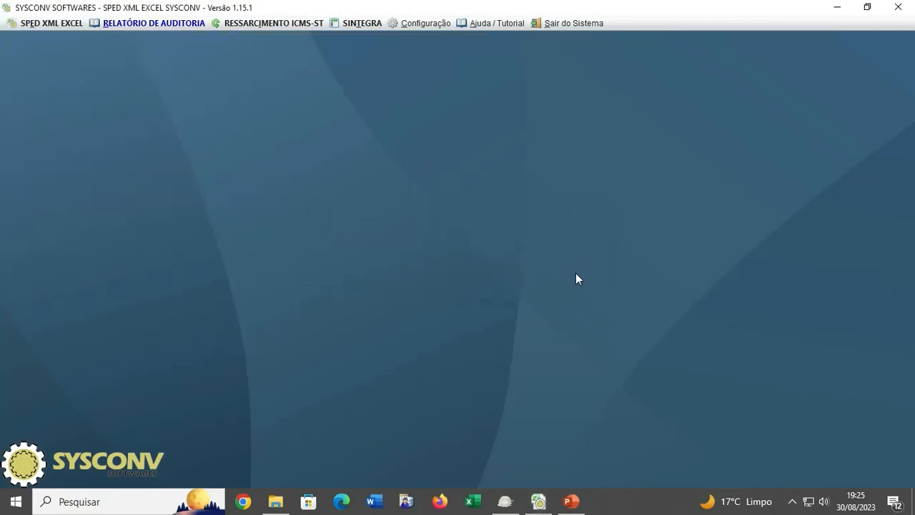
{"action": "left_click", "coordinate": [584, 255]}
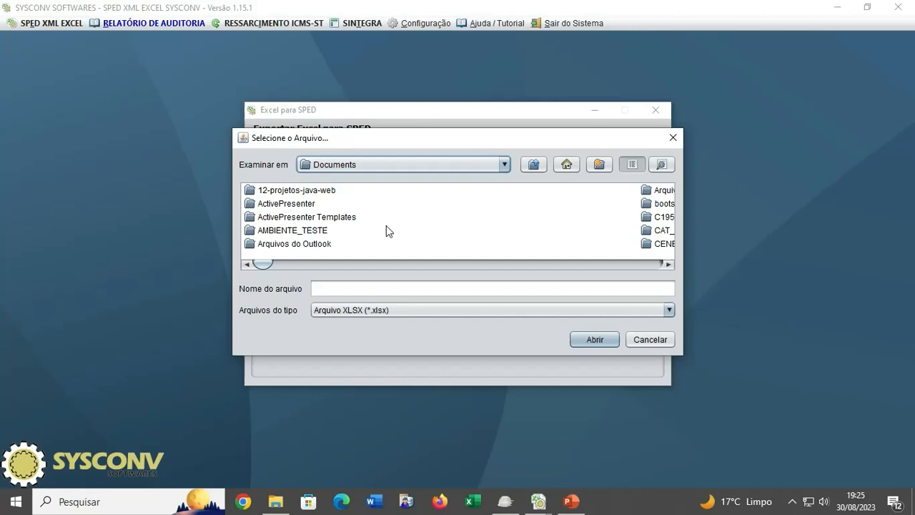
Step: Browse from Documents through the user profile to its Downloads folder for the source workbook
{"action": "left_click", "coordinate": [505, 165]}
{"action": "scroll", "coordinate": [421, 207], "scroll_direction": "up", "scroll_amount": 1}
{"action": "left_click", "coordinate": [419, 193]}
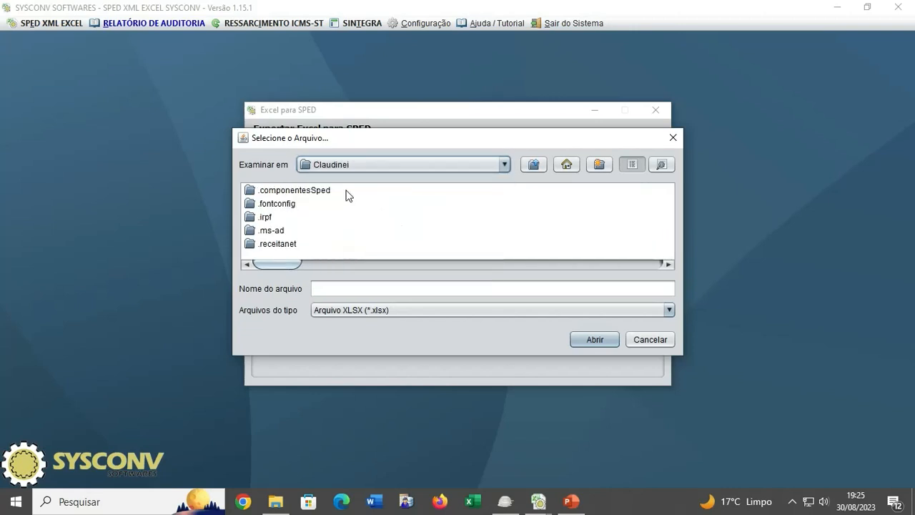
{"action": "left_click", "coordinate": [268, 215]}
{"action": "key", "text": "d"}
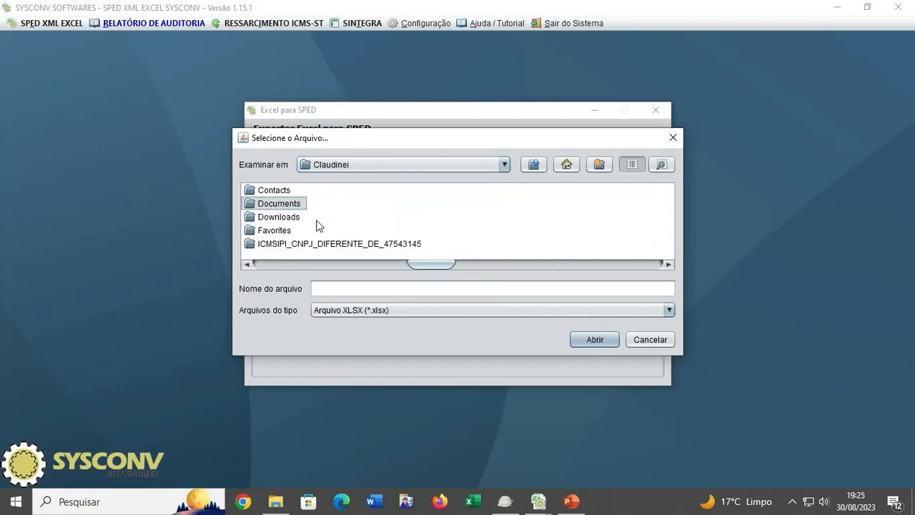
{"action": "double_click", "coordinate": [278, 217]}
Step: Select the corrected arquivo_SPED_EXCEL workbook ending in 19_05_57_Icms_Ipi.xlsx as the file to export
{"action": "left_click_drag", "start_coordinate": [341, 262], "coordinate": [629, 265]}
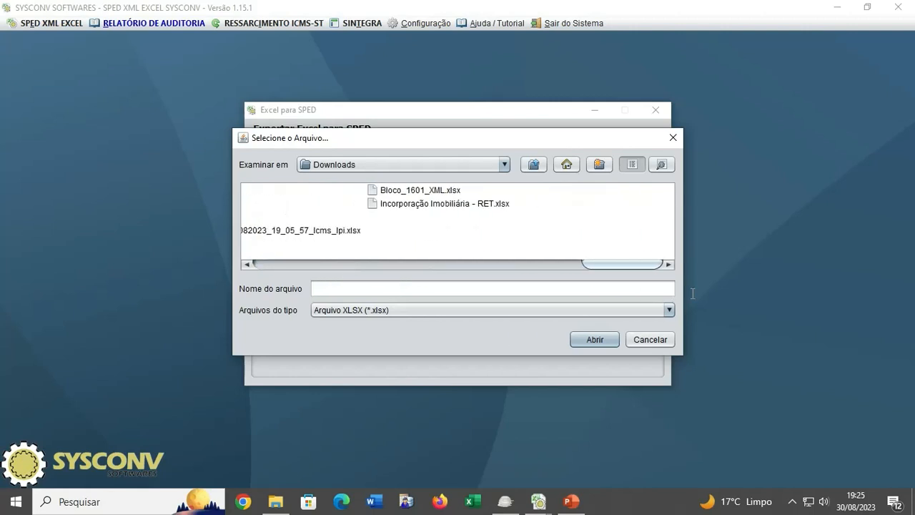
{"action": "left_click", "coordinate": [246, 265]}
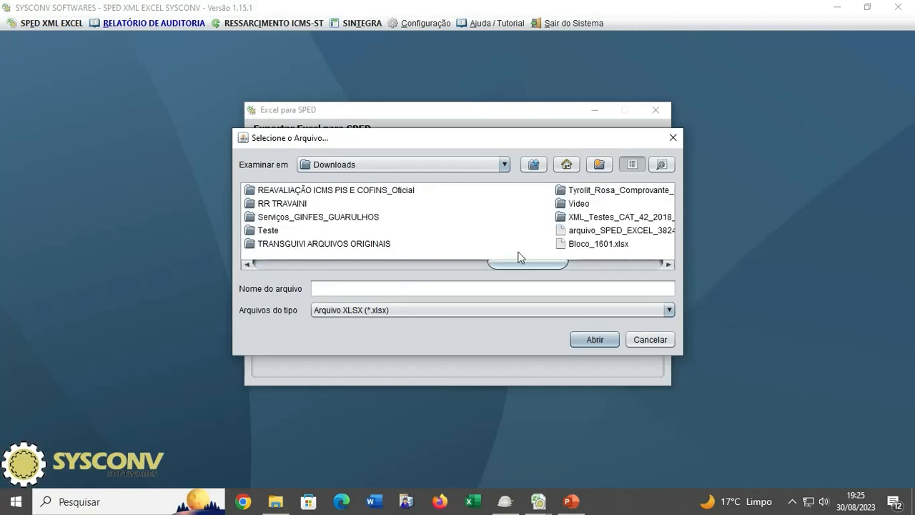
{"action": "left_click", "coordinate": [601, 230]}
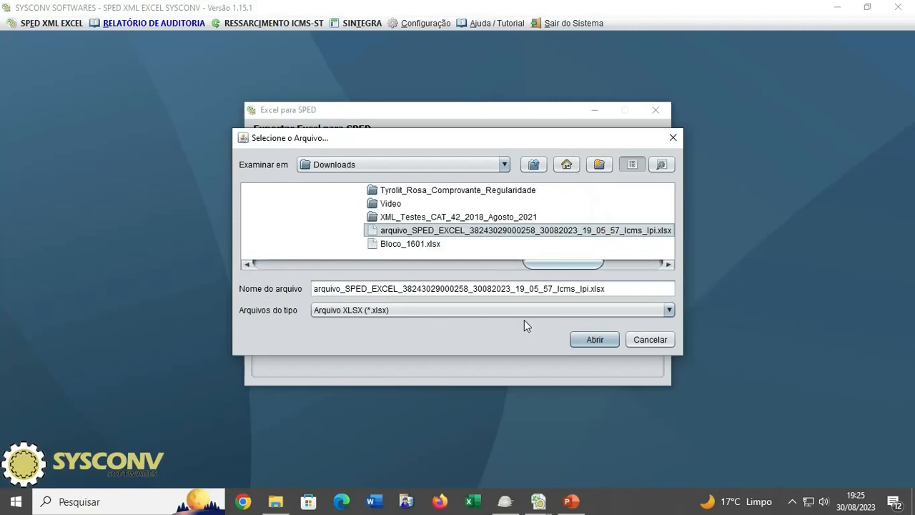
{"action": "left_click", "coordinate": [591, 341]}
Step: Export the workbook as an ICMS/IPI SPED text file, close the export window, and locate the file ending in 19_25_31_Icms_Ipi.txt in Downloads
{"action": "left_click", "coordinate": [472, 335]}
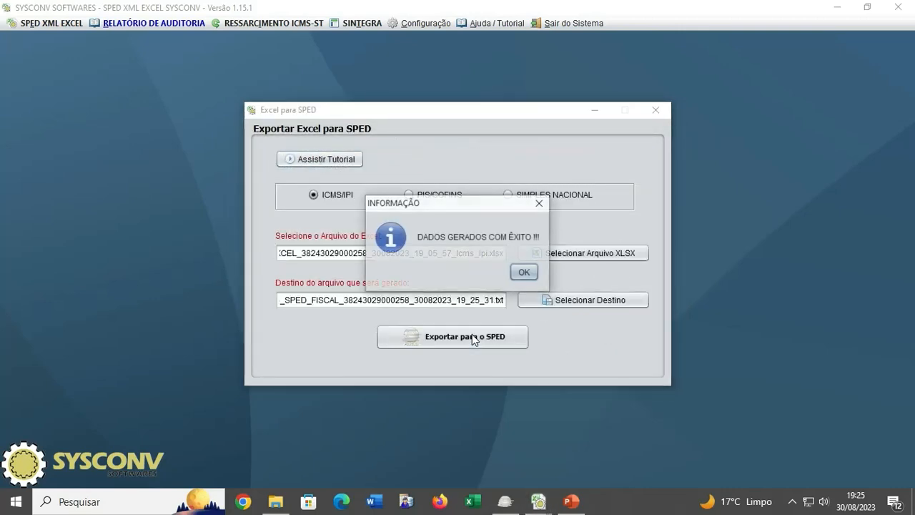
{"action": "left_click", "coordinate": [526, 272]}
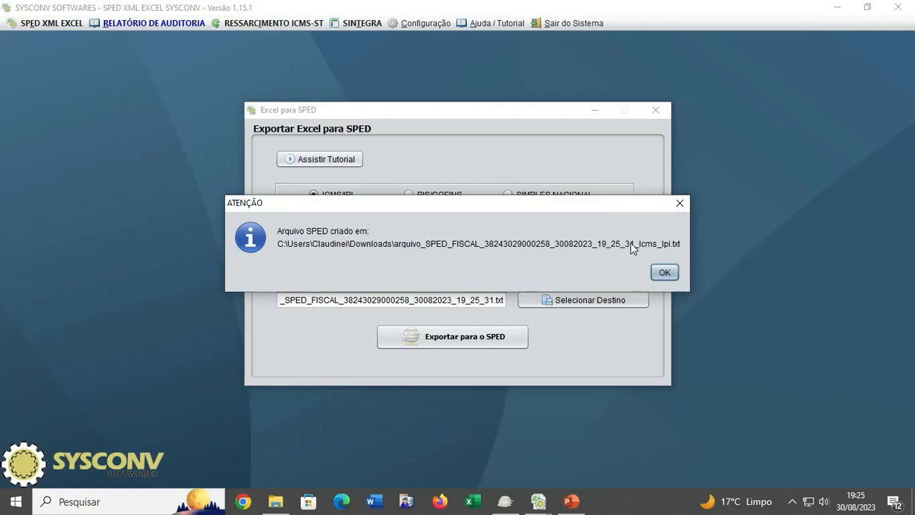
{"action": "left_click", "coordinate": [664, 272]}
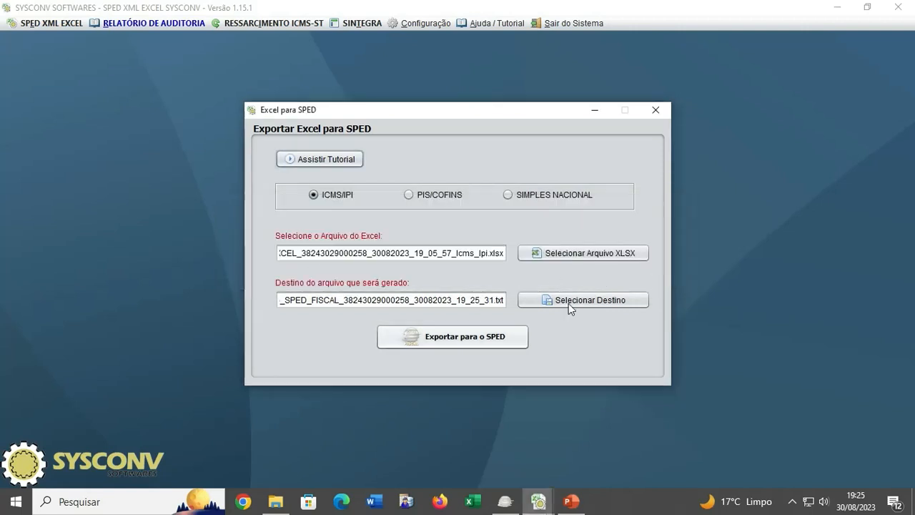
{"action": "left_click", "coordinate": [661, 113]}
{"action": "left_click", "coordinate": [272, 504]}
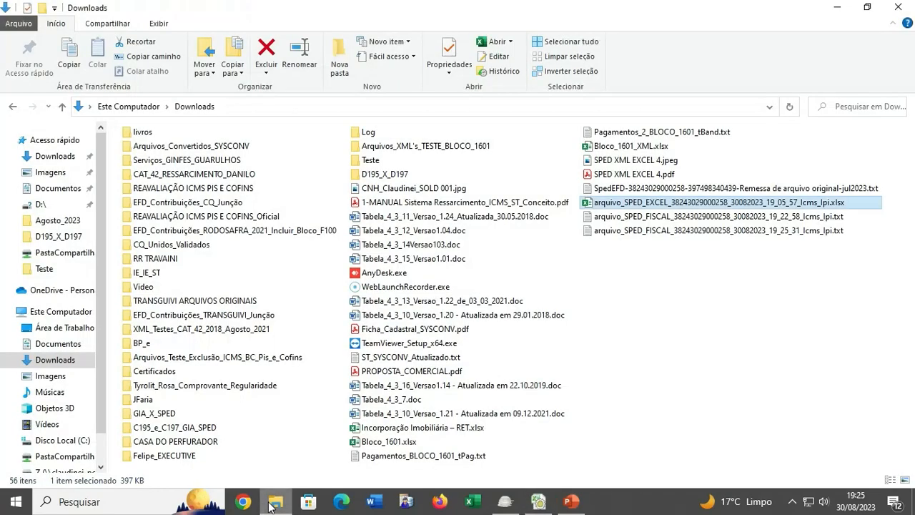
{"action": "left_click", "coordinate": [779, 232]}
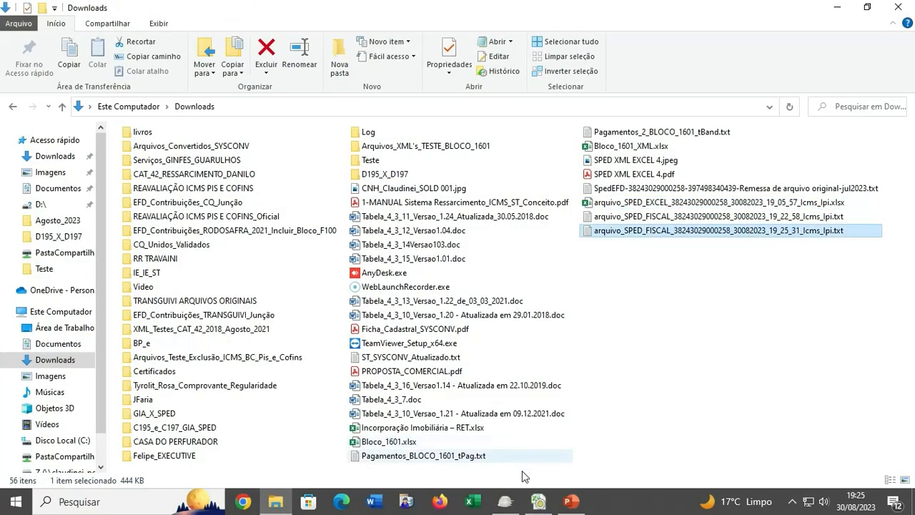
Step: Switch to Sped Fiscal and import the SPED text file ending in 19_25_31_Icms_Ipi.txt from Downloads
{"action": "left_click", "coordinate": [505, 505]}
{"action": "left_click", "coordinate": [31, 45]}
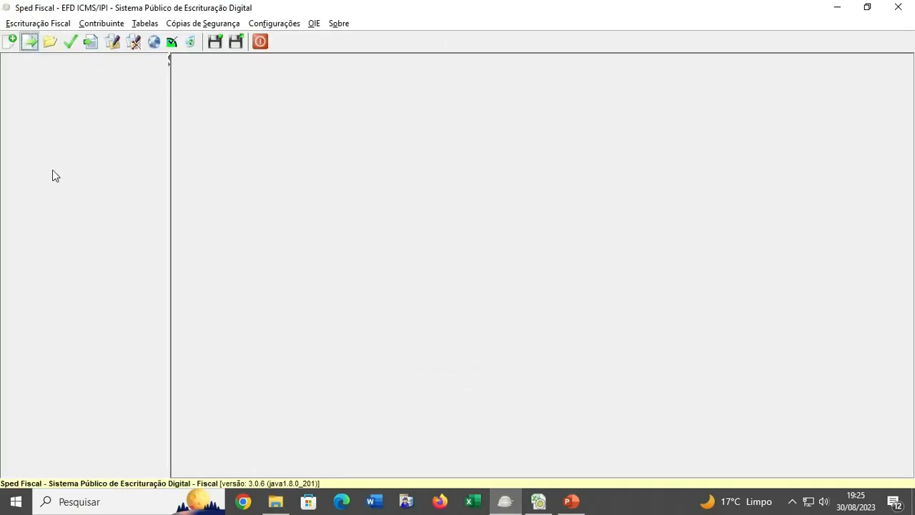
{"action": "left_click_drag", "start_coordinate": [511, 331], "coordinate": [675, 331]}
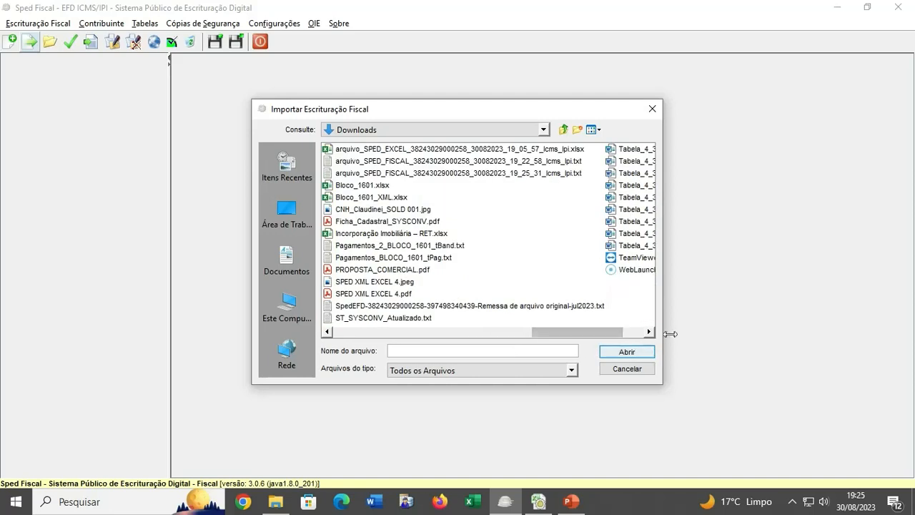
{"action": "left_click", "coordinate": [490, 174]}
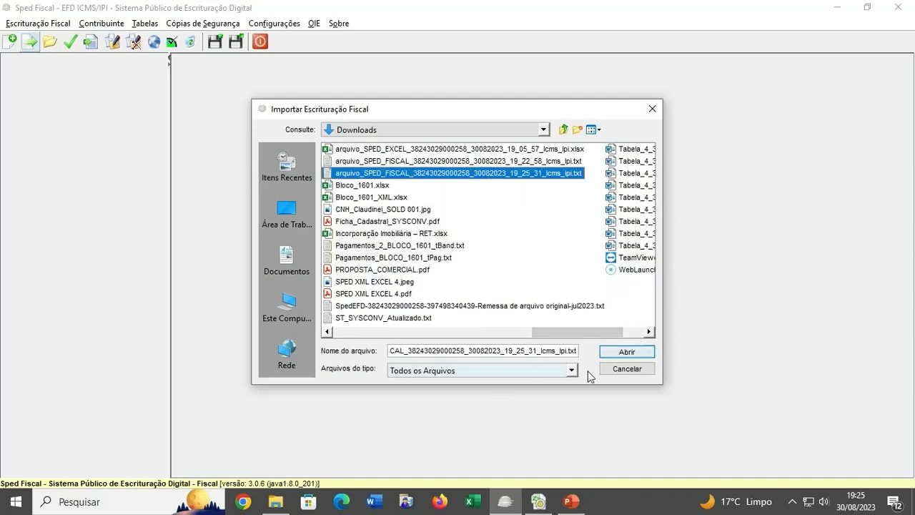
{"action": "left_click", "coordinate": [622, 352]}
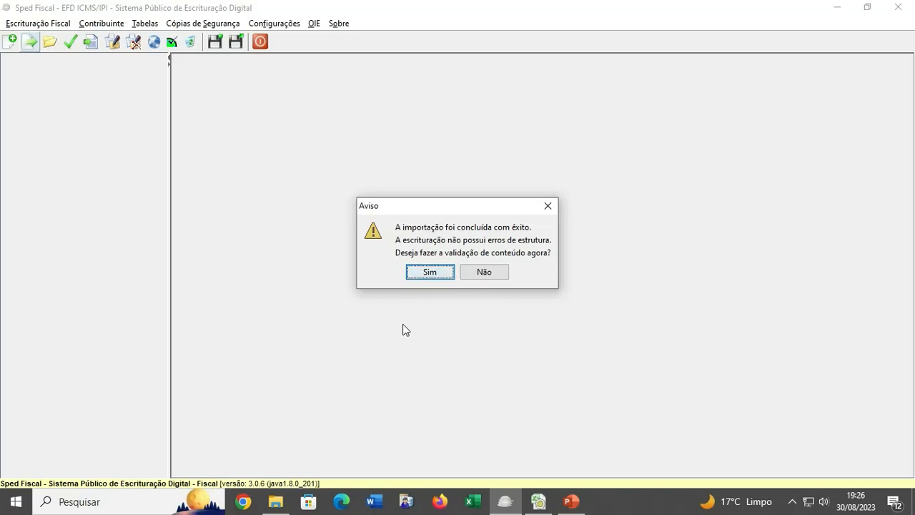
Step: Validate the imported bookkeeping's content and display the detailed list of errors in the pending-items report
{"action": "key", "text": "Return"}
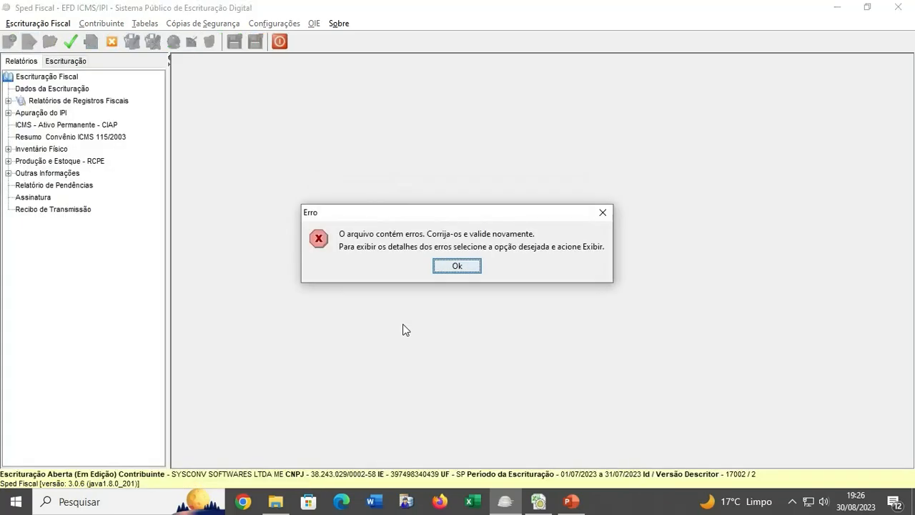
{"action": "left_click", "coordinate": [456, 267]}
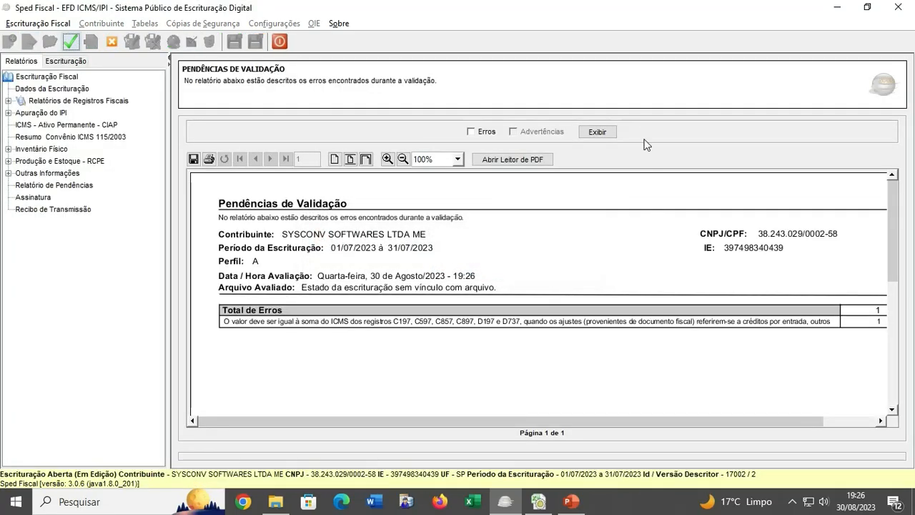
{"action": "left_click", "coordinate": [472, 132]}
{"action": "left_click", "coordinate": [591, 132]}
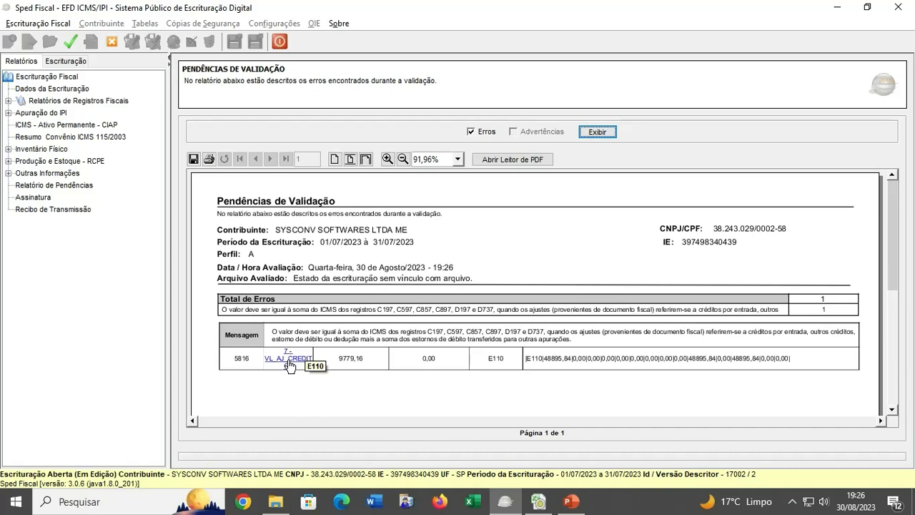
Step: Open the outgoing transport documents (D100), show the electronic CT-e list, and select CT-e 20.796 to see its D195 record
{"action": "left_click", "coordinate": [79, 62]}
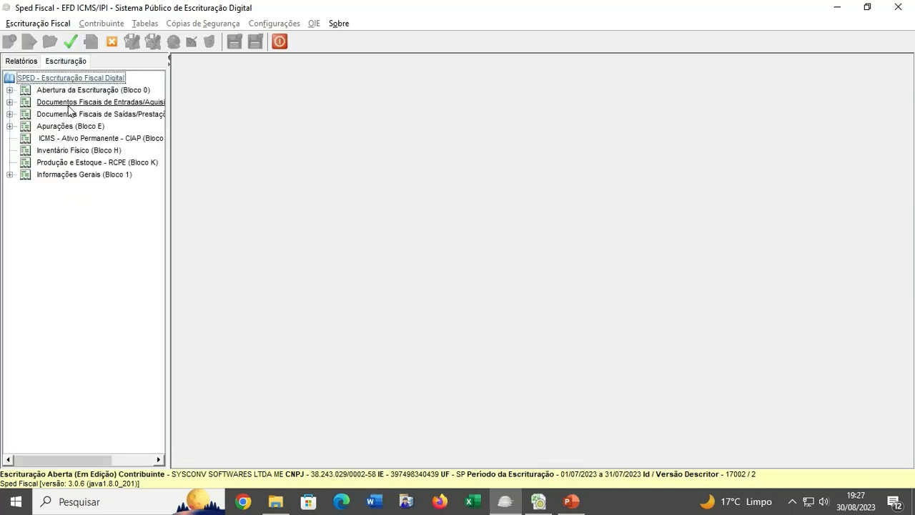
{"action": "double_click", "coordinate": [70, 114]}
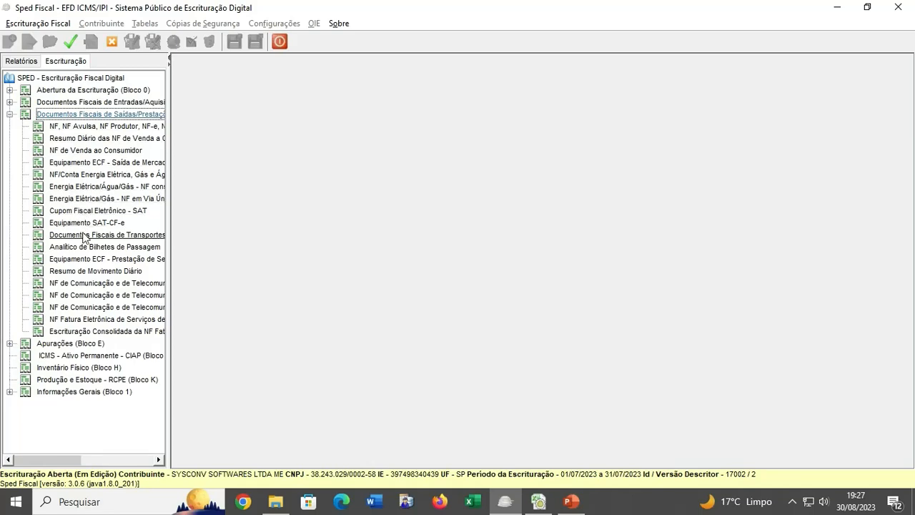
{"action": "left_click", "coordinate": [85, 238]}
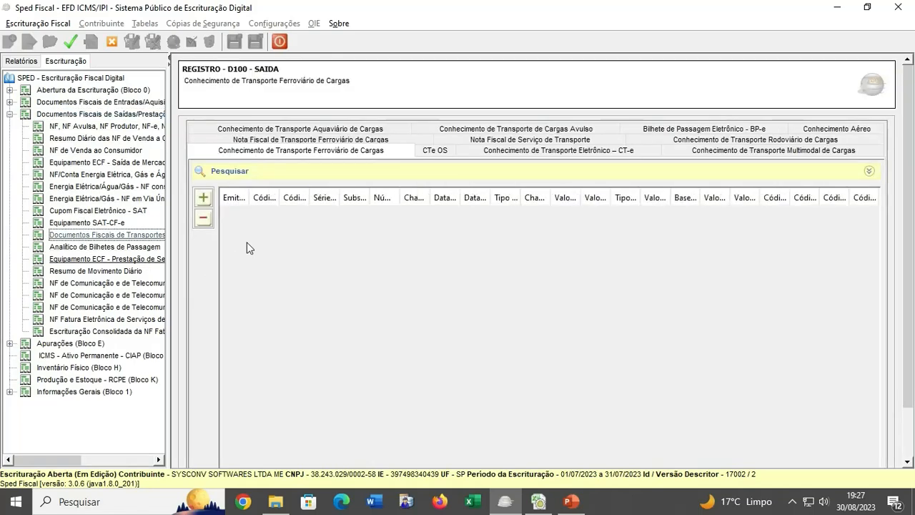
{"action": "left_click", "coordinate": [537, 151]}
{"action": "left_click", "coordinate": [422, 264]}
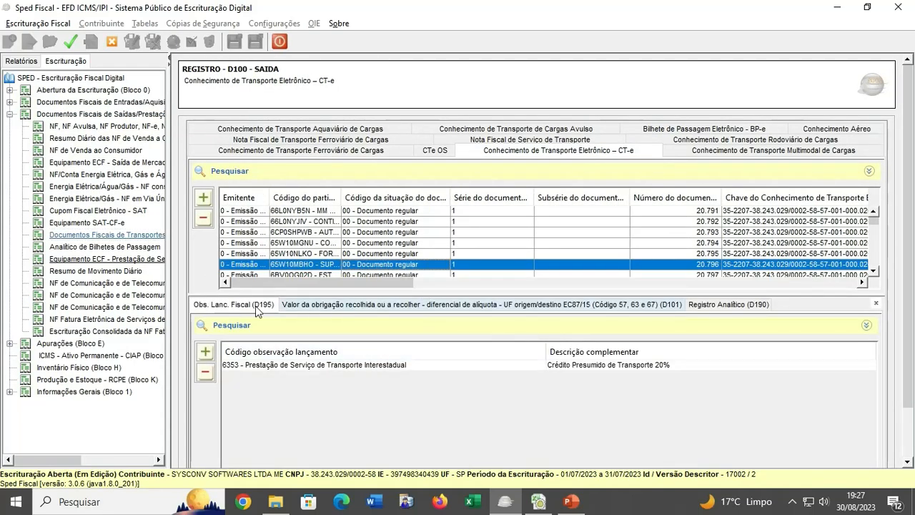
Step: Go through the CT-e records from 20.794 to 20.805, checking the D195 observation attached to each
{"action": "left_click", "coordinate": [436, 243]}
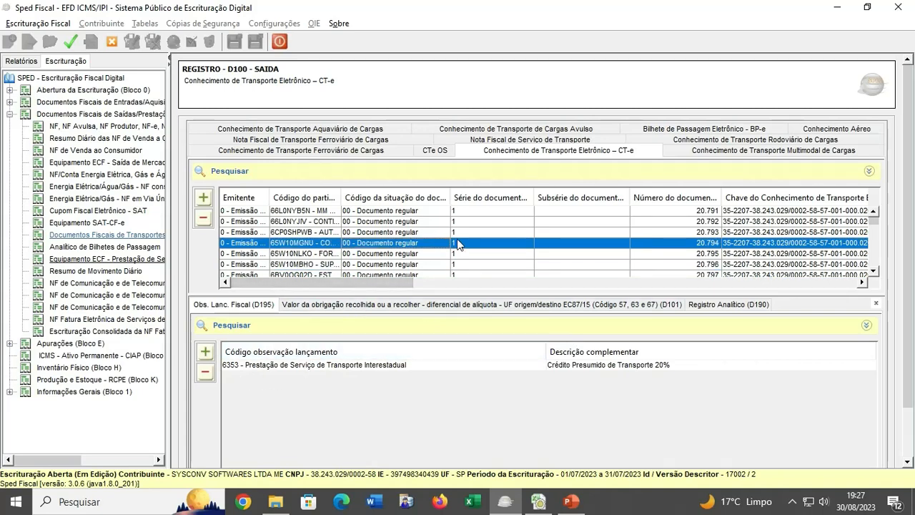
{"action": "key", "text": "Down"}
{"action": "key", "text": "Down"}
{"action": "key", "text": "Down"}
{"action": "key", "text": "Down"}
{"action": "key", "text": "Down"}
{"action": "key", "text": "Down"}
{"action": "key", "text": "Down"}
{"action": "key", "text": "Down"}
{"action": "key", "text": "Down"}
{"action": "key", "text": "Down"}
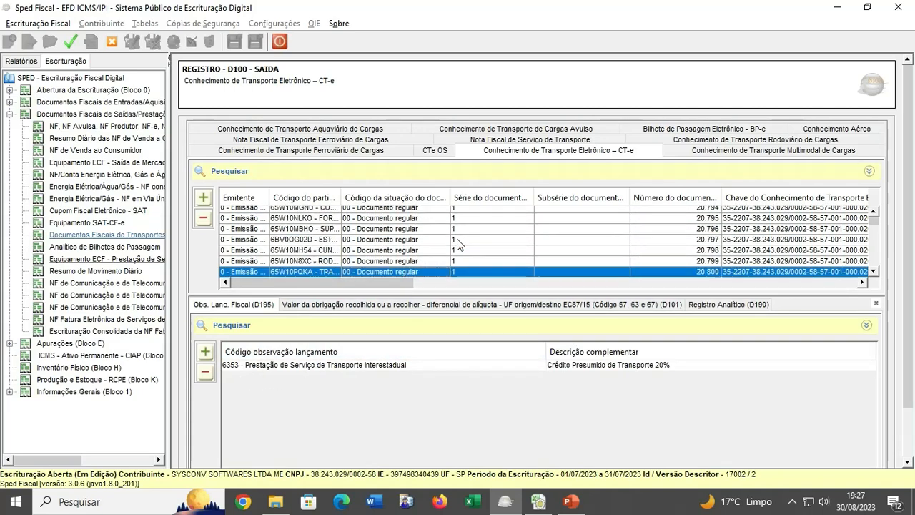
{"action": "key", "text": "Down"}
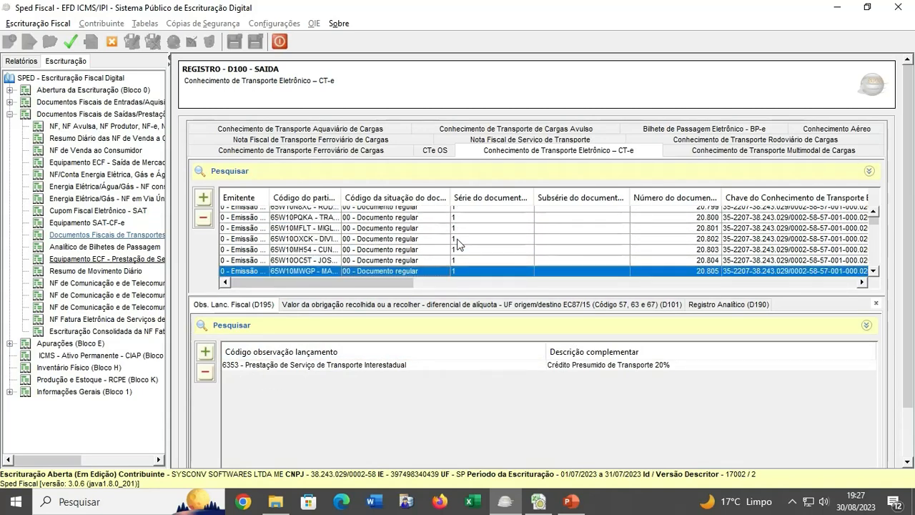
Step: Inspect the details of CT-e 20.805's D195 observation and its D197 adjustment record, closing both without saving
{"action": "left_click", "coordinate": [637, 365]}
{"action": "double_click", "coordinate": [638, 363]}
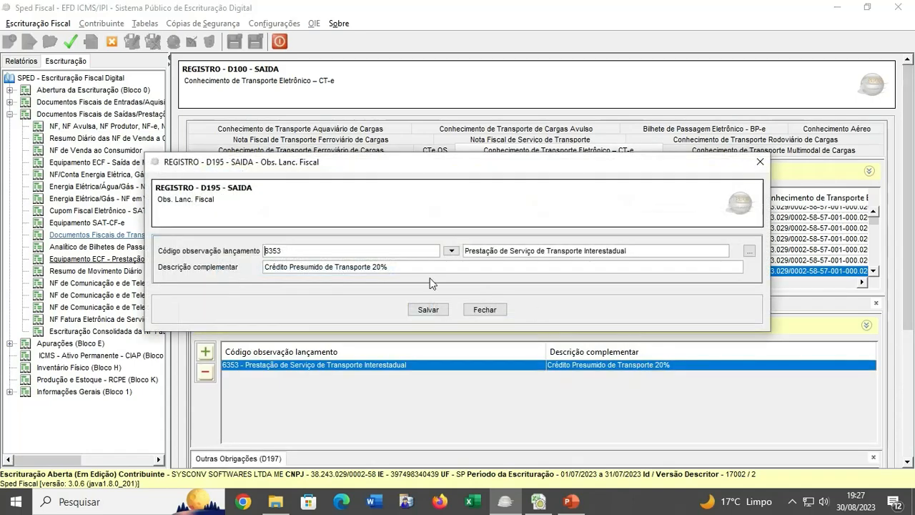
{"action": "left_click", "coordinate": [486, 308]}
{"action": "left_click_drag", "start_coordinate": [910, 272], "coordinate": [908, 374]}
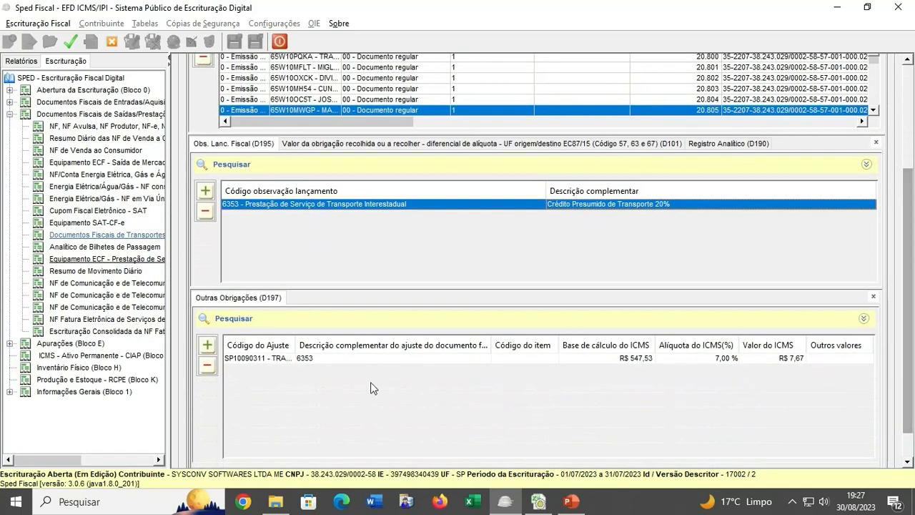
{"action": "double_click", "coordinate": [377, 359]}
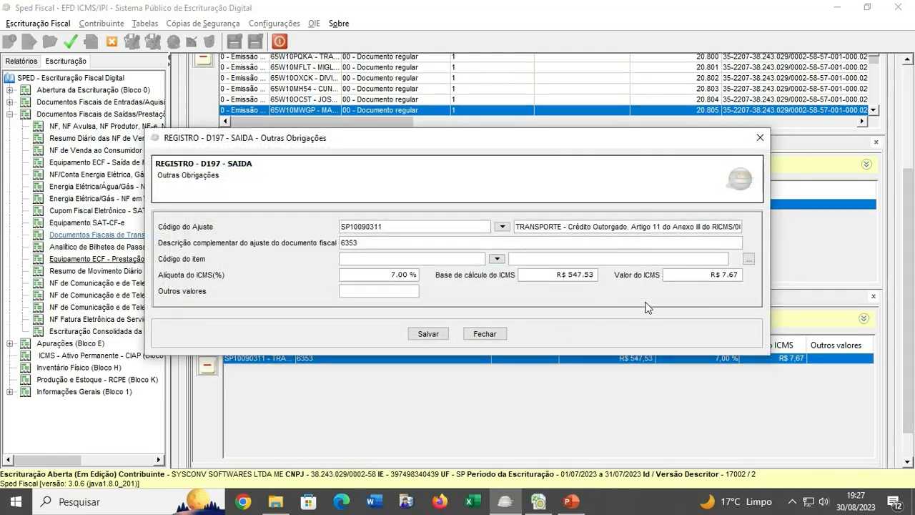
{"action": "left_click", "coordinate": [484, 334]}
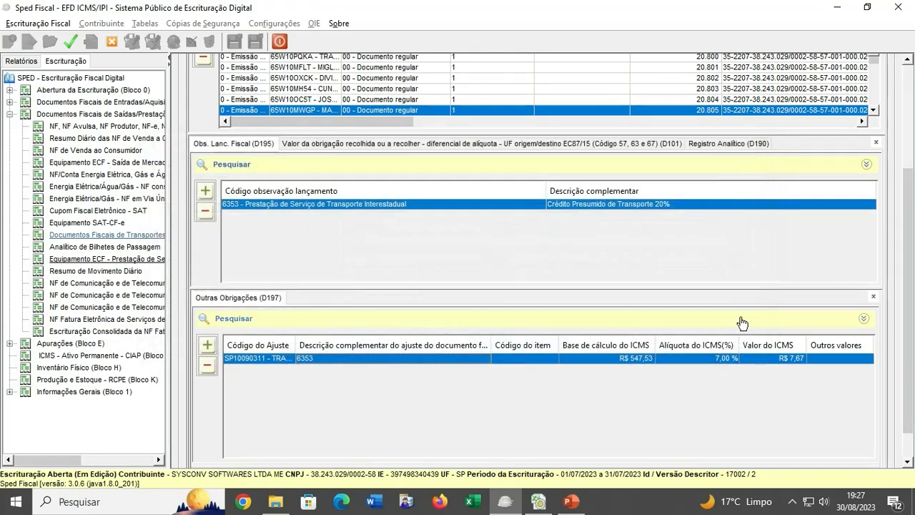
Step: Examine the CT-e records following number 20.800 one after another for their D195 presumed-credit observations
{"action": "left_click", "coordinate": [567, 78]}
{"action": "key", "text": "Down"}
{"action": "key", "text": "Down"}
{"action": "key", "text": "Down"}
{"action": "key", "text": "Down"}
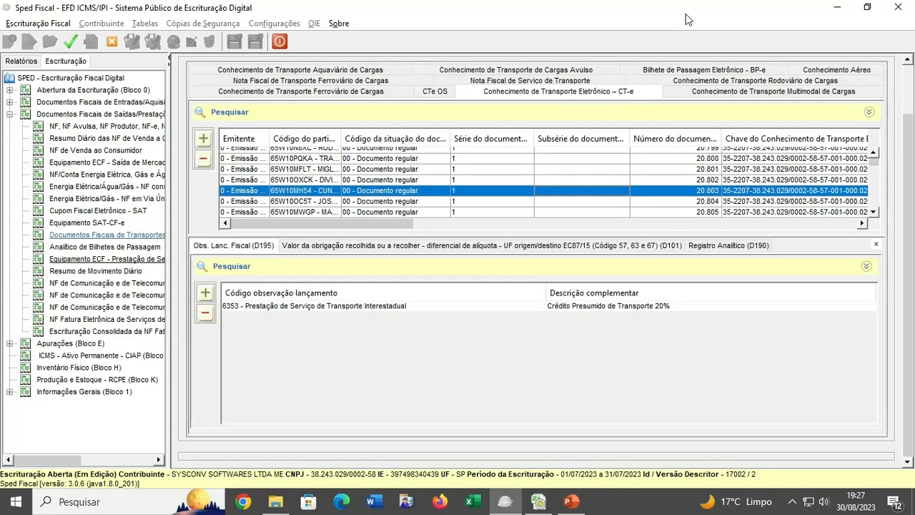
{"action": "key", "text": "Down"}
{"action": "key", "text": "Down"}
{"action": "key", "text": "Down"}
{"action": "key", "text": "Down"}
{"action": "key", "text": "Down"}
{"action": "key", "text": "Down"}
{"action": "key", "text": "Down"}
{"action": "key", "text": "Down"}
{"action": "key", "text": "Down"}
{"action": "key", "text": "Down"}
{"action": "key", "text": "Down"}
{"action": "key", "text": "Down"}
{"action": "key", "text": "Down"}
{"action": "key", "text": "Down"}
{"action": "key", "text": "Down"}
{"action": "key", "text": "Down"}
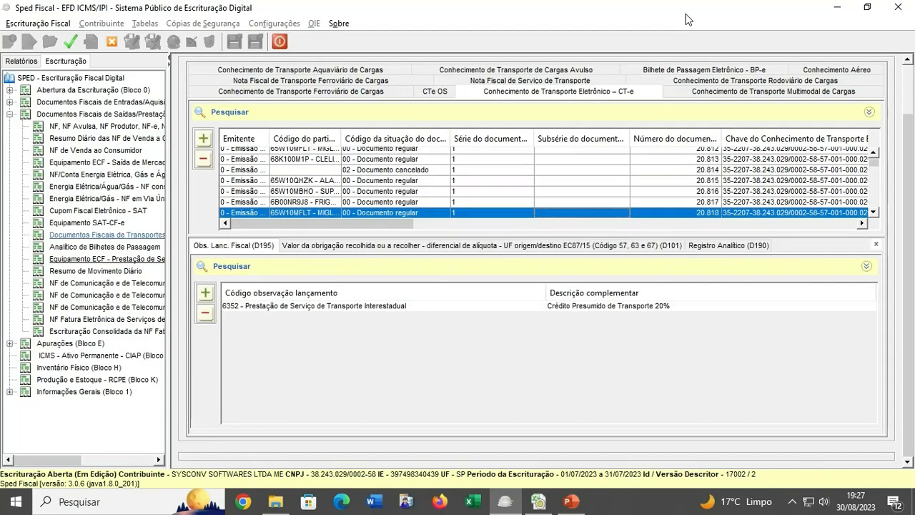
{"action": "key", "text": "Down"}
{"action": "key", "text": "Down"}
{"action": "key", "text": "Down"}
{"action": "key", "text": "Down"}
{"action": "key", "text": "Down"}
{"action": "key", "text": "Down"}
{"action": "key", "text": "Down"}
{"action": "key", "text": "Down"}
{"action": "key", "text": "Down"}
{"action": "key", "text": "Down"}
{"action": "key", "text": "Down"}
{"action": "key", "text": "Down"}
{"action": "key", "text": "Down"}
{"action": "key", "text": "Down"}
{"action": "key", "text": "Down"}
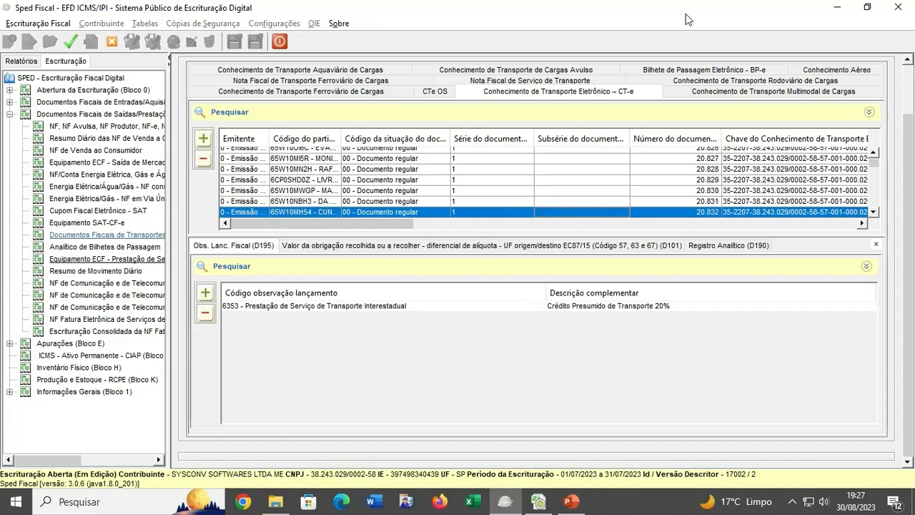
{"action": "key", "text": "Down"}
{"action": "key", "text": "Down"}
{"action": "key", "text": "Down"}
{"action": "key", "text": "Down"}
{"action": "key", "text": "Down"}
{"action": "key", "text": "Down"}
{"action": "key", "text": "Down"}
{"action": "key", "text": "Down"}
{"action": "key", "text": "Down"}
{"action": "key", "text": "Down"}
{"action": "key", "text": "Down"}
{"action": "key", "text": "Down"}
{"action": "key", "text": "Down"}
{"action": "key", "text": "Down"}
{"action": "key", "text": "Down"}
{"action": "key", "text": "Down"}
{"action": "key", "text": "Down"}
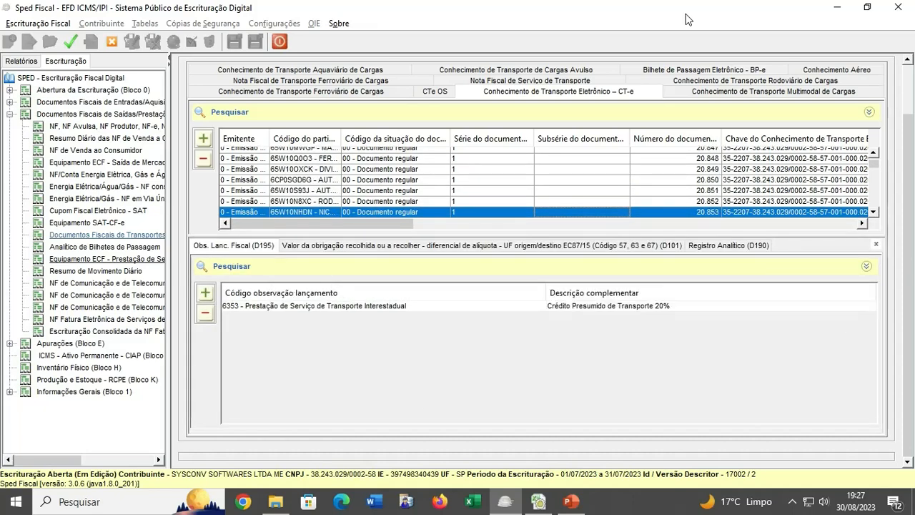
{"action": "scroll", "coordinate": [737, 175], "scroll_direction": "down", "scroll_amount": 15}
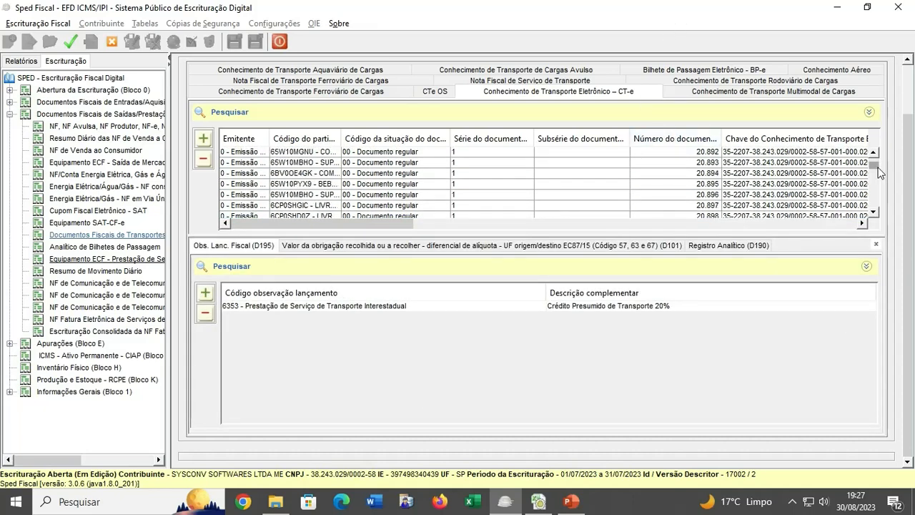
Step: Review the D195 observation of CT-e 22.103 near the end of the list, and open and save its D197 adjustment
{"action": "left_click_drag", "start_coordinate": [878, 169], "coordinate": [875, 201]}
{"action": "left_click", "coordinate": [340, 194]}
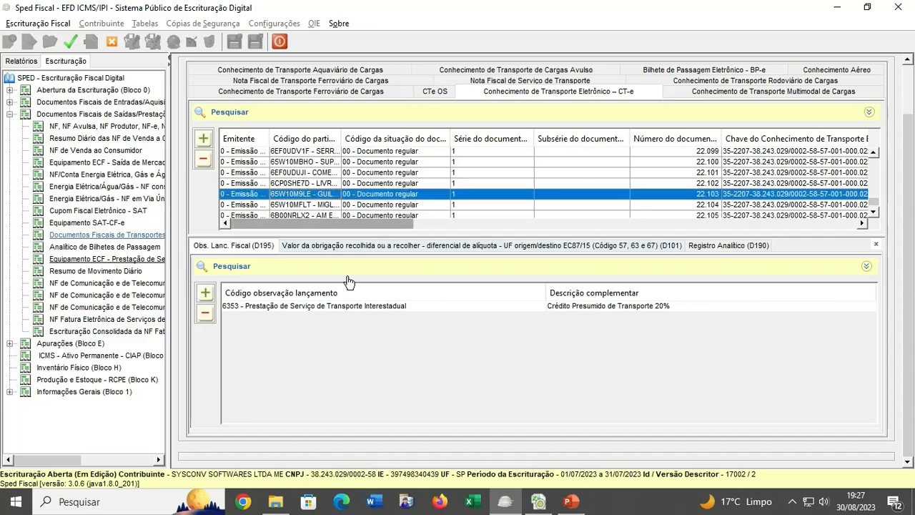
{"action": "left_click", "coordinate": [348, 306]}
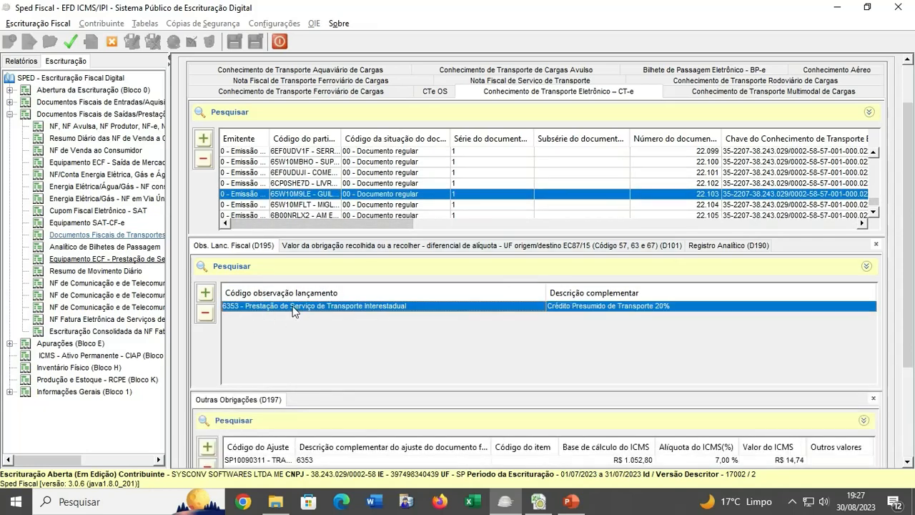
{"action": "double_click", "coordinate": [293, 308]}
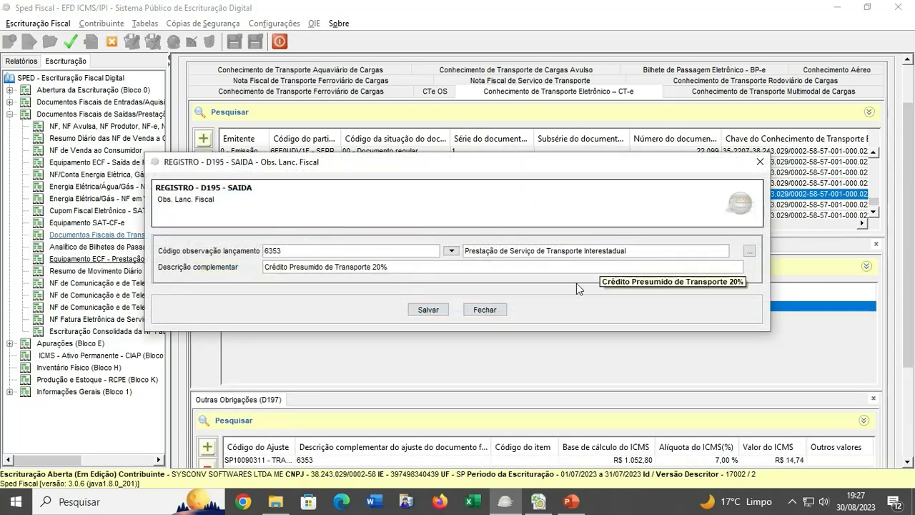
{"action": "left_click", "coordinate": [485, 310]}
{"action": "scroll", "coordinate": [349, 319], "scroll_direction": "down", "scroll_amount": 3}
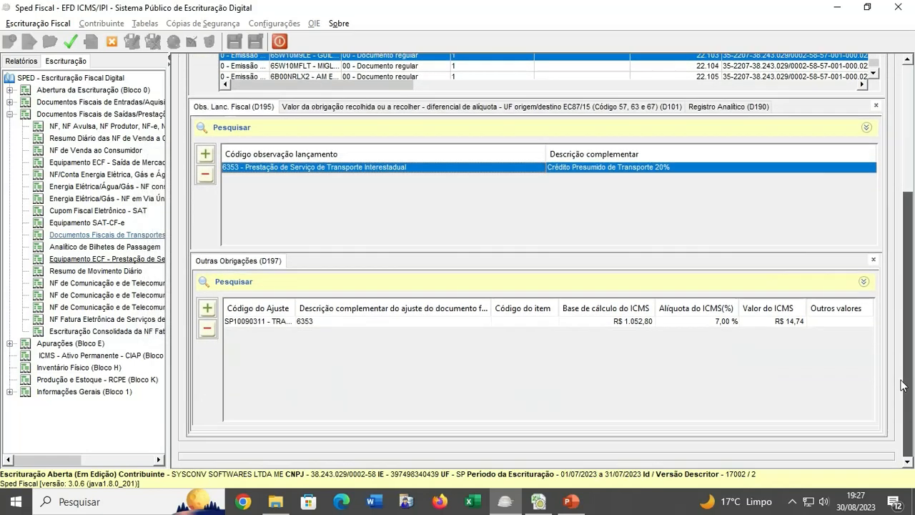
{"action": "double_click", "coordinate": [338, 319]}
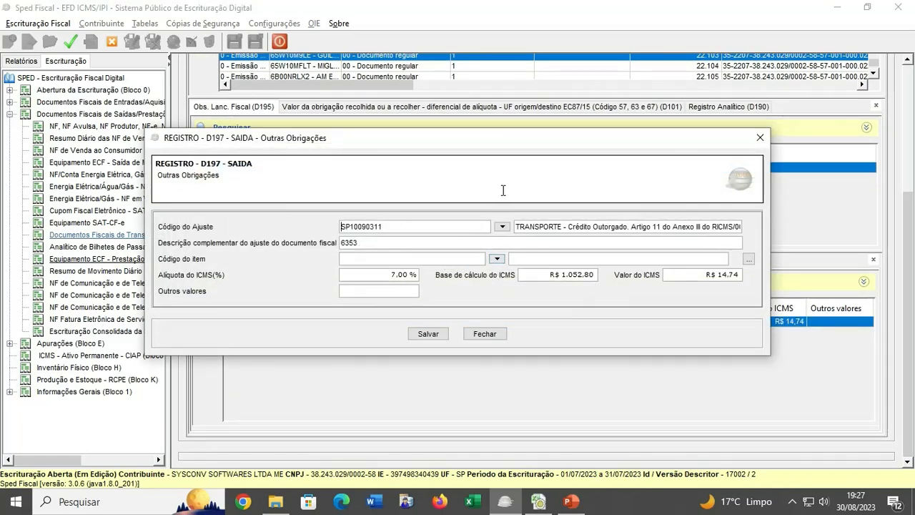
{"action": "left_click", "coordinate": [429, 334]}
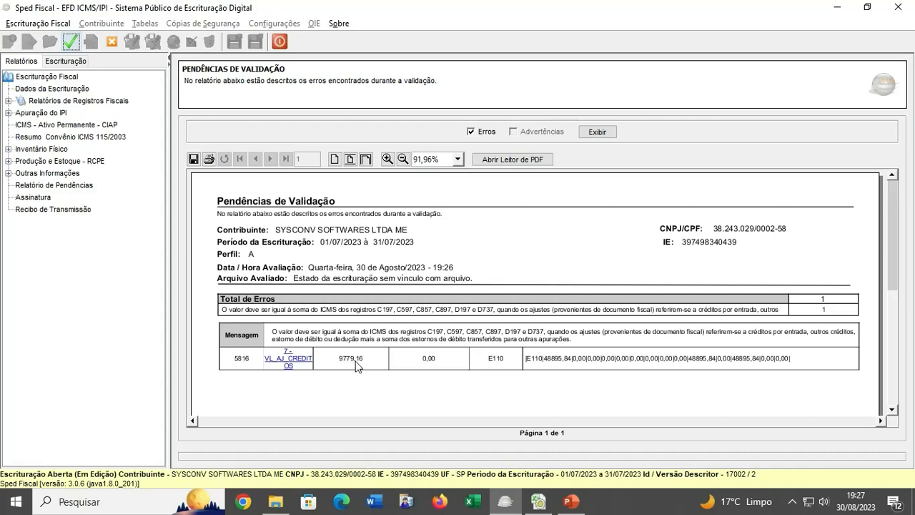
Step: Open the ICMS assessment report for own operations (Operações Próprias) and examine its totals
{"action": "double_click", "coordinate": [57, 102]}
{"action": "double_click", "coordinate": [55, 127]}
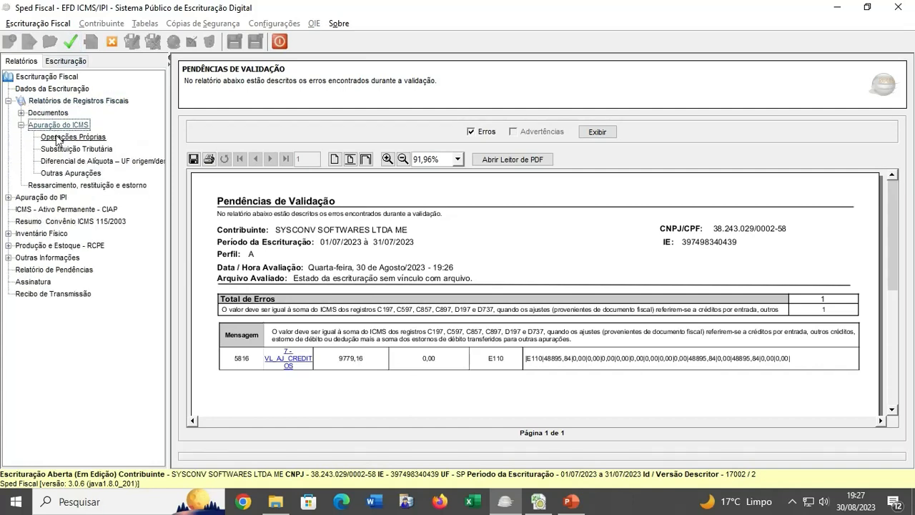
{"action": "double_click", "coordinate": [66, 138]}
{"action": "scroll", "coordinate": [532, 274], "scroll_direction": "down", "scroll_amount": 2}
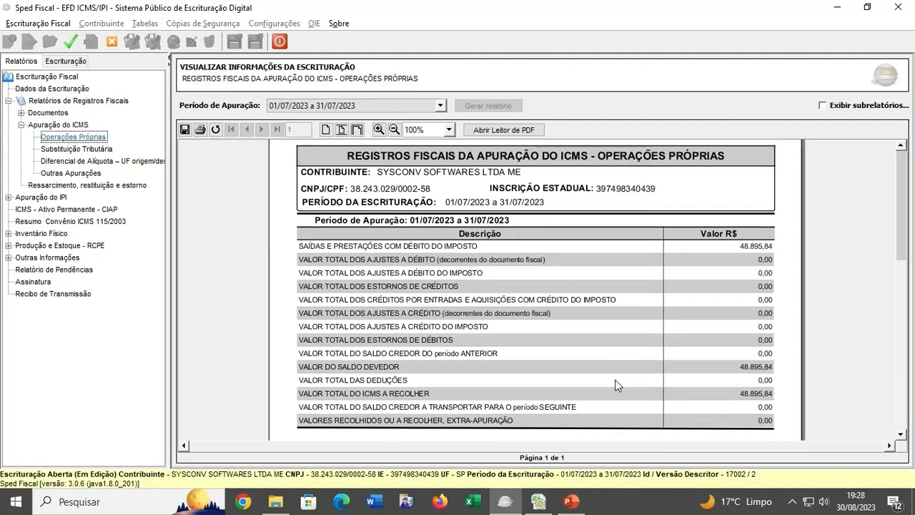
Step: Calculate 20% of the 48.895,84 ICMS debit in the Windows Calculator, closing it after reading the result
{"action": "left_click", "coordinate": [74, 504]}
{"action": "type", "text": "calc"}
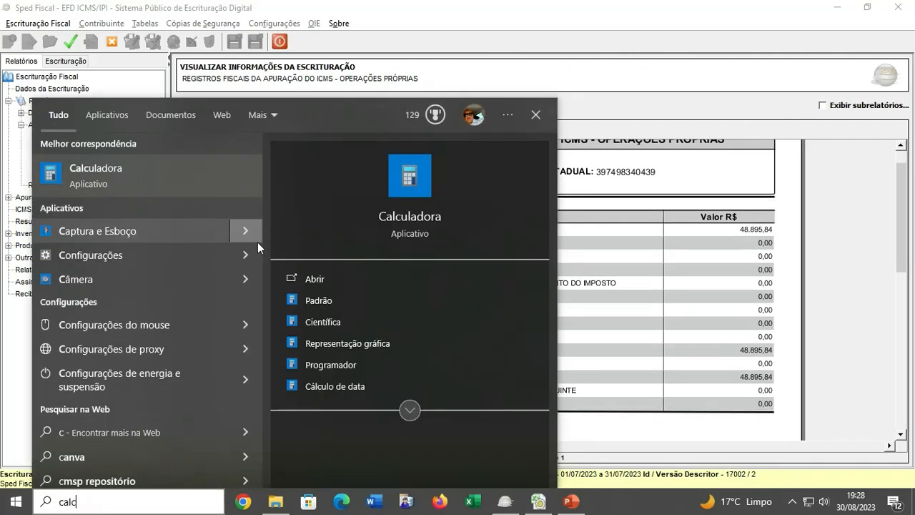
{"action": "key", "text": "Return"}
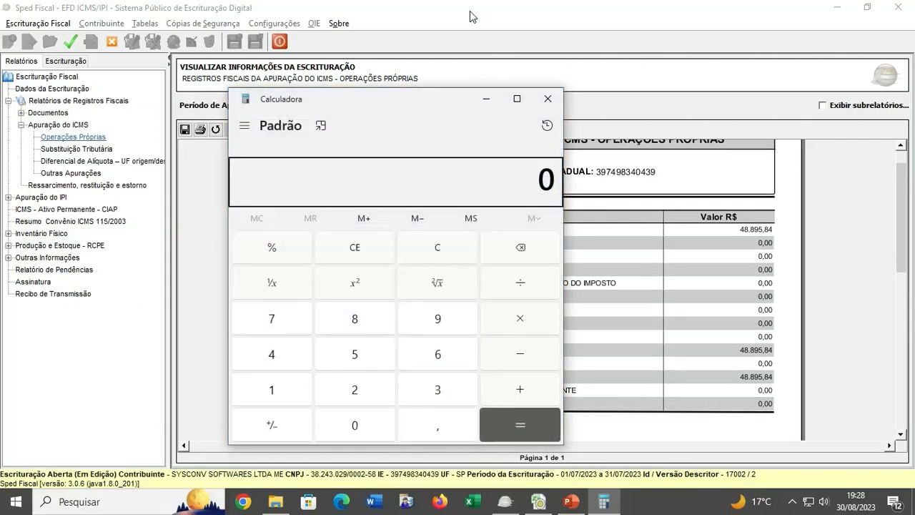
{"action": "type", "text": "48.895,"}
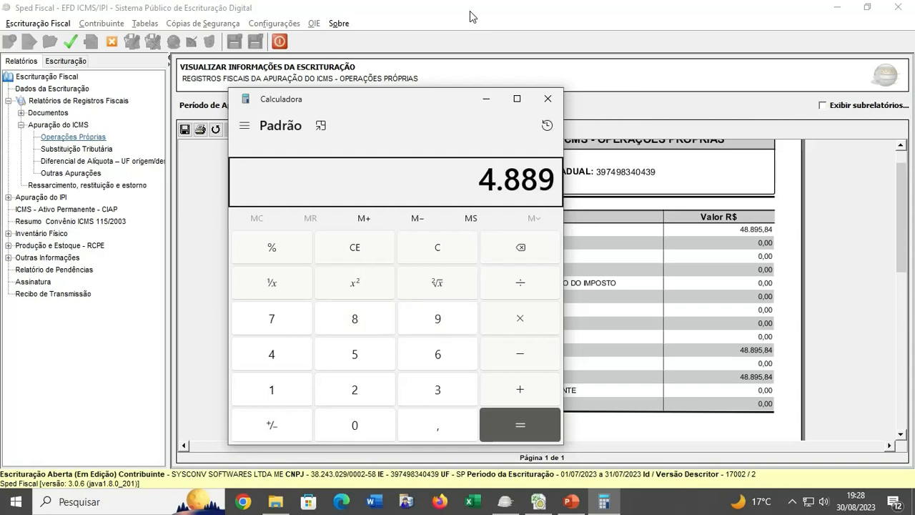
{"action": "type", "text": "84"}
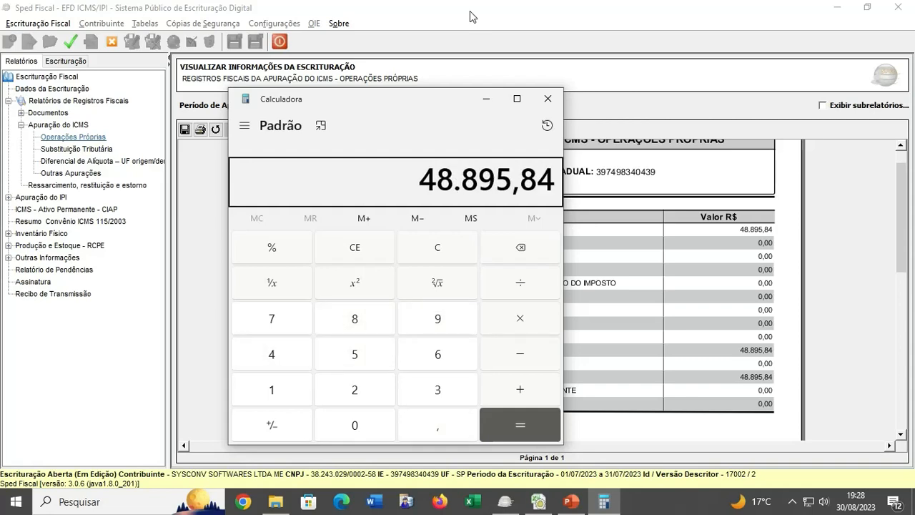
{"action": "key", "text": "asterisk"}
{"action": "type", "text": "20"}
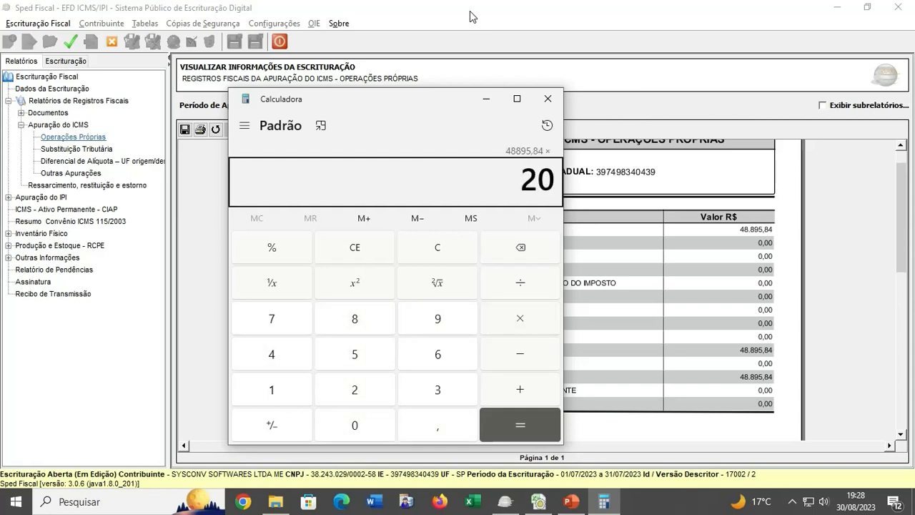
{"action": "left_click", "coordinate": [271, 247]}
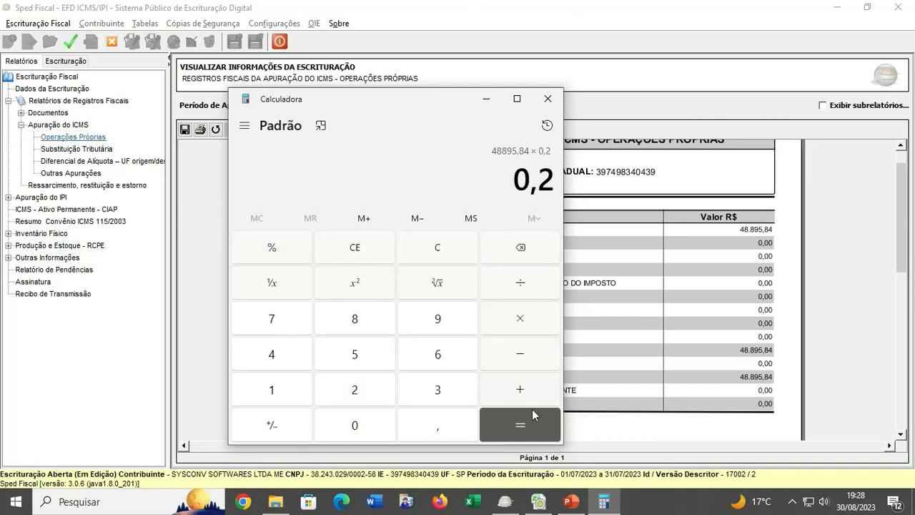
{"action": "left_click", "coordinate": [532, 412]}
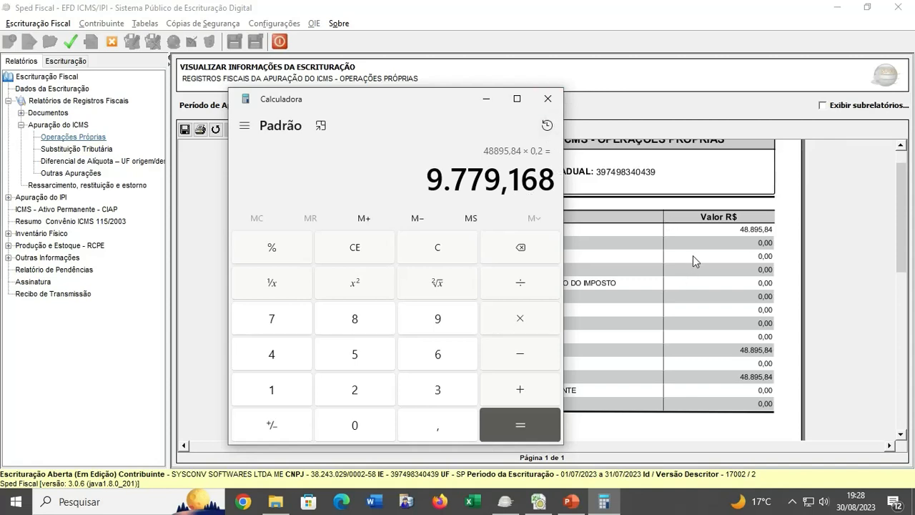
{"action": "left_click", "coordinate": [548, 99]}
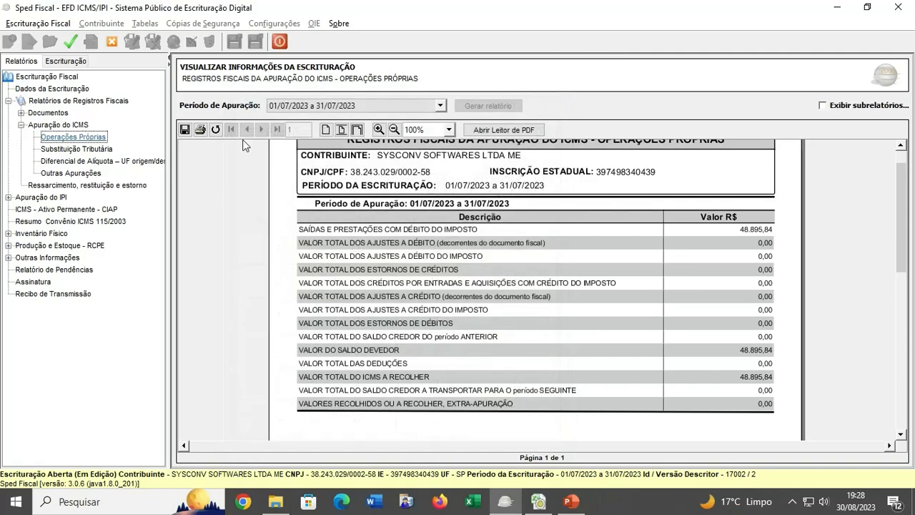
Step: Open the validation pendencies report (Relatório de Pendências) and display the details of its errors
{"action": "left_click", "coordinate": [70, 63]}
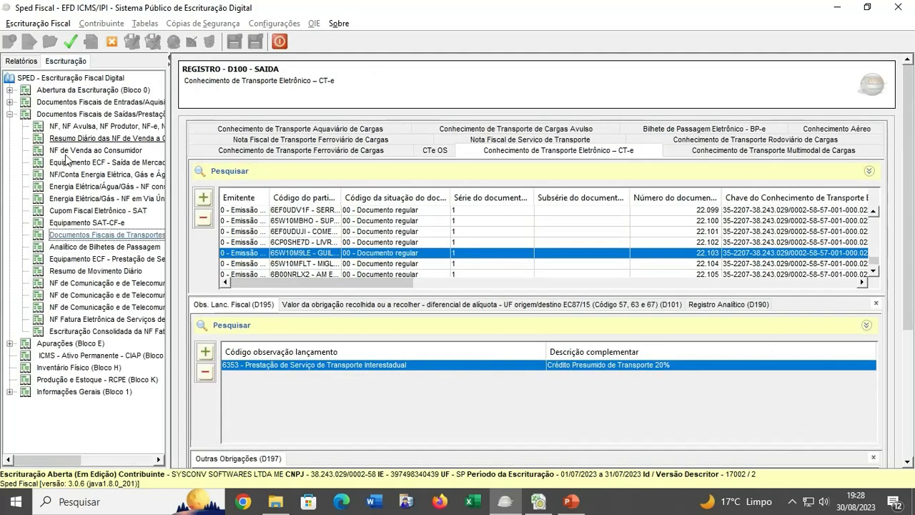
{"action": "left_click", "coordinate": [21, 62]}
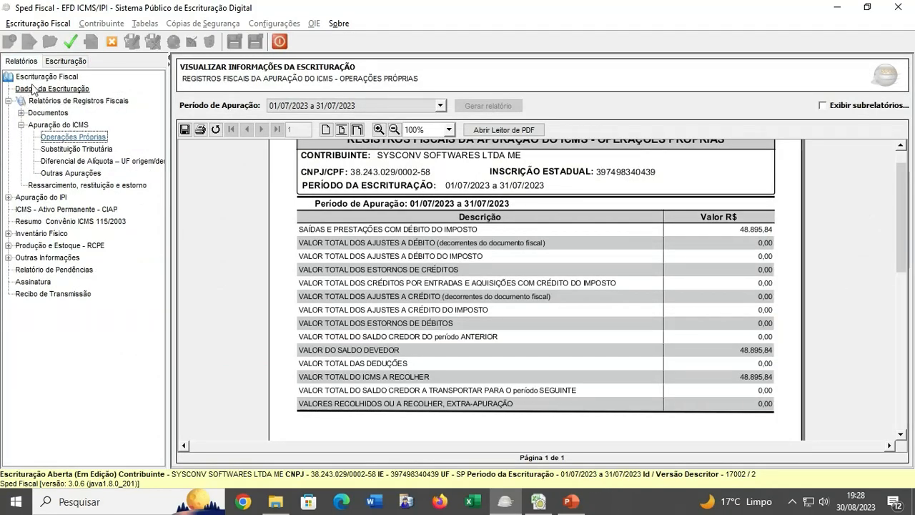
{"action": "left_click", "coordinate": [55, 269]}
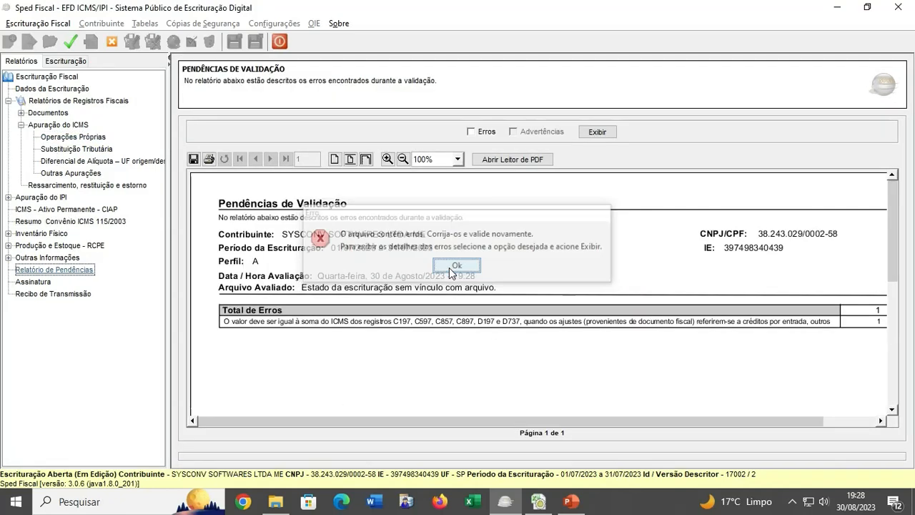
{"action": "left_click", "coordinate": [449, 268]}
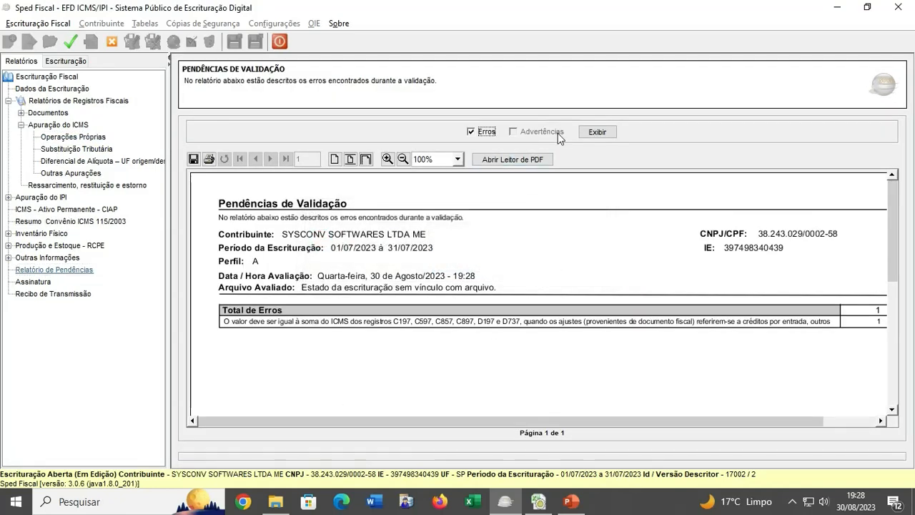
{"action": "left_click", "coordinate": [597, 131]}
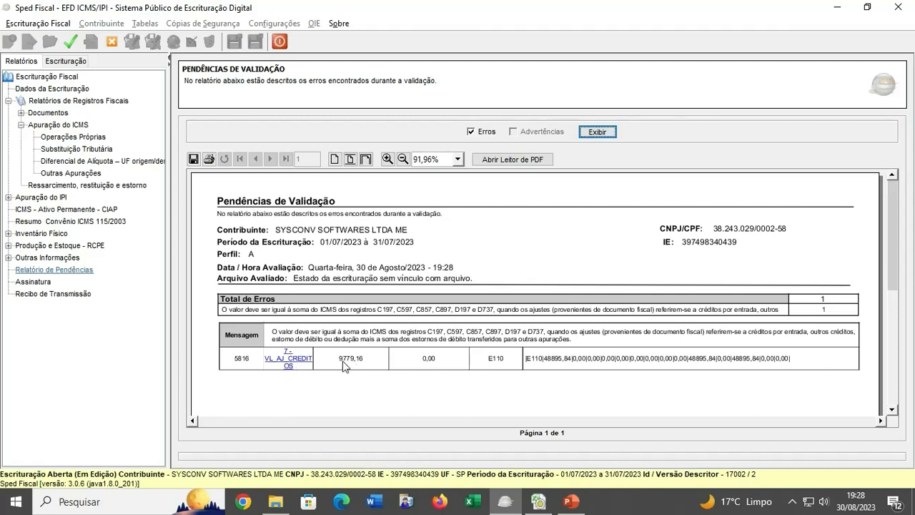
Step: Open the E110 record from the VL_AJ_CREDITOS error and set Valor total ajustes a crédito (doc fiscal) to 9.779,16
{"action": "left_click", "coordinate": [300, 366]}
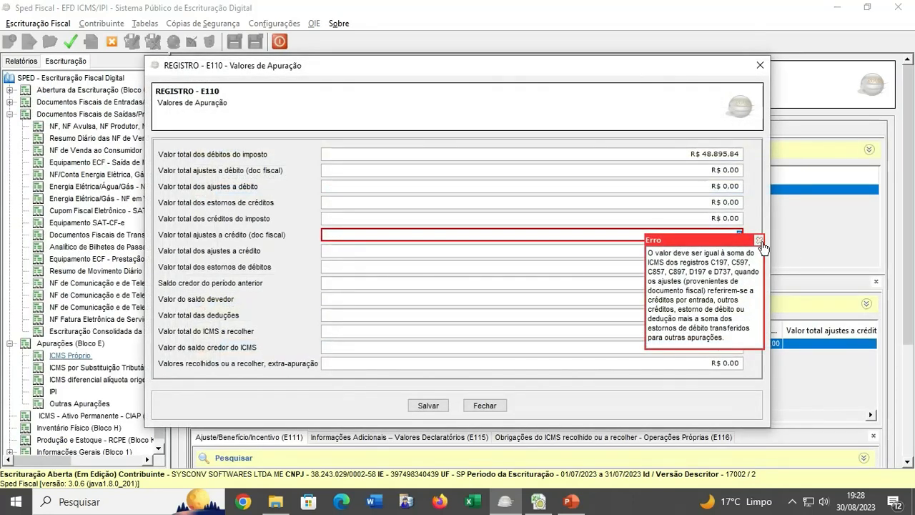
{"action": "left_click", "coordinate": [759, 240]}
{"action": "type", "text": "9.77"}
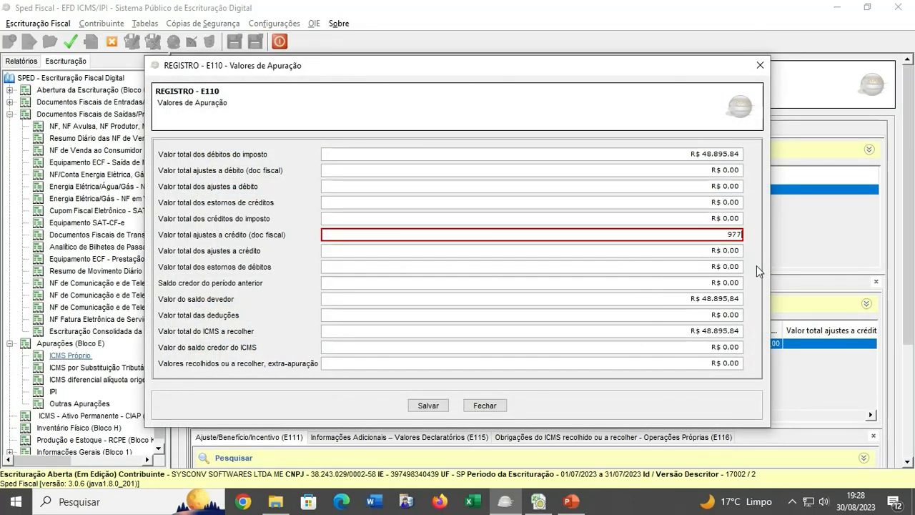
{"action": "type", "text": "9,16"}
{"action": "key", "text": "Tab"}
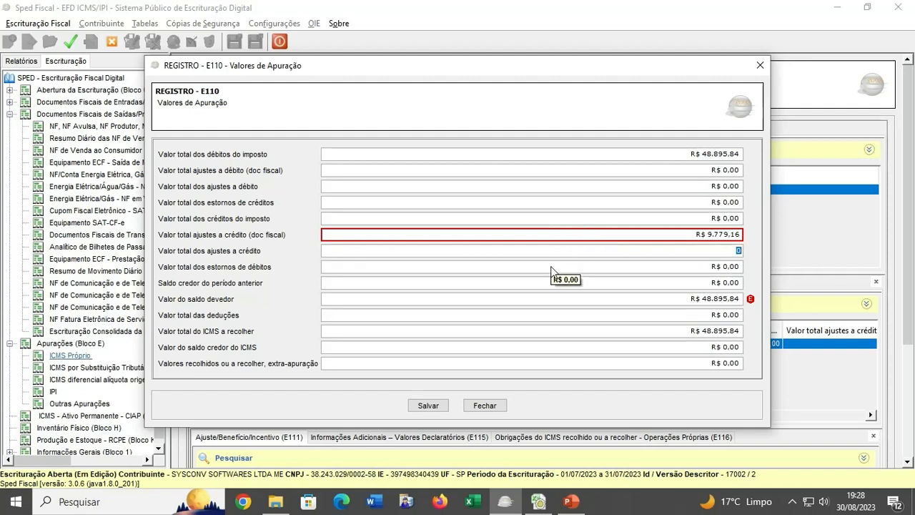
Step: Subtract the 9.779,16 credit adjustment from the 48.895,84 debit in the Windows Calculator
{"action": "left_click", "coordinate": [649, 300]}
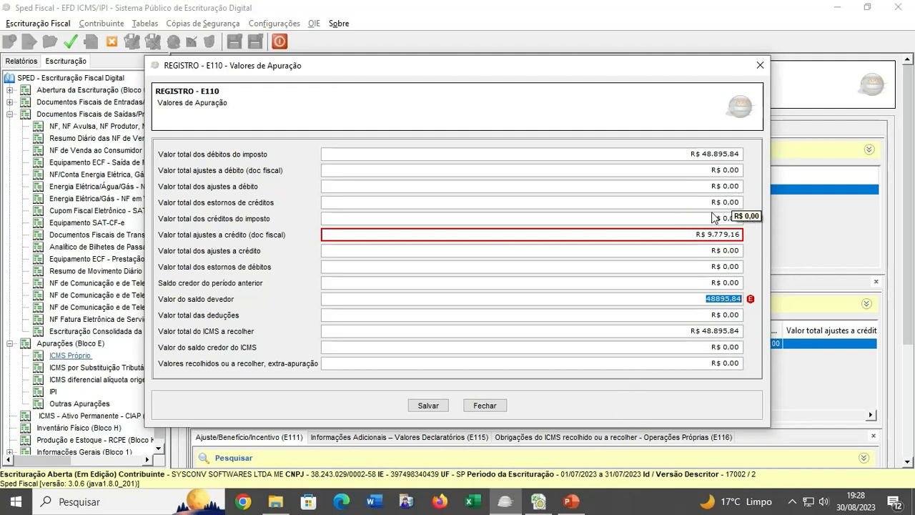
{"action": "left_click", "coordinate": [195, 499]}
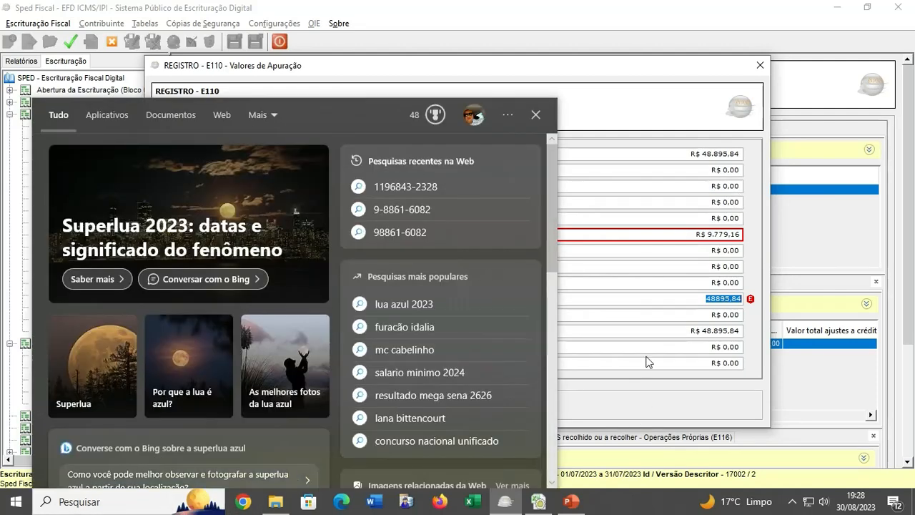
{"action": "left_click", "coordinate": [709, 332]}
{"action": "left_click", "coordinate": [81, 501]}
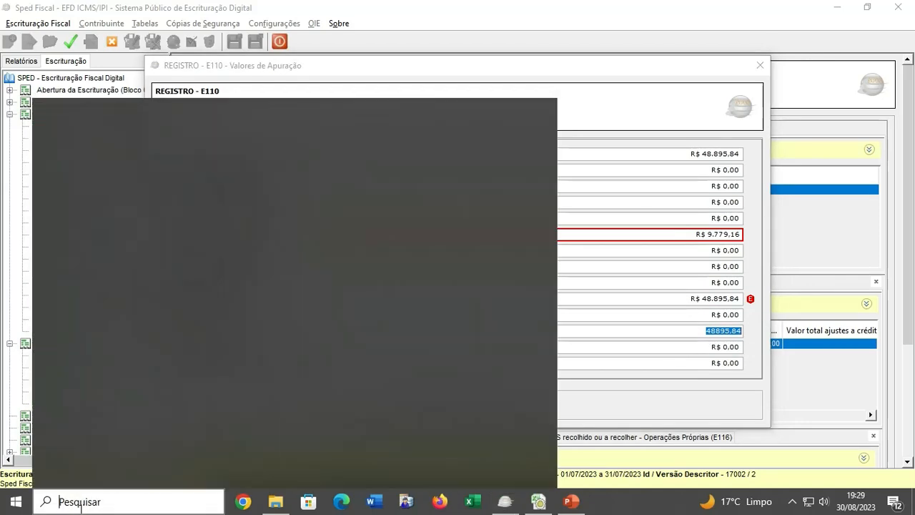
{"action": "type", "text": "calc"}
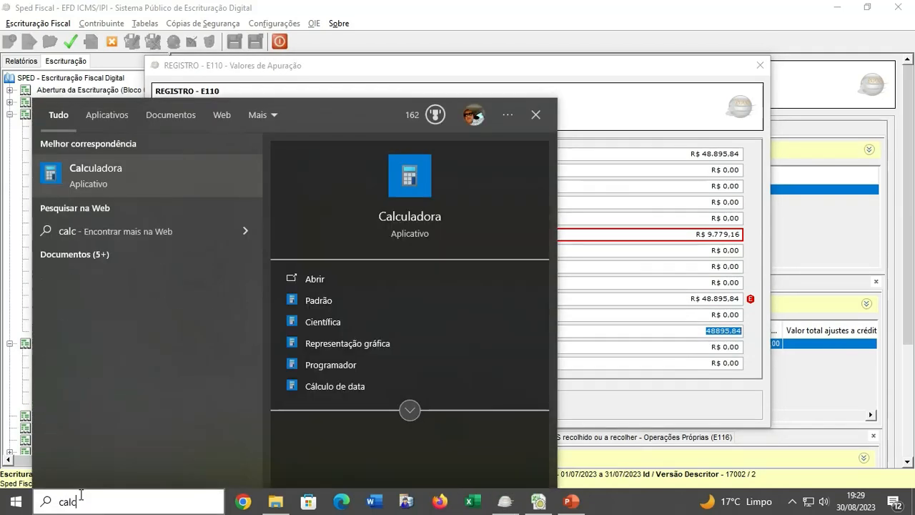
{"action": "key", "text": "Return"}
{"action": "type", "text": "48"}
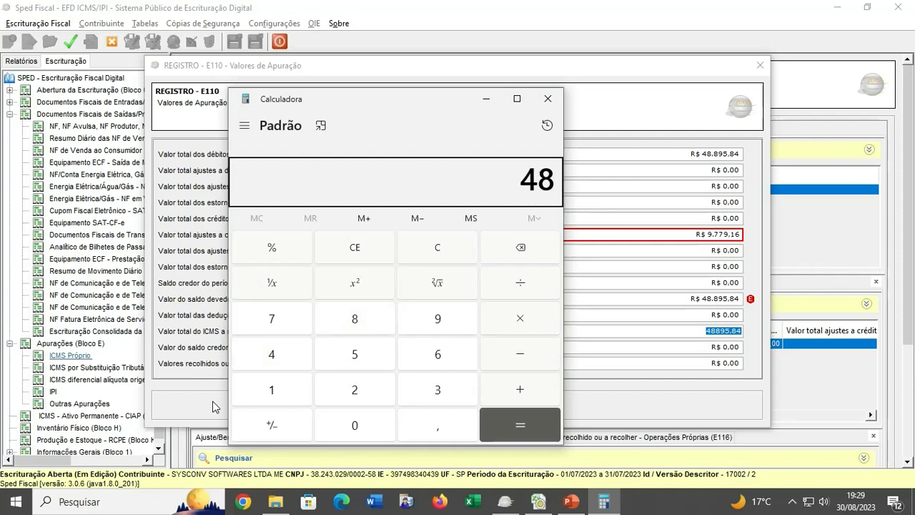
{"action": "type", "text": "895,84"}
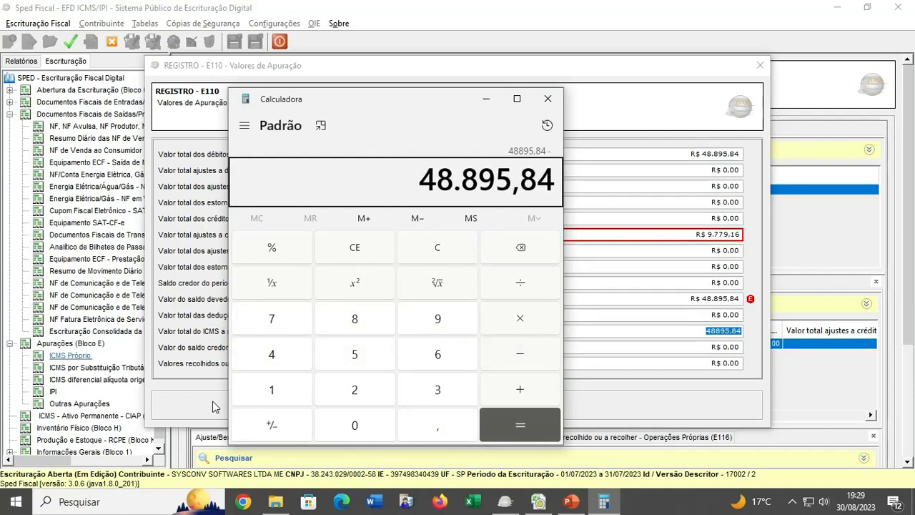
{"action": "type", "text": " - 9.779,16"}
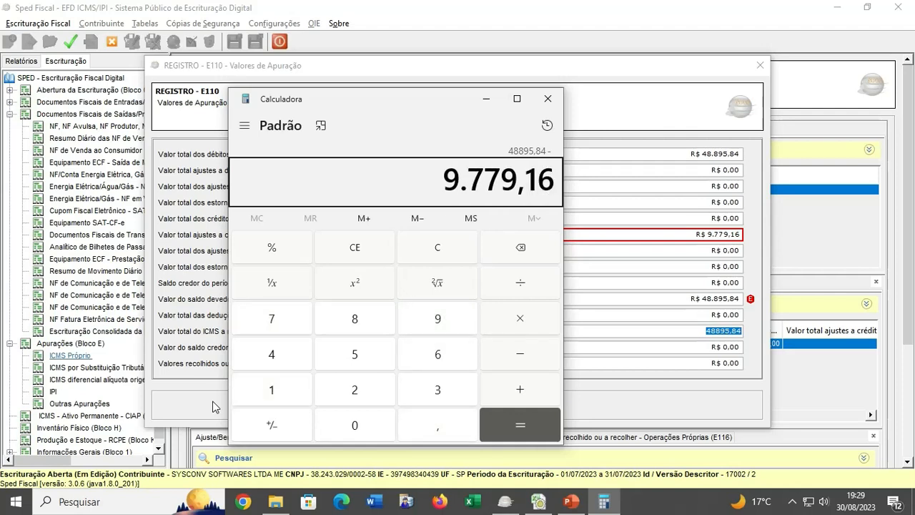
{"action": "key", "text": "Return"}
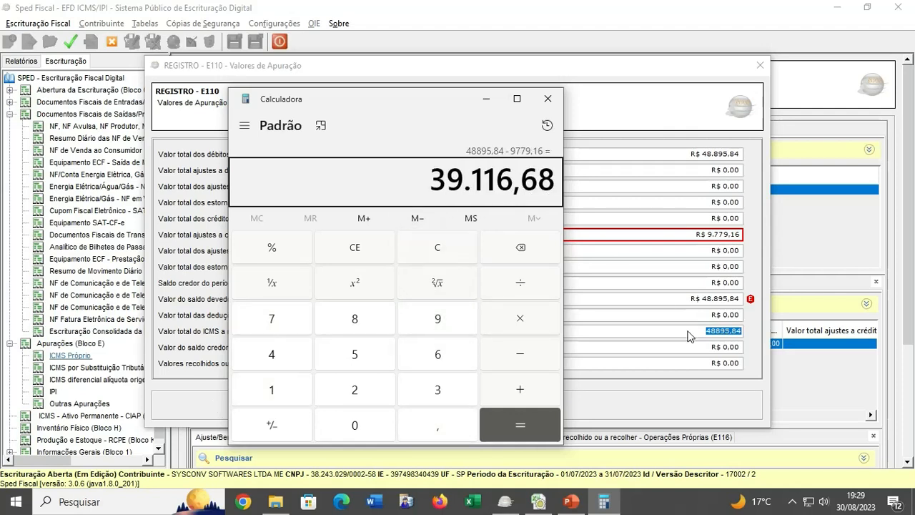
Step: Set Valor do saldo devedor in the E110 record to 39.116,68, checking the figure against the Calculator
{"action": "left_click", "coordinate": [677, 300]}
{"action": "type", "text": "26"}
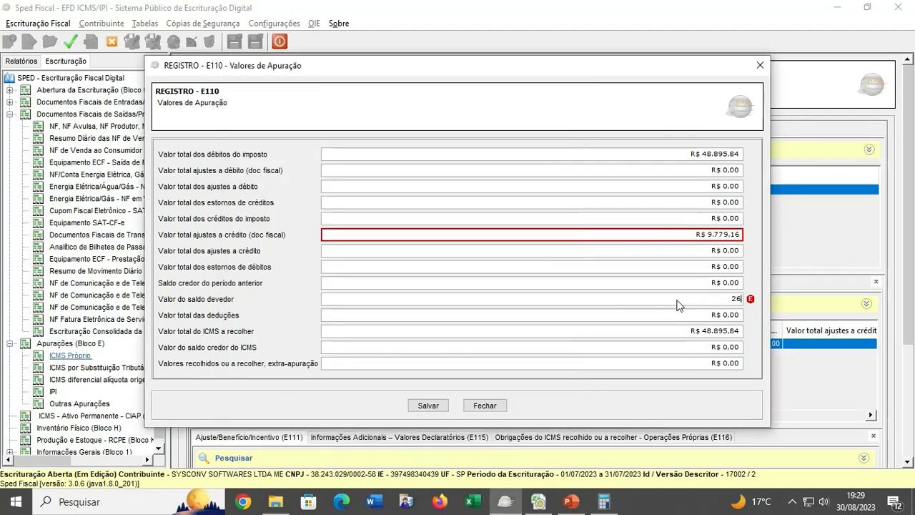
{"action": "type", "text": ".116,68"}
{"action": "key", "text": "Tab"}
{"action": "left_click", "coordinate": [681, 300]}
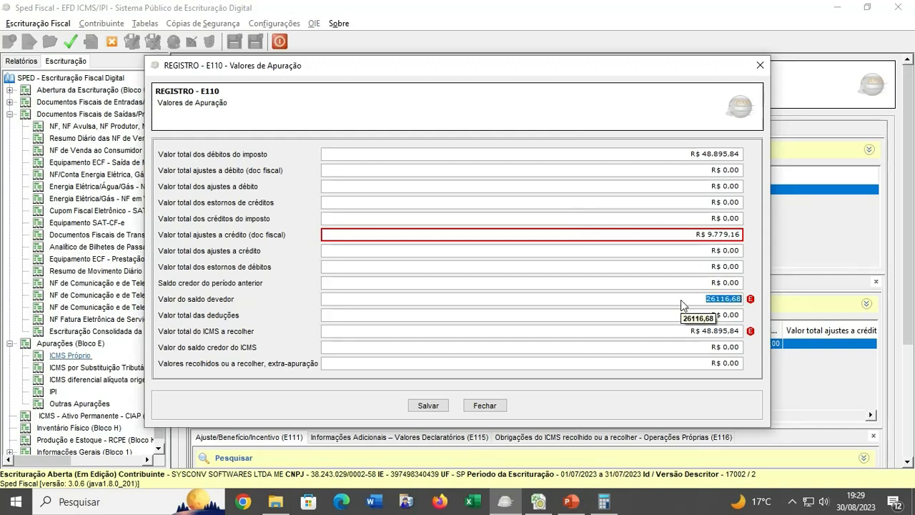
{"action": "key", "text": "Home"}
{"action": "key", "text": "Delete"}
{"action": "type", "text": "3"}
{"action": "key", "text": "Tab"}
{"action": "left_click", "coordinate": [681, 301]}
{"action": "left_click", "coordinate": [603, 501]}
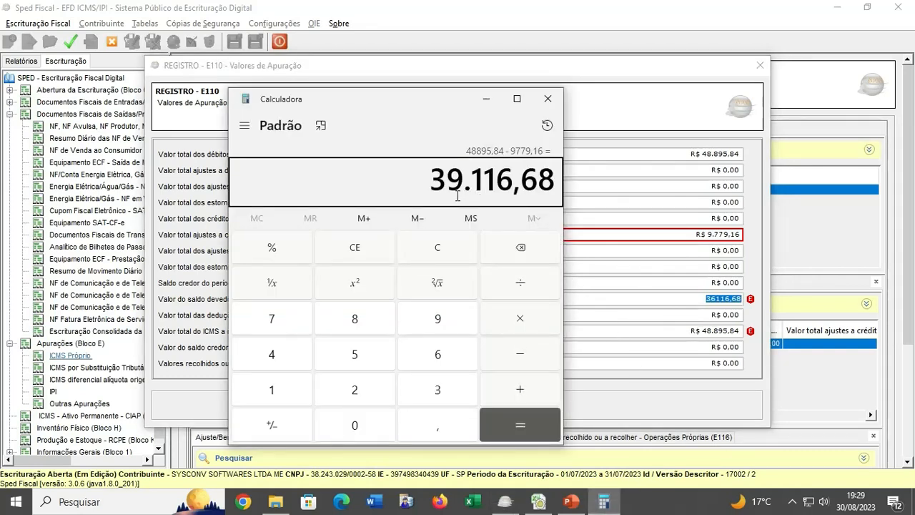
{"action": "left_click", "coordinate": [712, 298]}
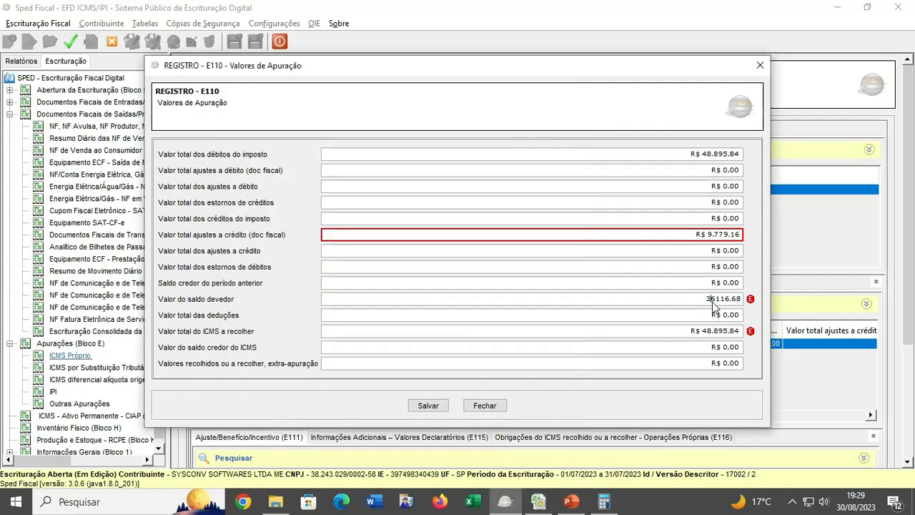
{"action": "type", "text": "9"}
{"action": "key", "text": "Tab"}
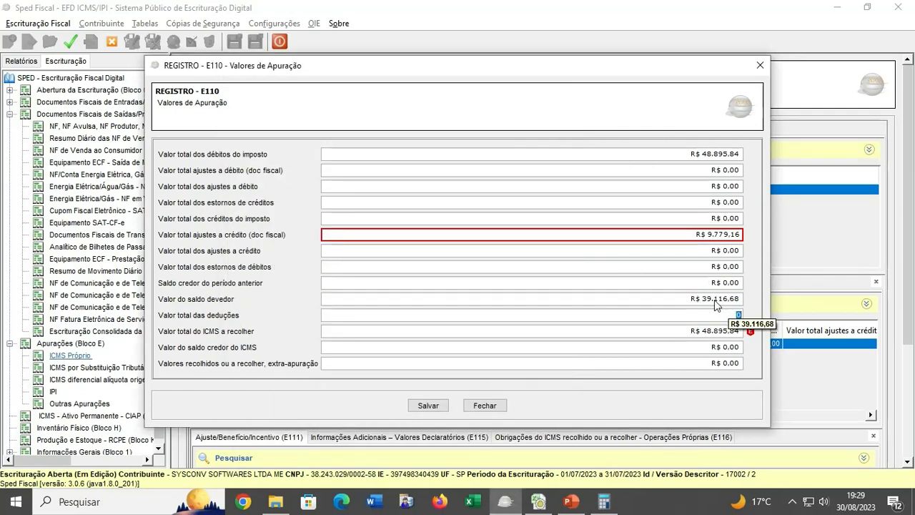
Step: Set Valor total do ICMS a recolher to 39.116,68 and save the E110 record
{"action": "left_click", "coordinate": [706, 300]}
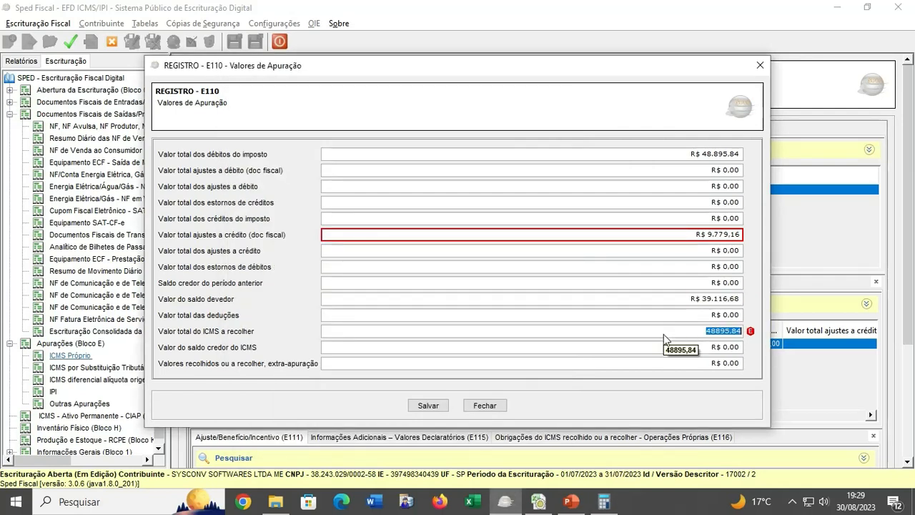
{"action": "left_click", "coordinate": [638, 315]}
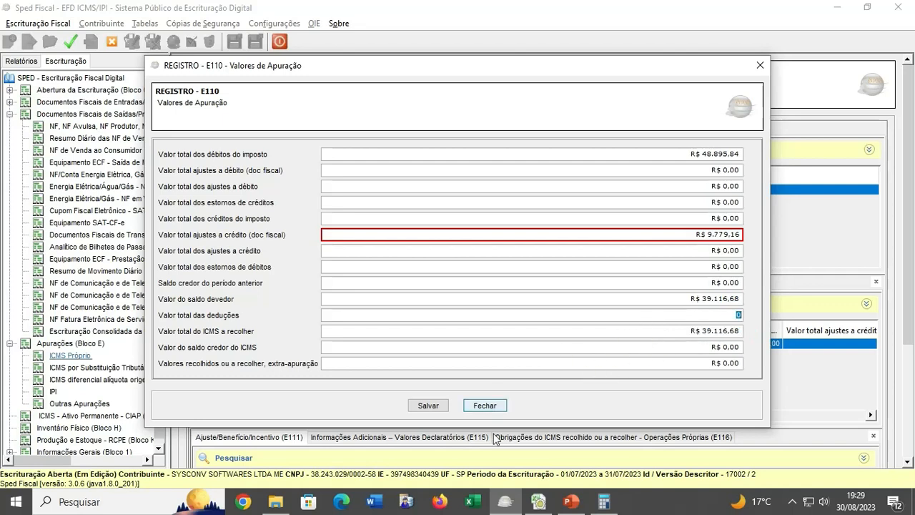
{"action": "left_click", "coordinate": [426, 406]}
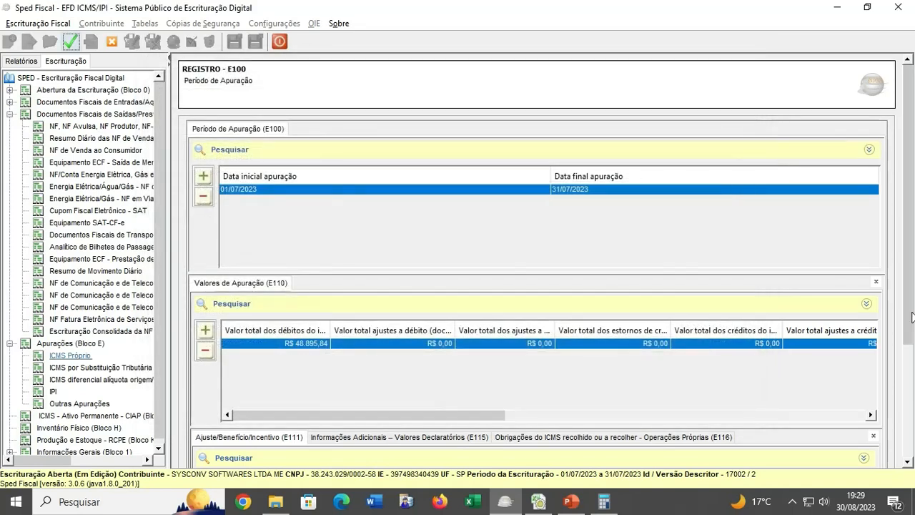
Step: Set Valor do ICMS a recolher to 39.116,68 in the E116 obligation record and save it
{"action": "scroll", "coordinate": [912, 316], "scroll_direction": "down", "scroll_amount": 3}
{"action": "left_click", "coordinate": [572, 292]}
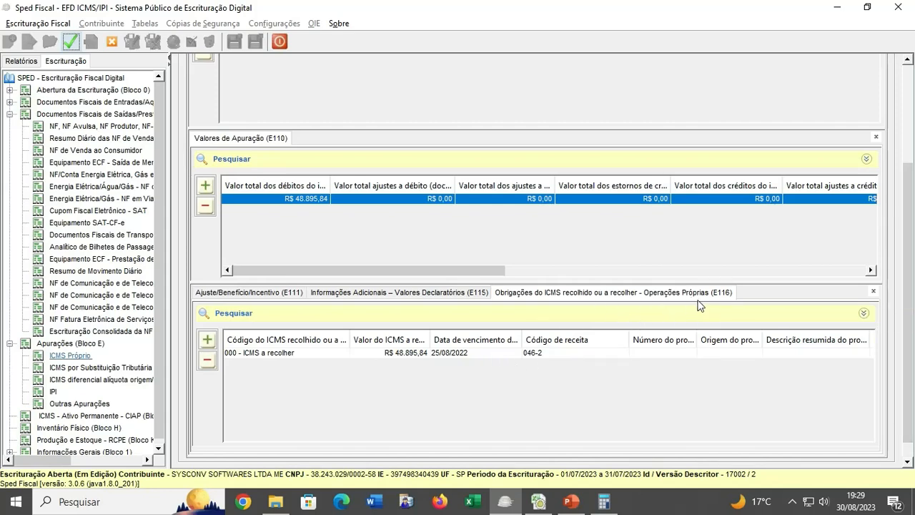
{"action": "double_click", "coordinate": [569, 351]}
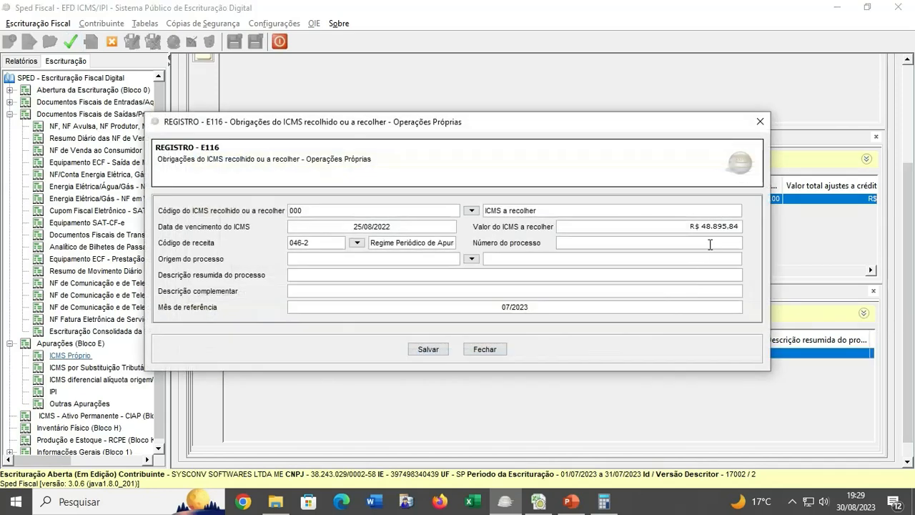
{"action": "left_click", "coordinate": [678, 229]}
{"action": "type", "text": "39116.68"}
{"action": "left_click", "coordinate": [707, 259]}
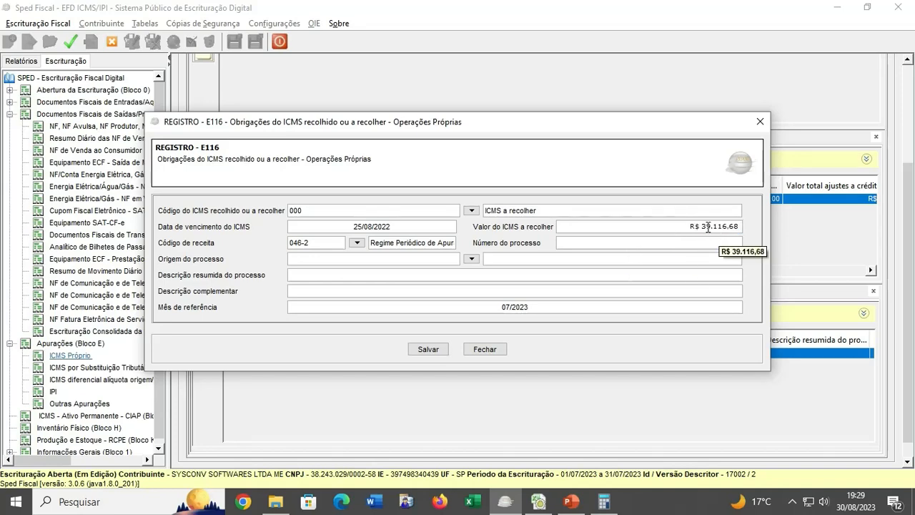
{"action": "left_click", "coordinate": [429, 350]}
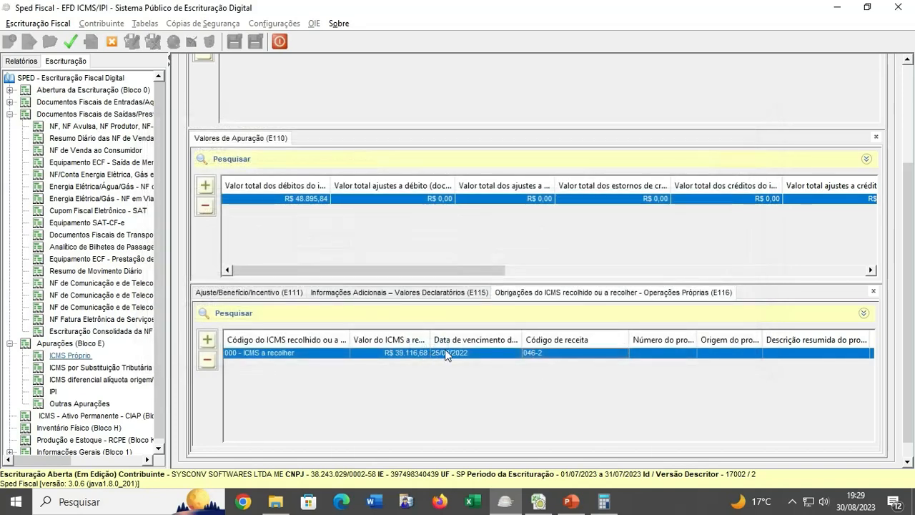
Step: Reopen the E110 record, check its credit adjustment and balance values, and save it
{"action": "scroll", "coordinate": [910, 271], "scroll_direction": "up", "scroll_amount": 2}
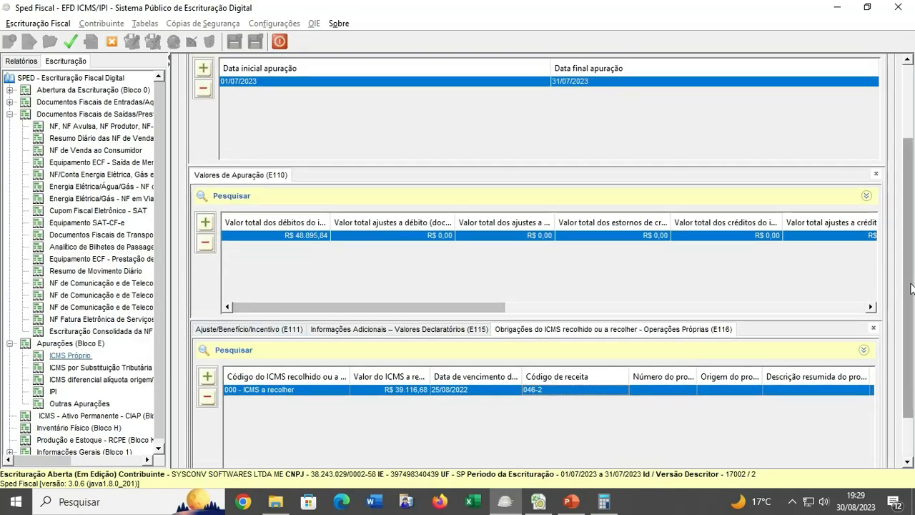
{"action": "scroll", "coordinate": [872, 300], "scroll_direction": "up", "scroll_amount": 3}
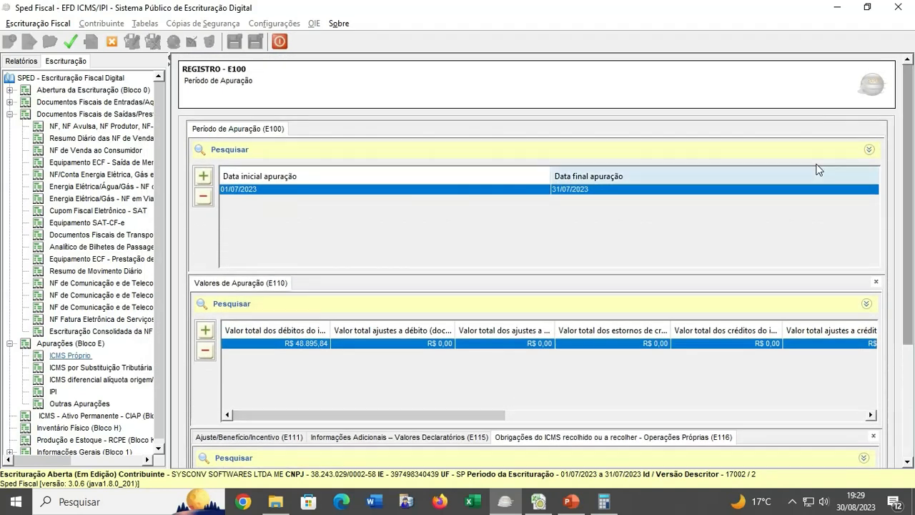
{"action": "double_click", "coordinate": [369, 345]}
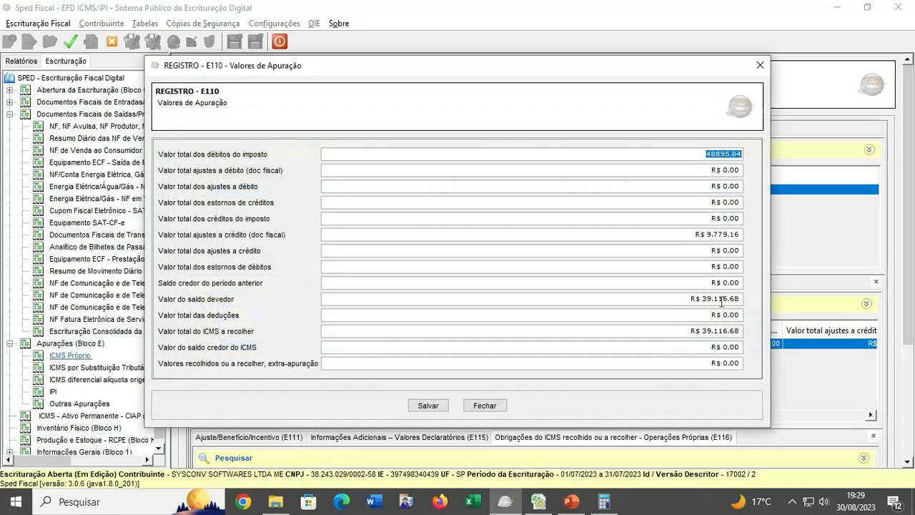
{"action": "left_click", "coordinate": [389, 235]}
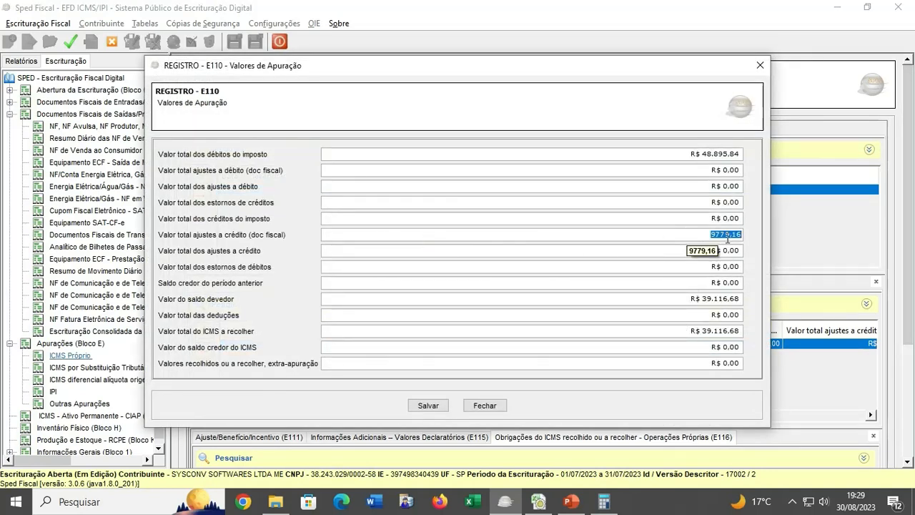
{"action": "left_click", "coordinate": [430, 404]}
Step: Add a new Ajuste/Benefício/Incentivo (E111) record and open its list of valid adjustment codes
{"action": "scroll", "coordinate": [910, 370], "scroll_direction": "down", "scroll_amount": 3}
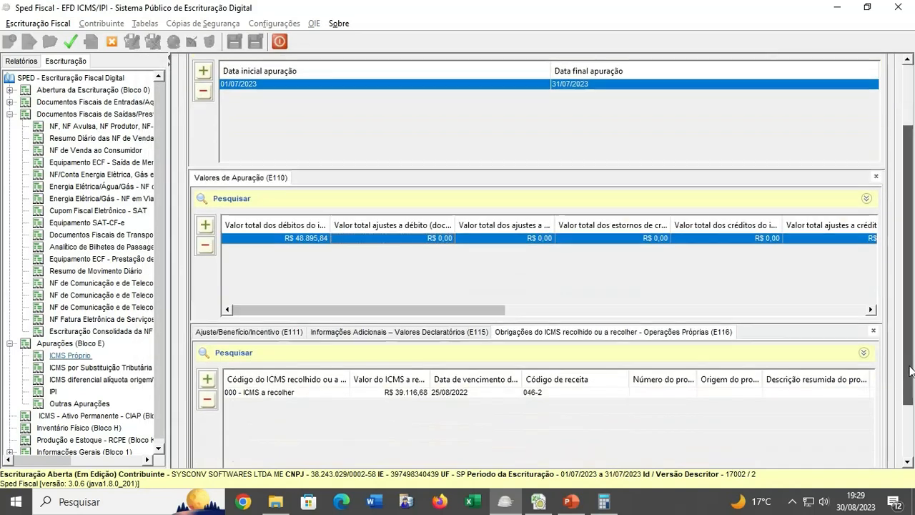
{"action": "scroll", "coordinate": [910, 369], "scroll_direction": "down", "scroll_amount": 2}
{"action": "left_click", "coordinate": [278, 273]}
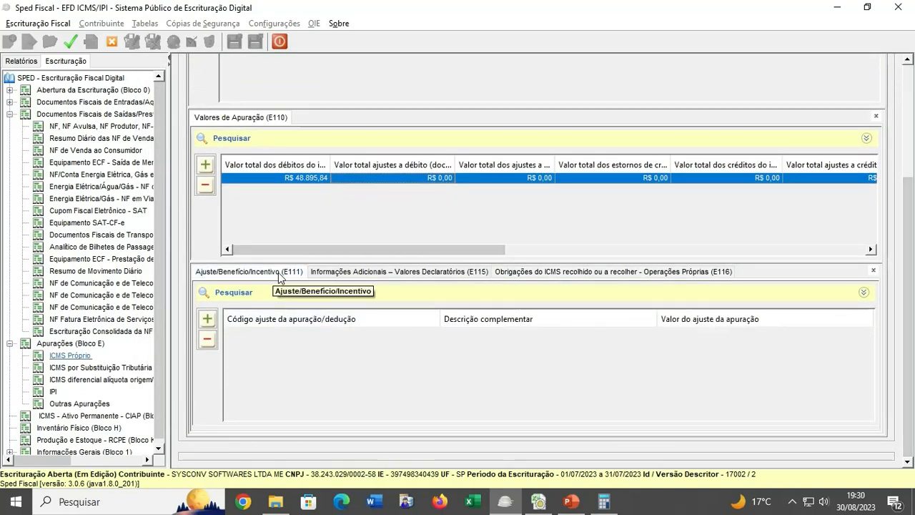
{"action": "left_click", "coordinate": [206, 319]}
{"action": "left_click", "coordinate": [466, 243]}
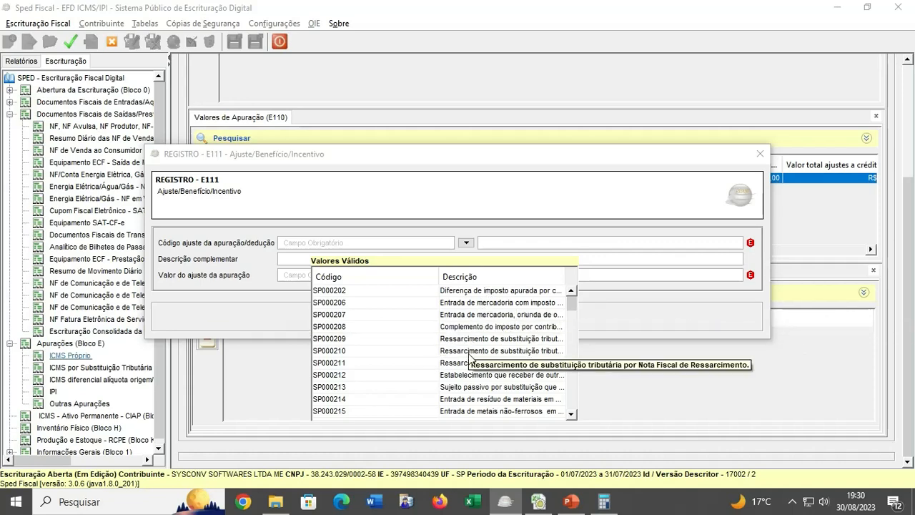
Step: Examine the descriptions of the valid E111 adjustment codes for one that fits the presumed credit
{"action": "scroll", "coordinate": [477, 332], "scroll_direction": "down", "scroll_amount": 10}
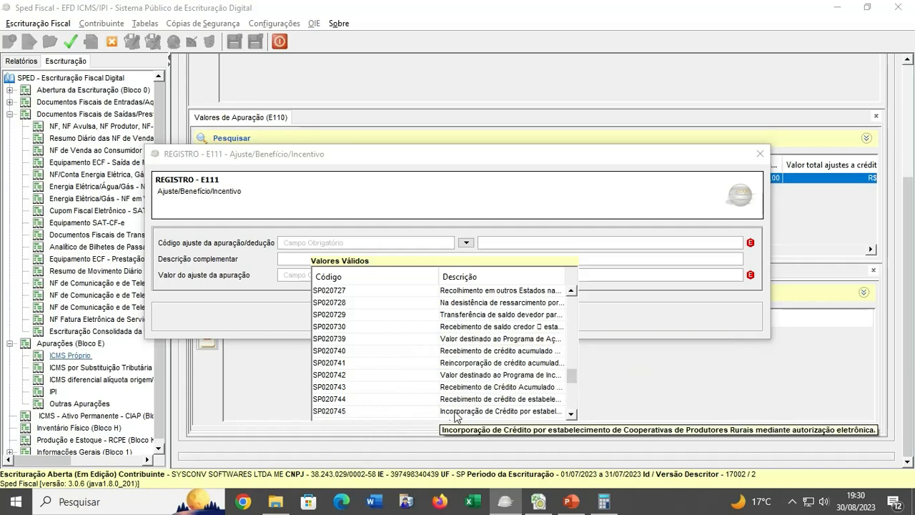
{"action": "scroll", "coordinate": [474, 402], "scroll_direction": "down", "scroll_amount": 5}
{"action": "scroll", "coordinate": [474, 402], "scroll_direction": "down", "scroll_amount": 2}
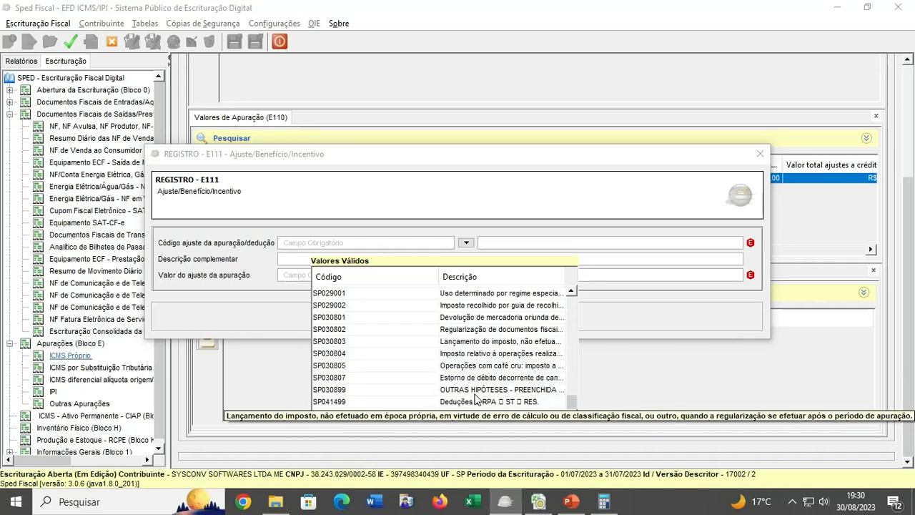
{"action": "left_click", "coordinate": [571, 292]}
{"action": "left_click", "coordinate": [571, 291]}
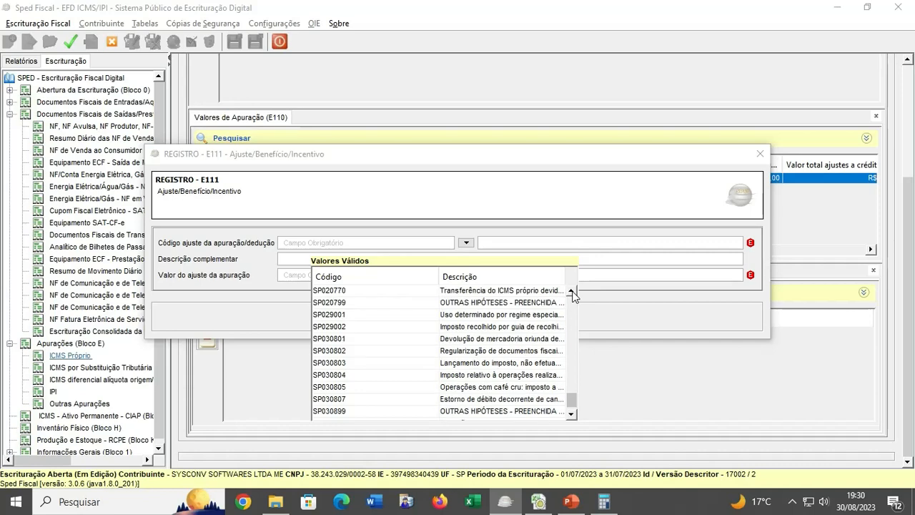
{"action": "left_click", "coordinate": [571, 292]}
{"action": "left_click", "coordinate": [571, 291]}
{"action": "left_click", "coordinate": [571, 291]}
{"action": "left_click", "coordinate": [572, 292]}
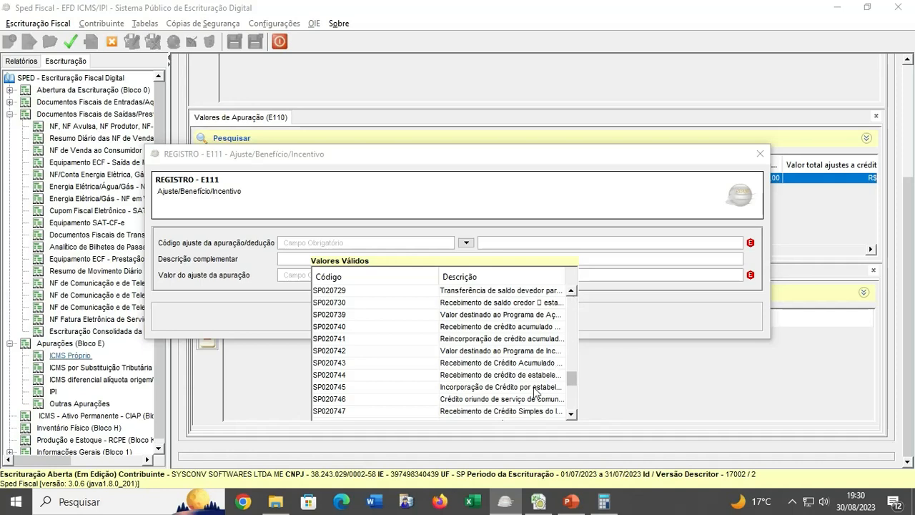
{"action": "left_click", "coordinate": [571, 292]}
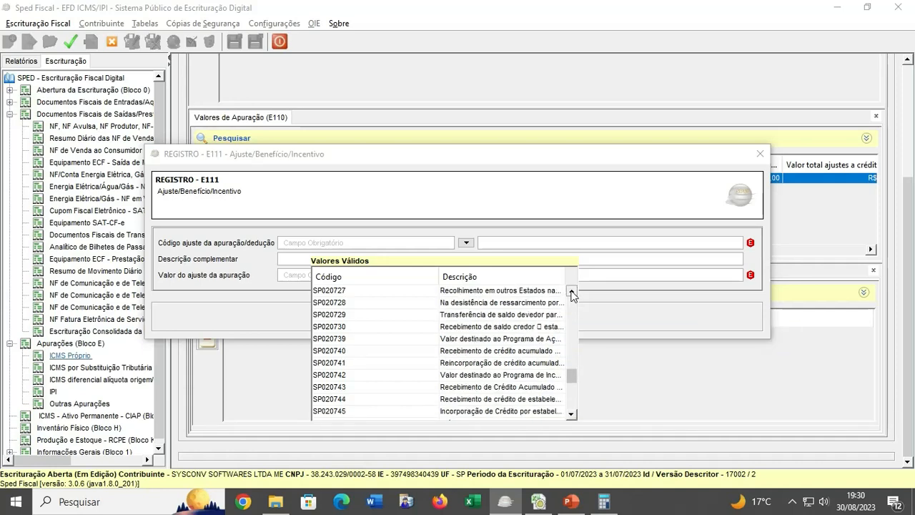
{"action": "left_click", "coordinate": [572, 292]}
{"action": "left_click", "coordinate": [571, 292]}
{"action": "left_click", "coordinate": [571, 291]}
{"action": "left_click", "coordinate": [572, 292]}
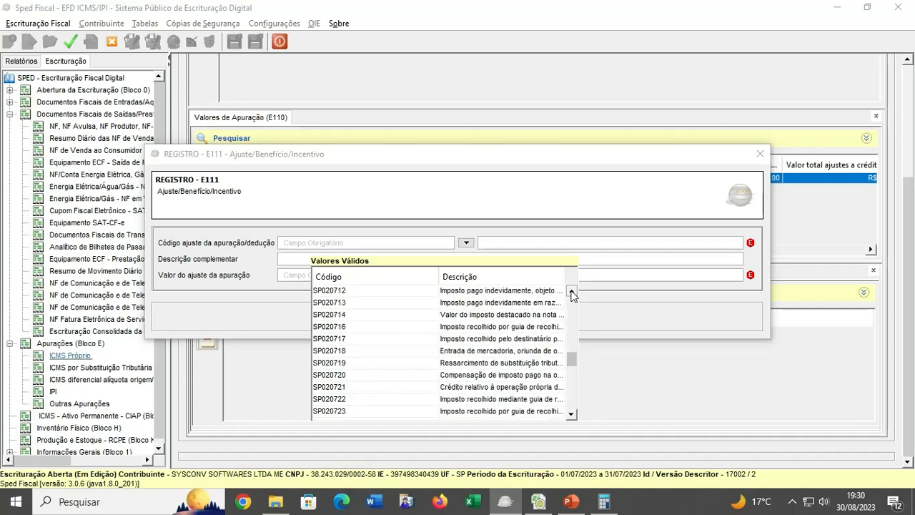
{"action": "left_click", "coordinate": [571, 292]}
{"action": "left_click", "coordinate": [572, 291]}
{"action": "left_click", "coordinate": [571, 292]}
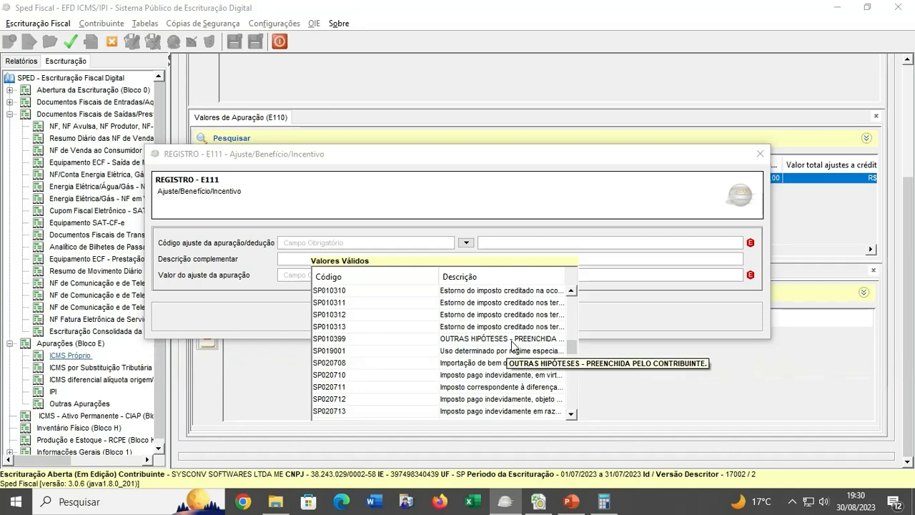
{"action": "scroll", "coordinate": [518, 347], "scroll_direction": "down", "scroll_amount": 6}
{"action": "scroll", "coordinate": [512, 349], "scroll_direction": "down", "scroll_amount": 5}
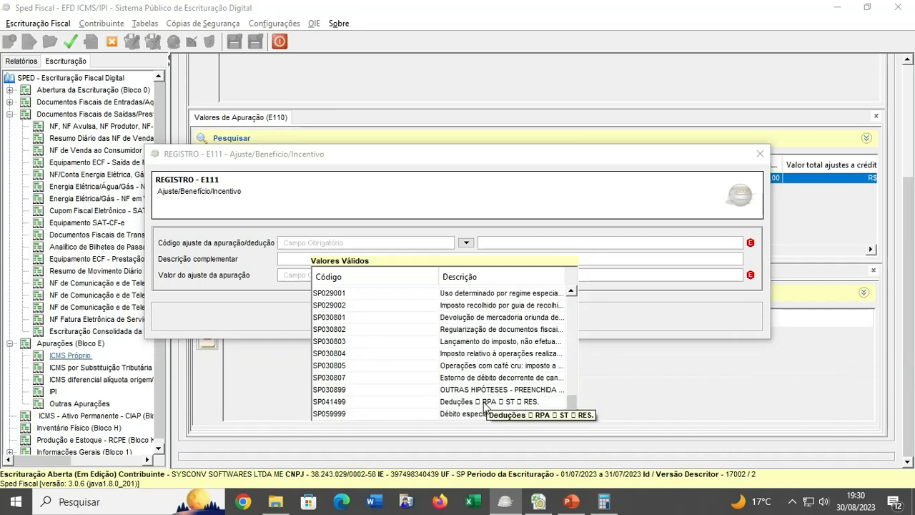
Step: Choose SP010399 - OUTRAS HIPÓTESES - PREENCHIDA PELO CONTRIBUINTE as the E111 adjustment code
{"action": "scroll", "coordinate": [519, 354], "scroll_direction": "up", "scroll_amount": 2}
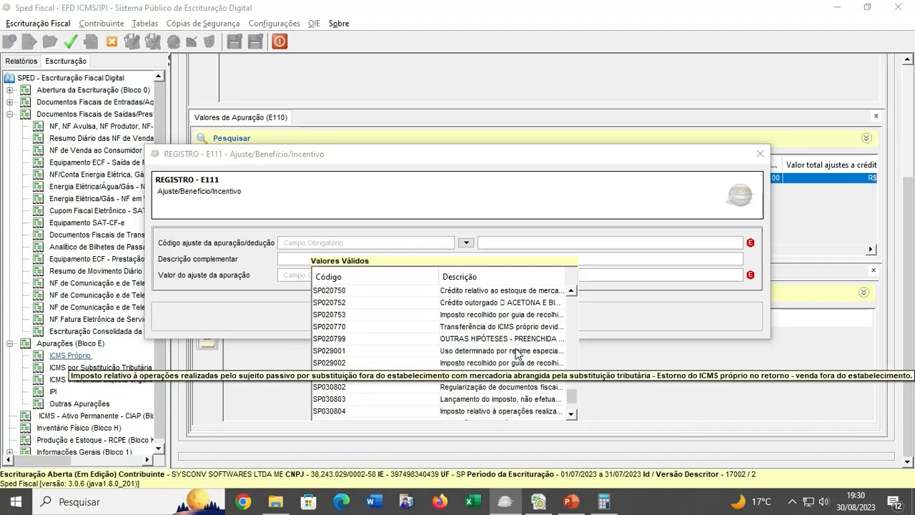
{"action": "left_click", "coordinate": [571, 291]}
{"action": "left_click", "coordinate": [571, 291]}
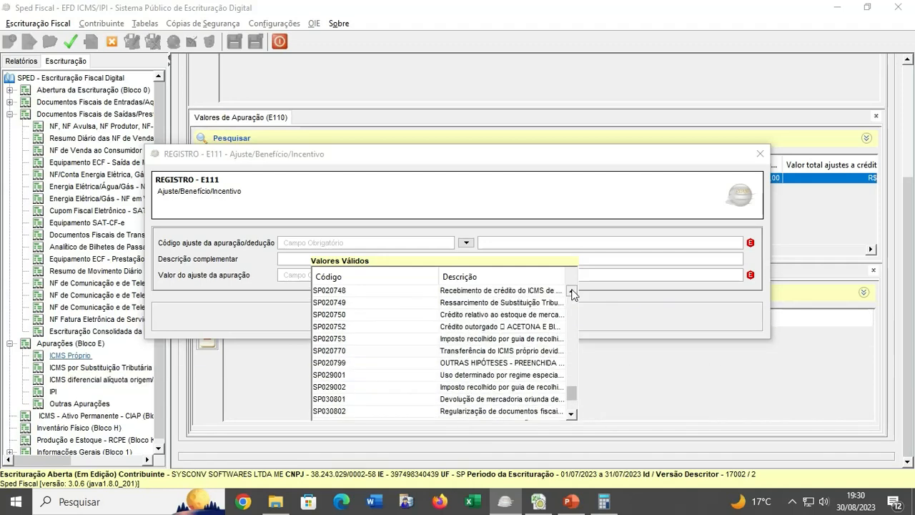
{"action": "left_click", "coordinate": [571, 291]}
{"action": "left_click", "coordinate": [571, 291]}
{"action": "left_click", "coordinate": [571, 291]}
{"action": "left_click", "coordinate": [571, 291]}
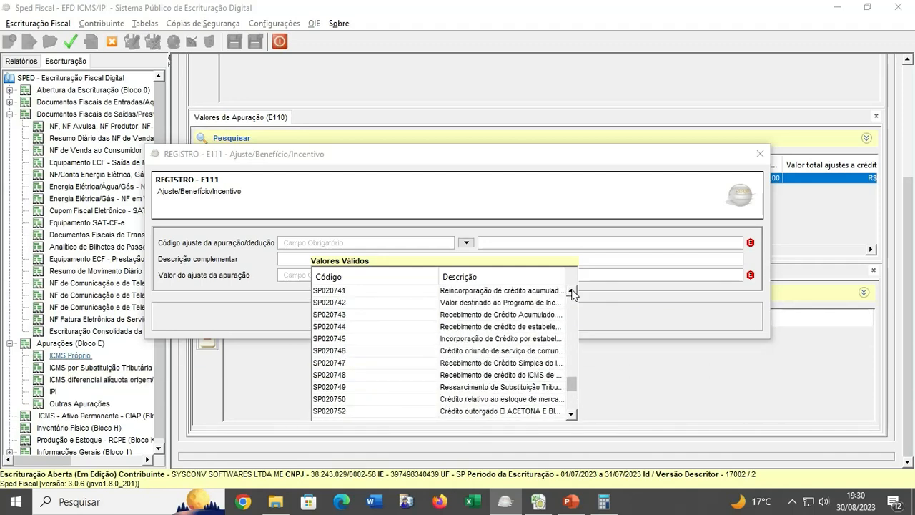
{"action": "left_click", "coordinate": [571, 291]}
{"action": "left_click", "coordinate": [572, 291]}
{"action": "left_click", "coordinate": [571, 291]}
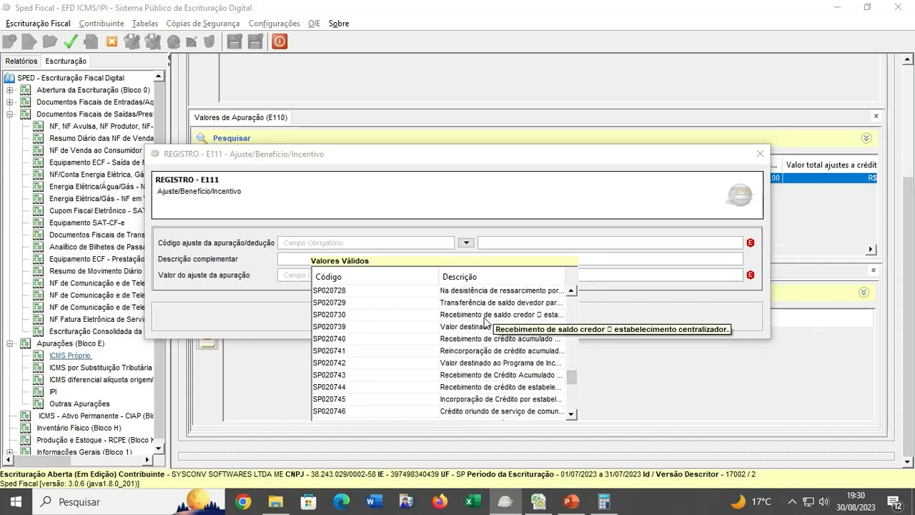
{"action": "left_click", "coordinate": [571, 291]}
{"action": "left_click", "coordinate": [571, 292]}
{"action": "left_click", "coordinate": [571, 291]}
{"action": "left_click", "coordinate": [571, 291]}
{"action": "left_click", "coordinate": [571, 292]}
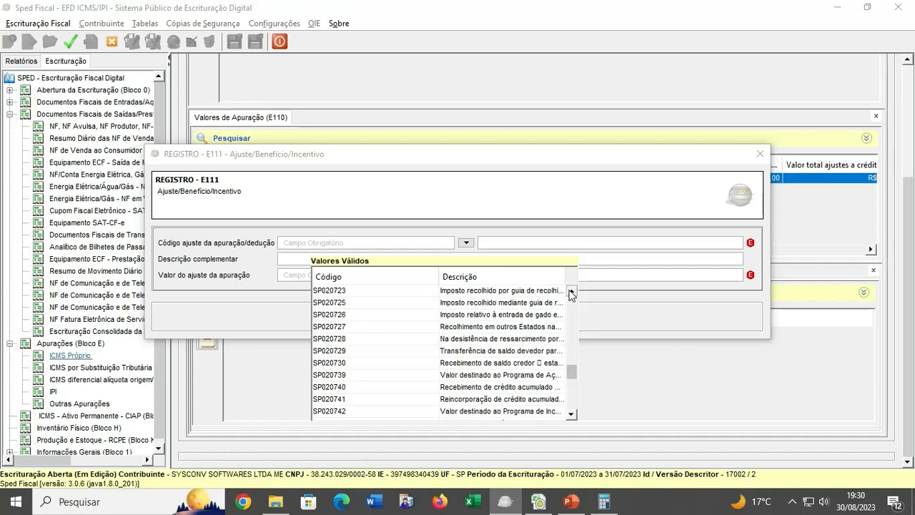
{"action": "left_click", "coordinate": [572, 291]}
{"action": "left_click", "coordinate": [572, 291]}
{"action": "left_click", "coordinate": [571, 291]}
{"action": "left_click", "coordinate": [572, 291]}
{"action": "left_click", "coordinate": [572, 291]}
{"action": "left_click", "coordinate": [571, 291]}
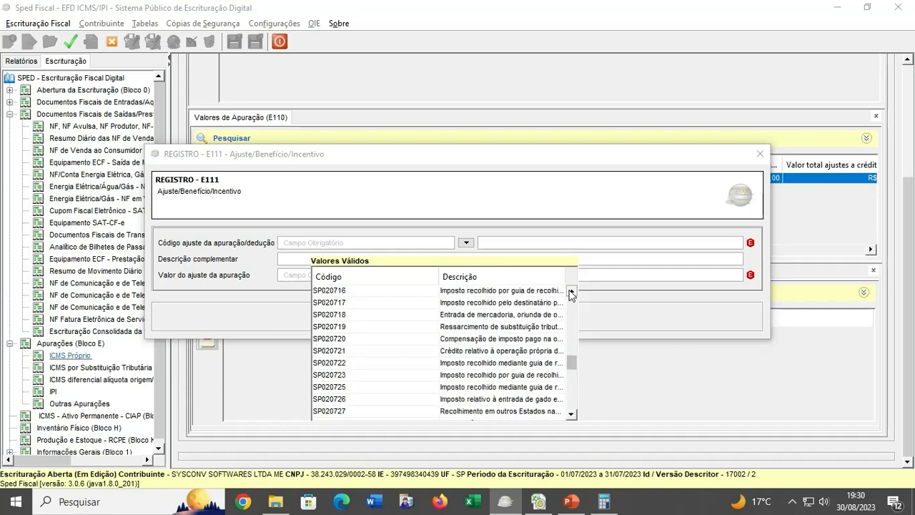
{"action": "left_click", "coordinate": [571, 291]}
{"action": "left_click", "coordinate": [571, 291]}
{"action": "left_click", "coordinate": [571, 291]}
{"action": "left_click", "coordinate": [571, 291]}
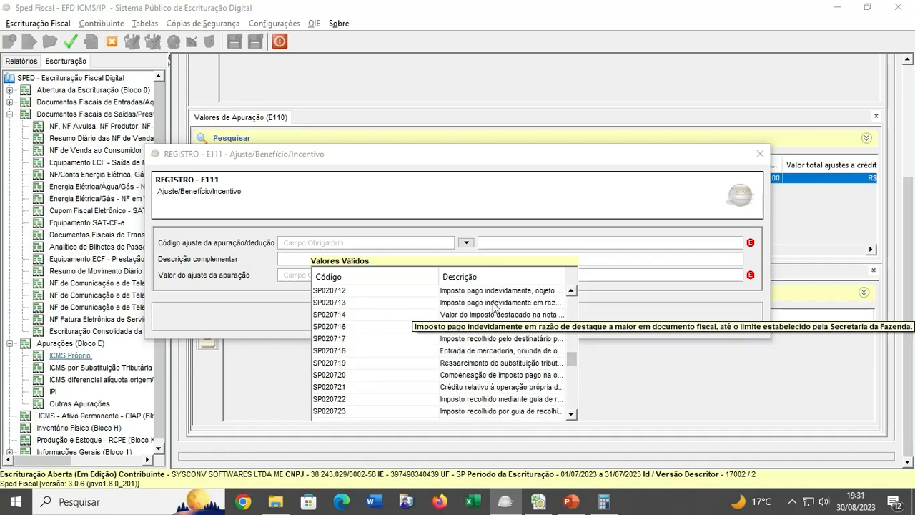
{"action": "left_click", "coordinate": [571, 291]}
{"action": "left_click", "coordinate": [572, 291]}
{"action": "left_click", "coordinate": [572, 291]}
{"action": "left_click", "coordinate": [571, 291]}
{"action": "left_click", "coordinate": [572, 291]}
{"action": "left_click", "coordinate": [572, 291]}
{"action": "left_click", "coordinate": [571, 291]}
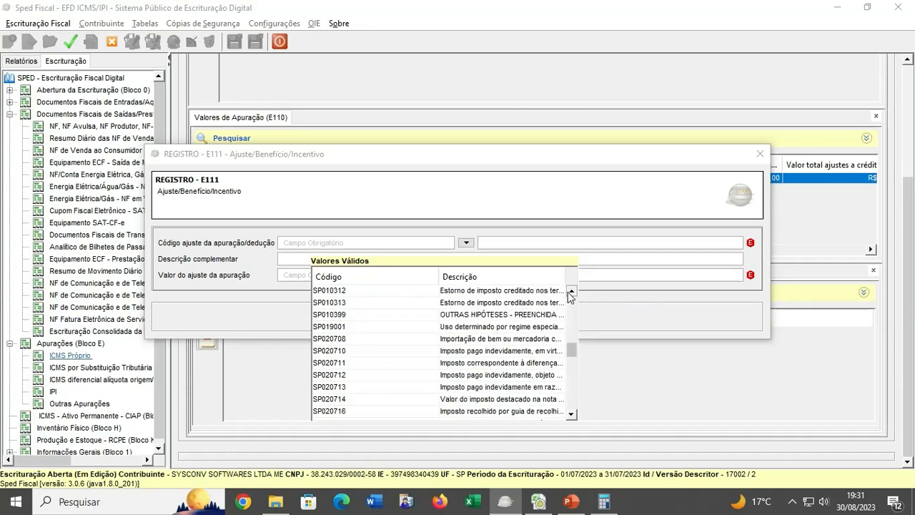
{"action": "left_click", "coordinate": [484, 315]}
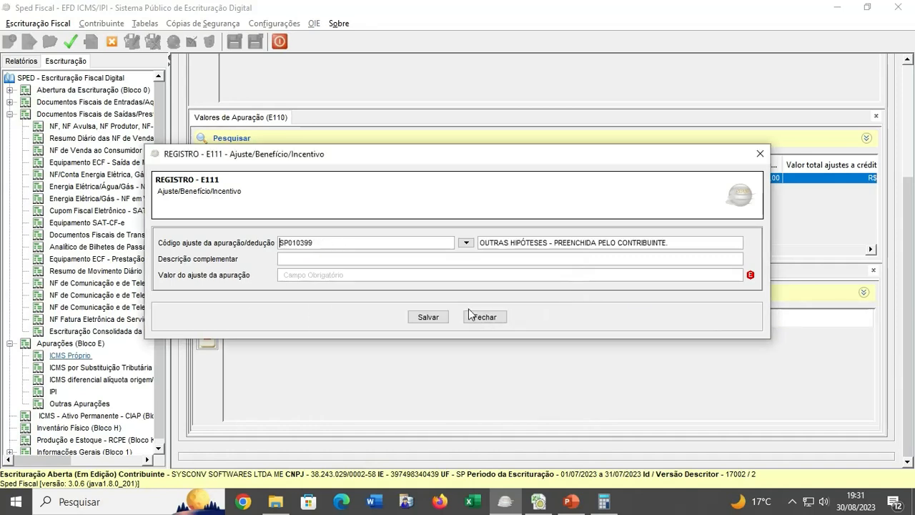
Step: Set Valor do ajuste da apuração to 9.779,16, enter "Ref. Crédito Outorgado de ICMS s/ Transporte" as Descrição complementar, and save the E111 record
{"action": "left_click", "coordinate": [550, 275]}
{"action": "type", "text": "9779.16"}
{"action": "left_click", "coordinate": [560, 259]}
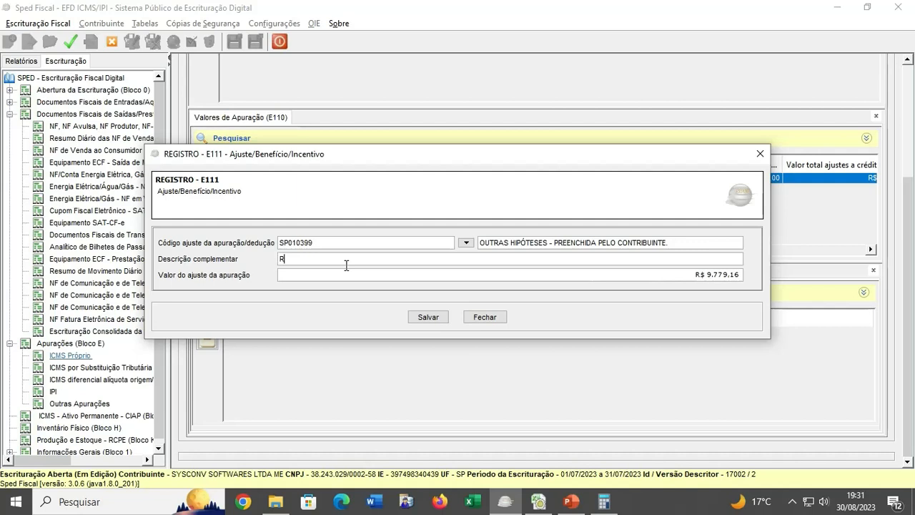
{"action": "type", "text": "Ref. Crédito Outo"}
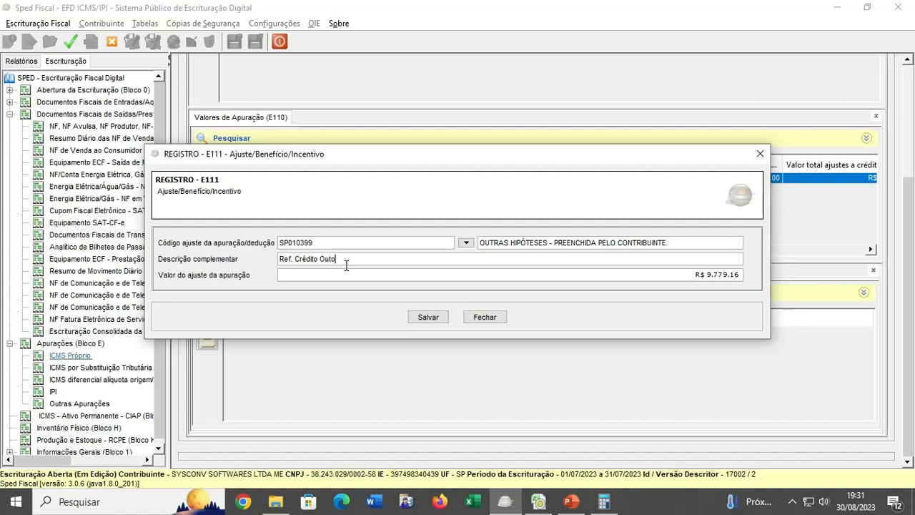
{"action": "type", "text": "rgado de ICMS s/ Transporte"}
{"action": "key", "text": "Tab"}
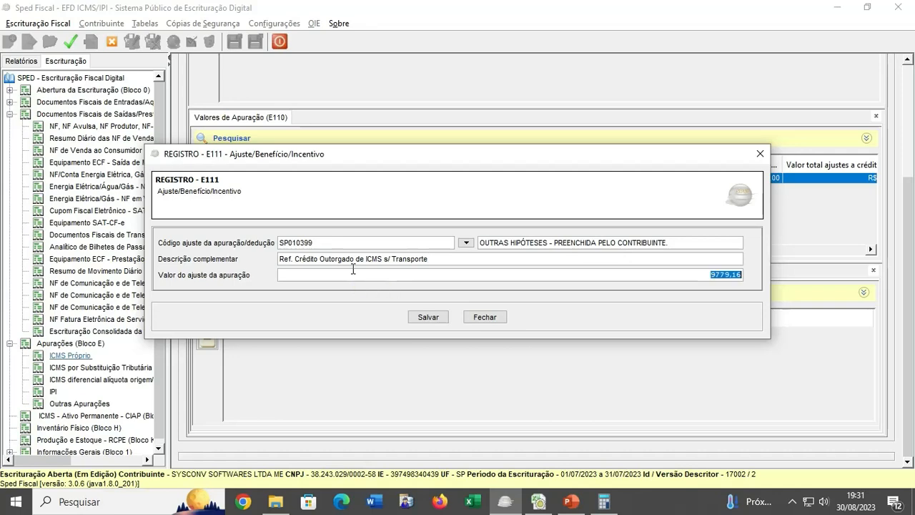
{"action": "left_click", "coordinate": [439, 314]}
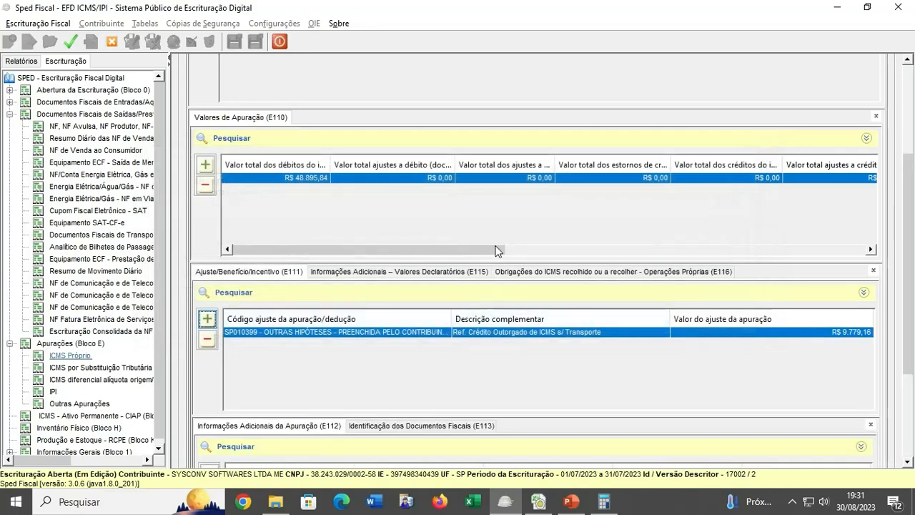
Step: Validate the bookkeeping file again and display the error details in the Pendências de Validação report
{"action": "left_click", "coordinate": [74, 44]}
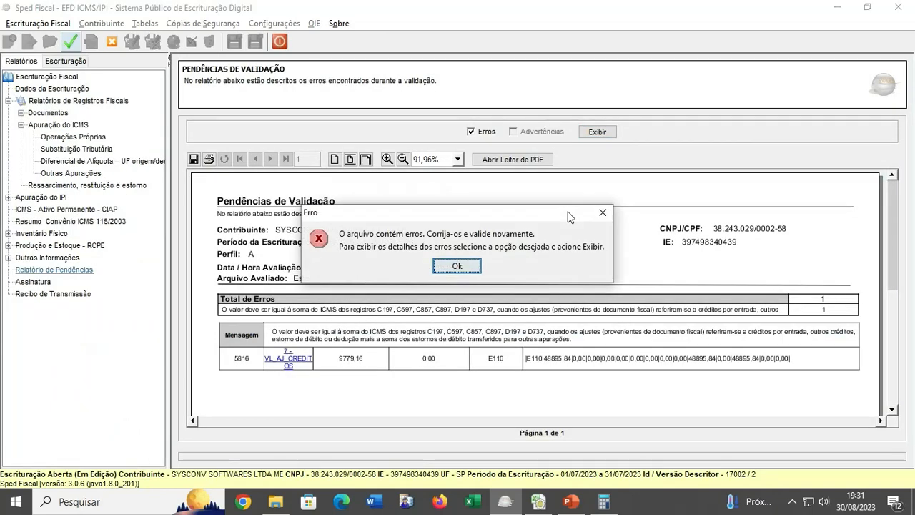
{"action": "left_click", "coordinate": [466, 264]}
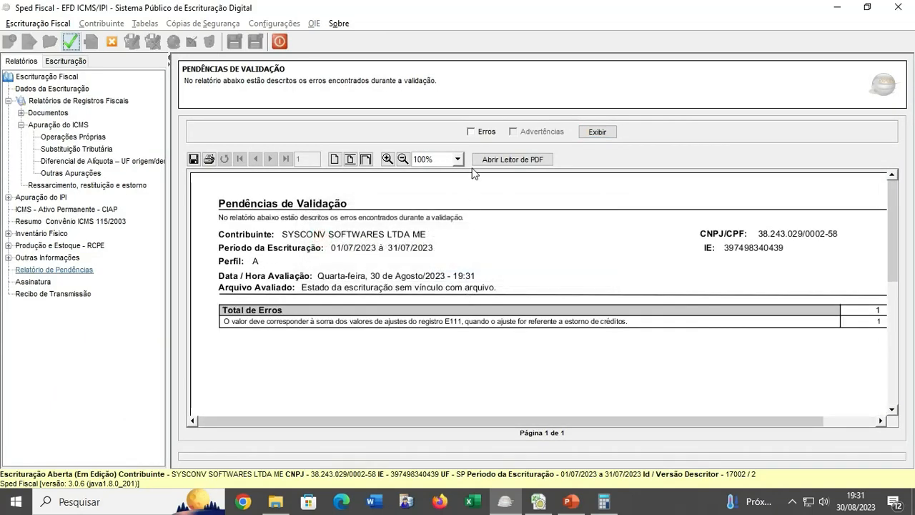
{"action": "left_click", "coordinate": [471, 131]}
{"action": "left_click", "coordinate": [598, 132]}
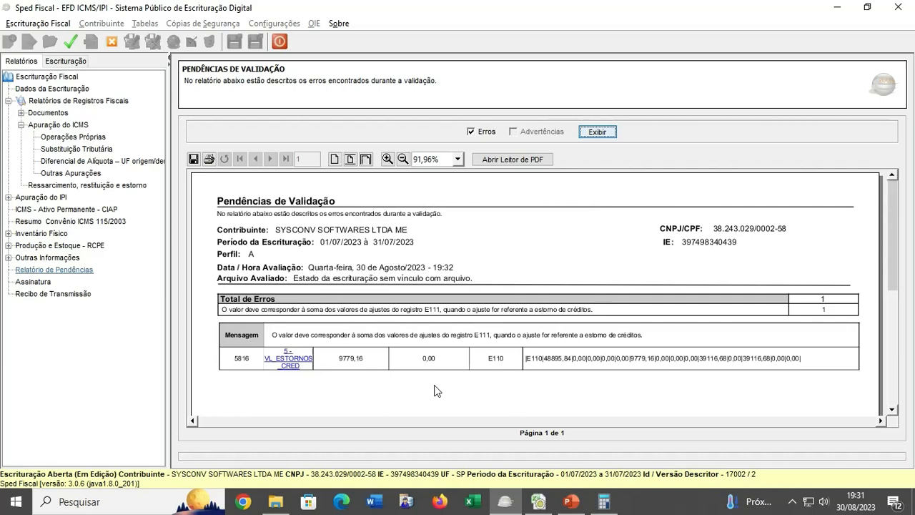
Step: Open the E110 record from the VL_ESTORNOS_CRED error, examine the flagged Valor total dos estornos de créditos field, and close the record
{"action": "left_click", "coordinate": [303, 365]}
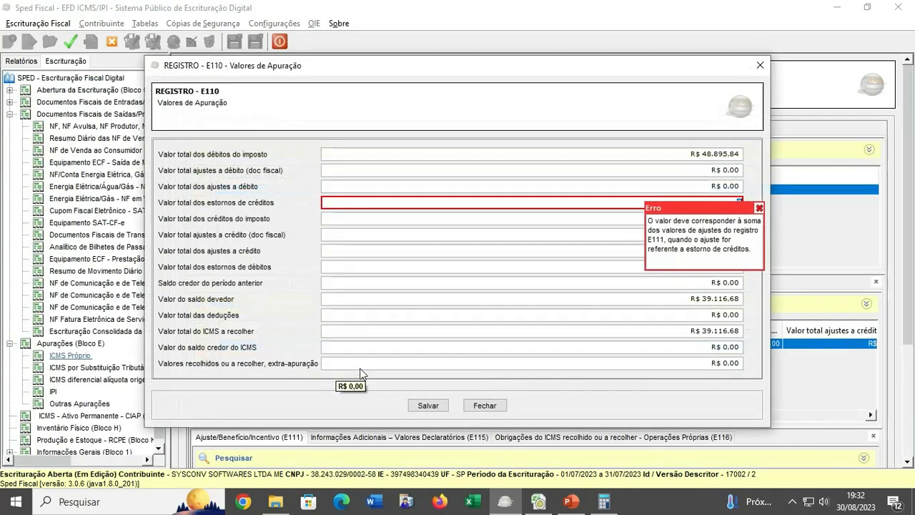
{"action": "left_click", "coordinate": [760, 209]}
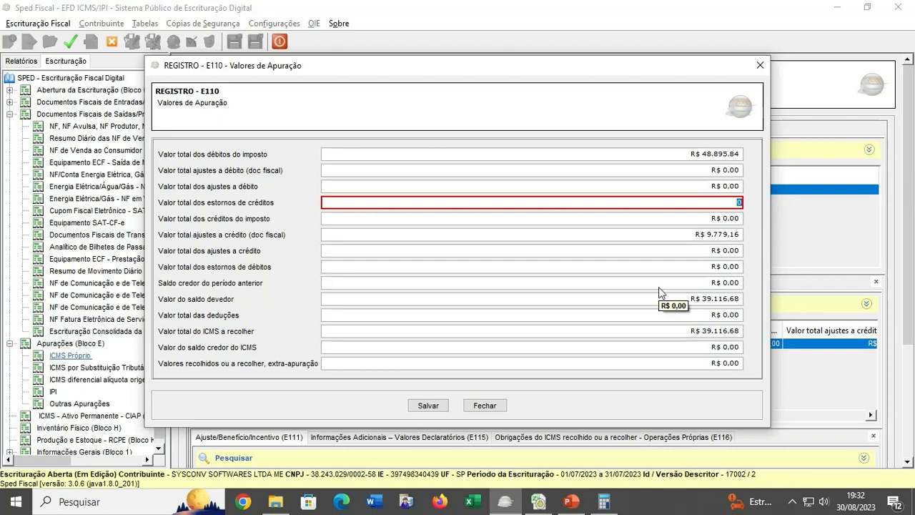
{"action": "left_click", "coordinate": [486, 406]}
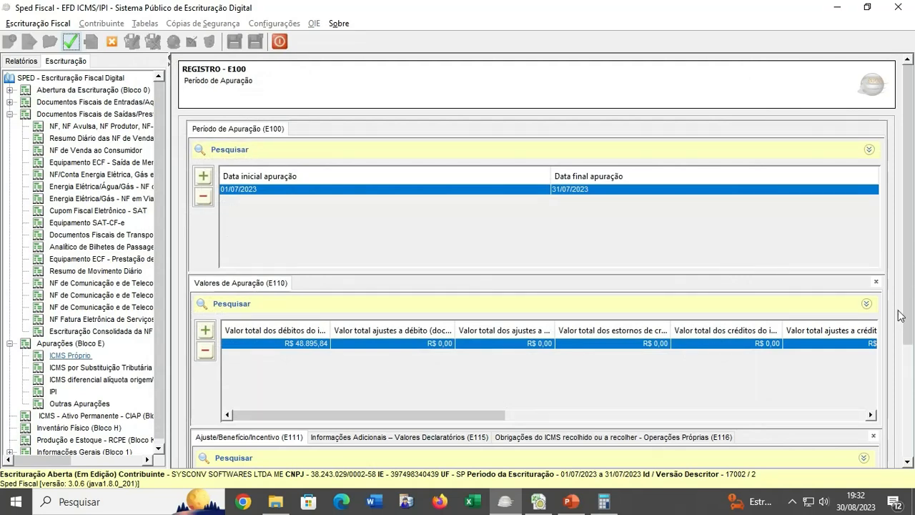
Step: Change the E111 record's adjustment code to SP020721 - Crédito relativo à operação própria do Substituto, and save the record
{"action": "scroll", "coordinate": [906, 299], "scroll_direction": "down", "scroll_amount": 5}
{"action": "double_click", "coordinate": [279, 334]}
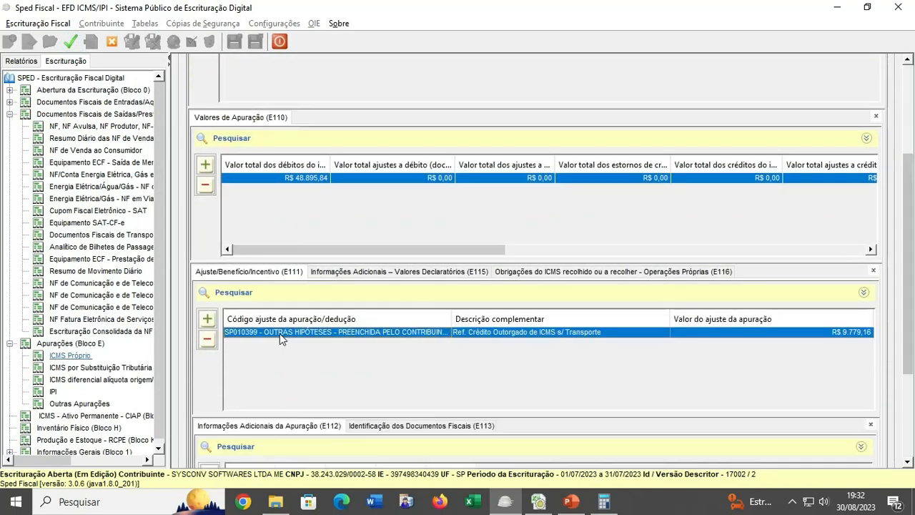
{"action": "left_click", "coordinate": [465, 243]}
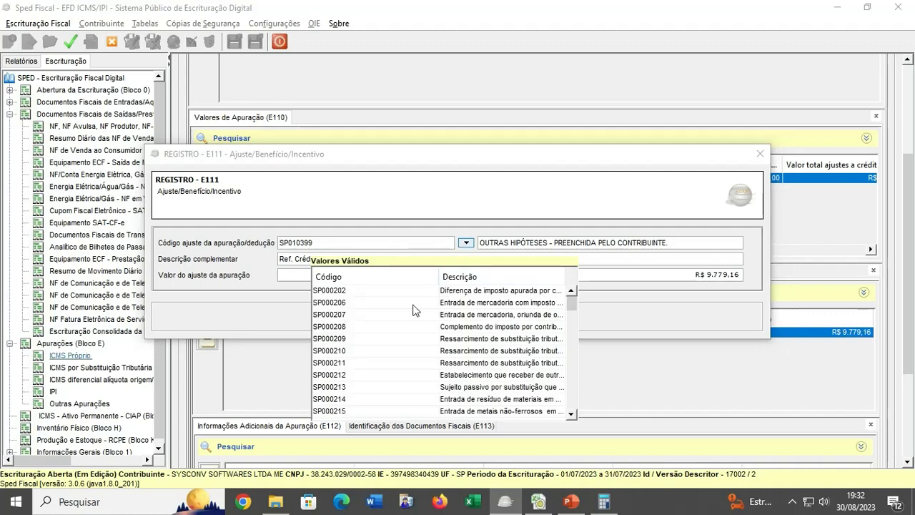
{"action": "scroll", "coordinate": [385, 345], "scroll_direction": "down", "scroll_amount": 10}
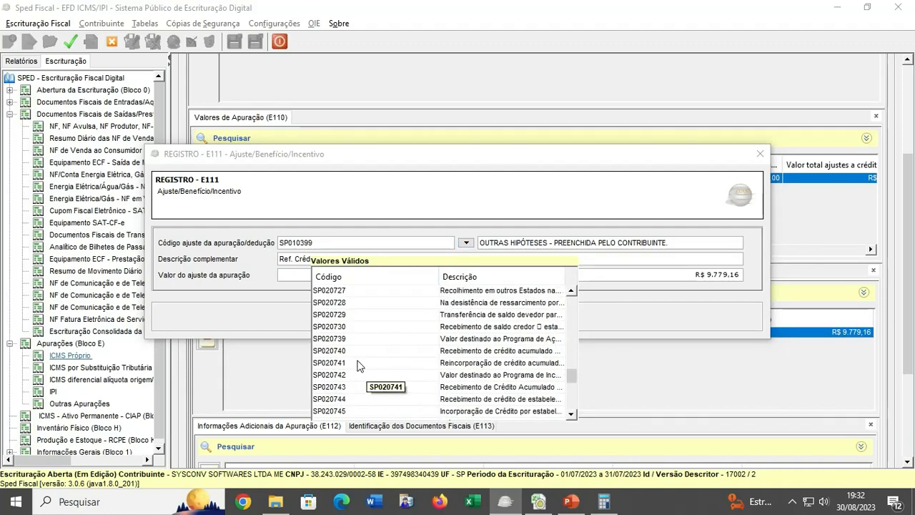
{"action": "scroll", "coordinate": [368, 320], "scroll_direction": "up", "scroll_amount": 5}
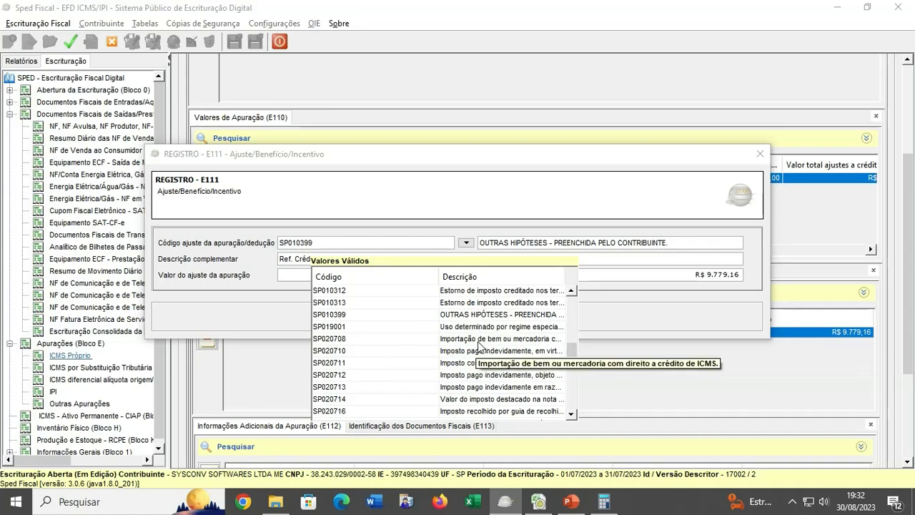
{"action": "left_click", "coordinate": [570, 415]}
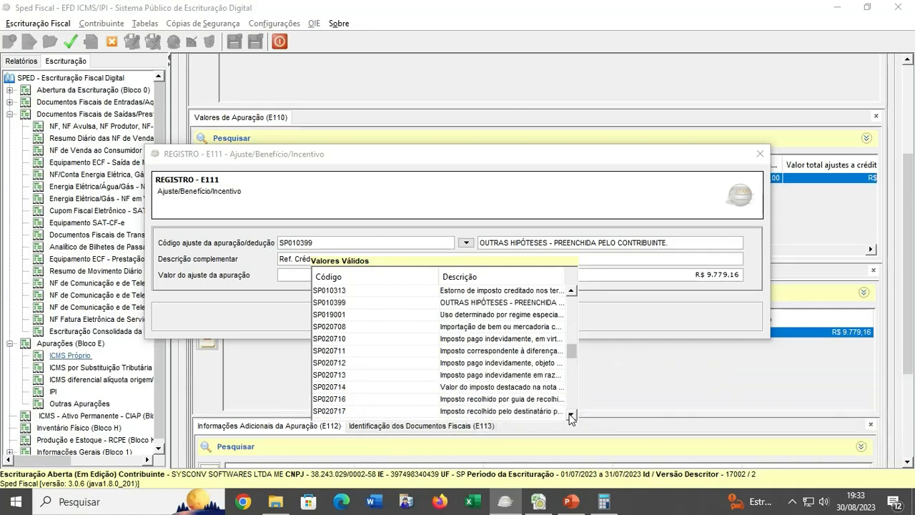
{"action": "left_click", "coordinate": [570, 415]}
{"action": "left_click", "coordinate": [570, 415]}
{"action": "left_click", "coordinate": [570, 415]}
{"action": "left_click", "coordinate": [570, 414]}
{"action": "left_click", "coordinate": [570, 415]}
{"action": "left_click", "coordinate": [570, 415]}
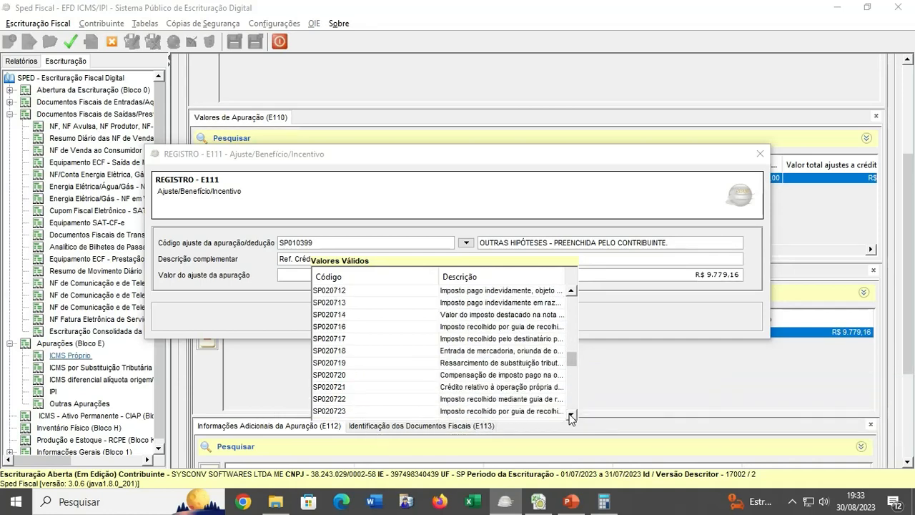
{"action": "left_click", "coordinate": [487, 388]}
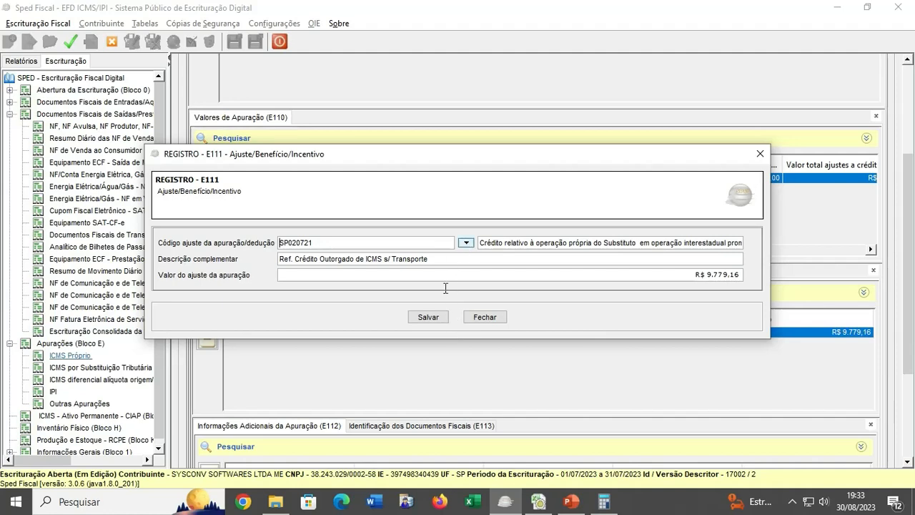
{"action": "left_click", "coordinate": [428, 317]}
Step: Validate the bookkeeping file, display the error details, and check the flagged Valor total dos ajustes a crédito field in the E110 record
{"action": "left_click", "coordinate": [70, 42]}
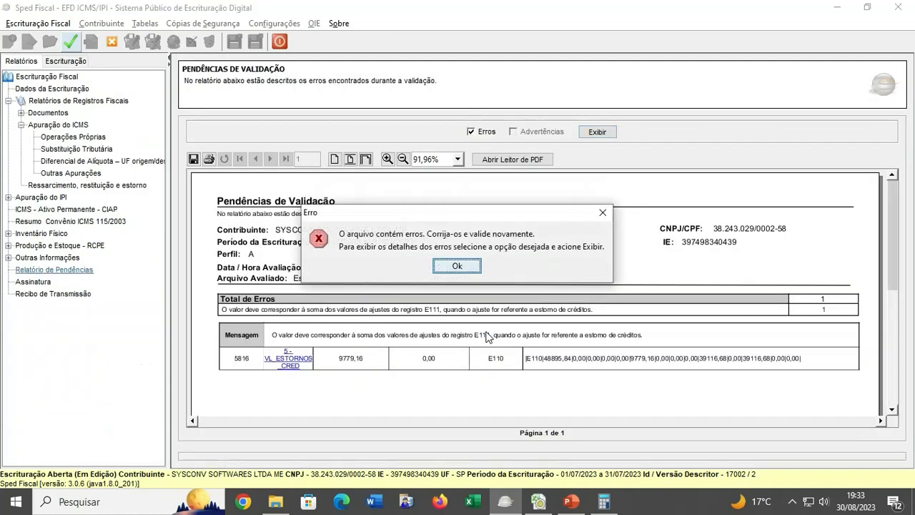
{"action": "key", "text": "Return"}
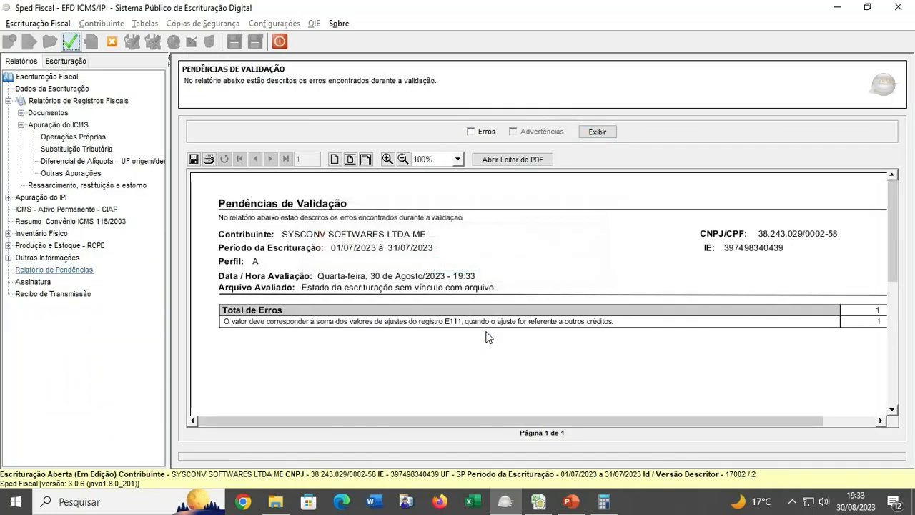
{"action": "left_click", "coordinate": [486, 132]}
{"action": "left_click", "coordinate": [589, 134]}
{"action": "left_click", "coordinate": [288, 360]}
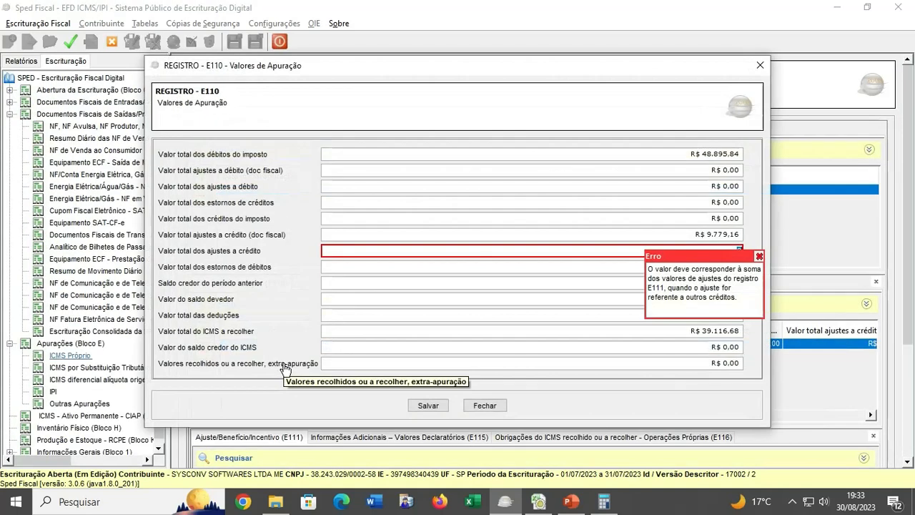
{"action": "left_click", "coordinate": [484, 406]}
Step: Search the E111 adjustment codes for descriptions starting with "Trans", choose SP020729 - Transferência de saldo devedor para estabelecimento centralizador, and save the record
{"action": "scroll", "coordinate": [909, 286], "scroll_direction": "down", "scroll_amount": 5}
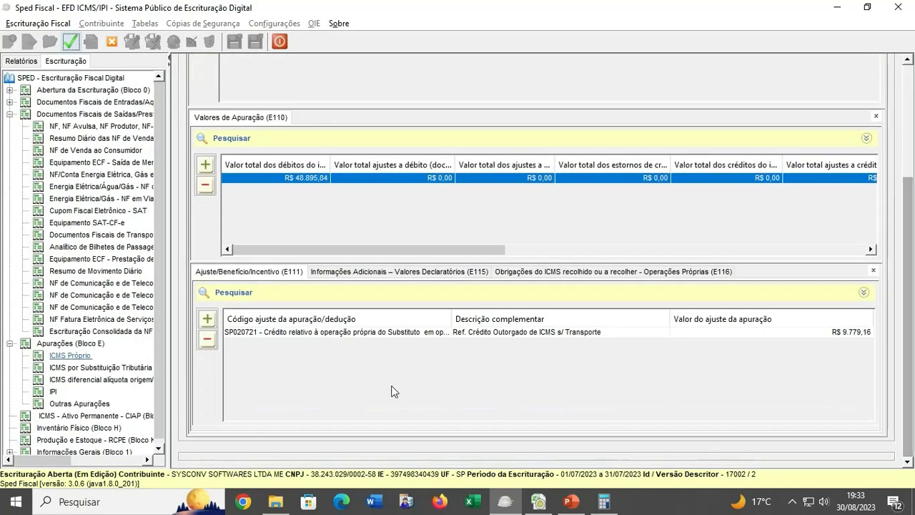
{"action": "double_click", "coordinate": [275, 334]}
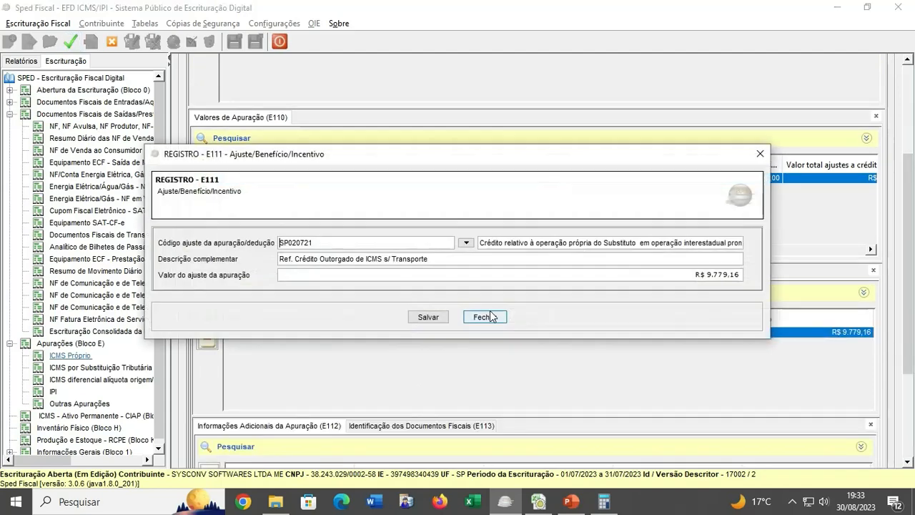
{"action": "left_click", "coordinate": [466, 243]}
{"action": "scroll", "coordinate": [501, 307], "scroll_direction": "down", "scroll_amount": 5}
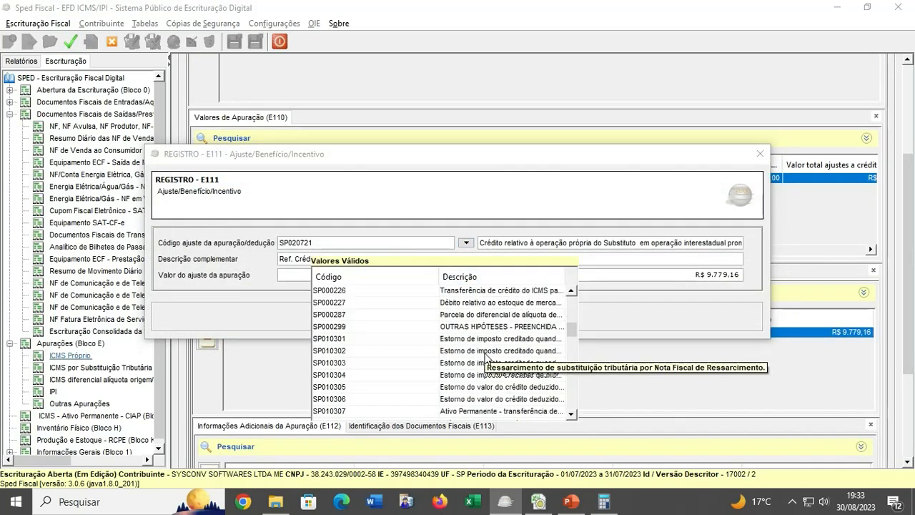
{"action": "triple_click", "coordinate": [523, 244]}
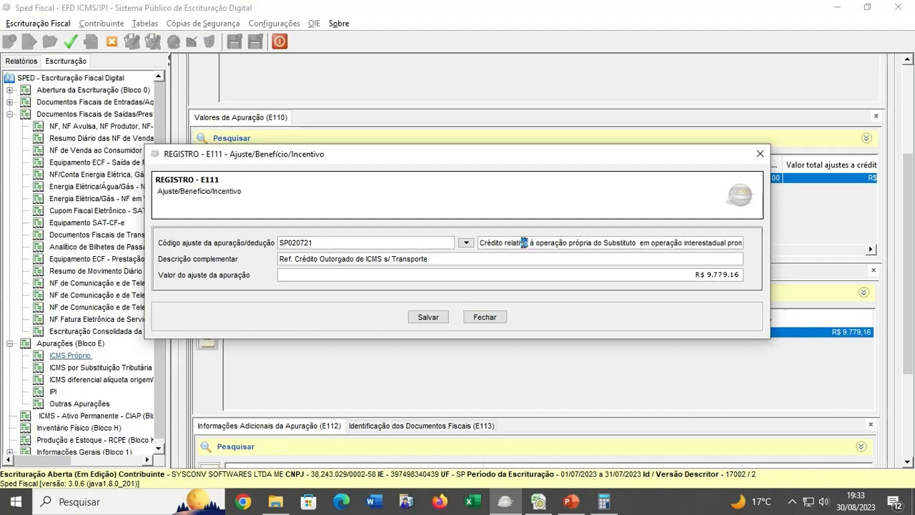
{"action": "key", "text": "BackSpace"}
{"action": "type", "text": "tra"}
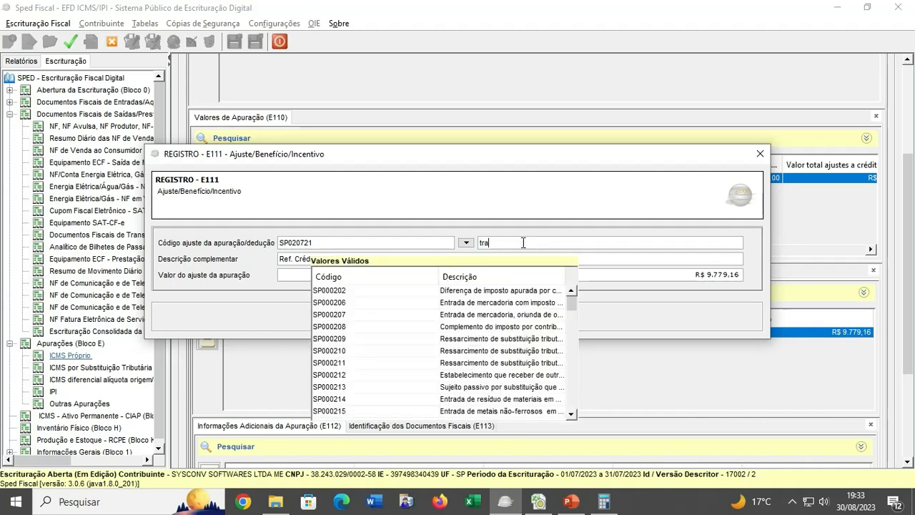
{"action": "type", "text": "nspo"}
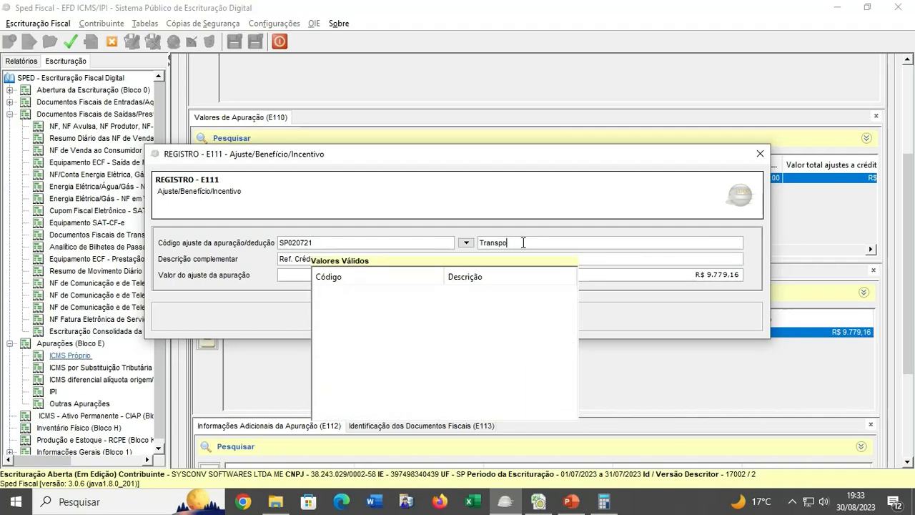
{"action": "key", "text": "BackSpace"}
{"action": "key", "text": "BackSpace"}
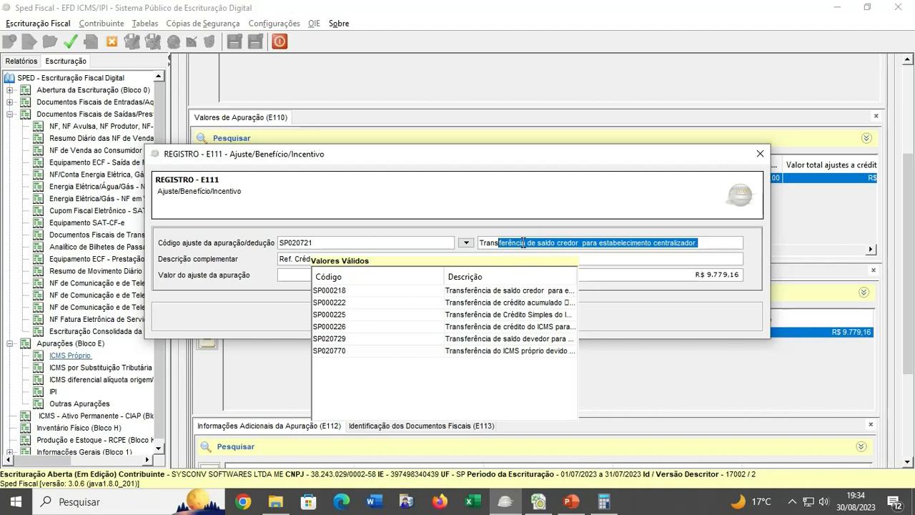
{"action": "left_click", "coordinate": [519, 343]}
{"action": "left_click", "coordinate": [410, 319]}
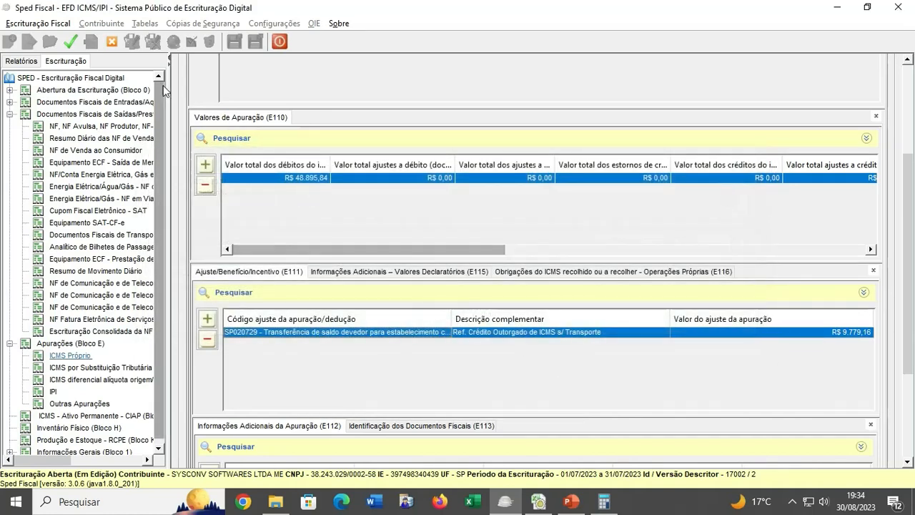
Step: Validate the file with adjustment code SP020729, display the errors, and open and close the E110 record linked from the VL_TOT_AJ_CREDITOS error
{"action": "left_click", "coordinate": [69, 42]}
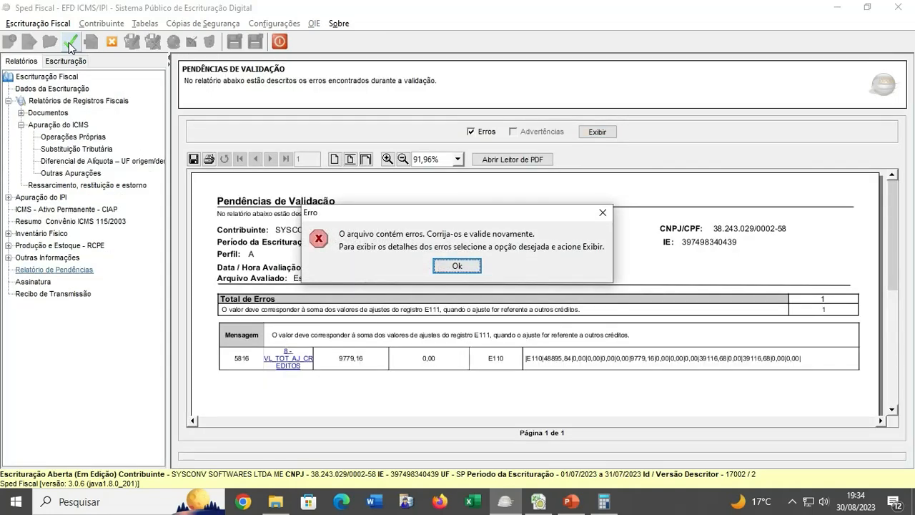
{"action": "key", "text": "Return"}
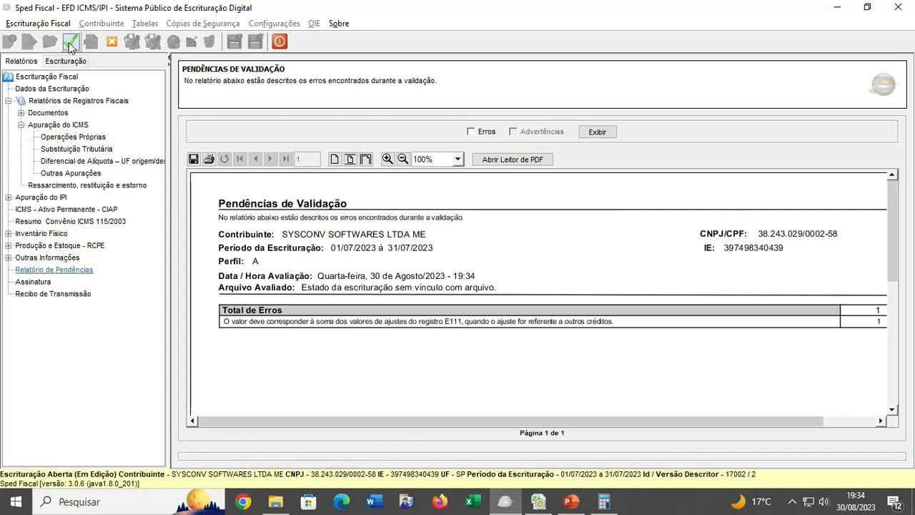
{"action": "left_click", "coordinate": [471, 132]}
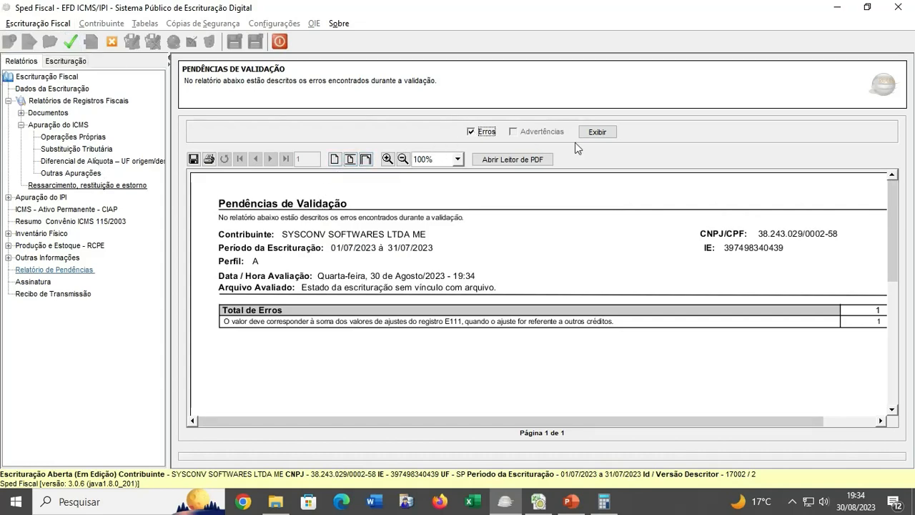
{"action": "left_click", "coordinate": [598, 133]}
{"action": "scroll", "coordinate": [300, 351], "scroll_direction": "down", "scroll_amount": 3}
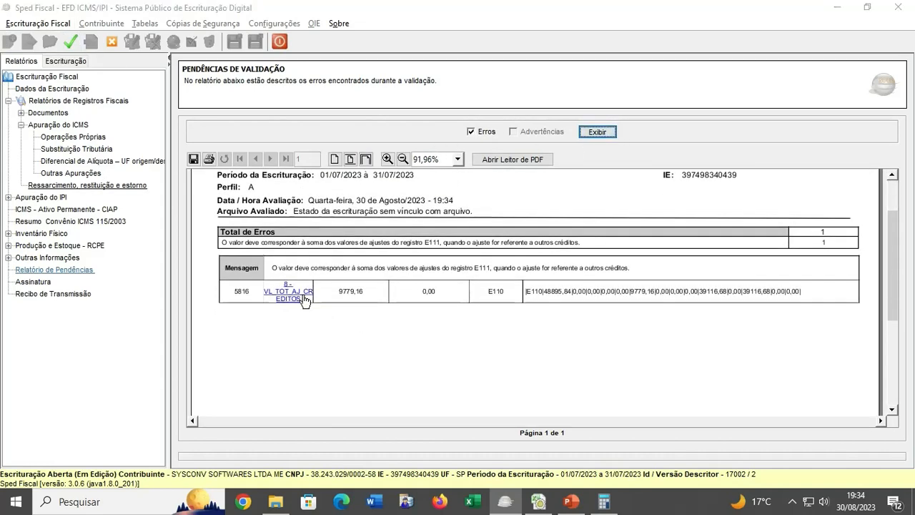
{"action": "left_click", "coordinate": [297, 347]}
{"action": "left_click", "coordinate": [486, 405]}
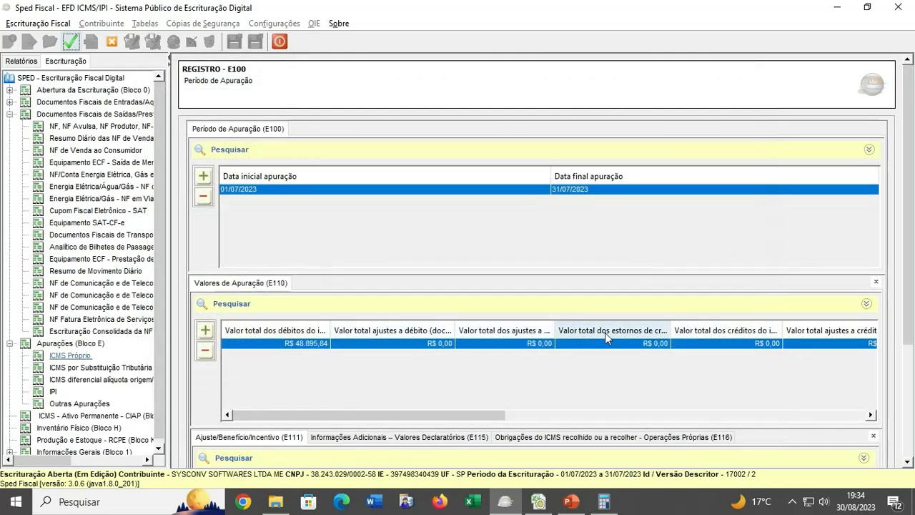
Step: Change the E111 record's adjustment code to SP020799 - OUTRAS HIPÓTESES - PREENCHIDA PELO CONTRIBUINTE, and save the record
{"action": "left_click_drag", "start_coordinate": [912, 259], "coordinate": [911, 370]}
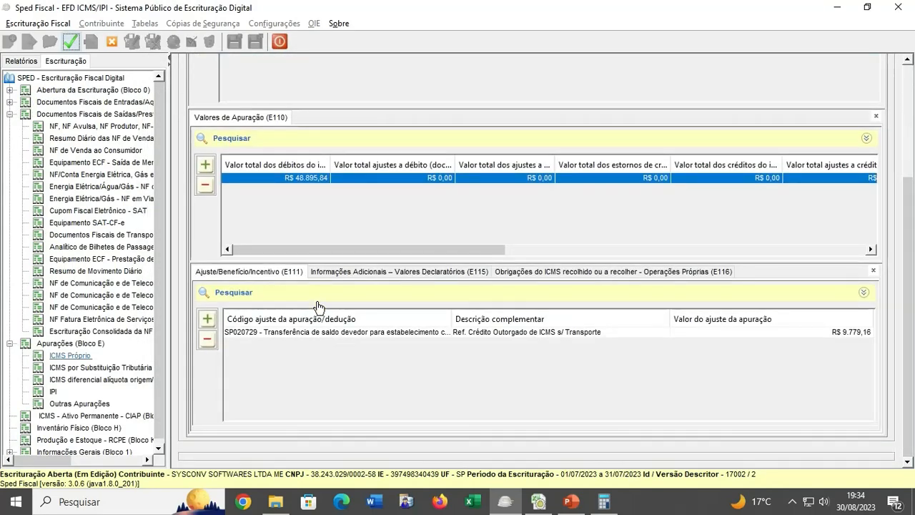
{"action": "double_click", "coordinate": [253, 337]}
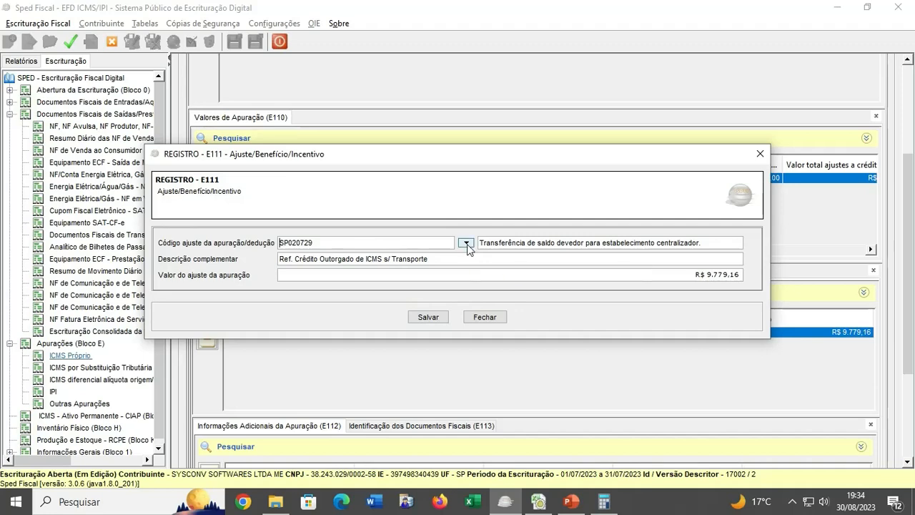
{"action": "left_click", "coordinate": [466, 242]}
{"action": "scroll", "coordinate": [454, 336], "scroll_direction": "down", "scroll_amount": 20}
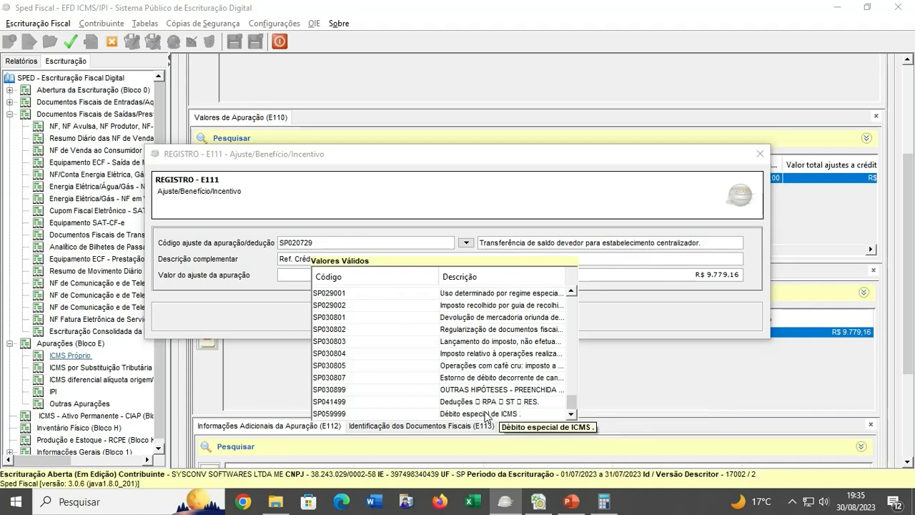
{"action": "scroll", "coordinate": [469, 372], "scroll_direction": "up", "scroll_amount": 3}
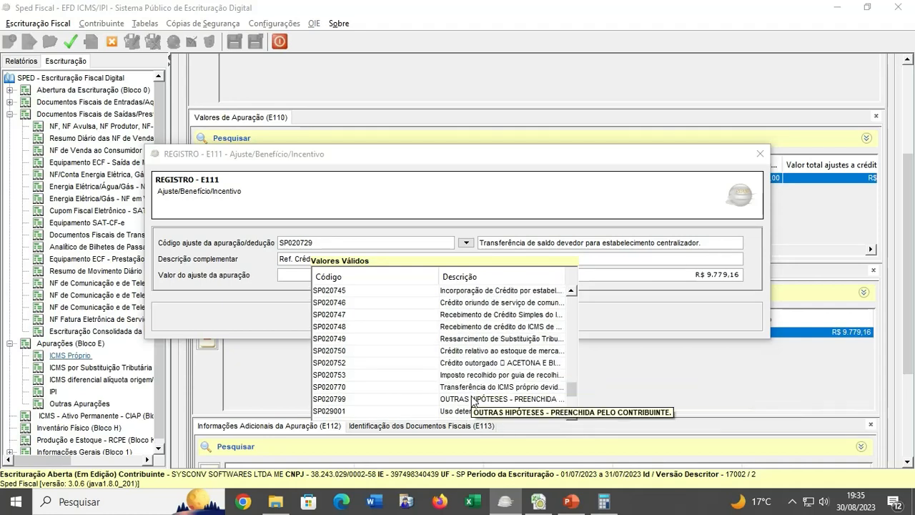
{"action": "left_click", "coordinate": [468, 399]}
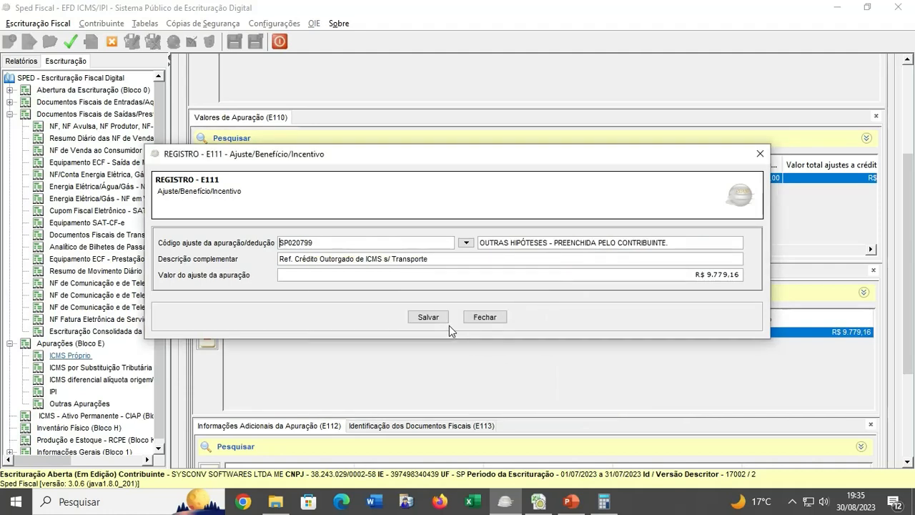
{"action": "left_click", "coordinate": [426, 317]}
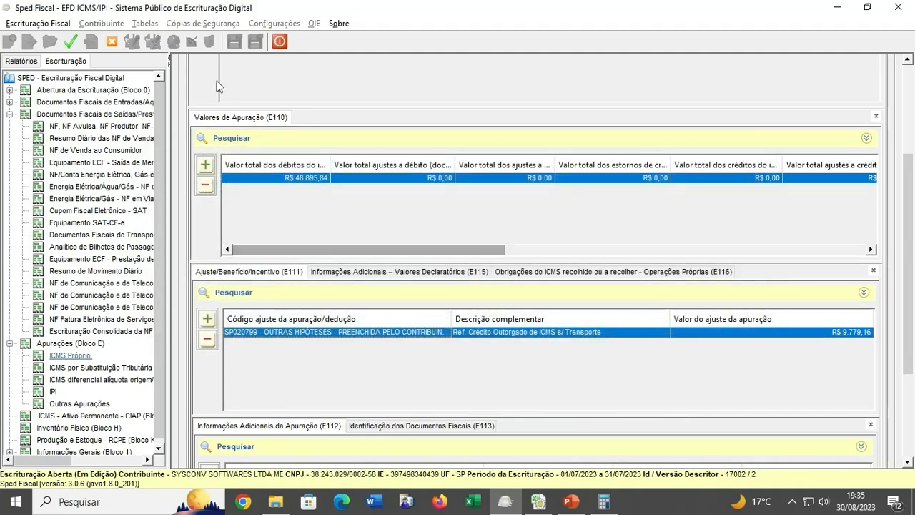
Step: Validate the file with adjustment code SP020799 and open the Operações Próprias report of the Apuração do ICMS
{"action": "left_click", "coordinate": [72, 44]}
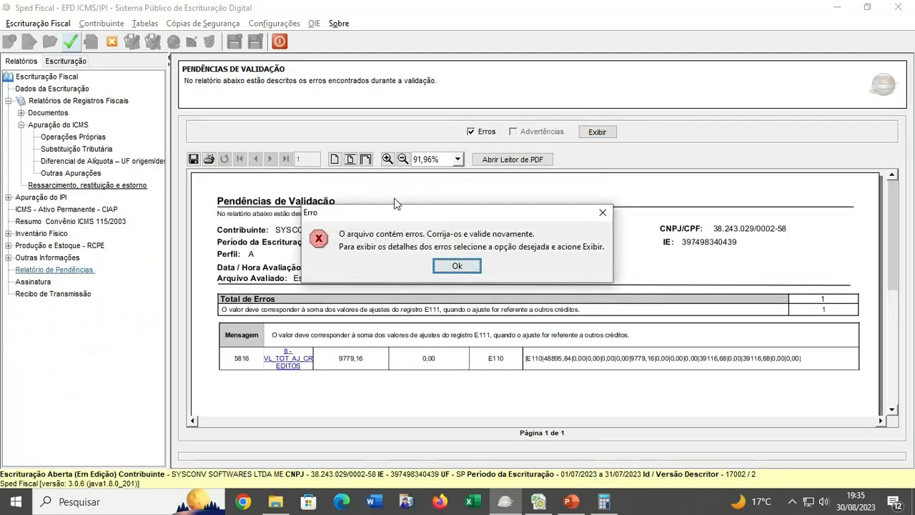
{"action": "left_click", "coordinate": [457, 266]}
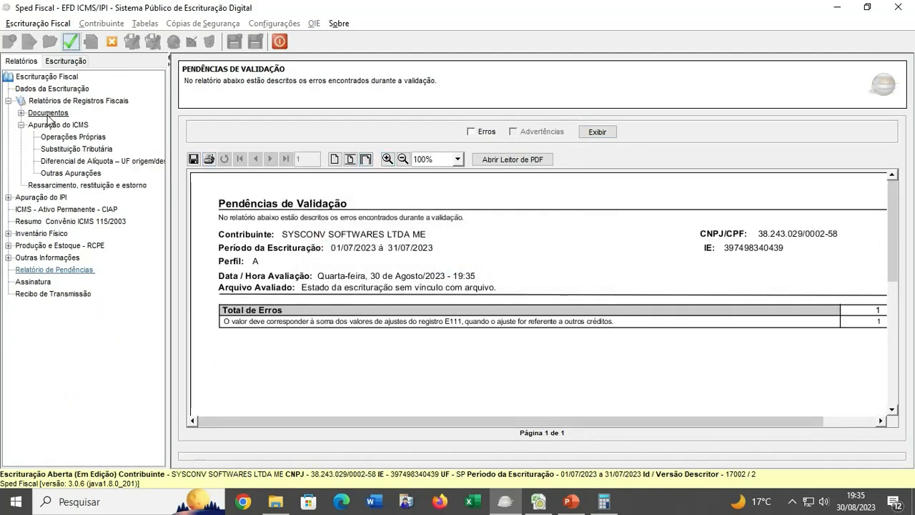
{"action": "left_click", "coordinate": [79, 140]}
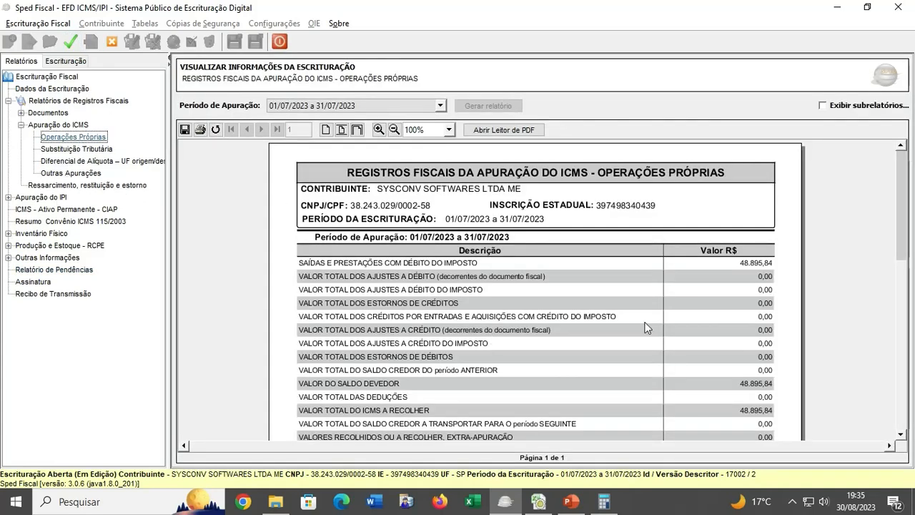
Step: Review the values in the Operações Próprias report and briefly view the E100 apuração period record
{"action": "scroll", "coordinate": [611, 330], "scroll_direction": "down", "scroll_amount": 1}
{"action": "scroll", "coordinate": [610, 326], "scroll_direction": "up", "scroll_amount": 1}
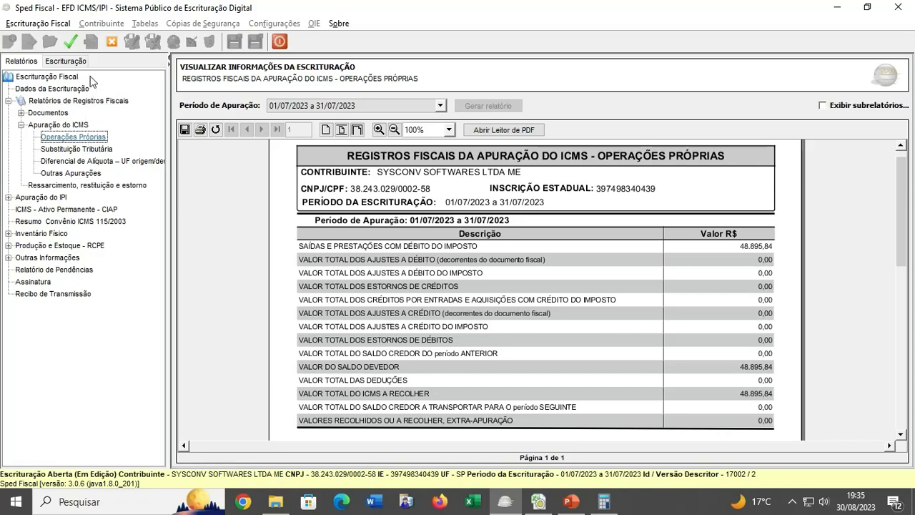
{"action": "left_click", "coordinate": [57, 63]}
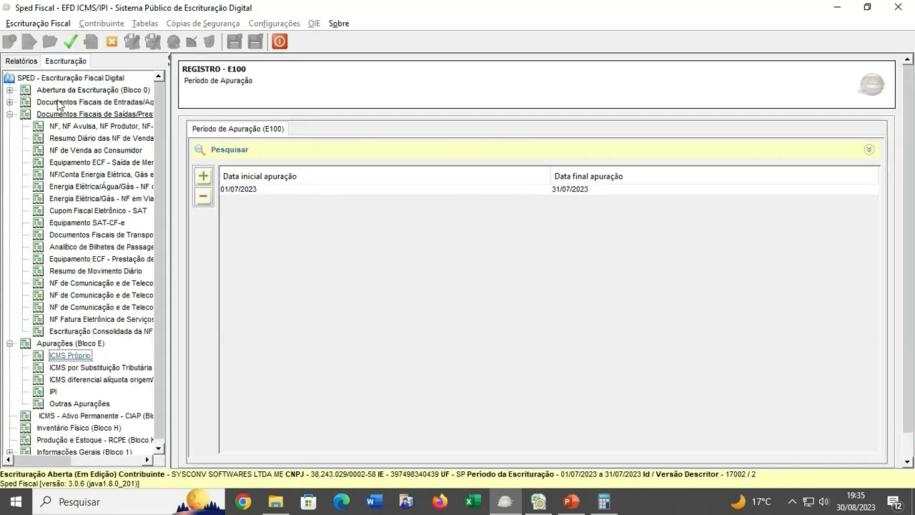
{"action": "left_click", "coordinate": [24, 62]}
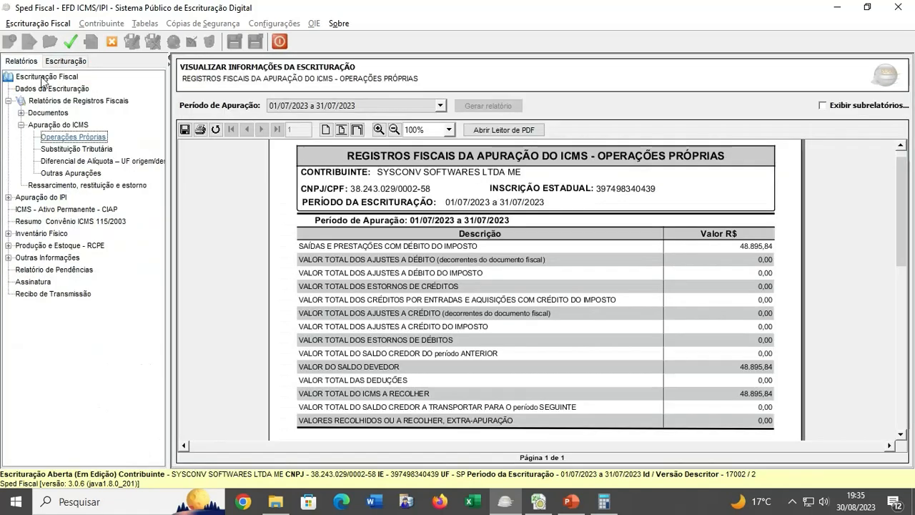
Step: Close the escrituração, reopen the SYSCONV SOFTWARES LTDA ME one for 01/07/2023 to 31/07/2023, and display its Apuração do ICMS Operações Próprias report
{"action": "left_click", "coordinate": [112, 42]}
{"action": "left_click", "coordinate": [49, 42]}
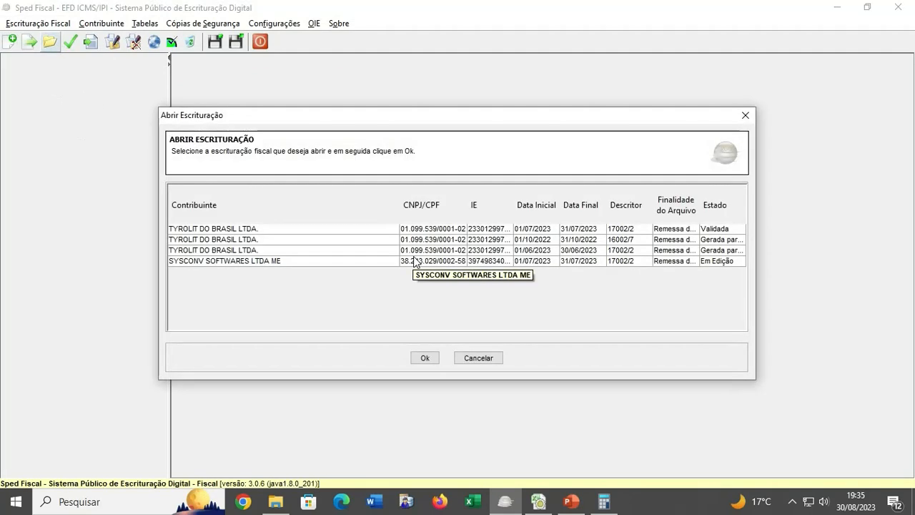
{"action": "left_click", "coordinate": [417, 251]}
{"action": "left_click", "coordinate": [418, 261]}
{"action": "left_click", "coordinate": [429, 359]}
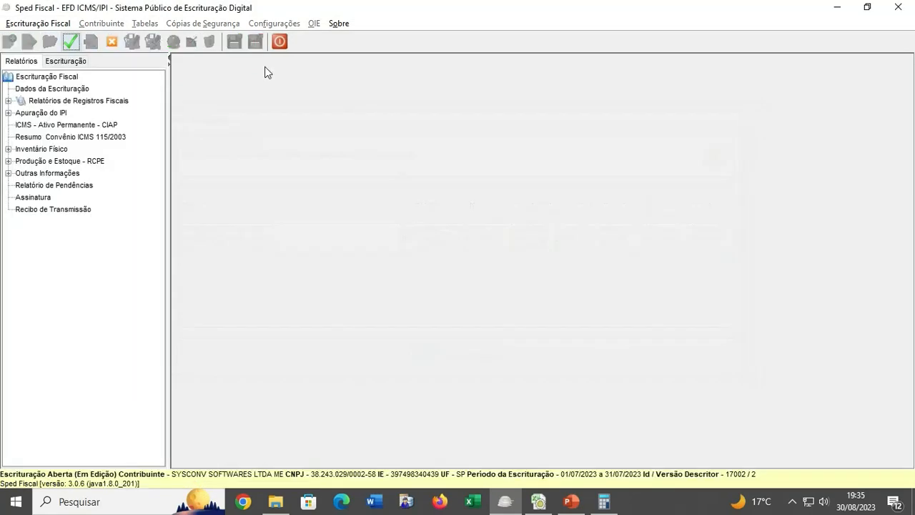
{"action": "double_click", "coordinate": [54, 101]}
{"action": "double_click", "coordinate": [54, 125]}
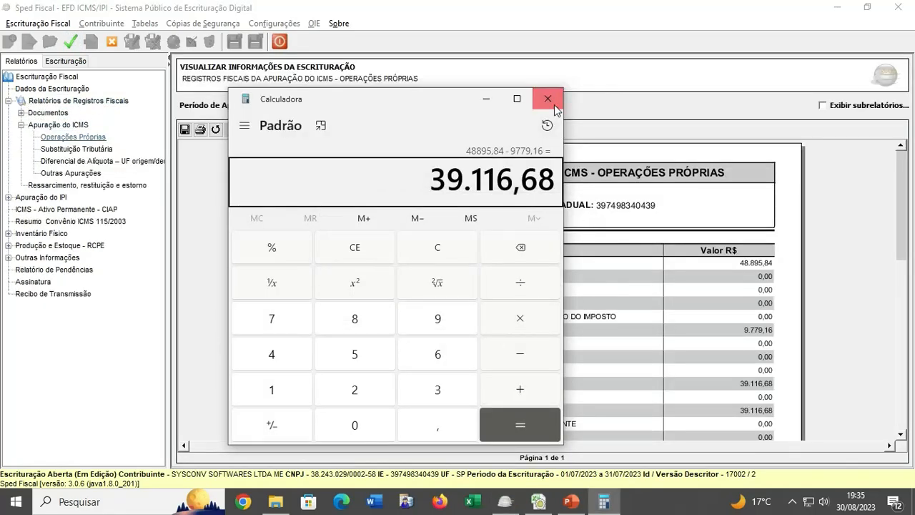
Step: Close the calculator, put away the open windows, switch to PowerPoint and start the Crédito Presumido de ICMS Transporte slide show from the beginning
{"action": "left_click", "coordinate": [547, 99]}
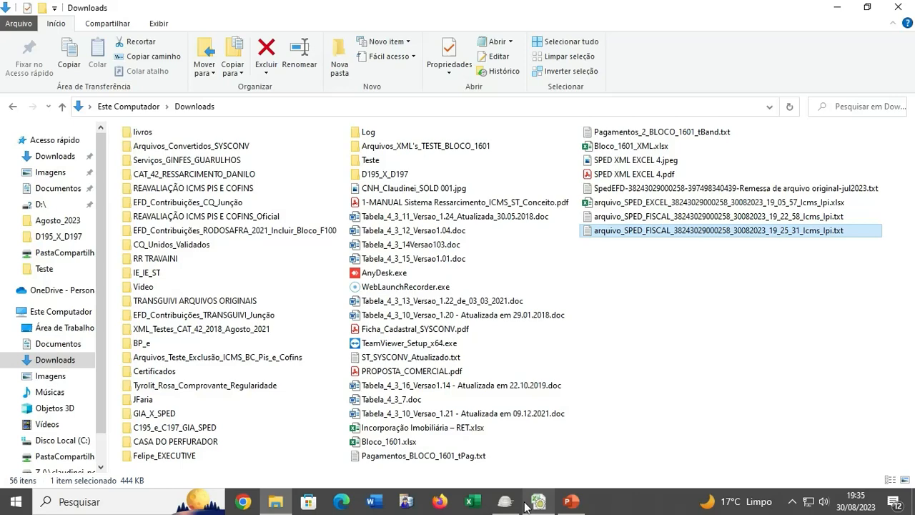
{"action": "left_click", "coordinate": [525, 504]}
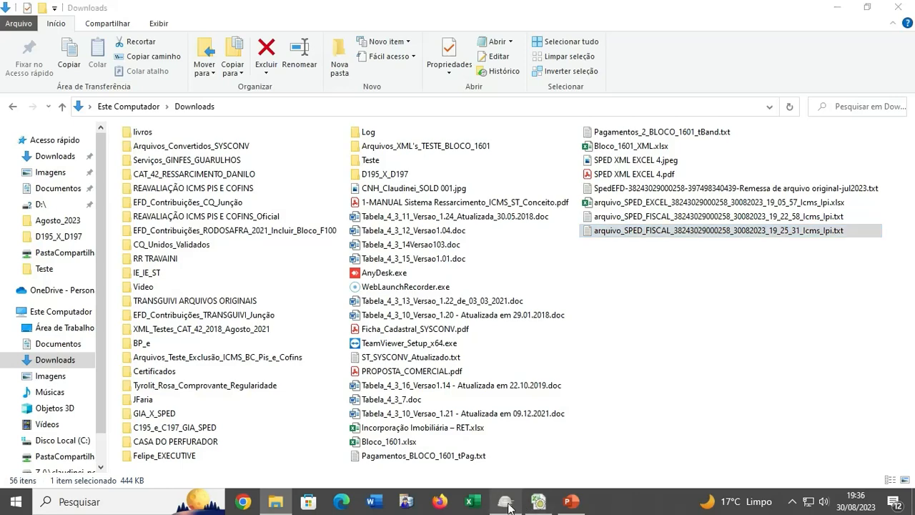
{"action": "left_click", "coordinate": [838, 7]}
{"action": "left_click", "coordinate": [507, 502]}
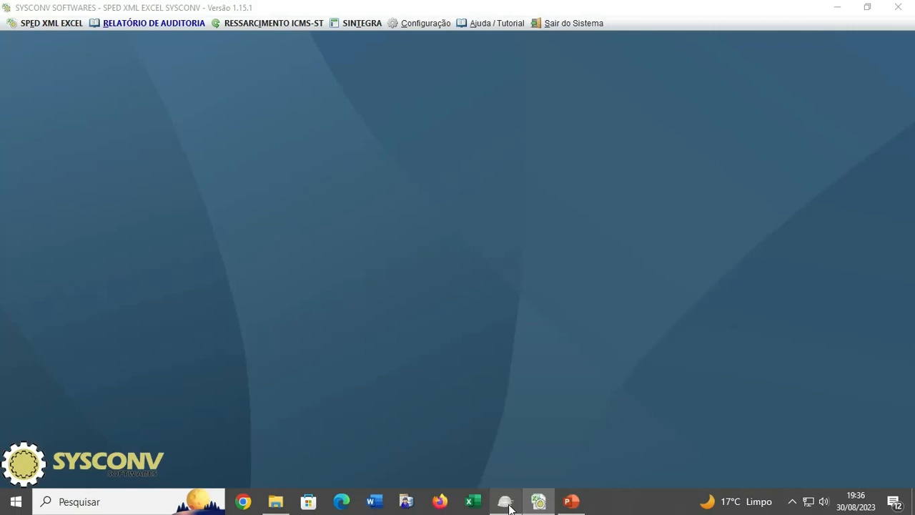
{"action": "left_click", "coordinate": [583, 511]}
{"action": "key", "text": "F5"}
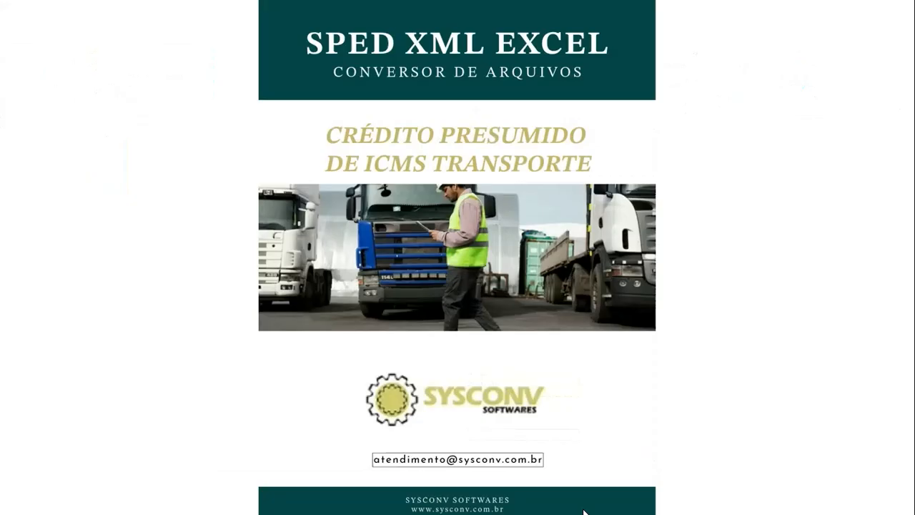